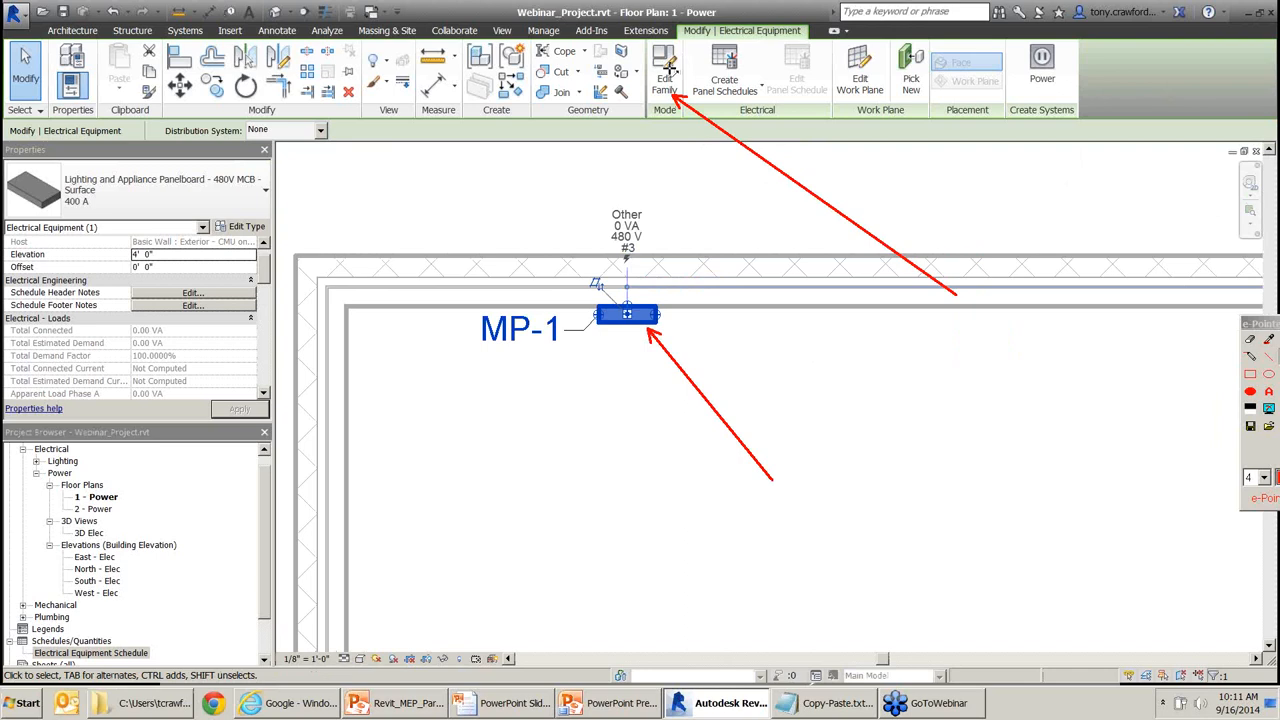
Open panel MP-1's family for editing, point out its file name, then return to Floor Plan 1 - Power.
click(666, 75)
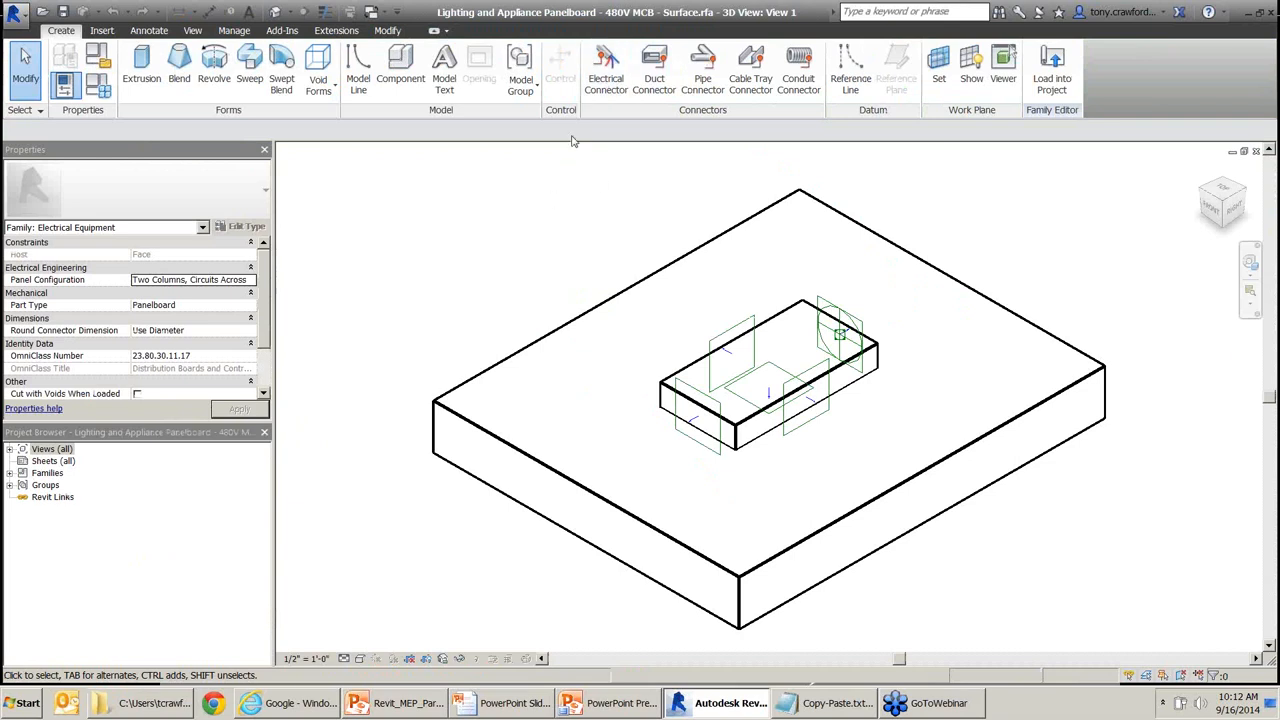
drag(428, 190, 510, 18)
mouse_move(580, 202)
mouse_down()
mouse_move(686, 112)
mouse_move(706, 22)
mouse_up()
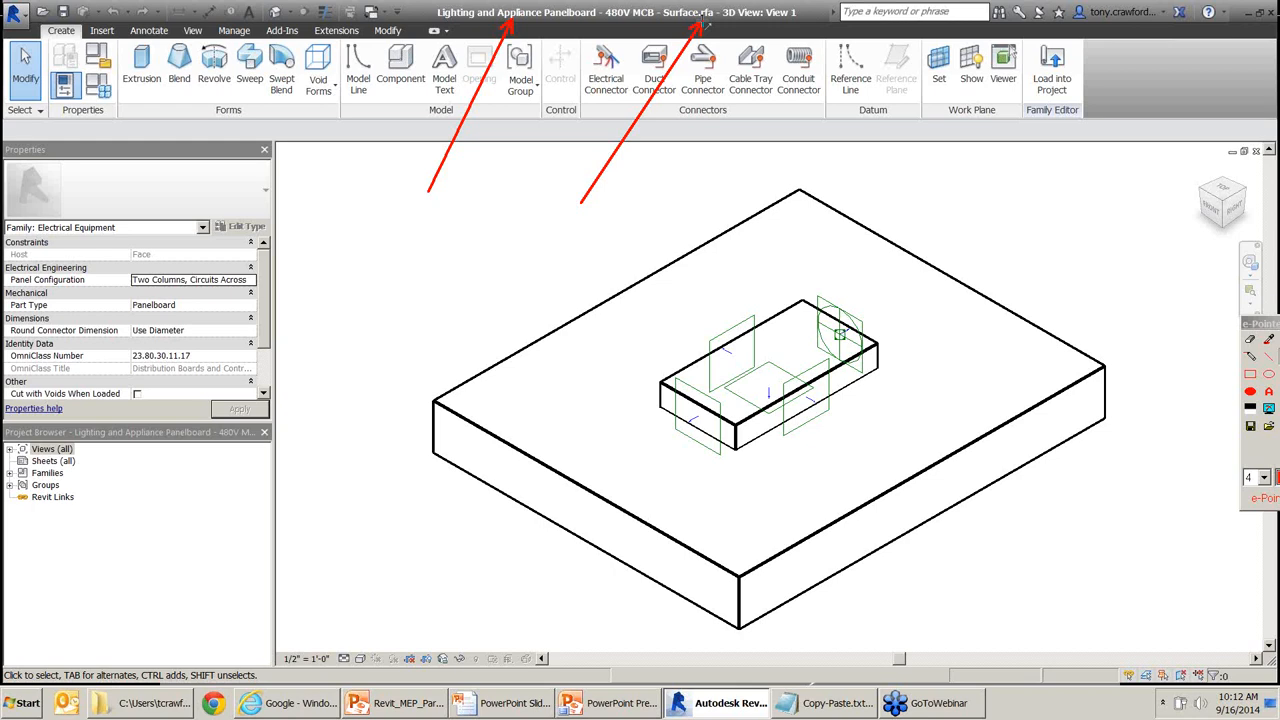
key(Escape)
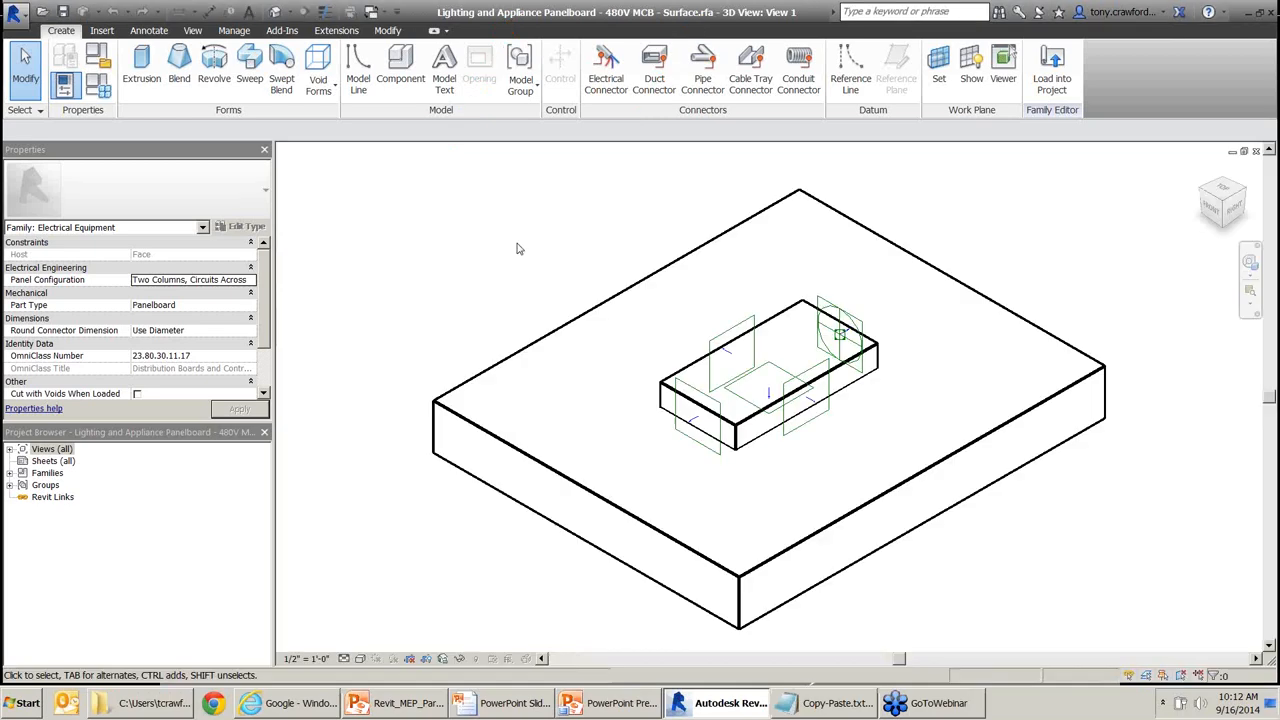
key(ctrl+Tab)
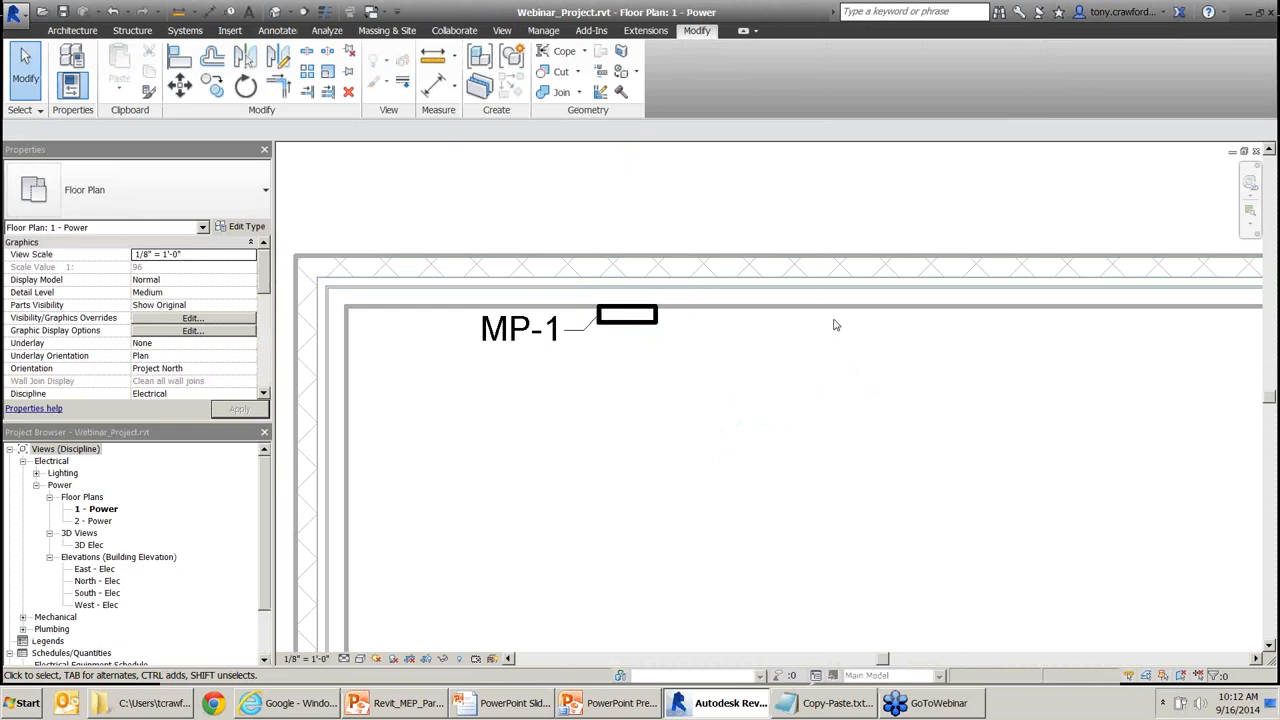
Point out Load Family and Autodesk Seek on the Insert tab, then return to the family's 3D View 1.
click(238, 36)
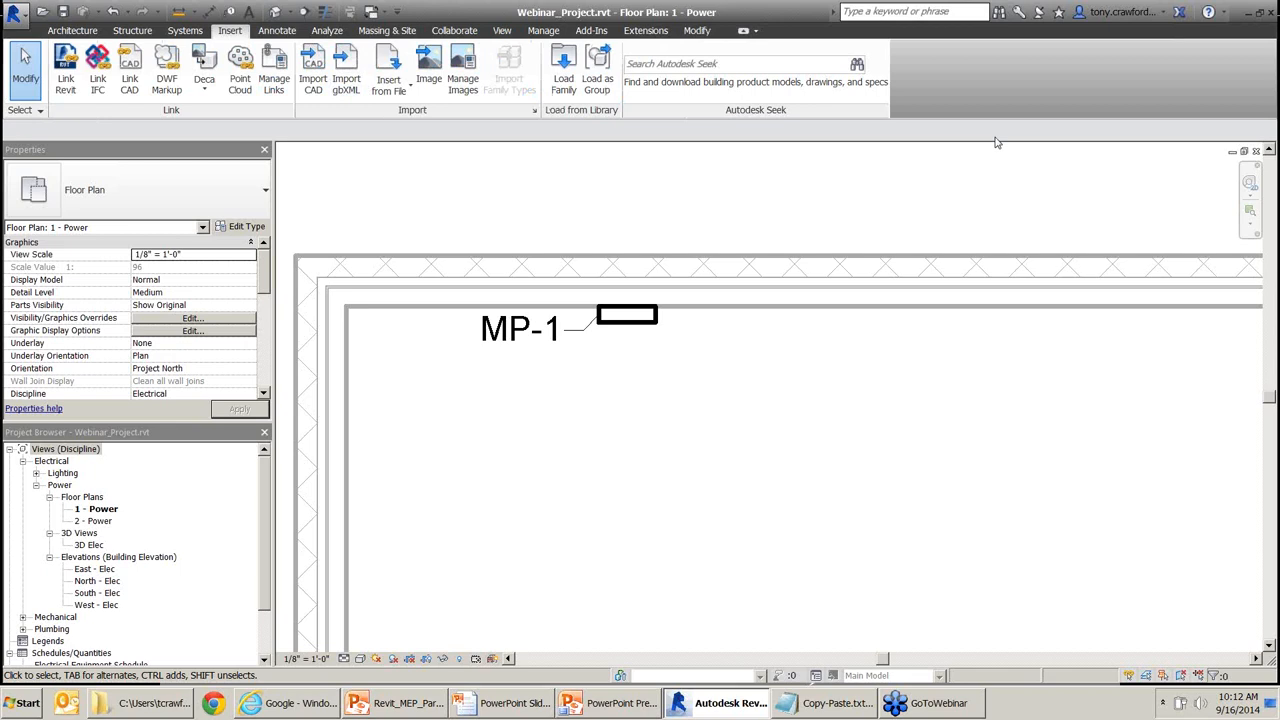
drag(414, 203, 246, 33)
drag(925, 190, 811, 72)
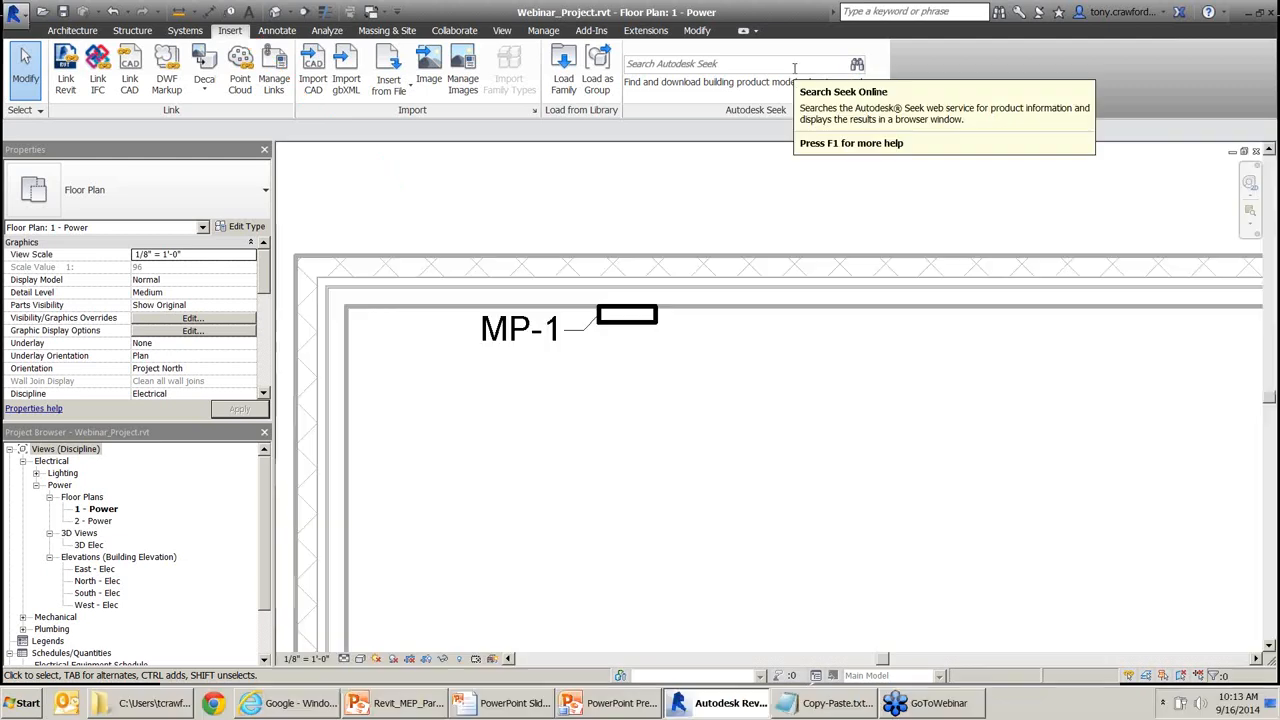
key(alt+Tab)
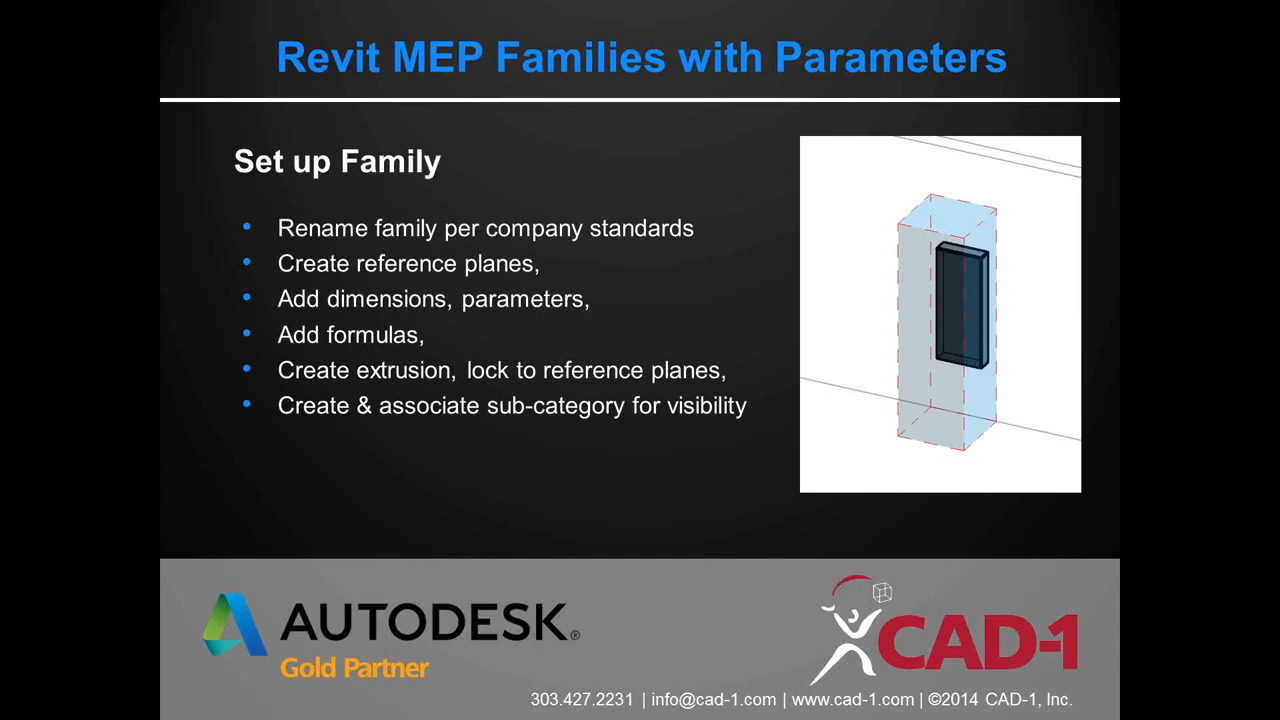
key(alt+Tab)
key(ctrl+Tab)
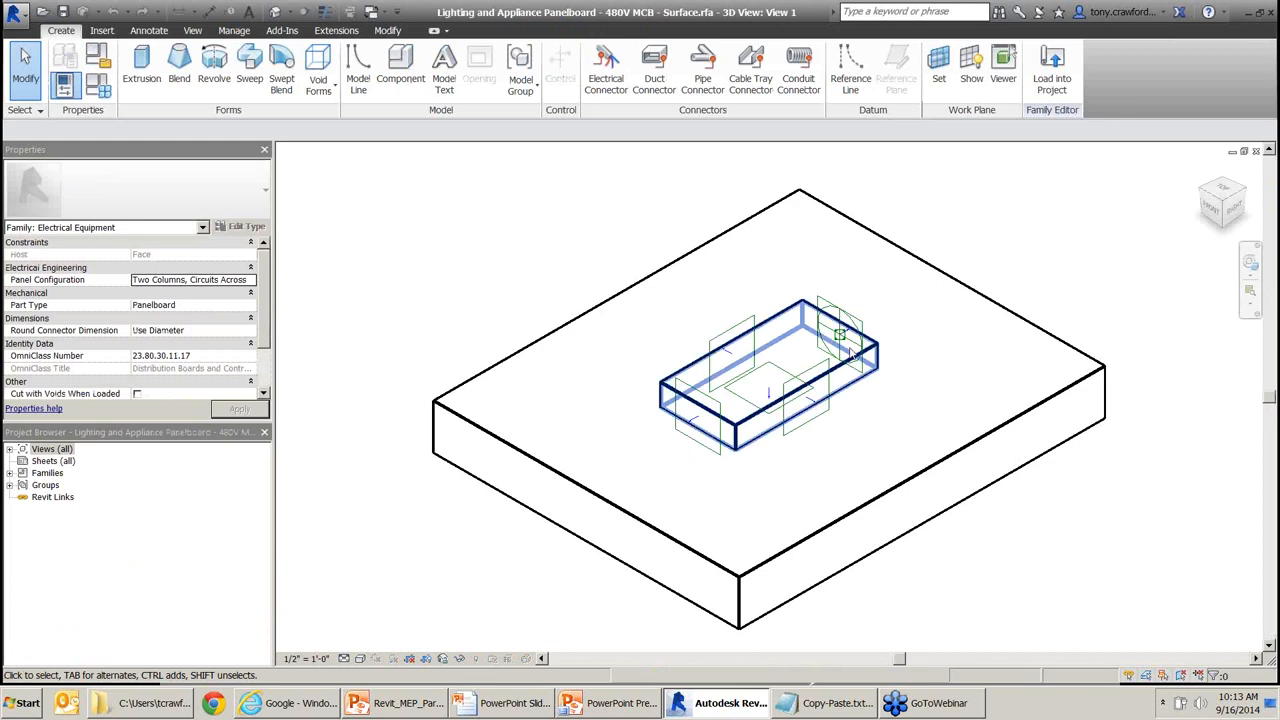
Orbit the family model and select the large slab extrusion, checking its shortcut options.
shift+middle_drag(911, 298, 860, 420)
click(930, 455)
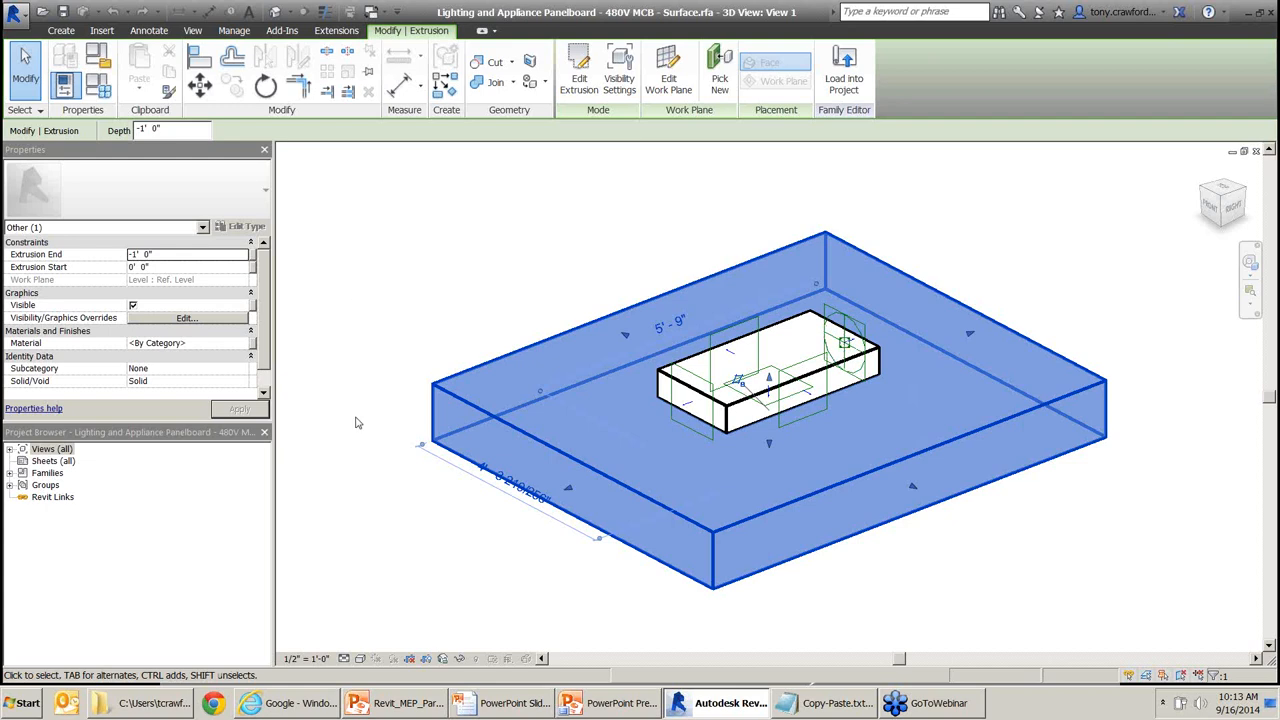
drag(388, 166, 214, 224)
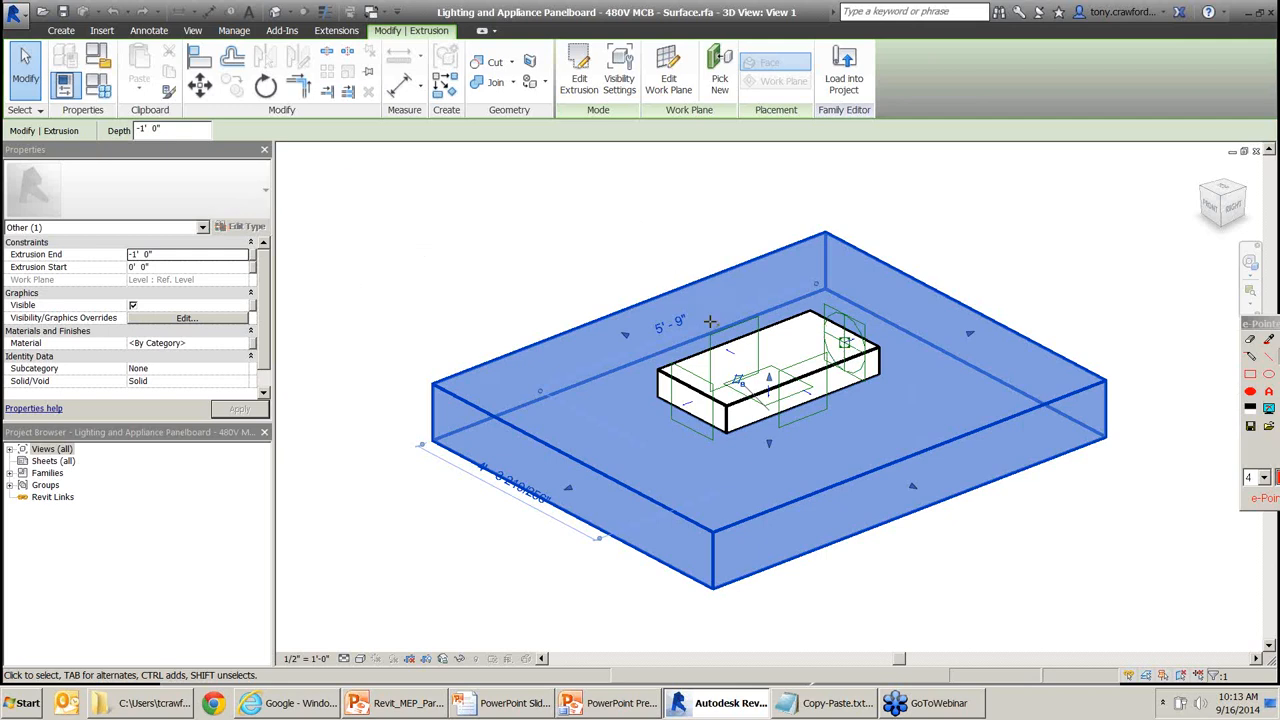
key(Escape)
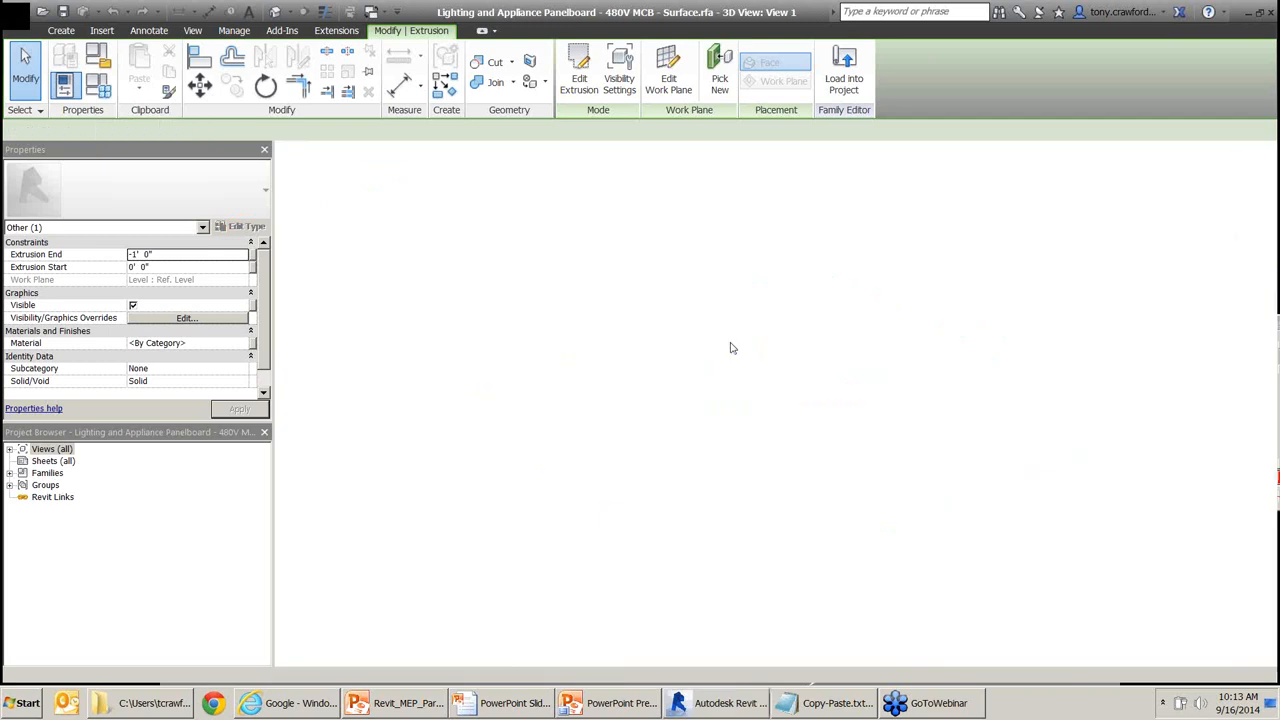
right_click(1008, 366)
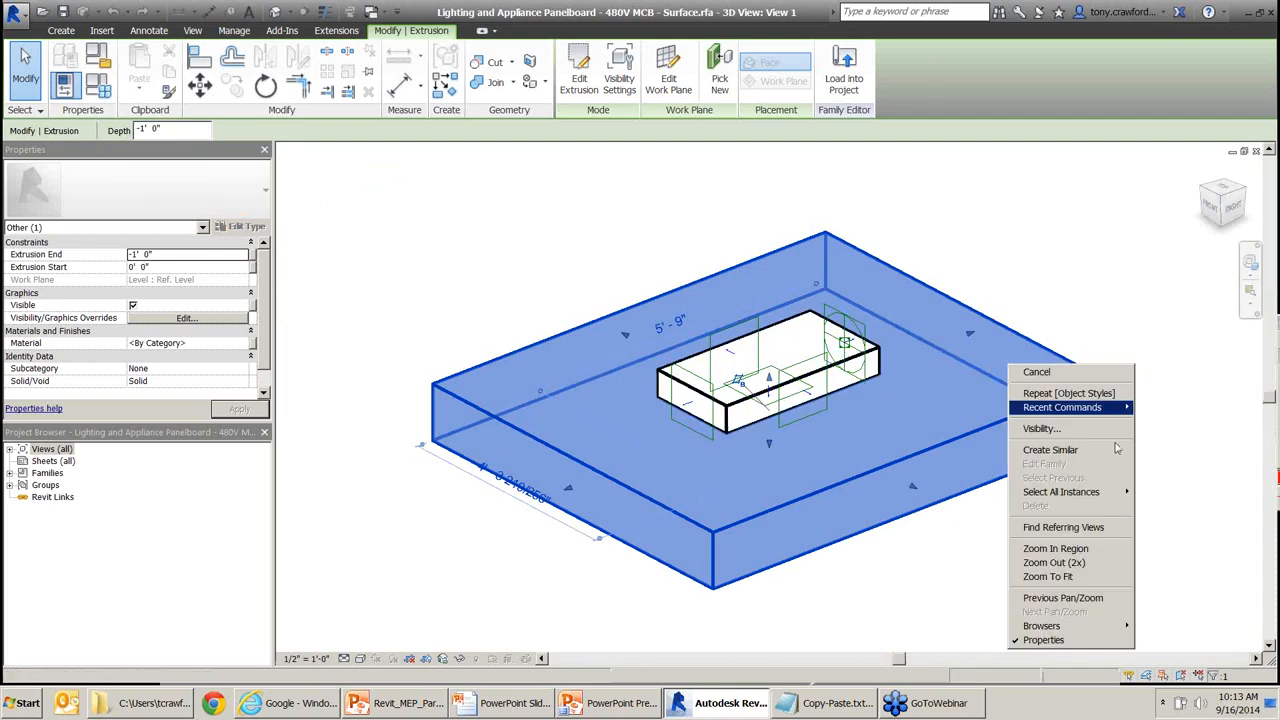
key(ctrl)
key(ctrl)
key(ctrl)
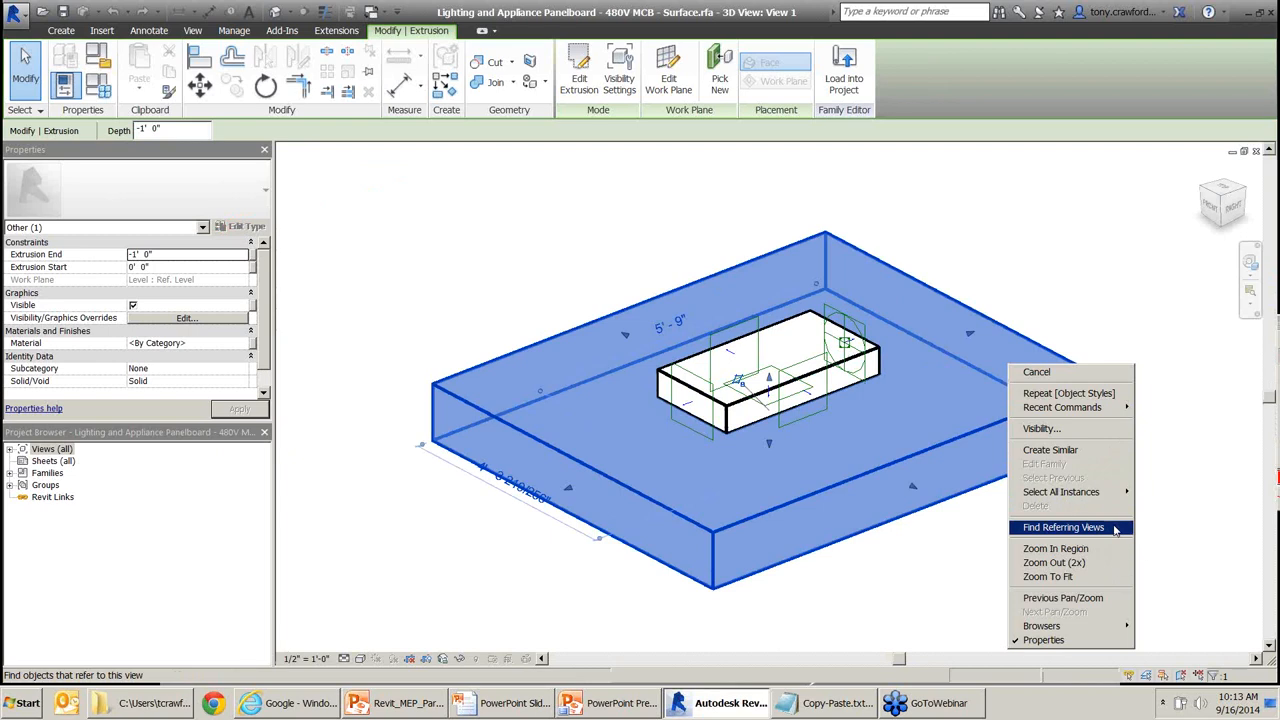
click(800, 378)
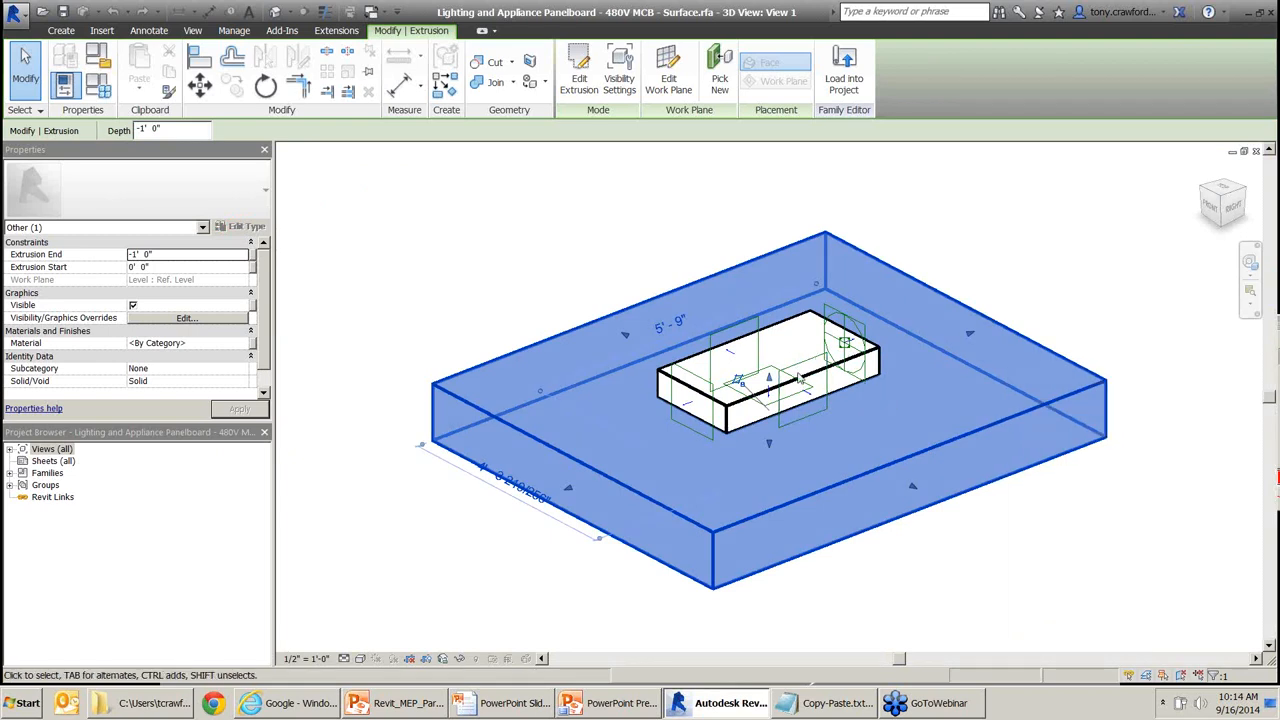
Check the small box extrusion, then reselect the large slab and bring up Temporary Hide/Isolate.
click(846, 370)
right_click(845, 363)
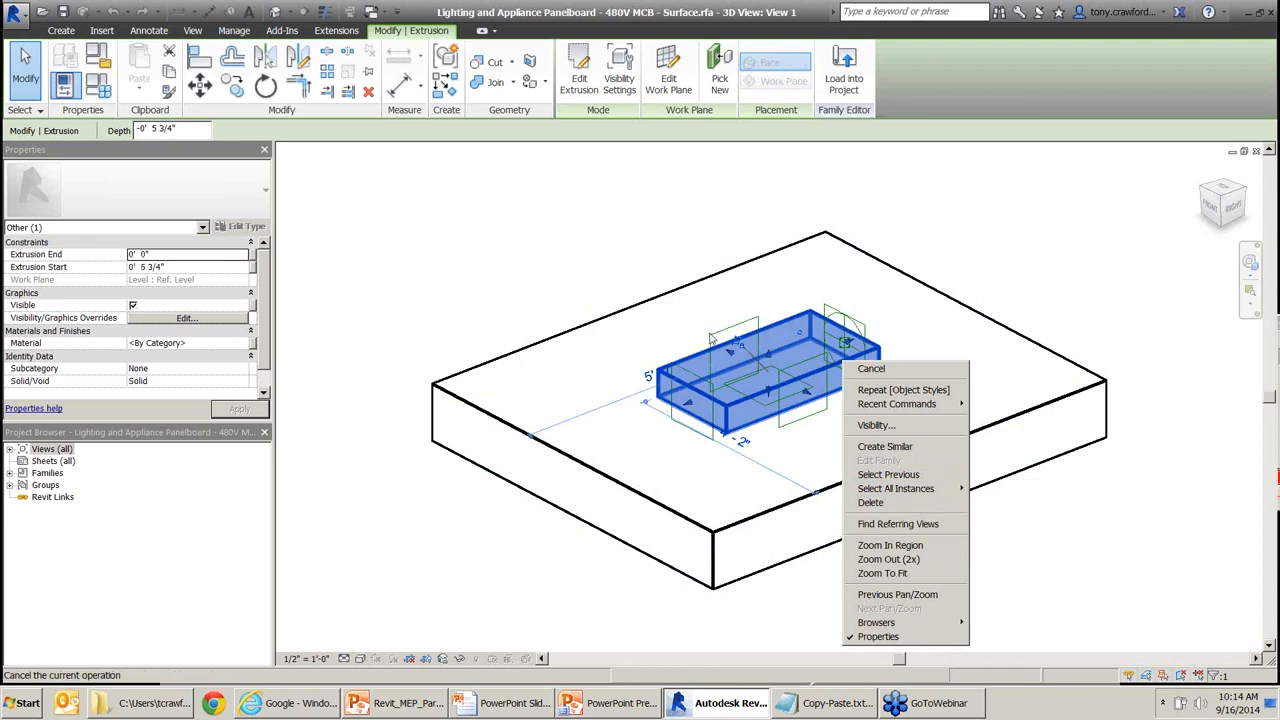
key(Escape)
click(614, 318)
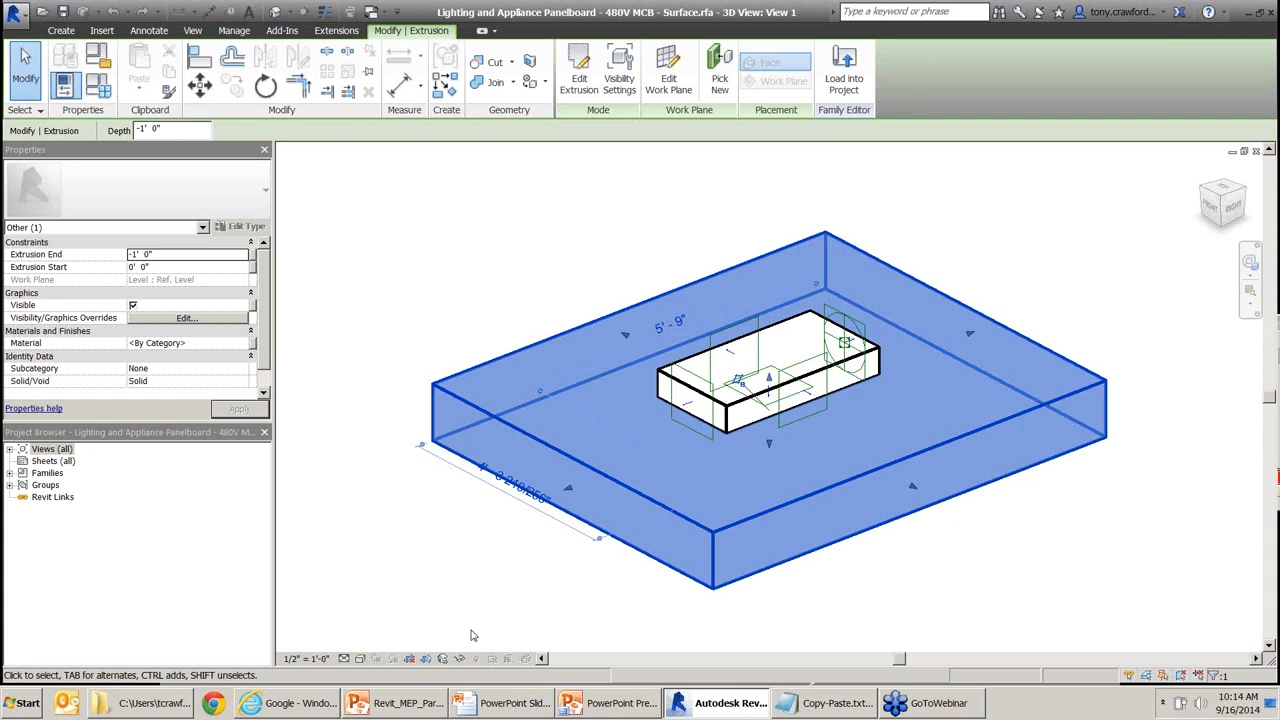
drag(476, 550, 463, 653)
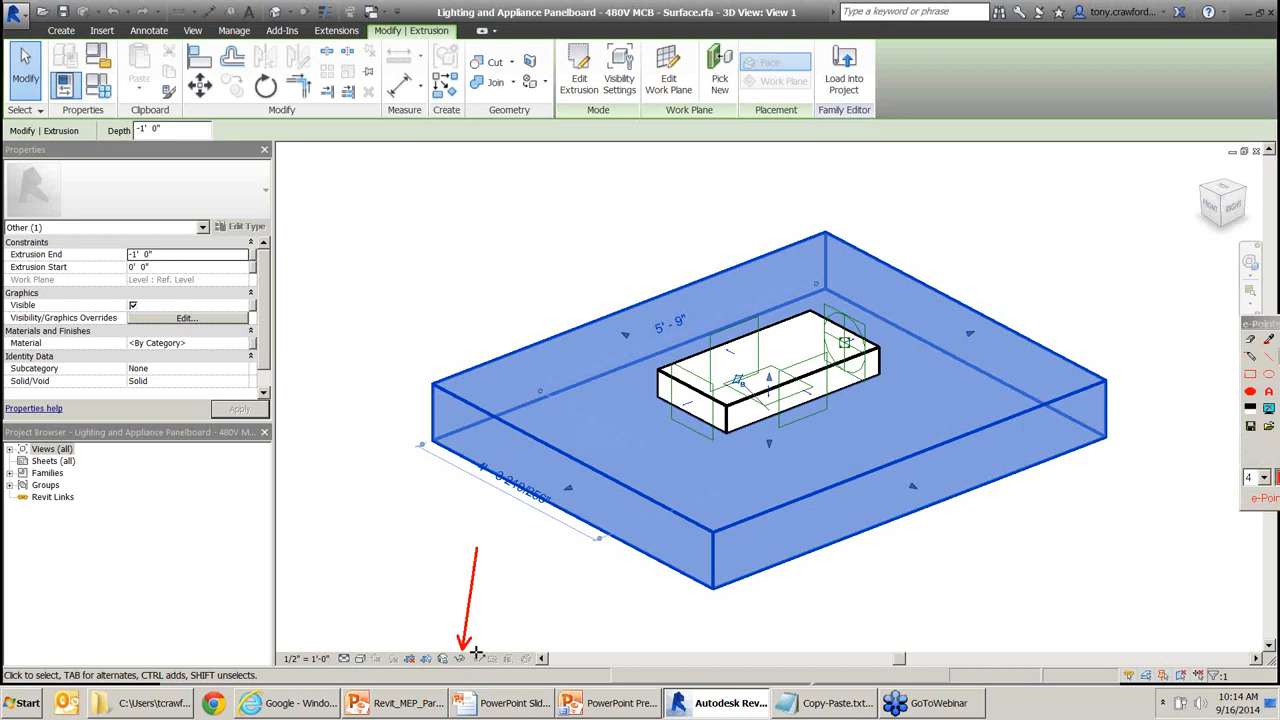
click(459, 658)
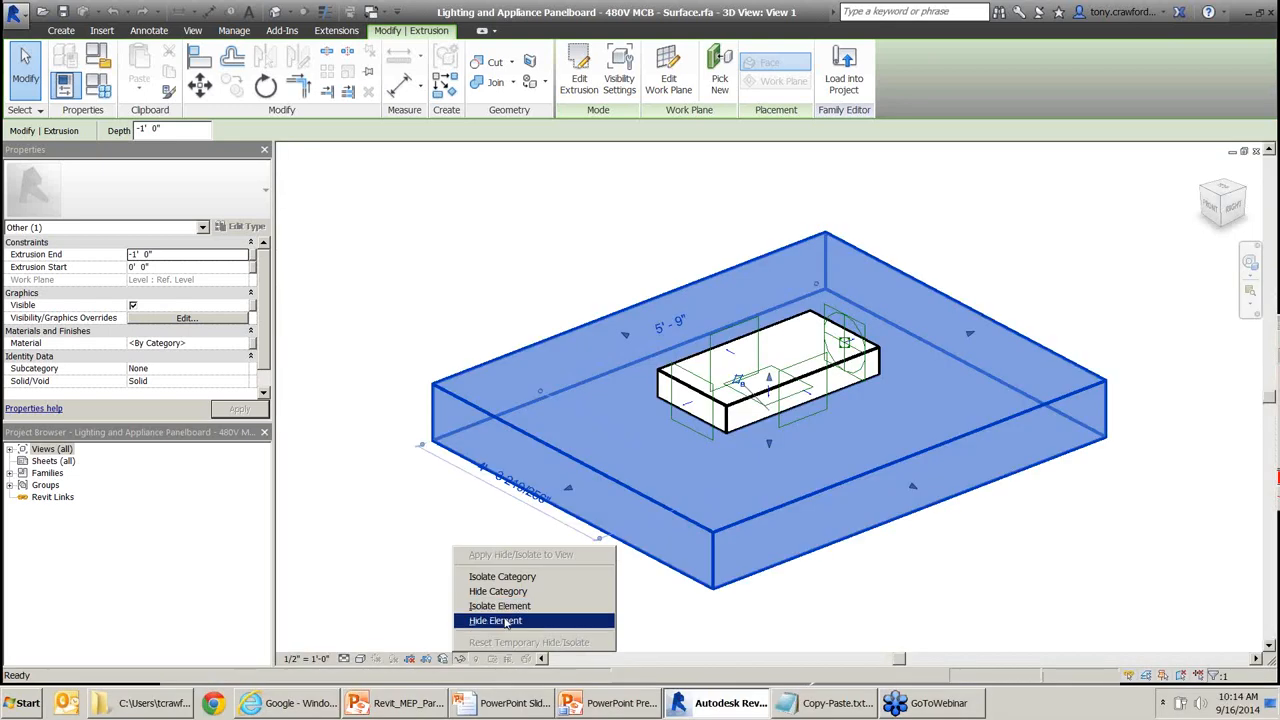
Temporarily hide the large slab element and the whole connector category, then view the box from above.
click(500, 621)
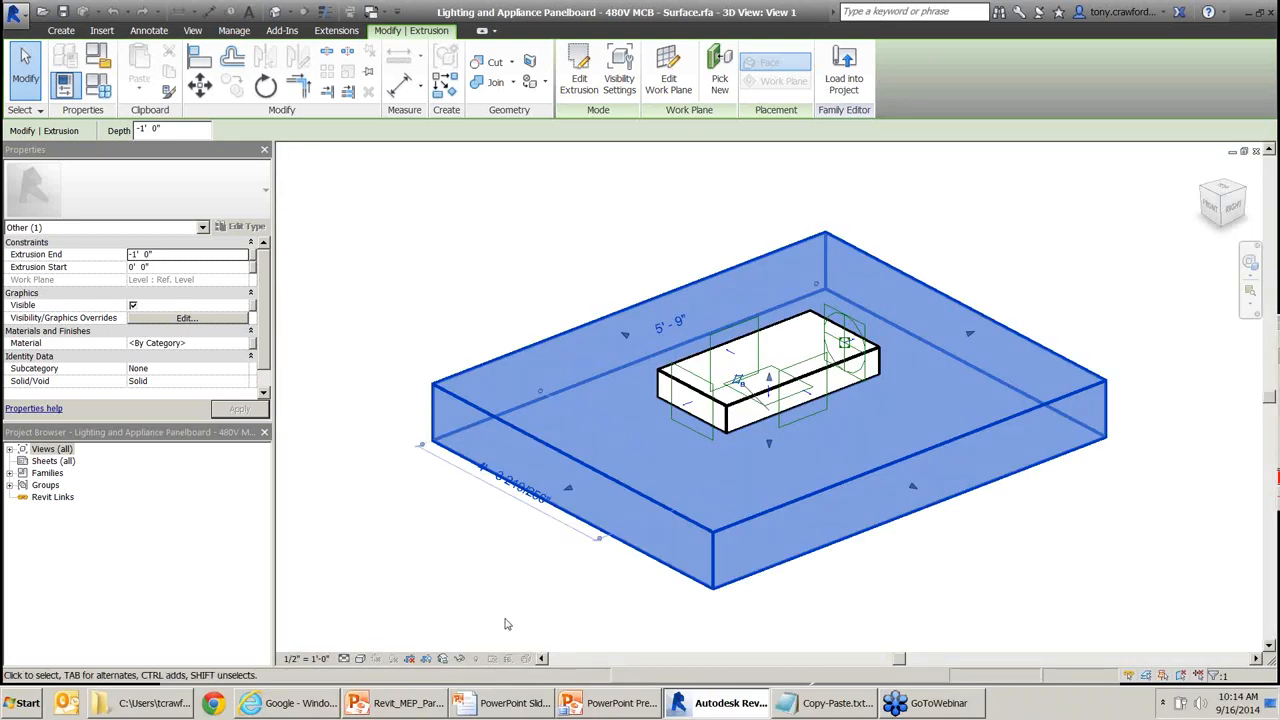
click(797, 428)
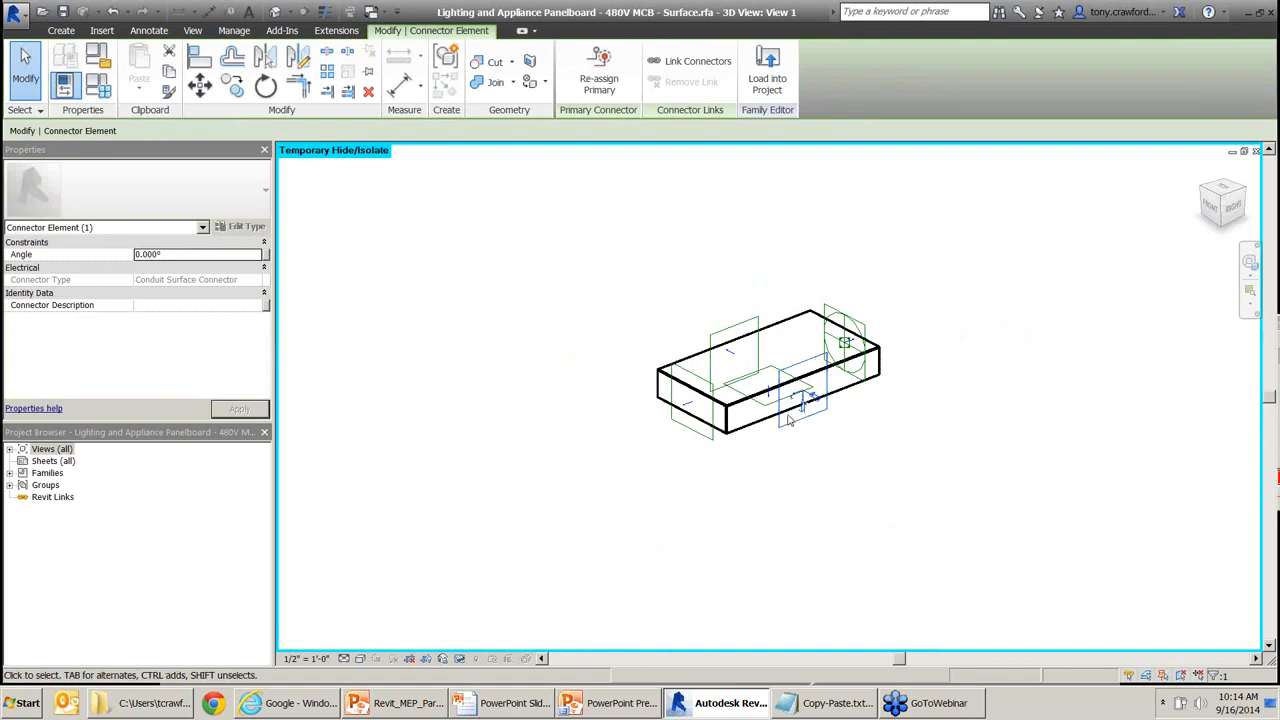
mouse_move(534, 336)
mouse_down()
mouse_move(217, 269)
mouse_move(148, 229)
mouse_up()
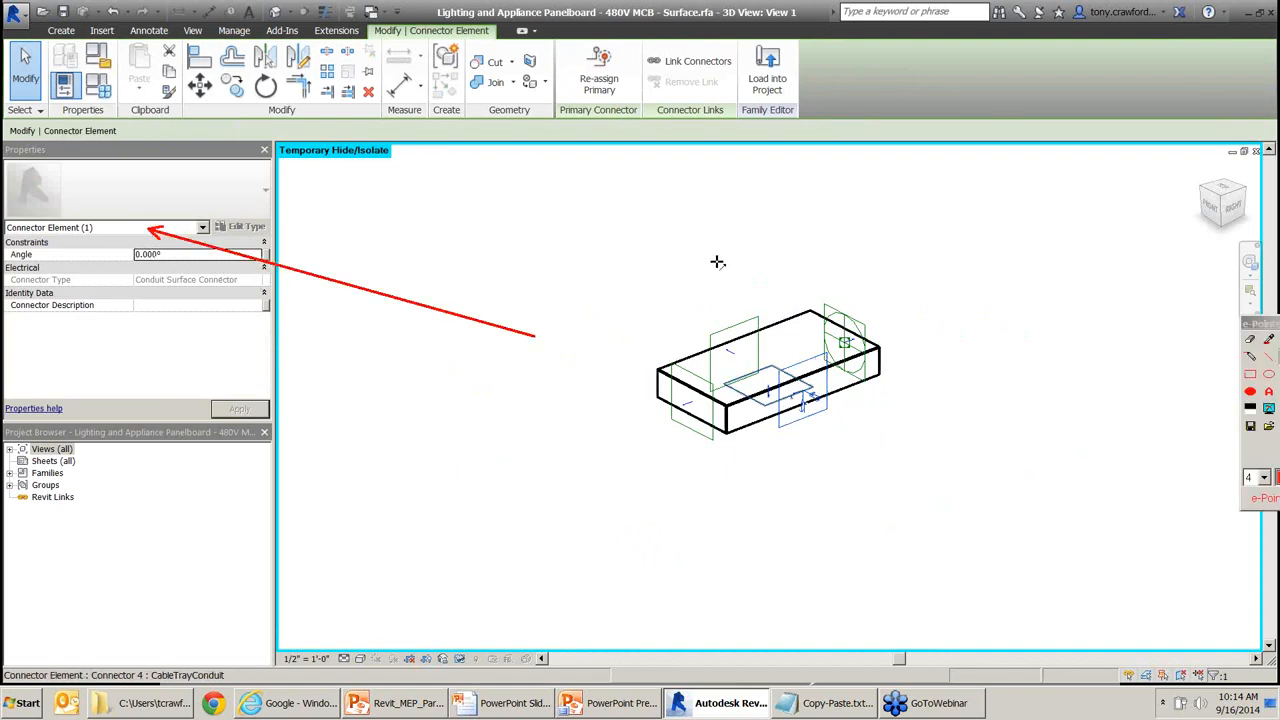
click(459, 658)
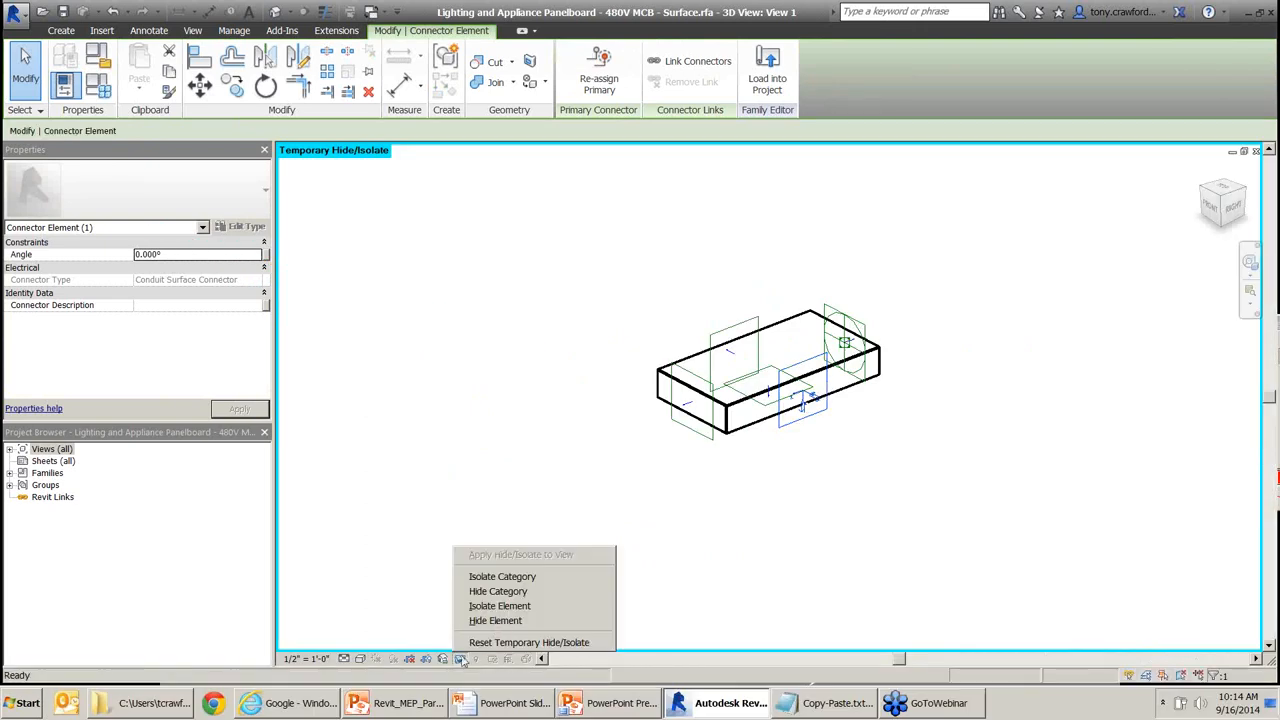
click(519, 591)
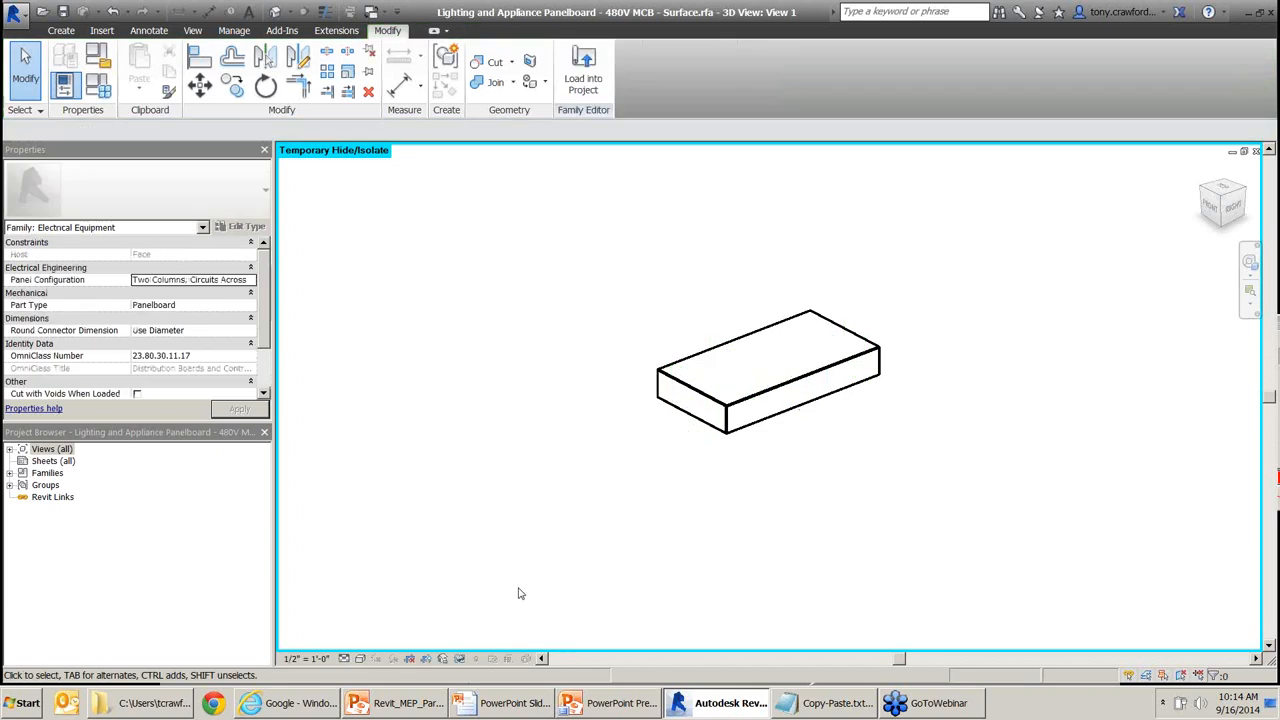
shift+middle_drag(577, 434, 666, 586)
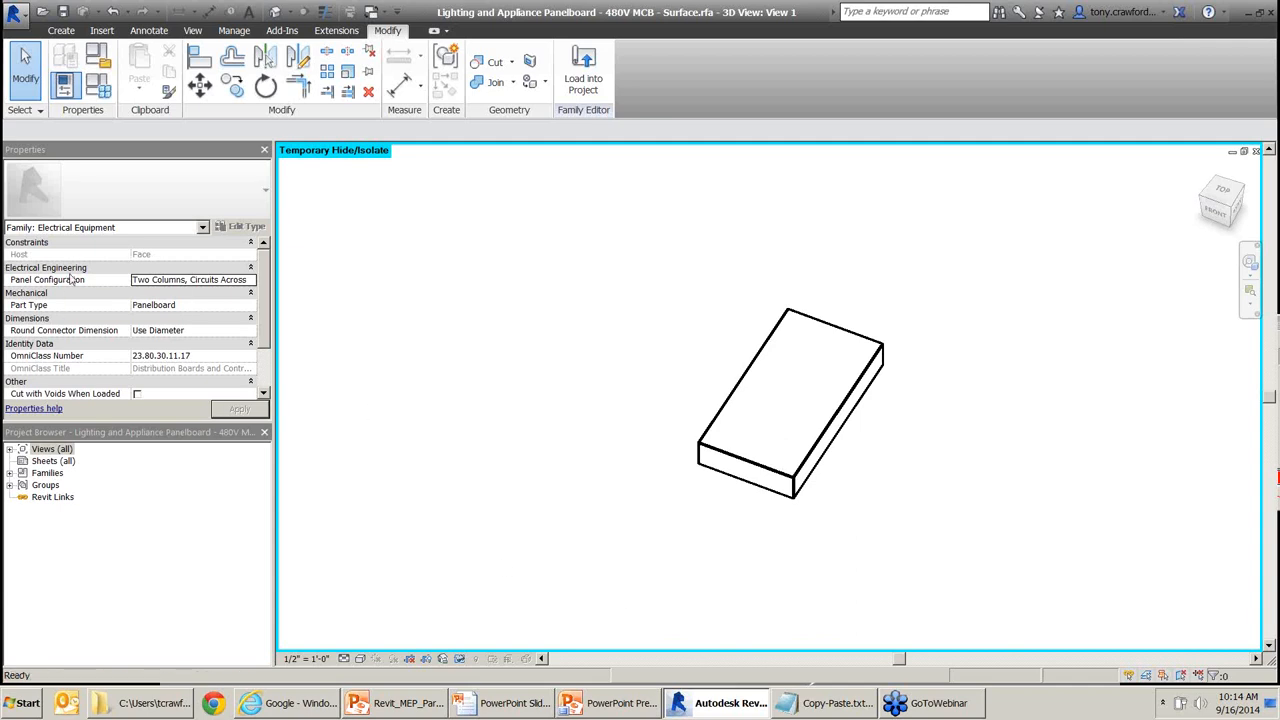
Save As Family, appending ' - CAD1' to the file name before .rfa.
click(13, 20)
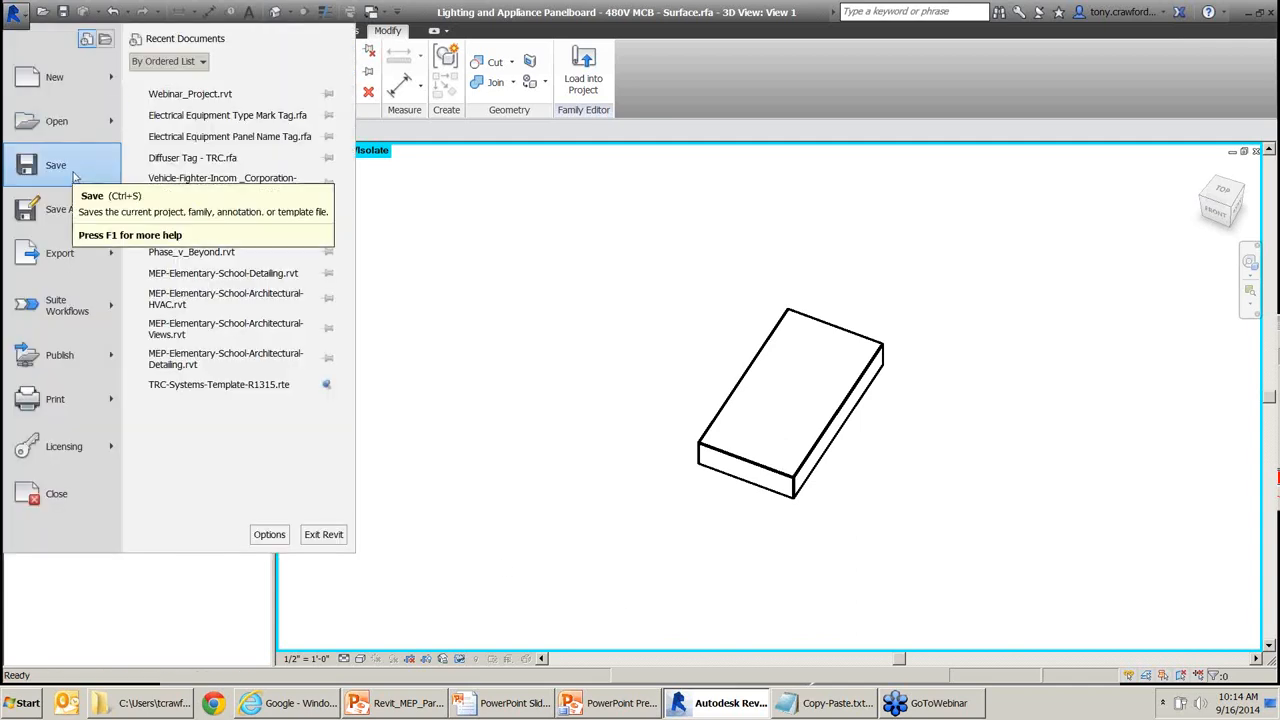
mouse_move(60, 208)
click(243, 151)
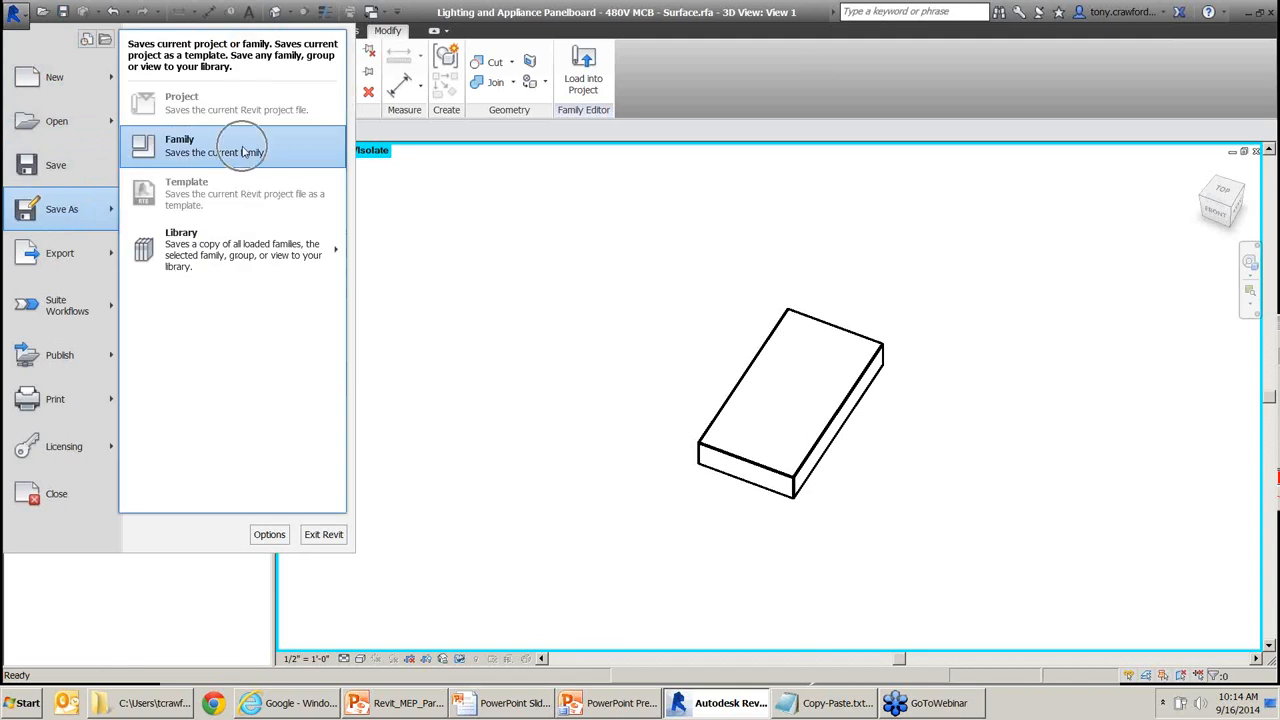
key(ctrl)
key(ctrl)
key(ctrl)
key(ctrl)
key(ctrl)
click(244, 152)
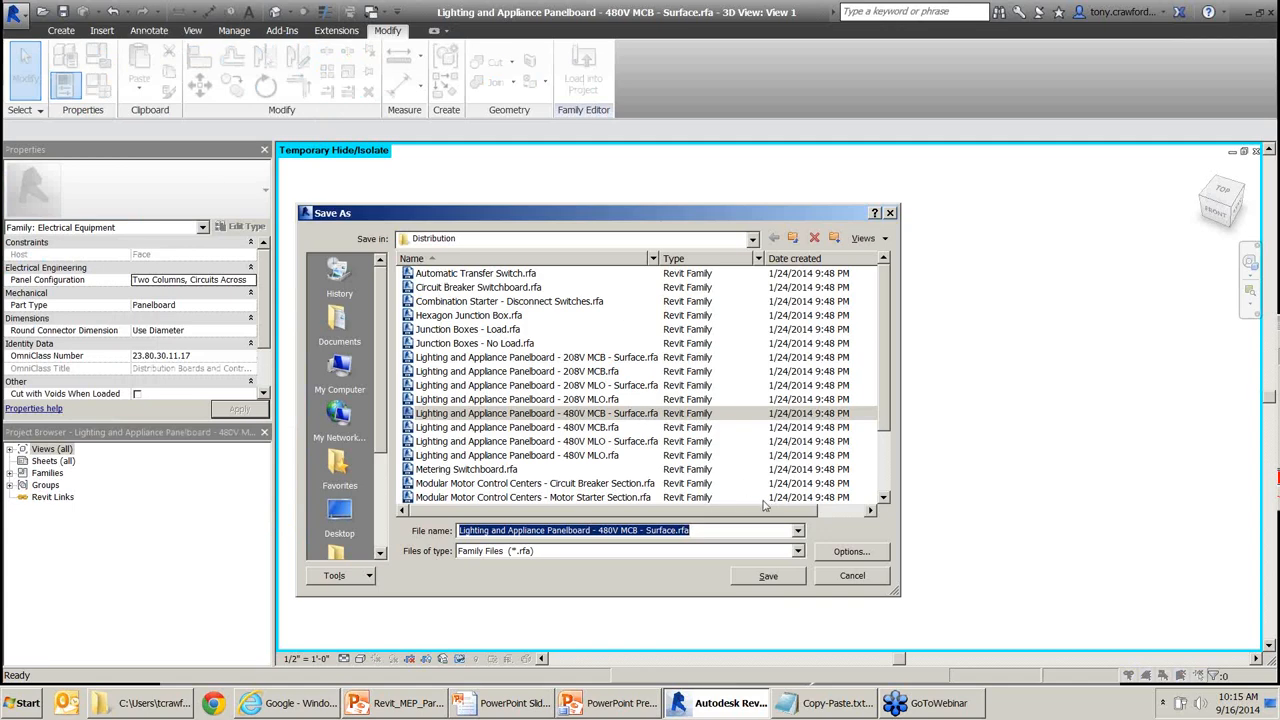
click(720, 531)
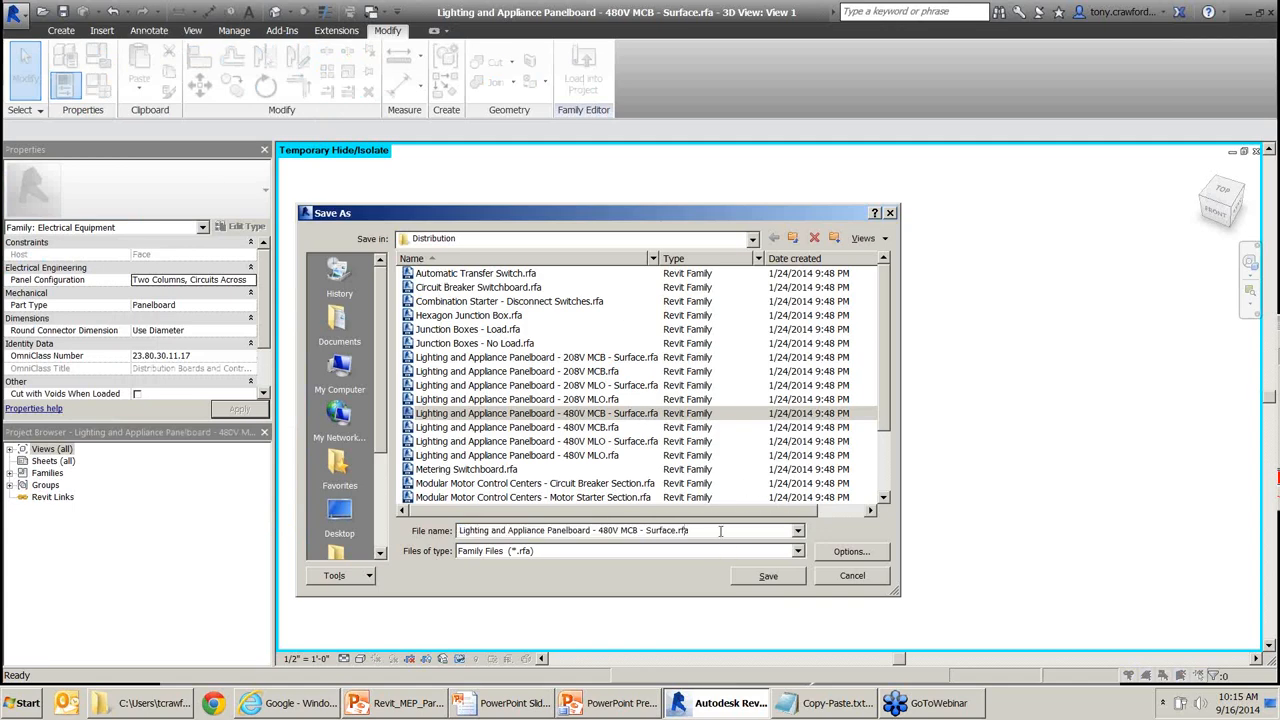
key(Left)
key(Left)
key(Left)
key(Left)
text(- CAD1)
key(shift+Left)
key(shift+Left)
key(shift+Left)
key(shift+Left)
Save the CAD1 copy and open the Ref. Level floor plan.
click(772, 578)
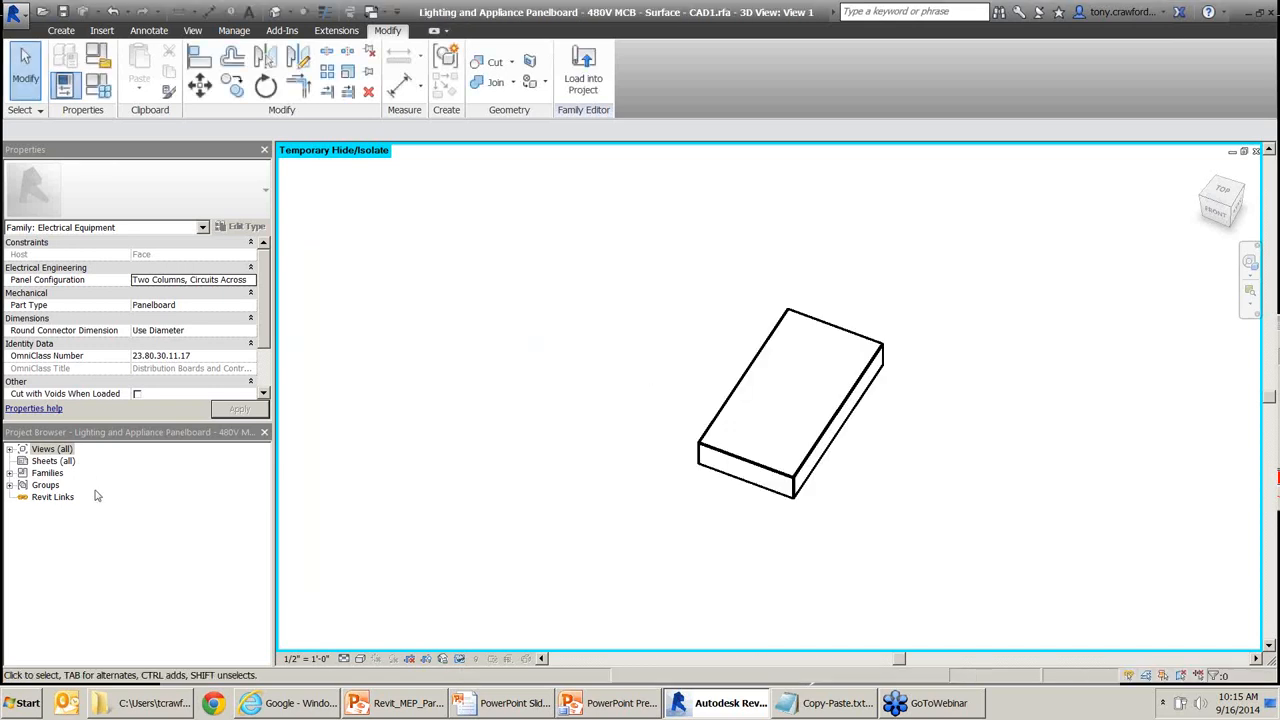
click(14, 453)
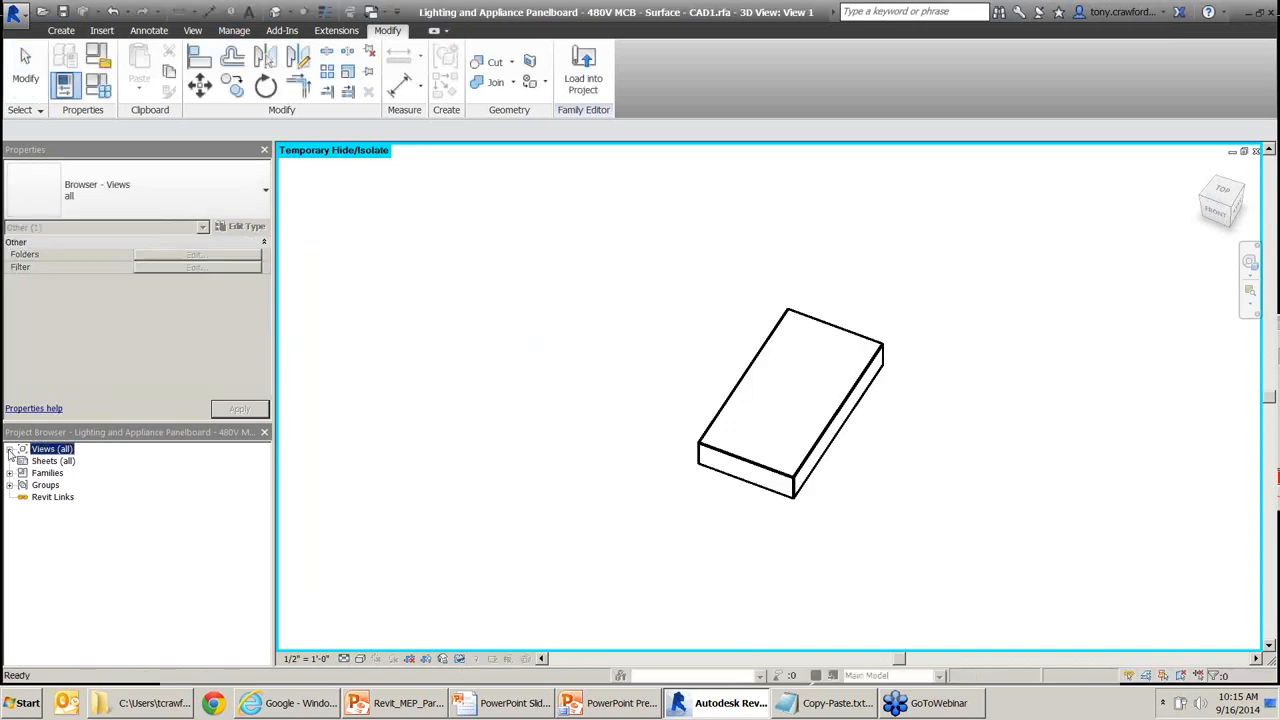
click(10, 449)
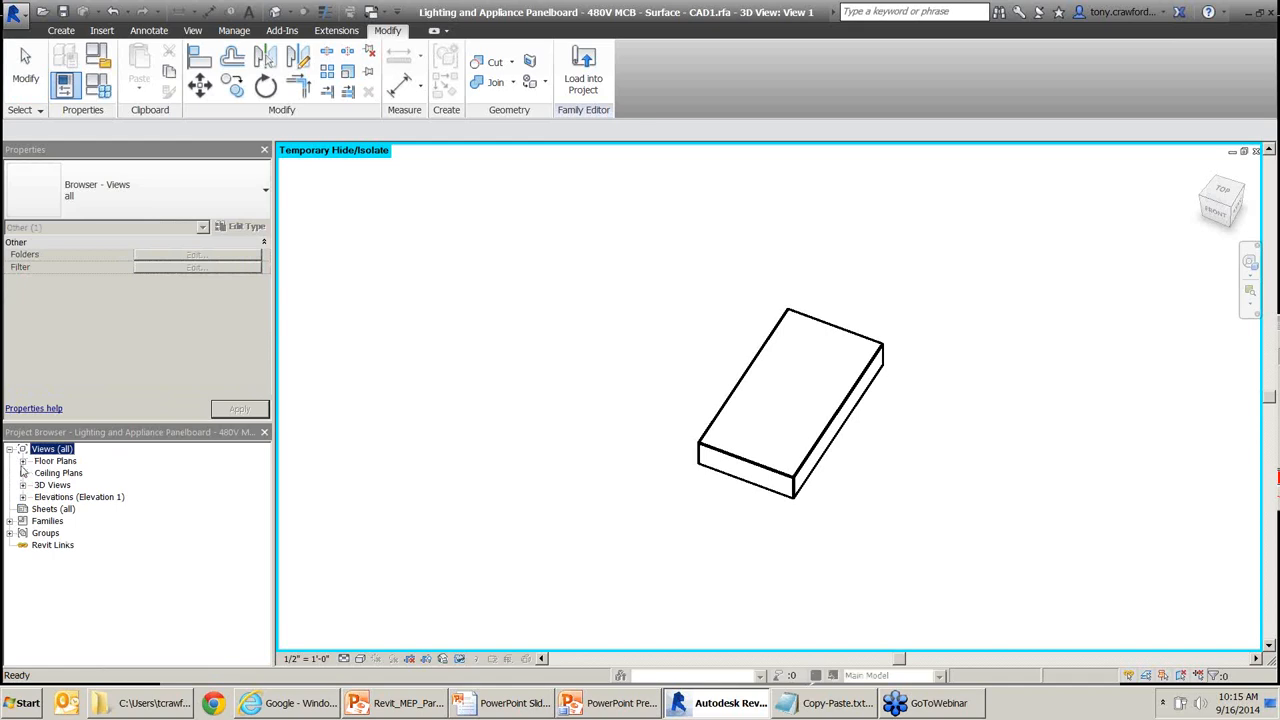
click(22, 461)
click(64, 475)
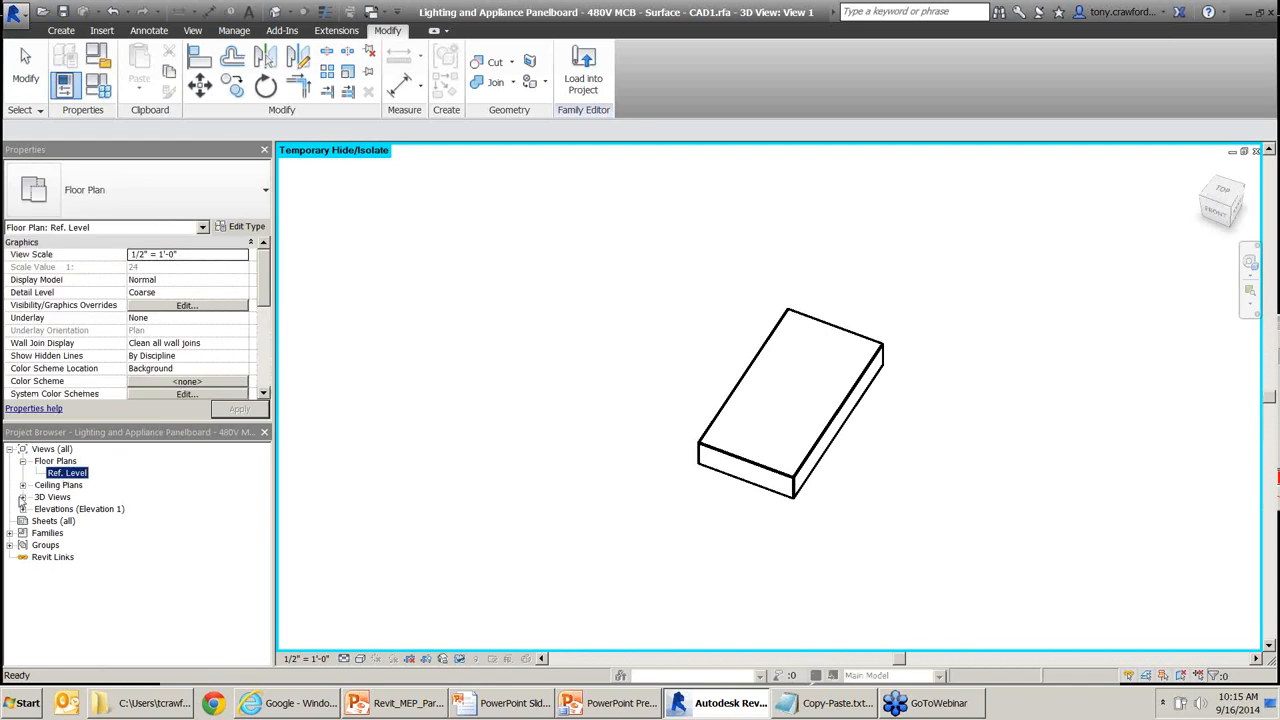
click(23, 509)
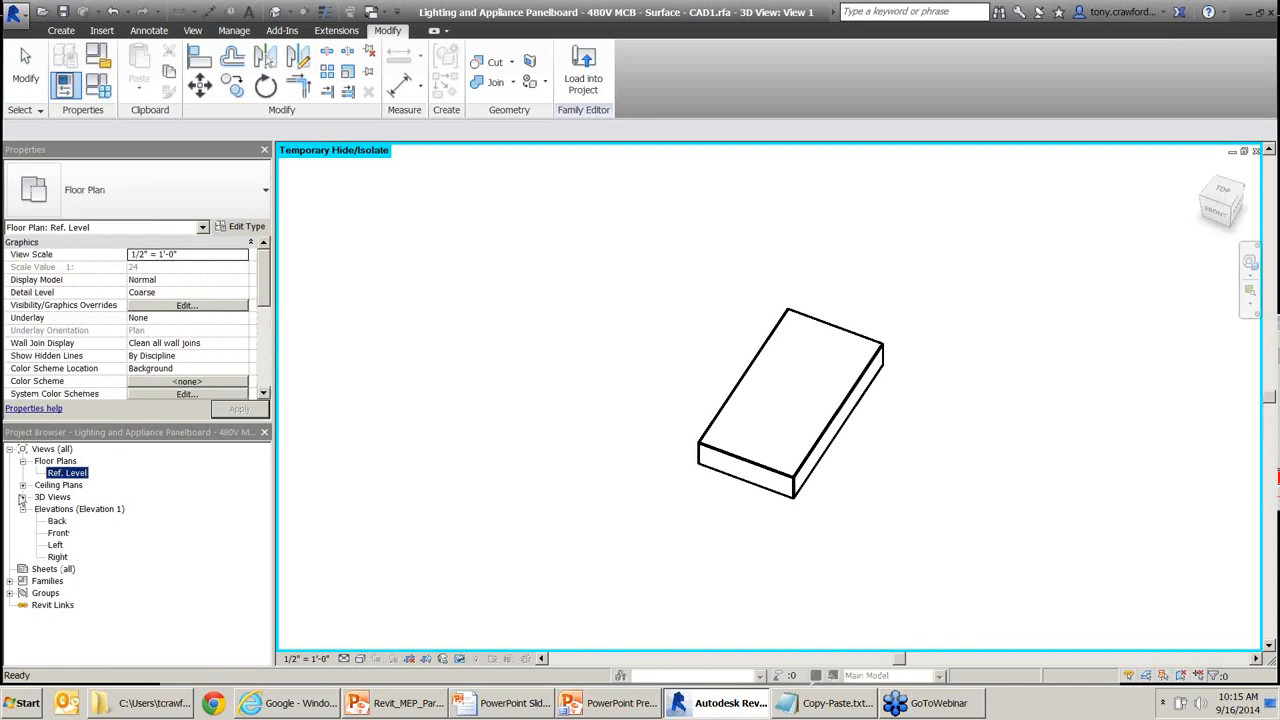
click(22, 497)
key(ctrl)
key(ctrl)
key(ctrl)
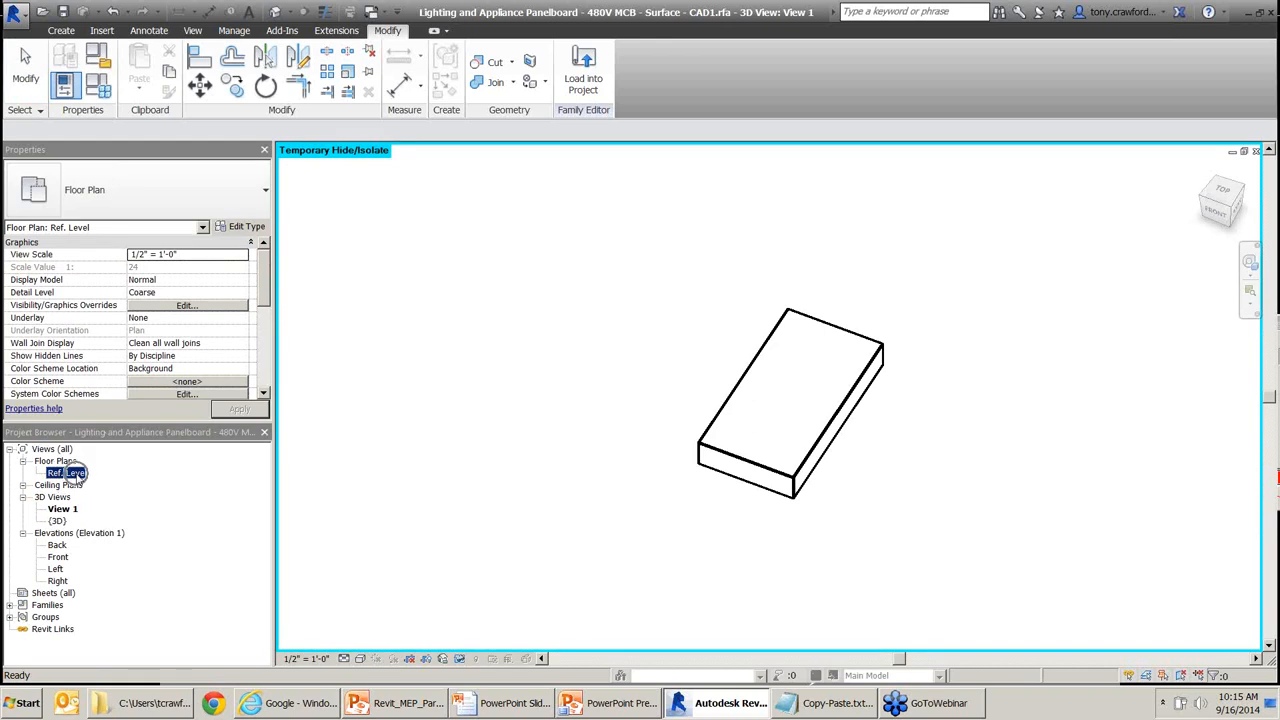
double_click(79, 476)
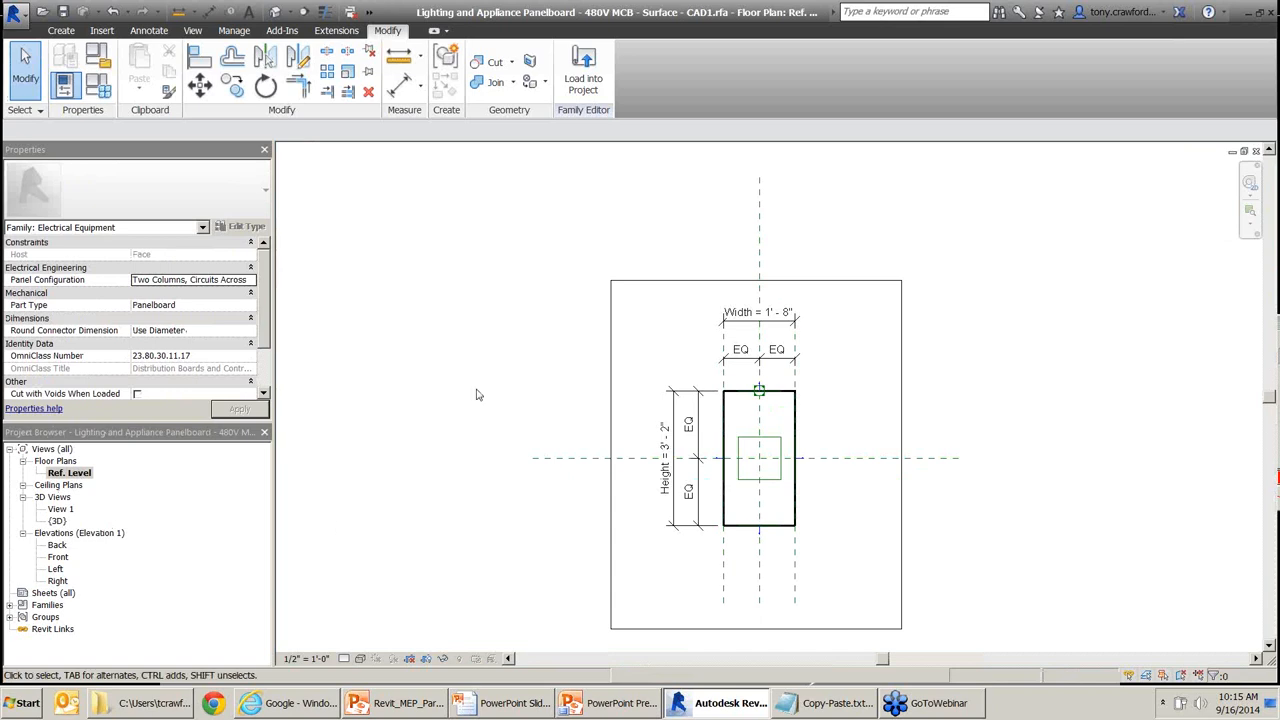
Temporarily hide the outer extrusion and all connectors in the plan, leaving the 1' - 8" by 3' - 2" panel box, then start the Reference Plane tool (RP).
middle_drag(605, 298, 579, 264)
click(720, 247)
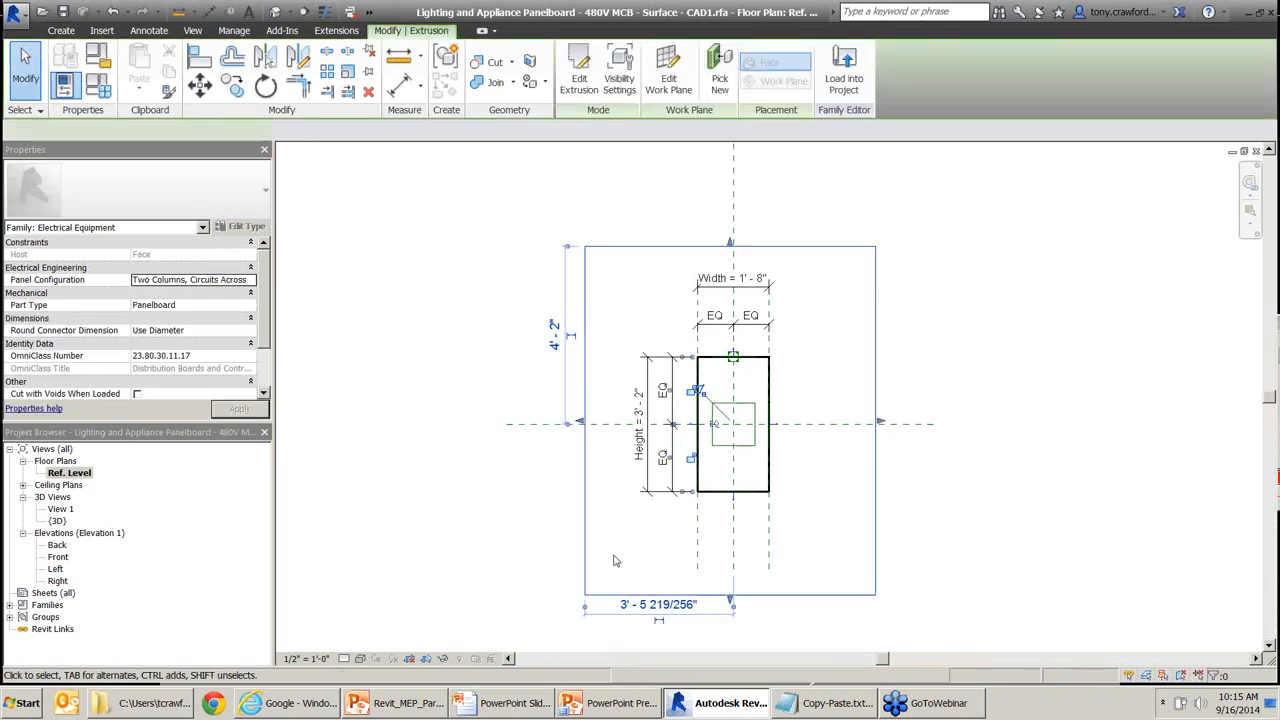
click(444, 659)
click(474, 623)
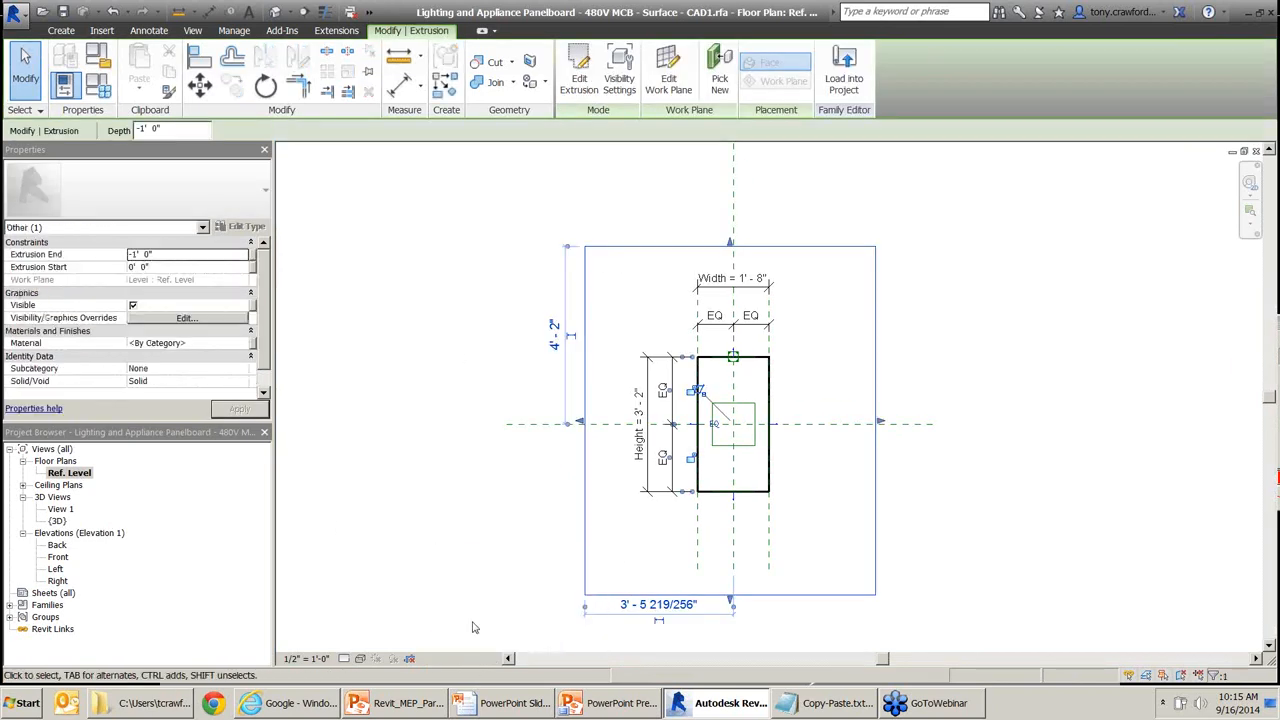
click(732, 404)
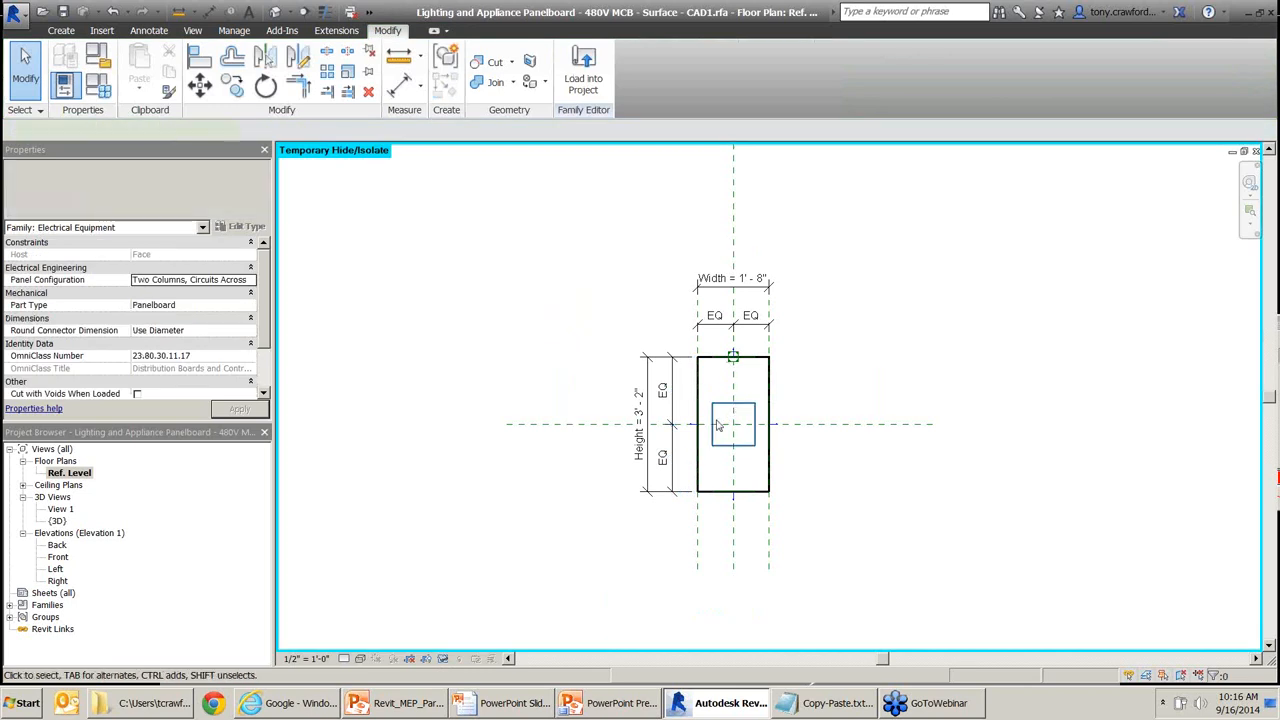
click(445, 659)
click(471, 595)
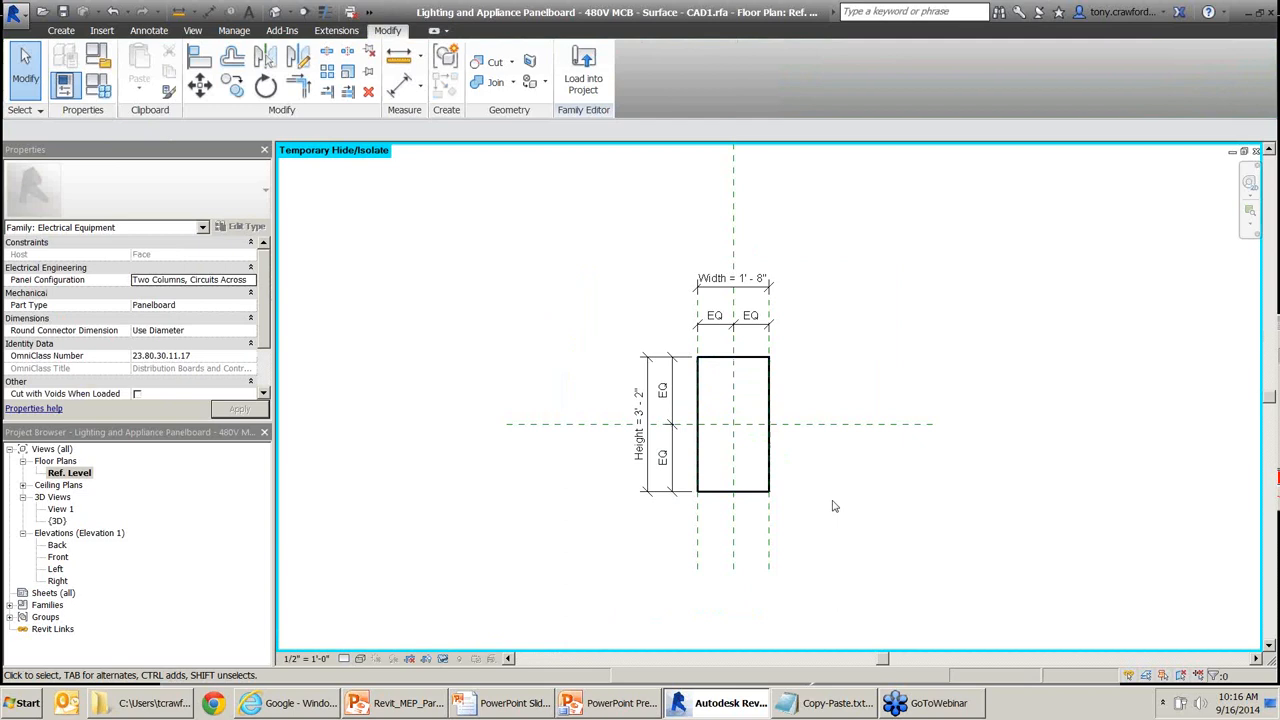
click(754, 490)
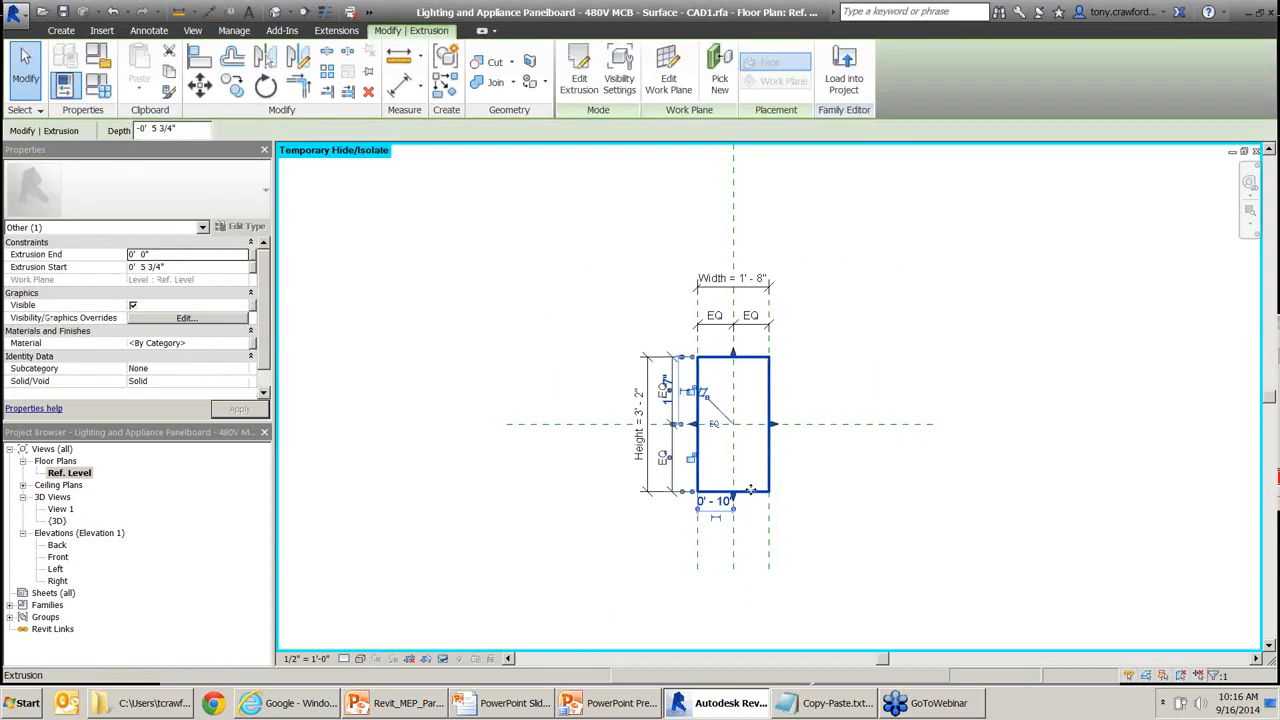
key(ctrl)
key(Escape)
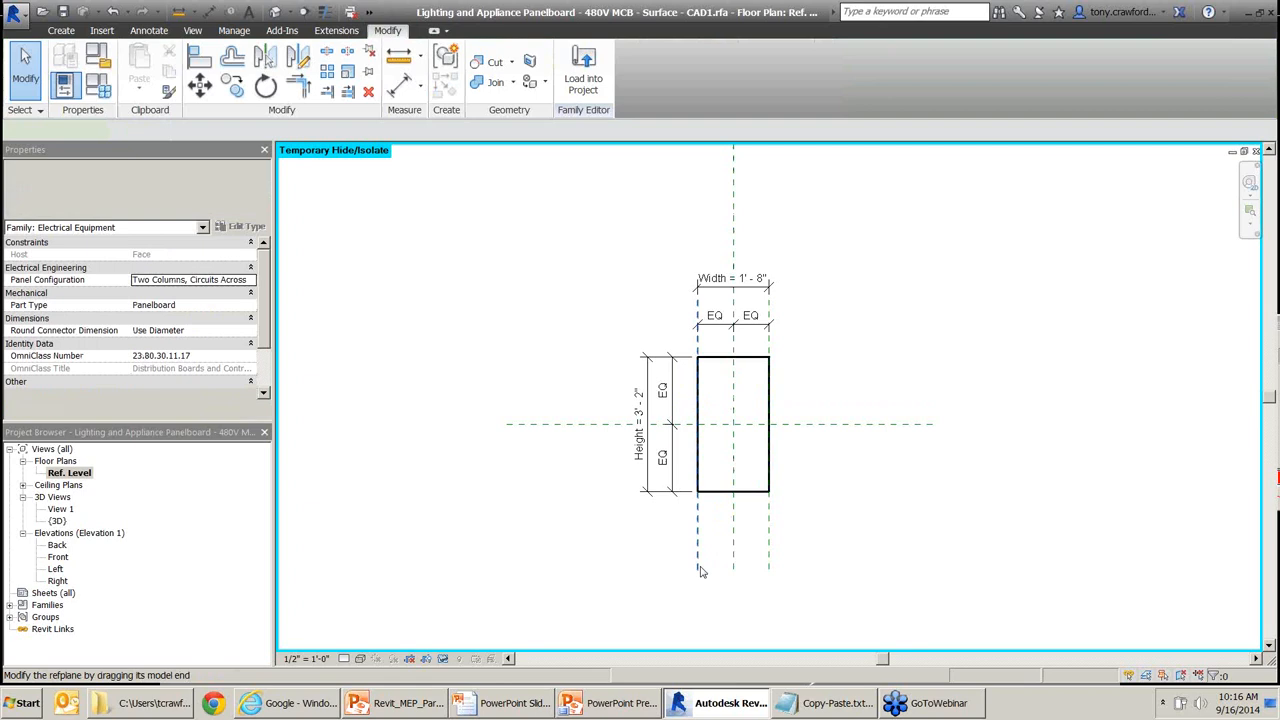
key(r)
key(p)
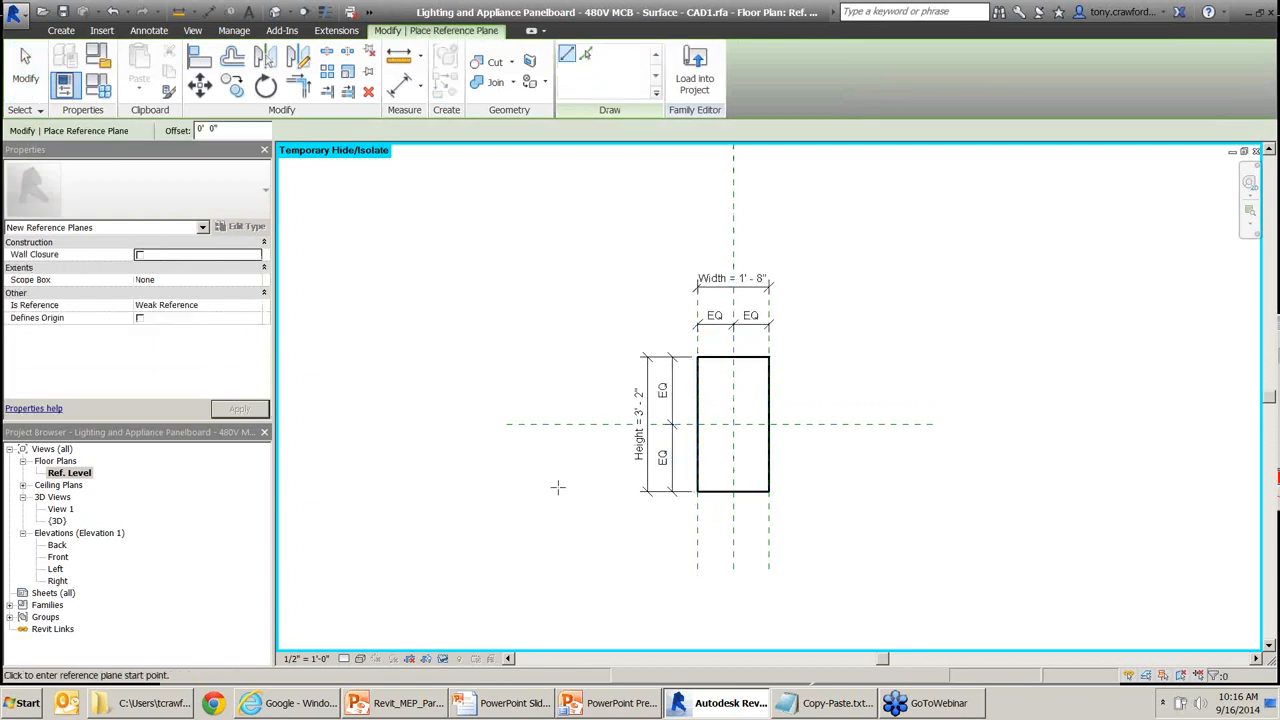
Draw horizontal reference planes below and above the panel and vertical ones to its left and right.
click(505, 548)
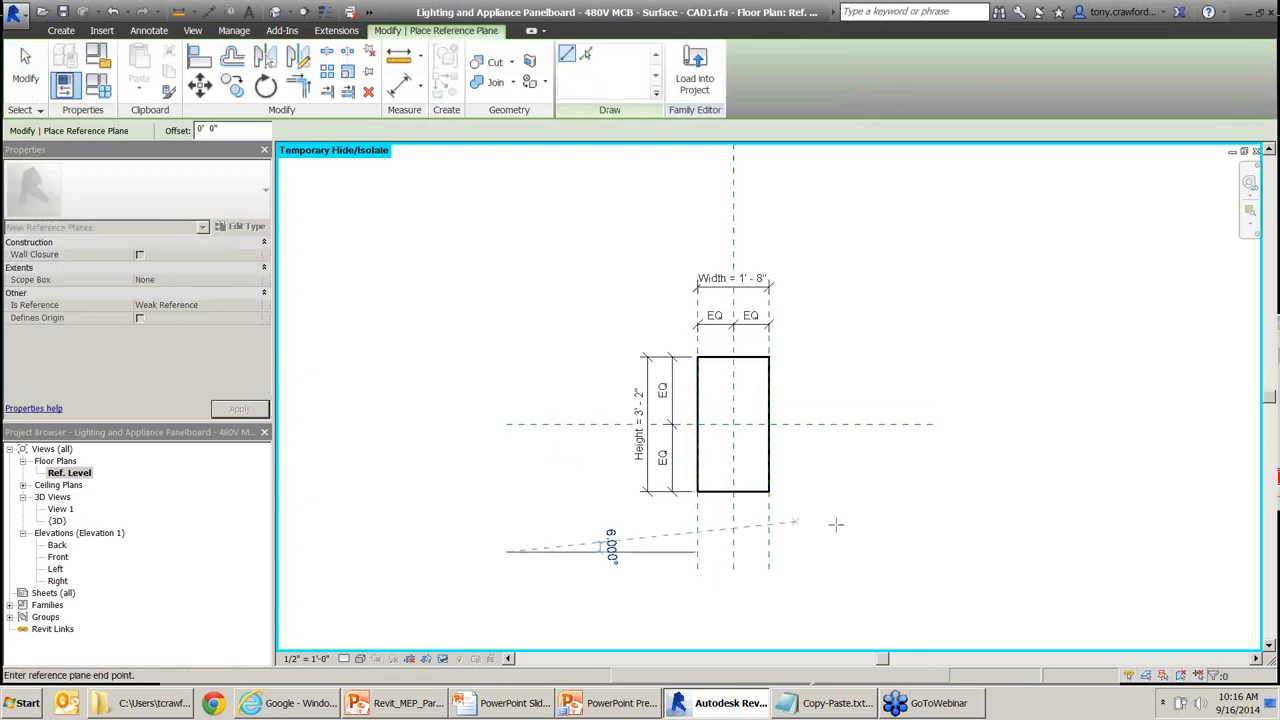
click(933, 552)
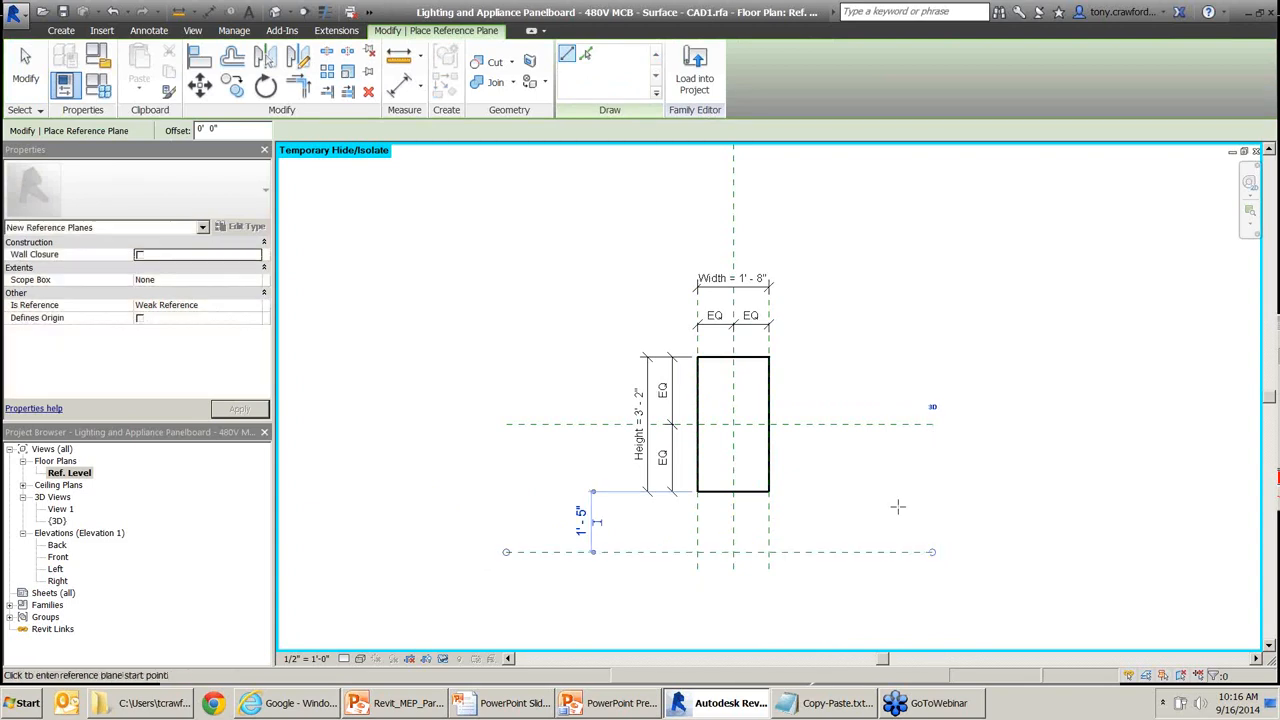
middle_drag(525, 207, 521, 257)
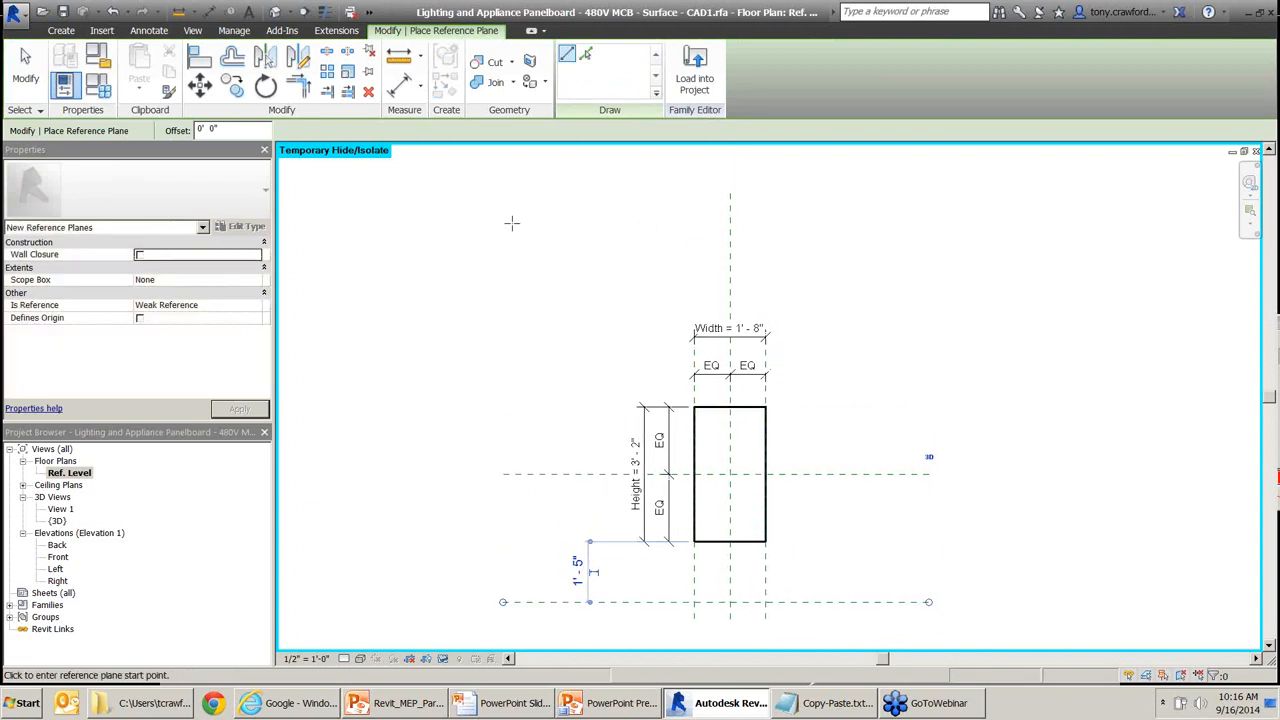
click(505, 272)
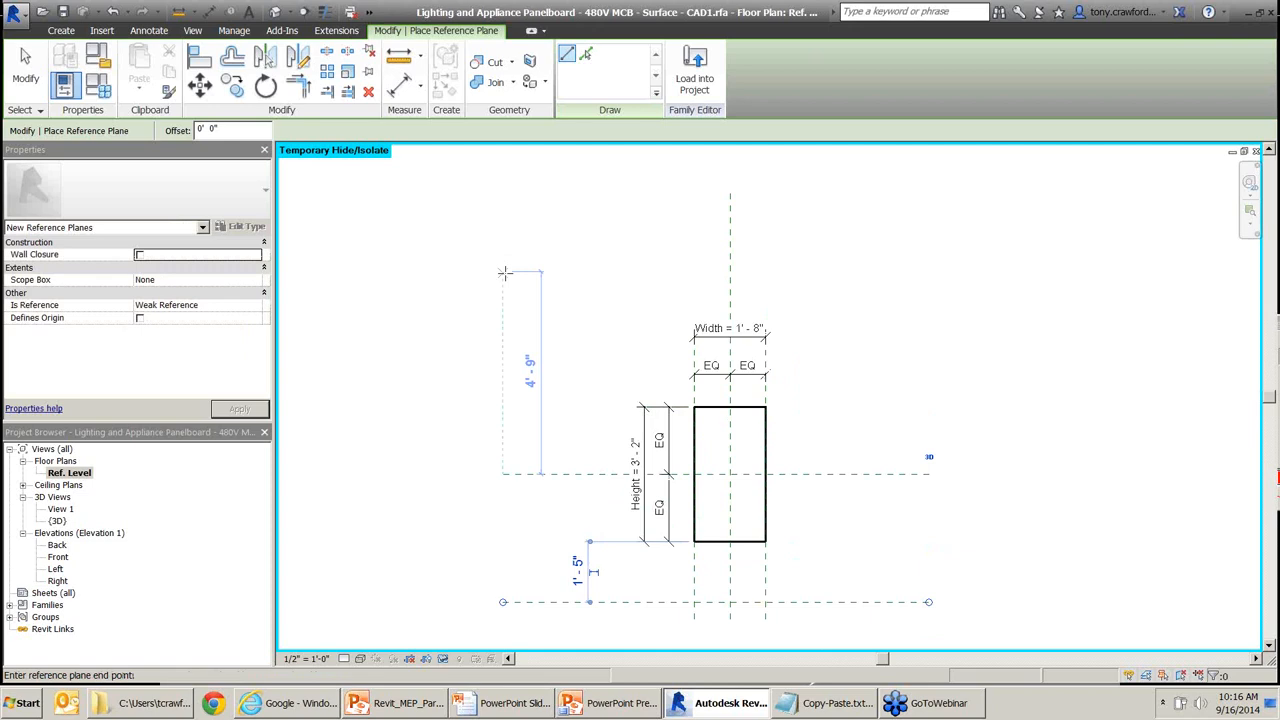
click(929, 271)
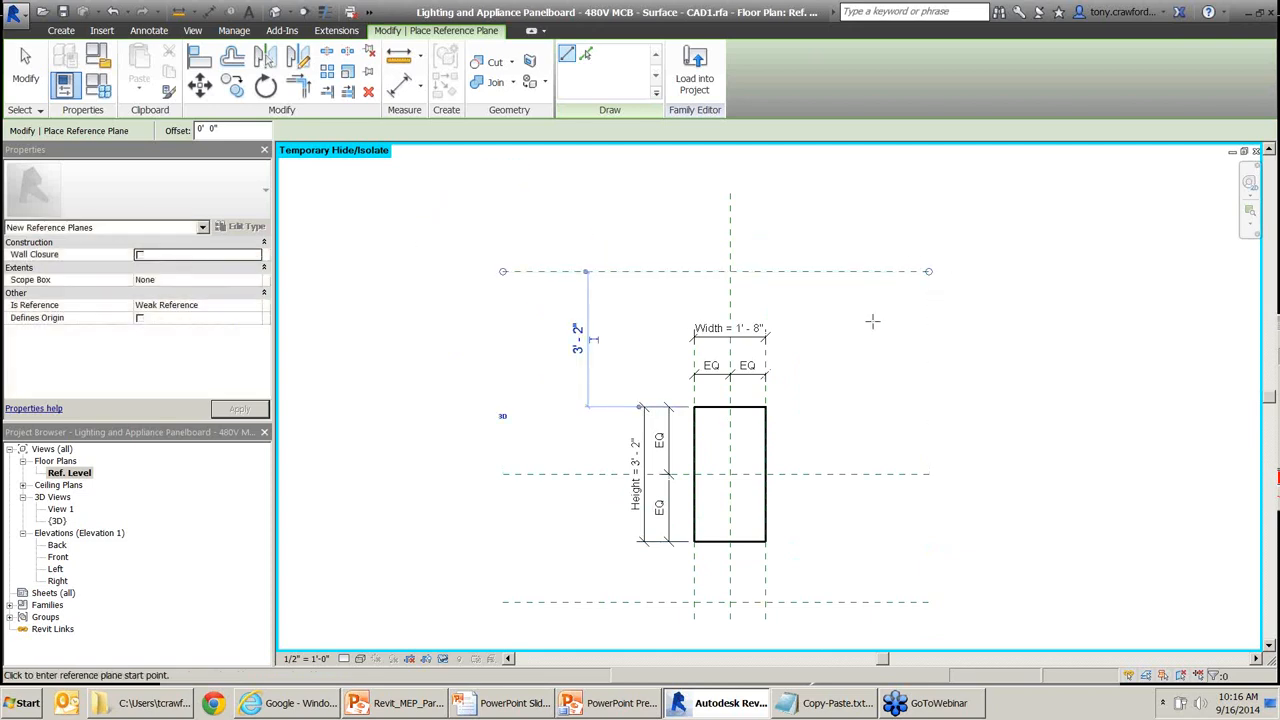
click(534, 621)
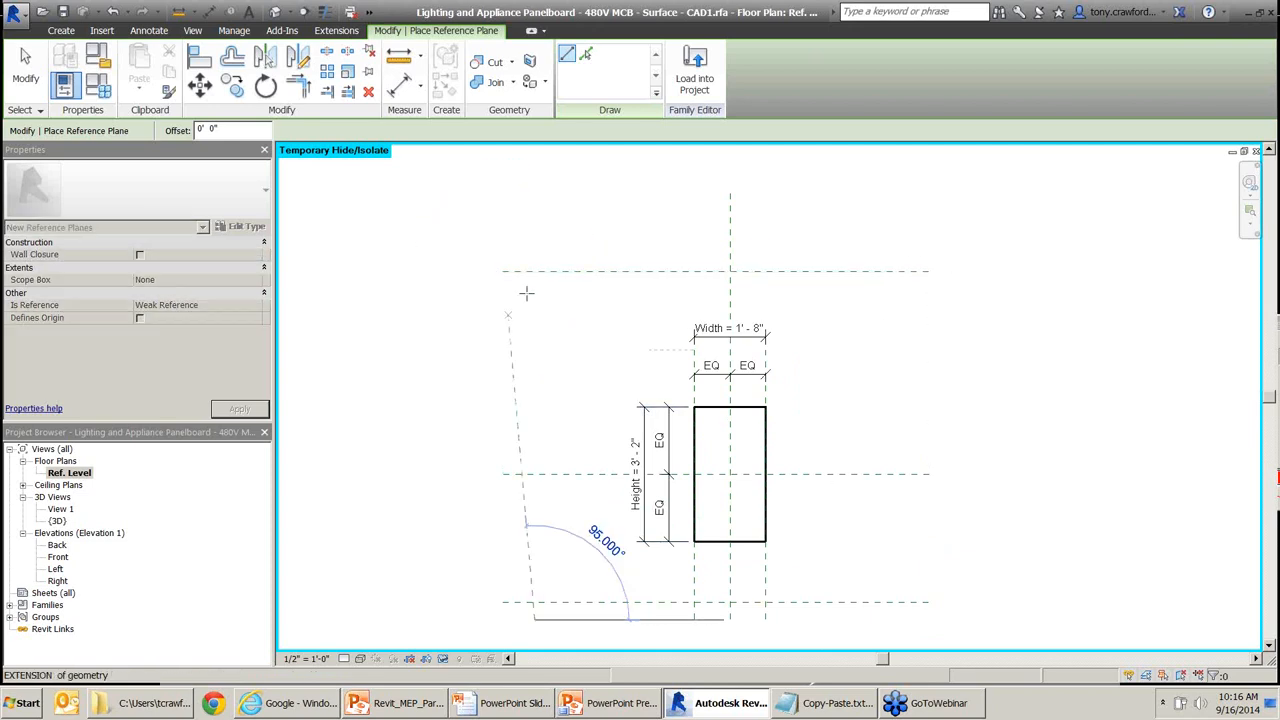
click(538, 240)
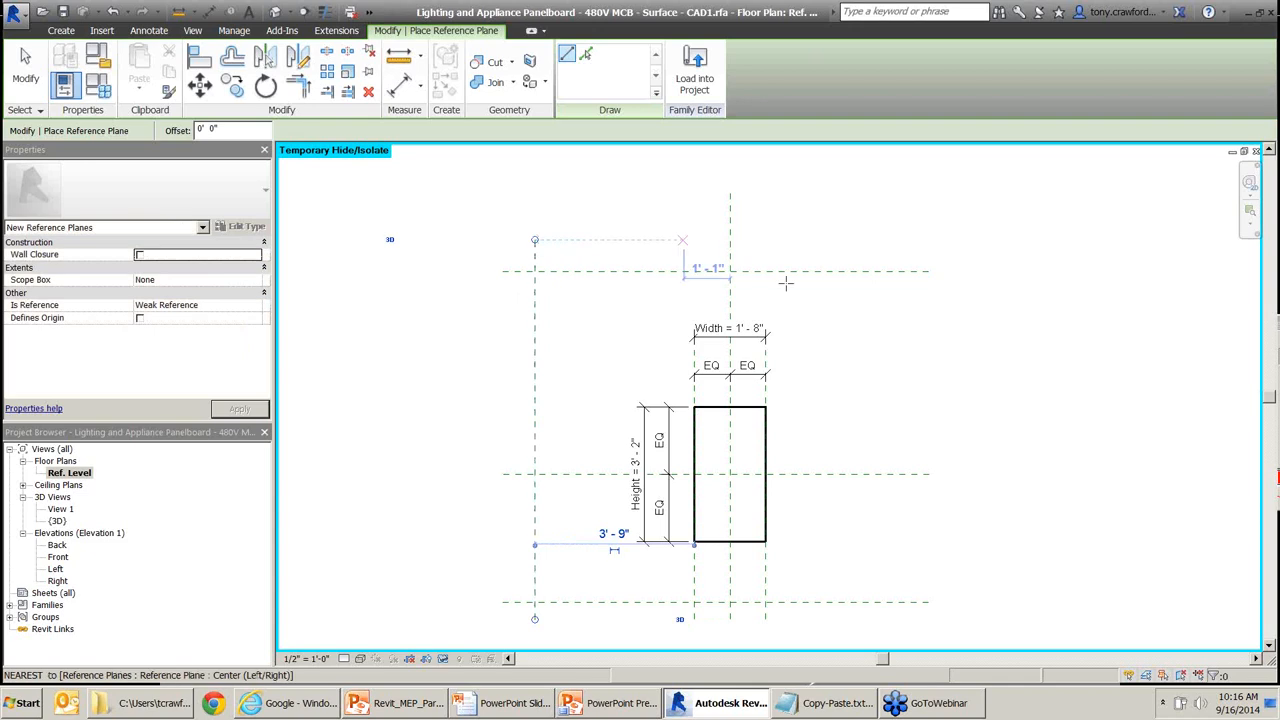
click(899, 602)
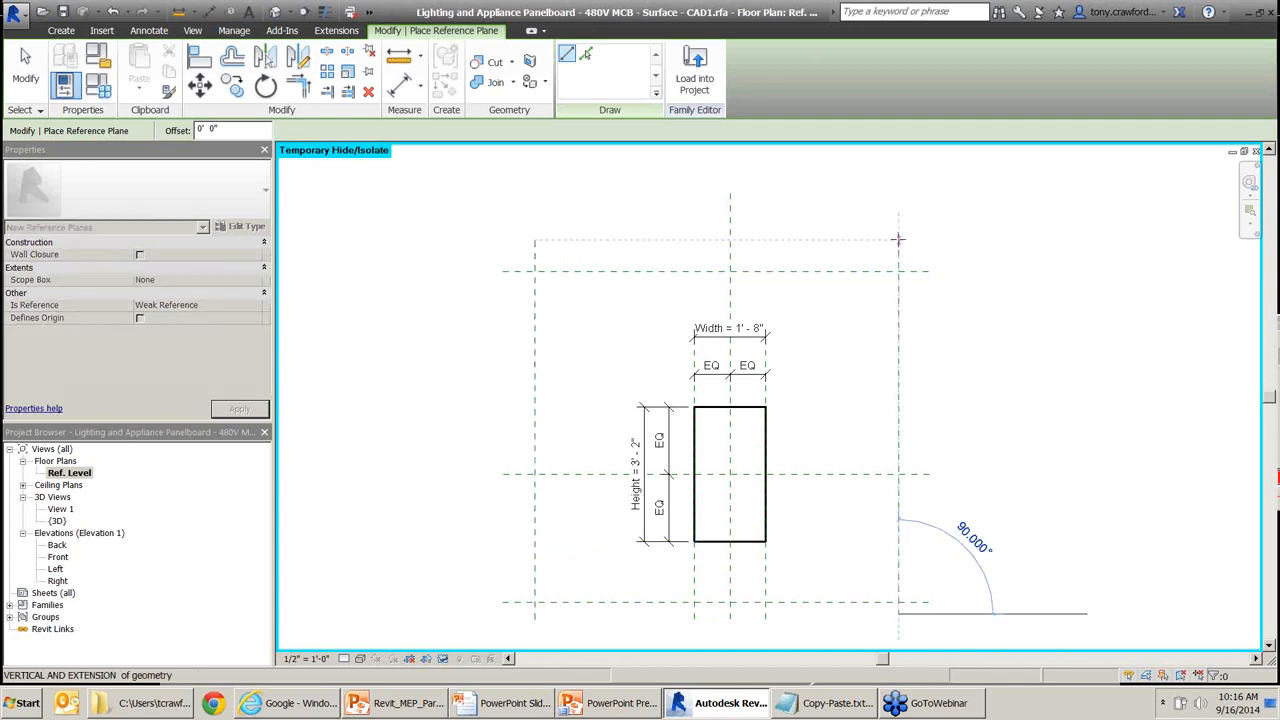
click(899, 240)
key(Escape)
key(Escape)
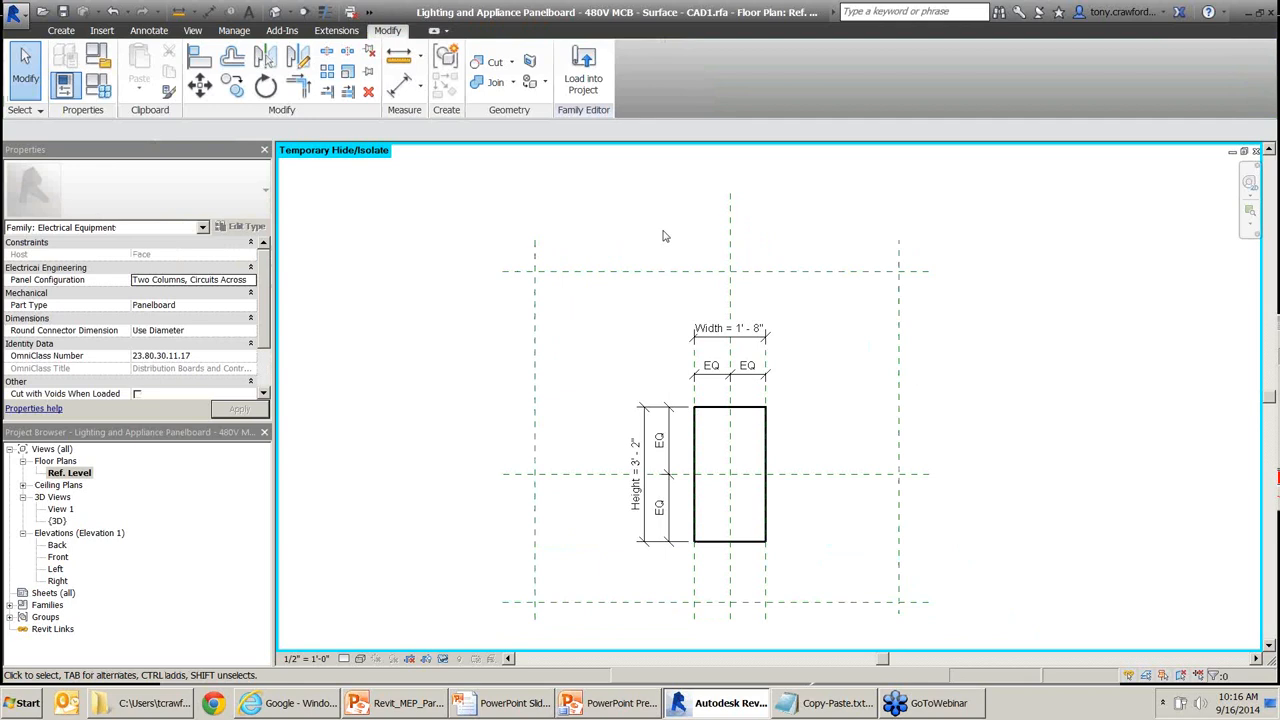
Name the left vertical reference plane Clearance_Left.
click(733, 209)
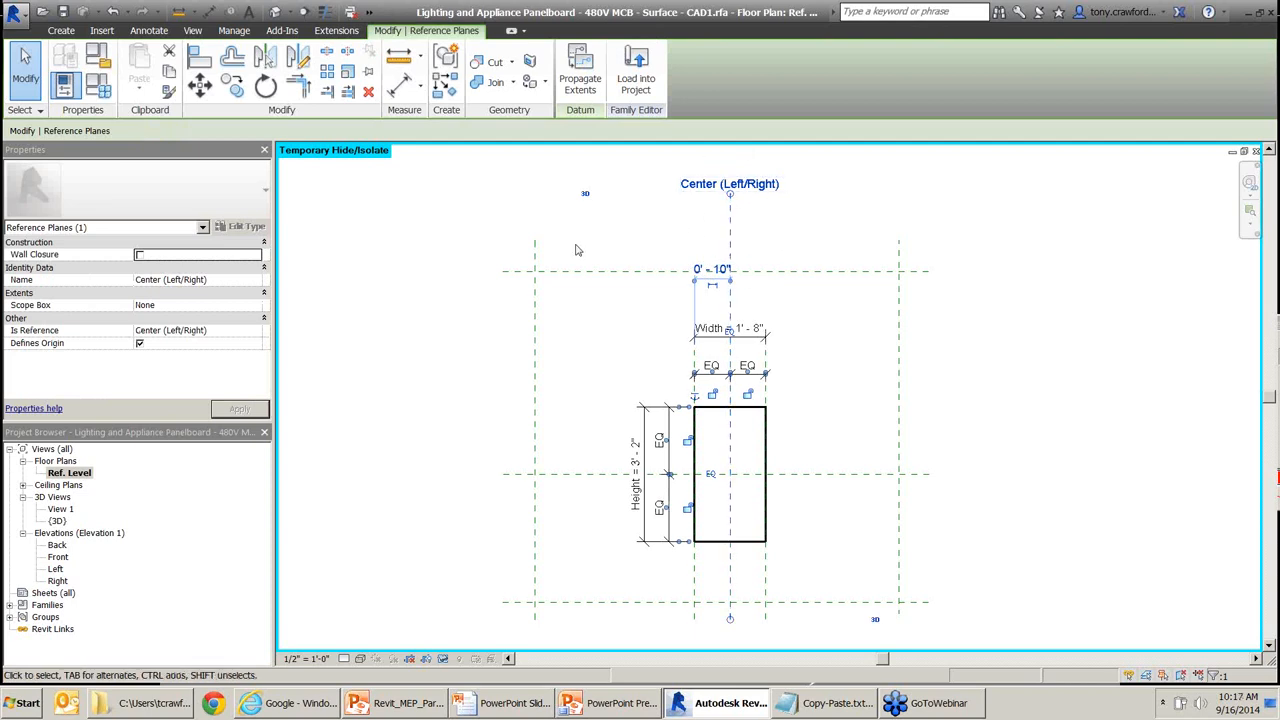
click(536, 262)
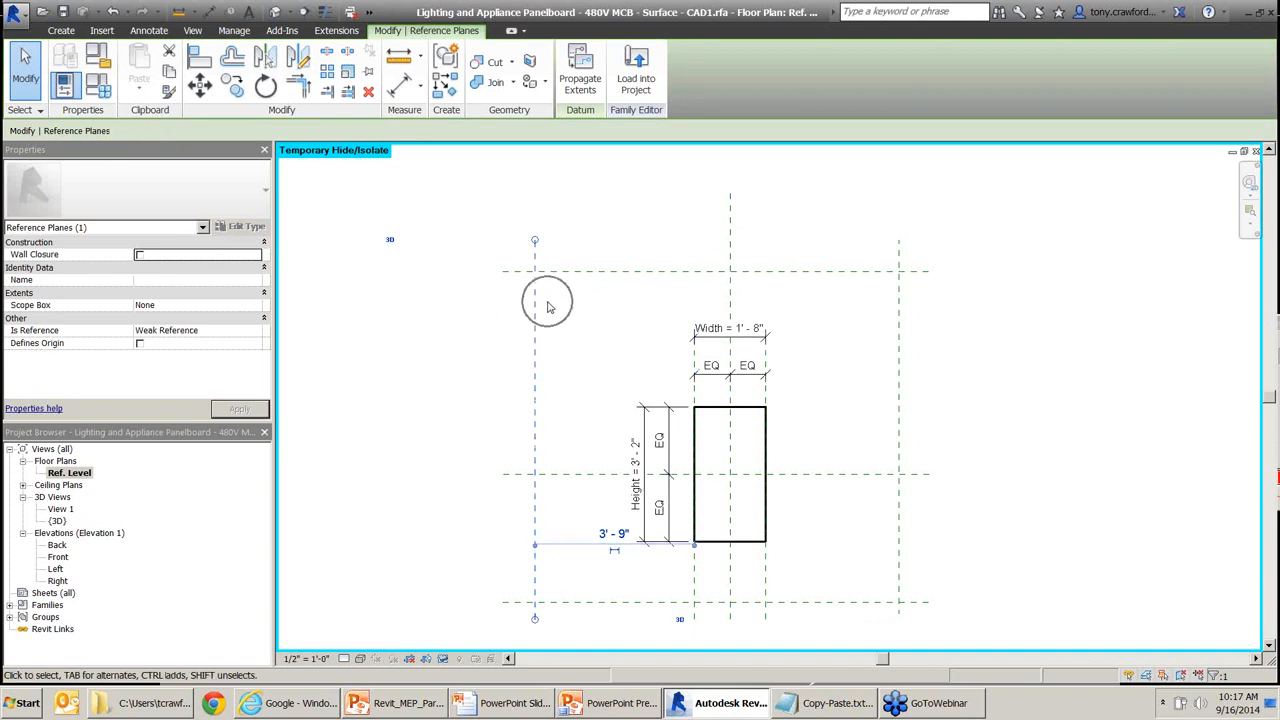
click(191, 269)
click(192, 270)
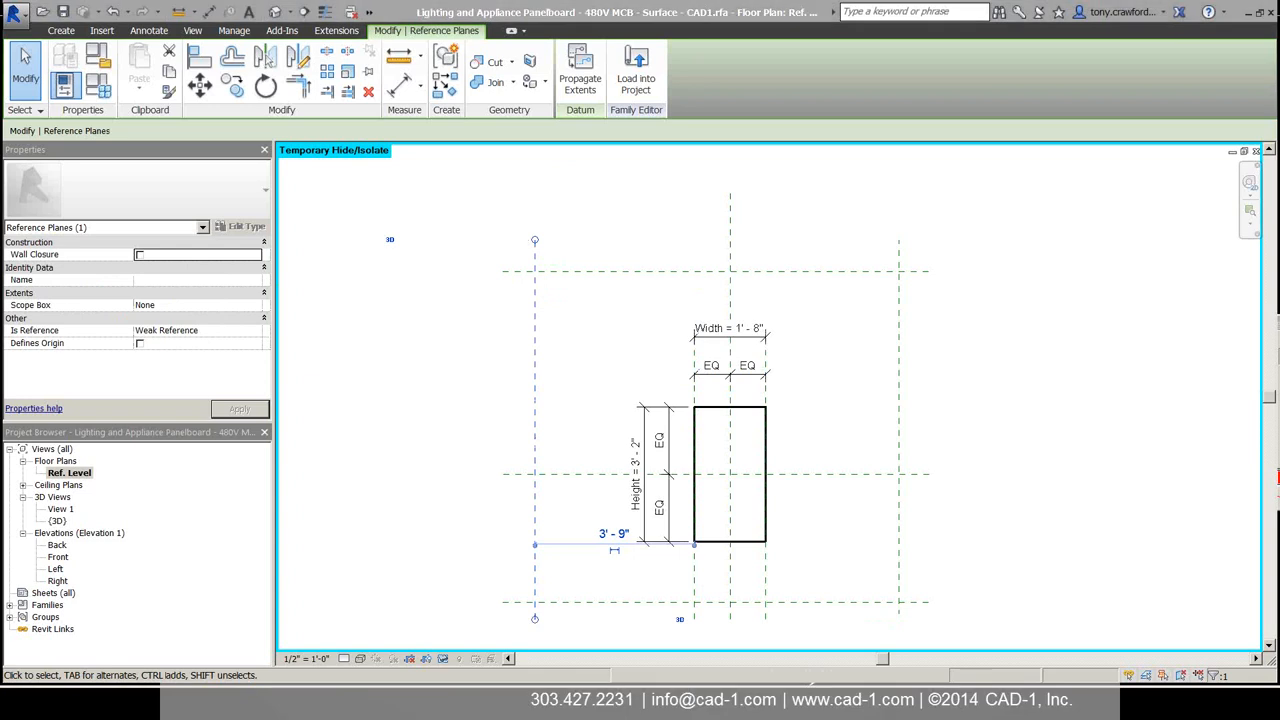
key(alt+Tab)
key(Tab)
key(Tab)
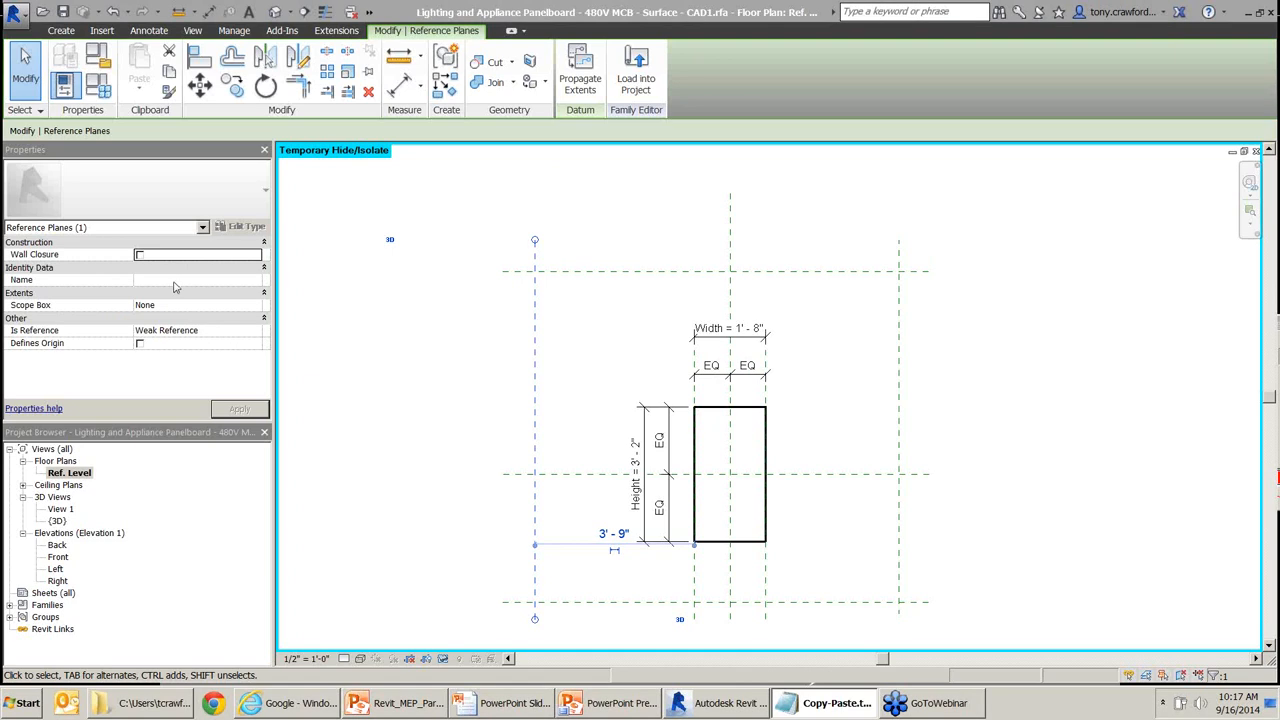
click(174, 282)
text(Clearance_)
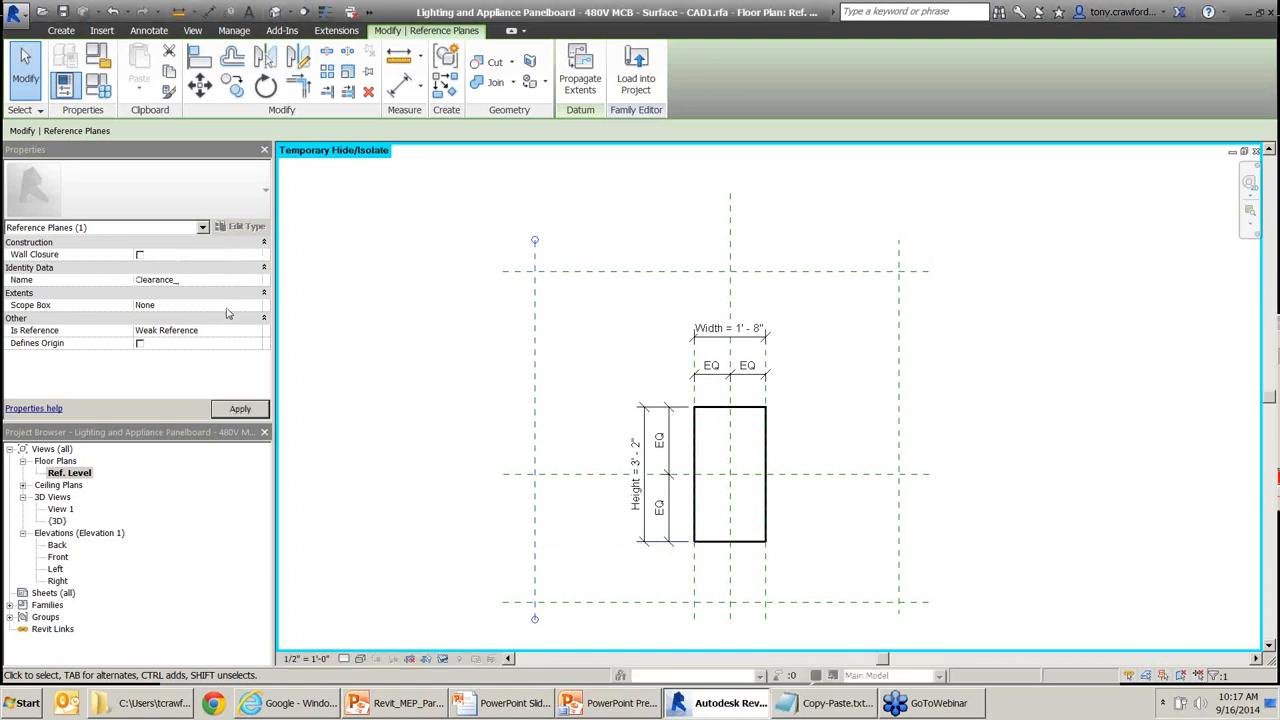
text(Left)
mouse_move(331, 362)
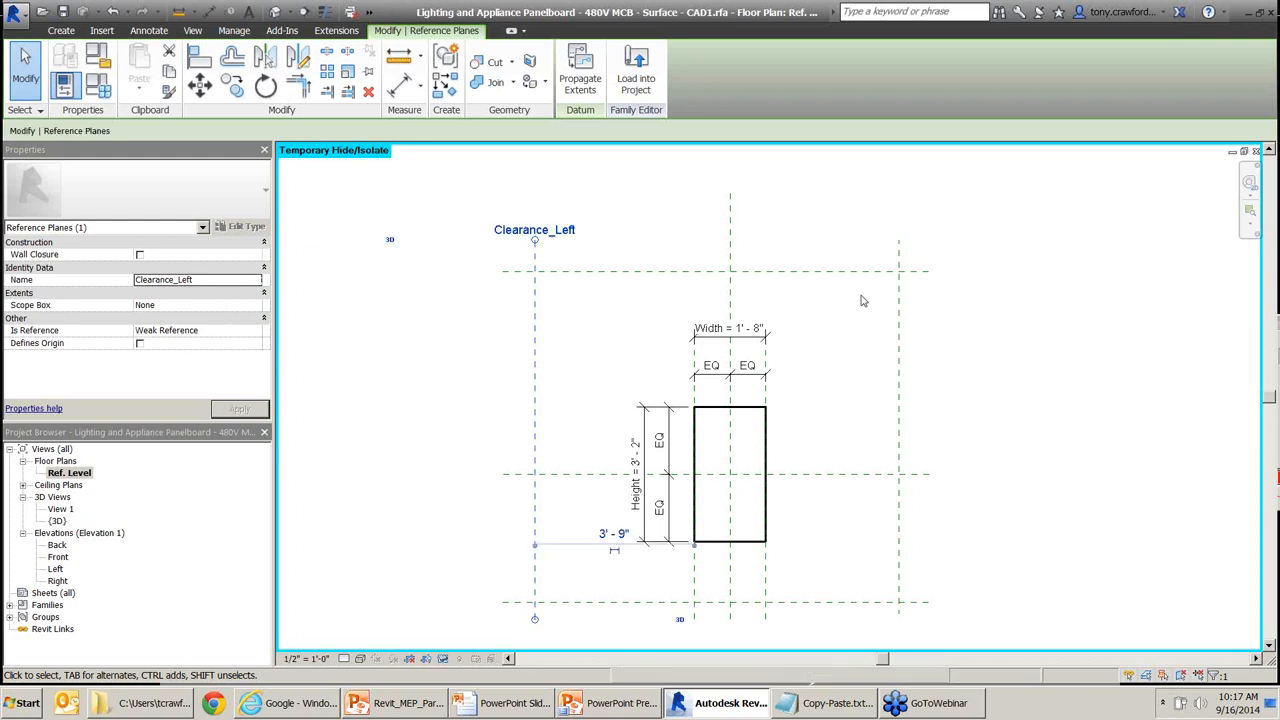
key(Escape)
Name the right vertical reference plane Clearance_Right.
click(899, 353)
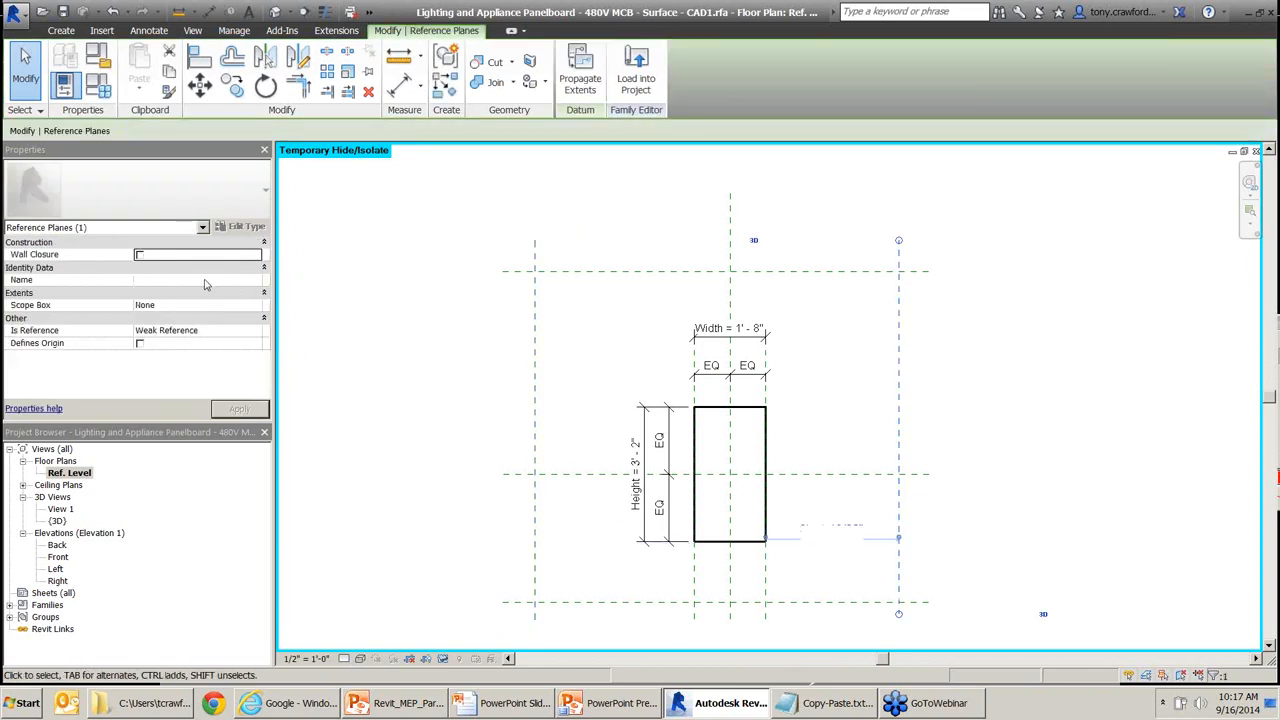
click(212, 280)
text(Clearance_)
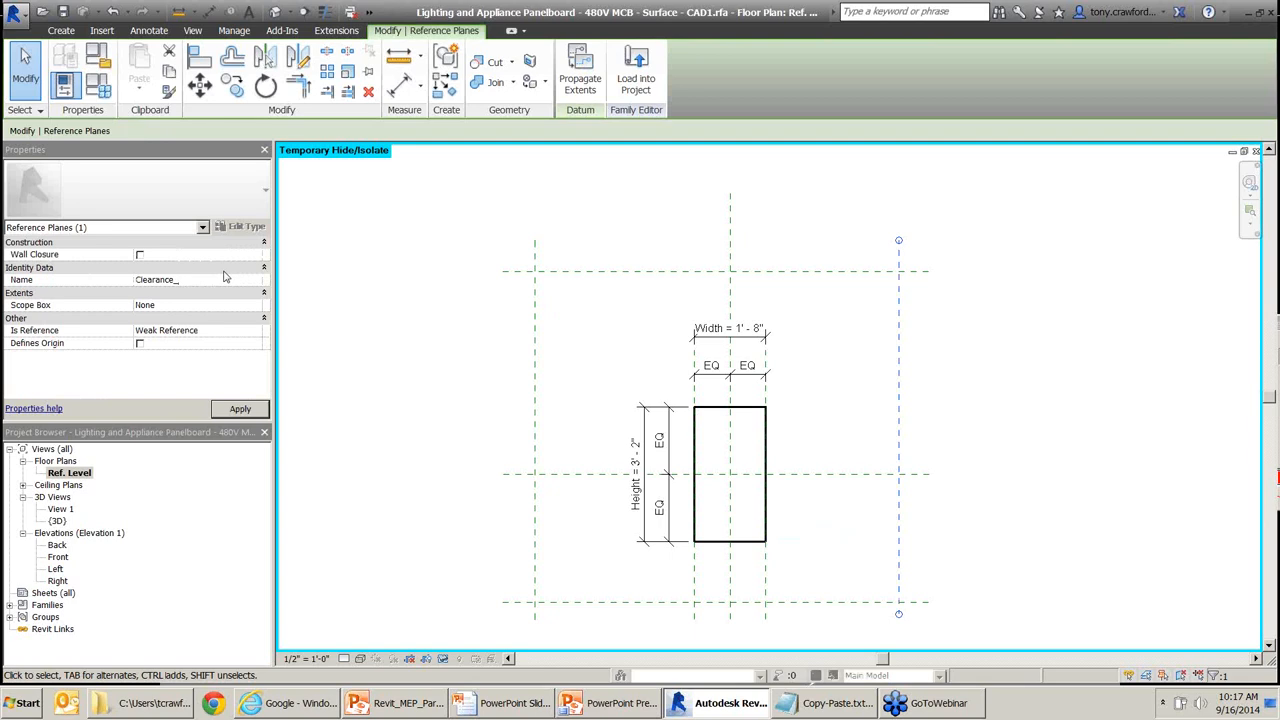
text(Right)
click(249, 411)
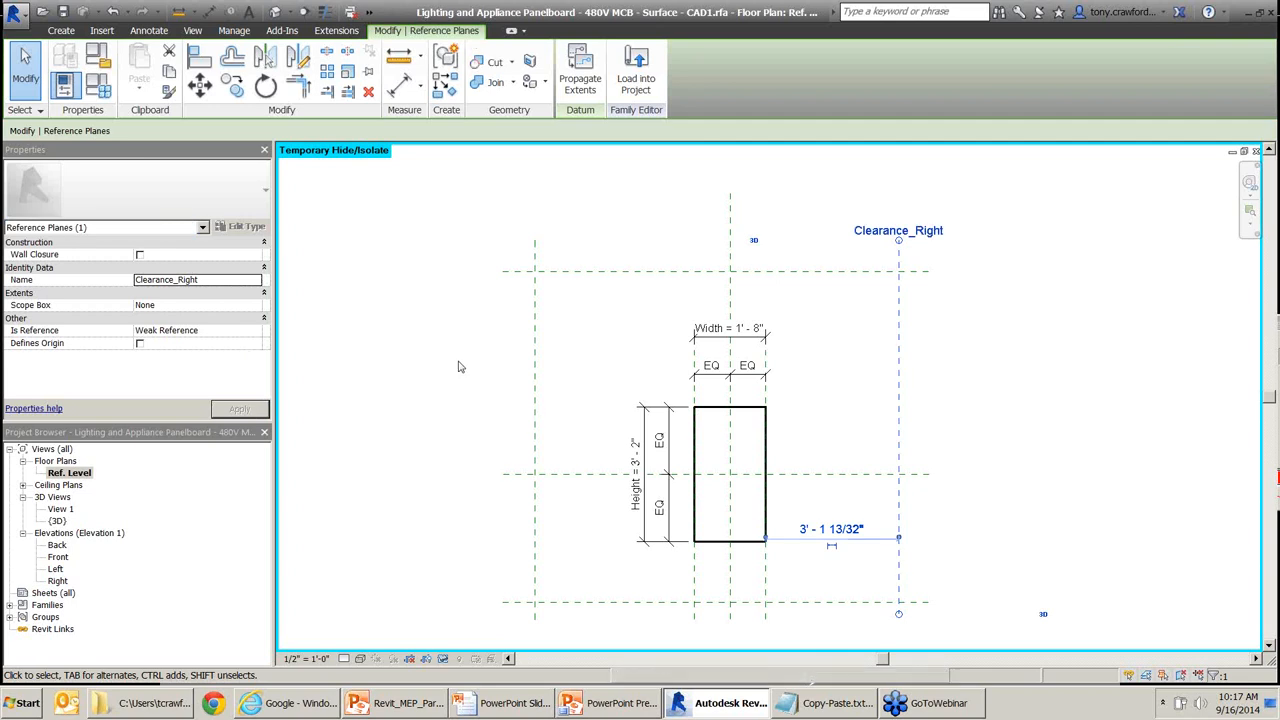
click(465, 306)
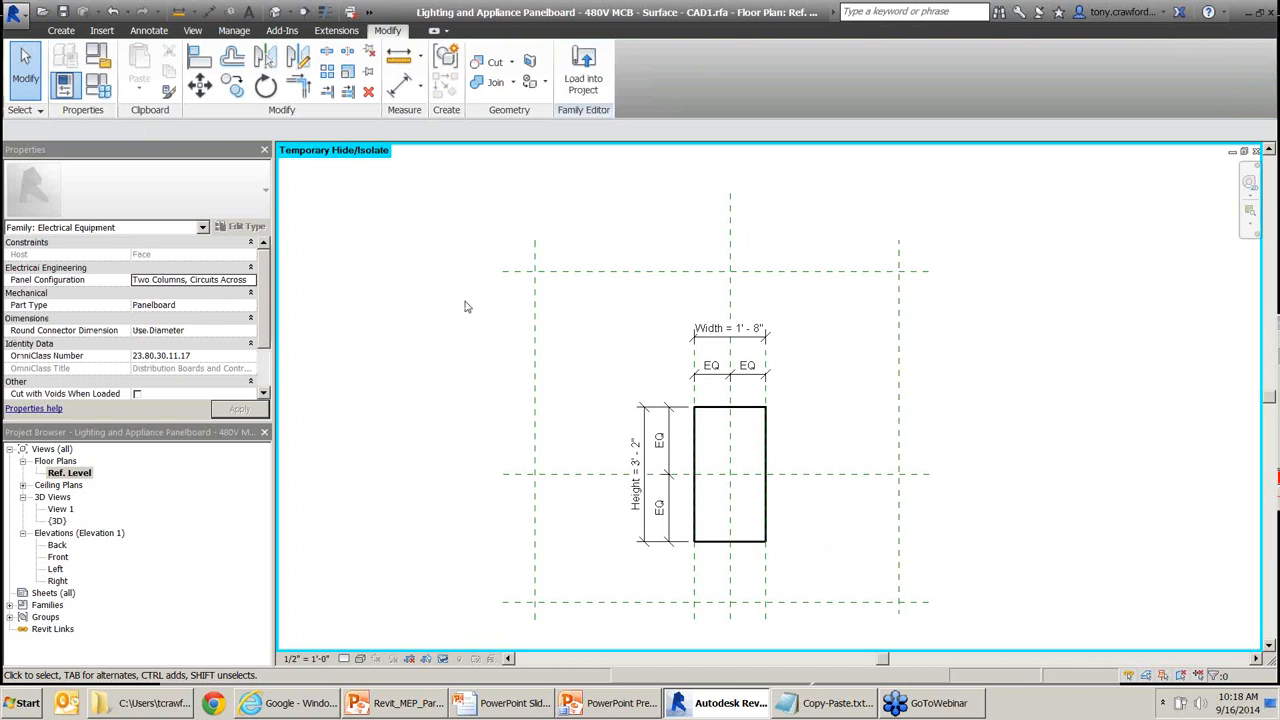
Name the bottom plane Clearance_Bottom and the top plane Clearance_Top.
click(565, 601)
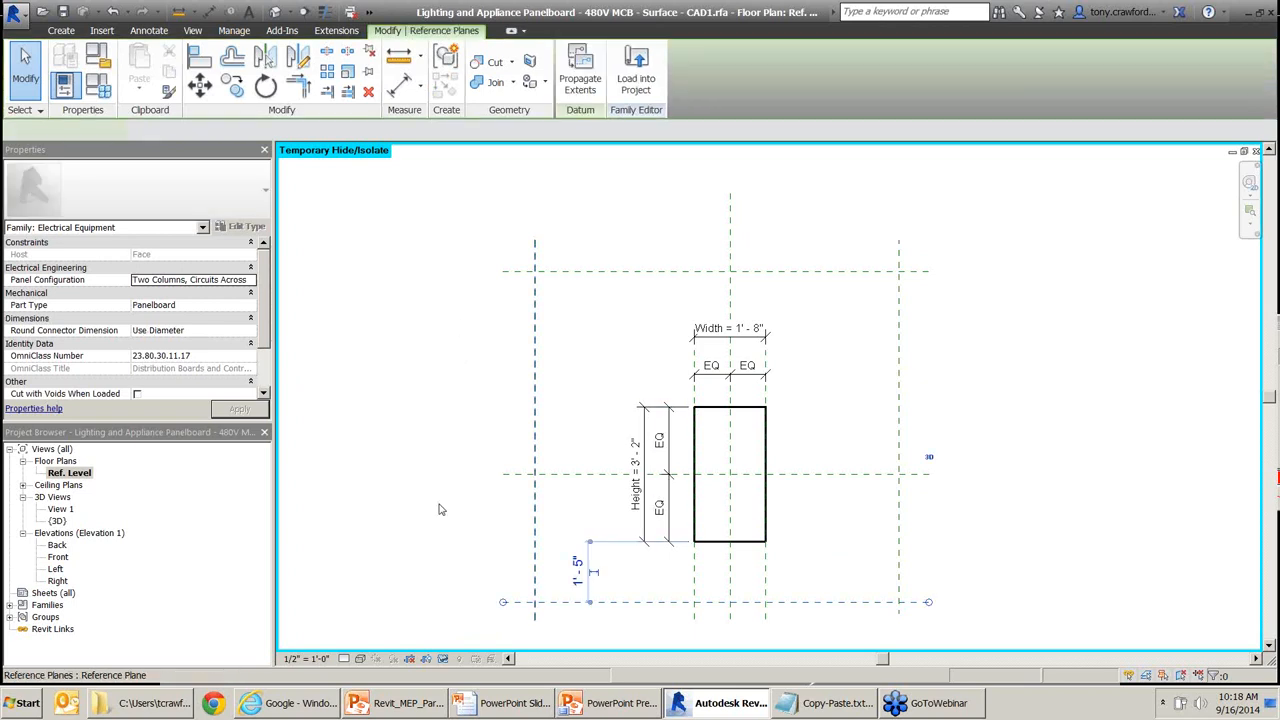
click(176, 280)
text(Clearance_)
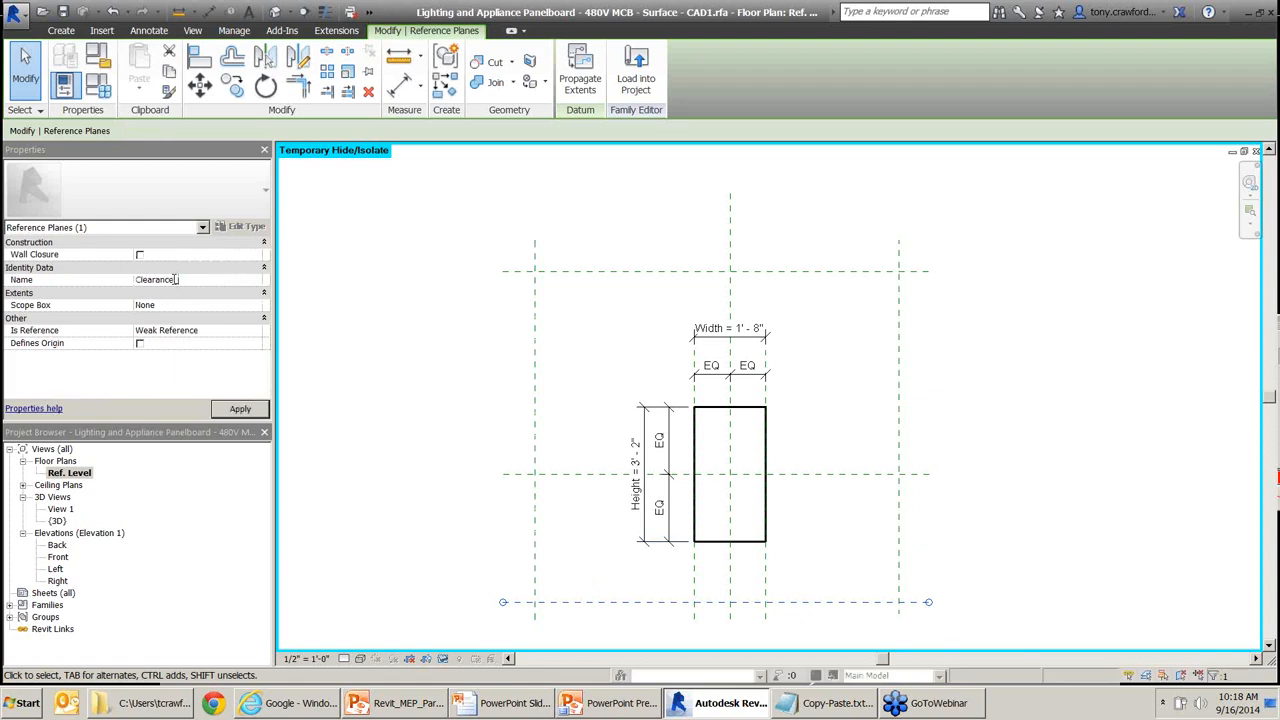
text(Bottom)
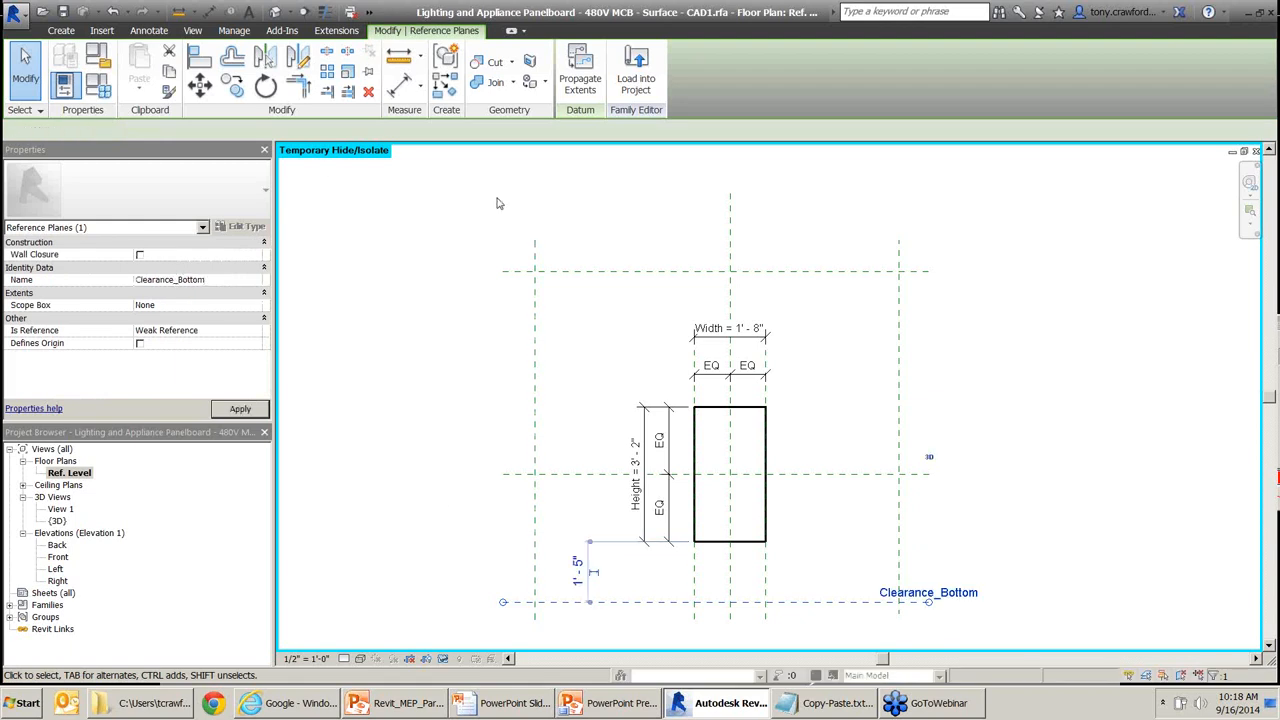
click(566, 270)
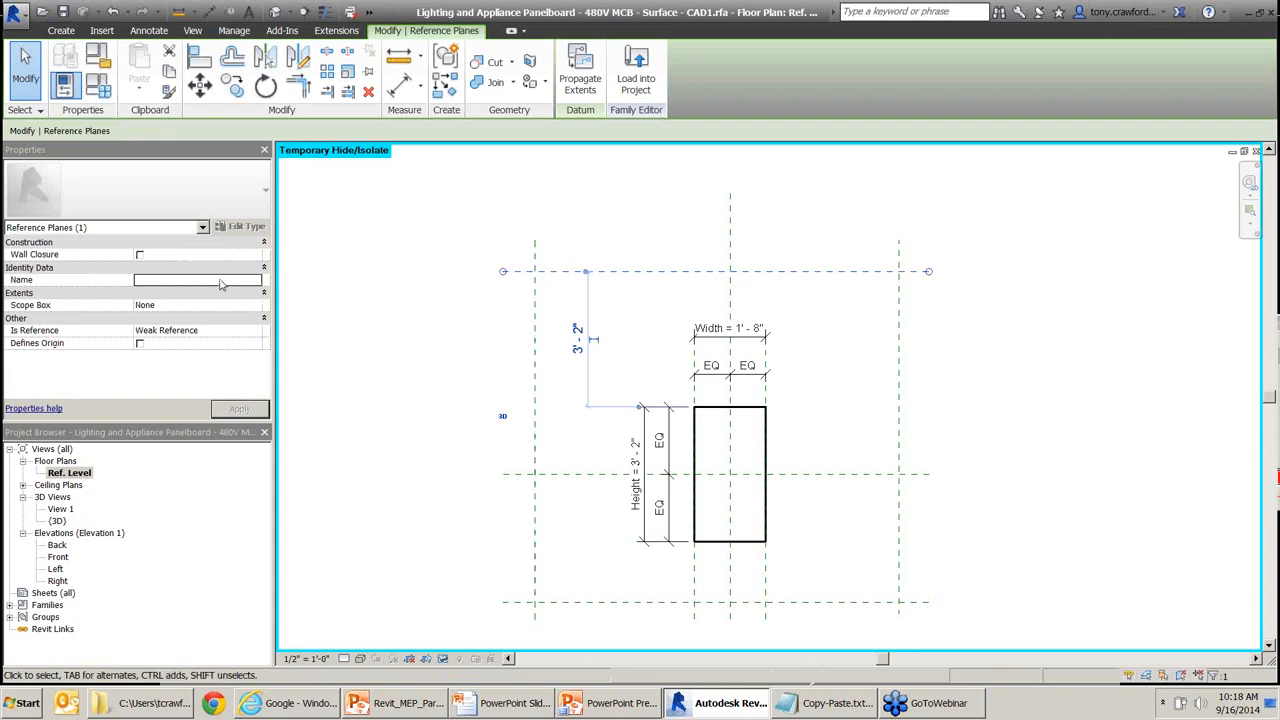
click(220, 281)
text(Clearance_)
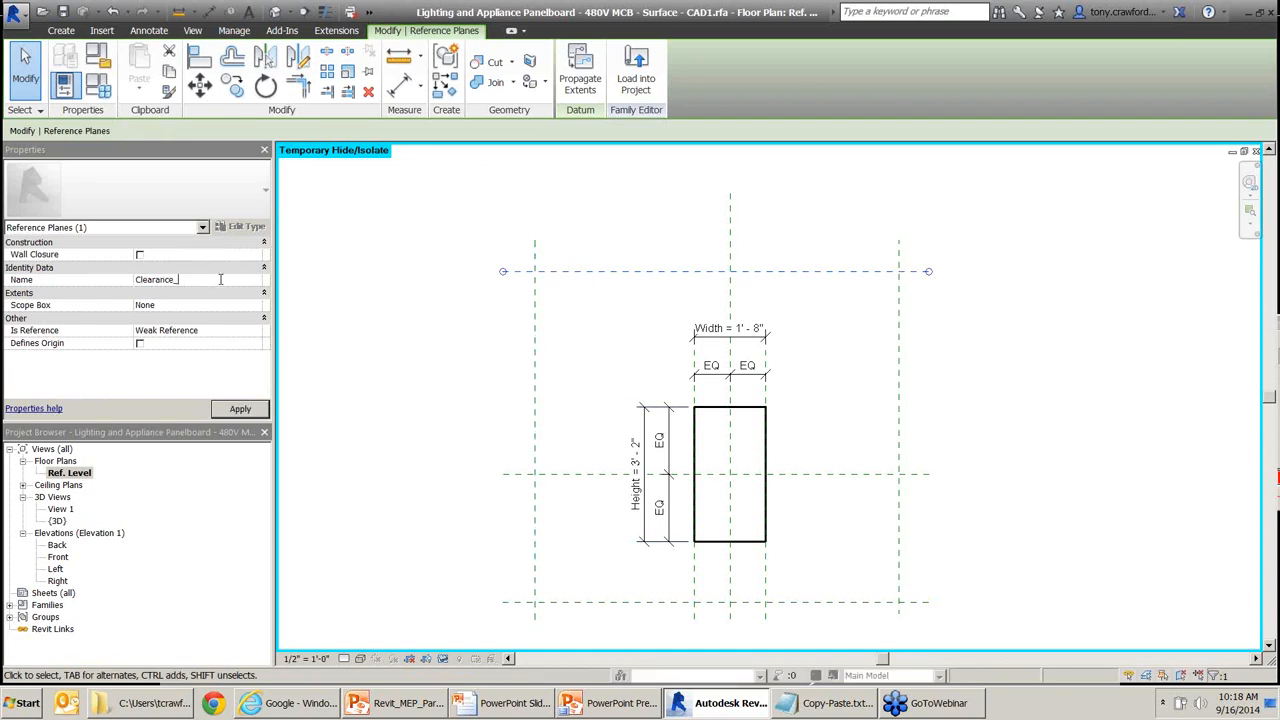
text(Top)
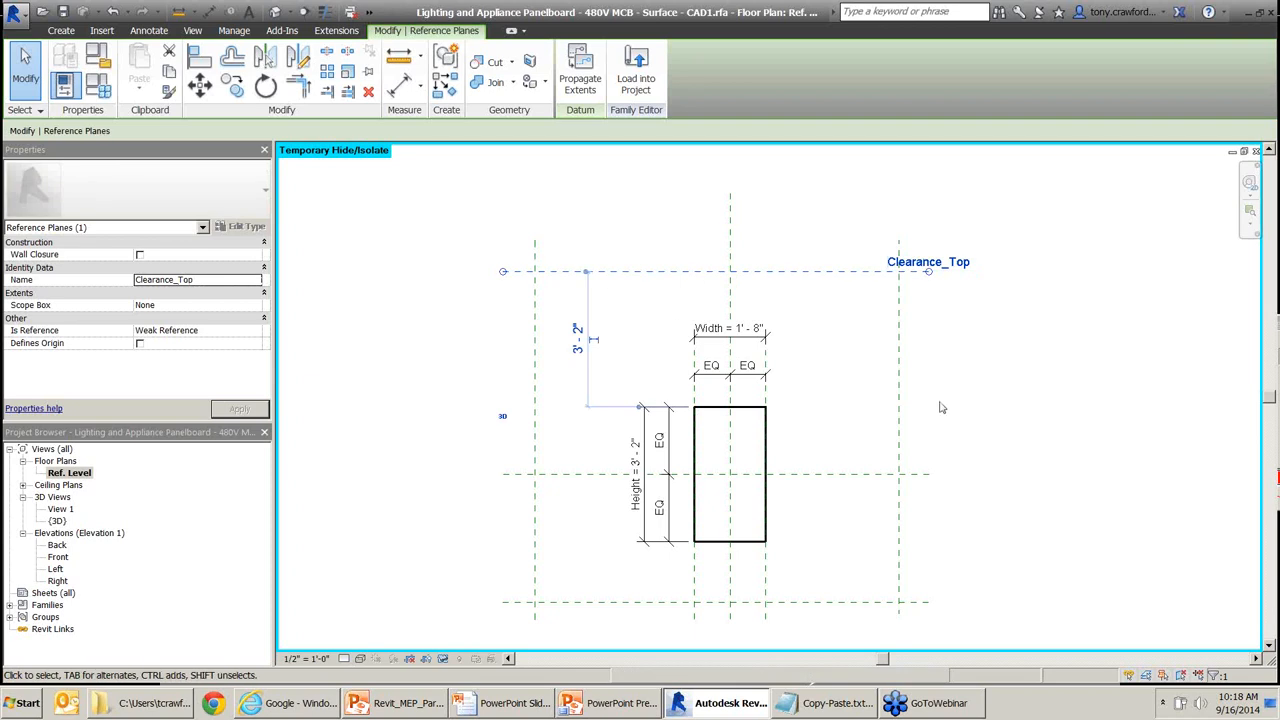
key(ctrl)
key(ctrl)
key(ctrl)
key(ctrl)
key(ctrl)
key(alt+Tab)
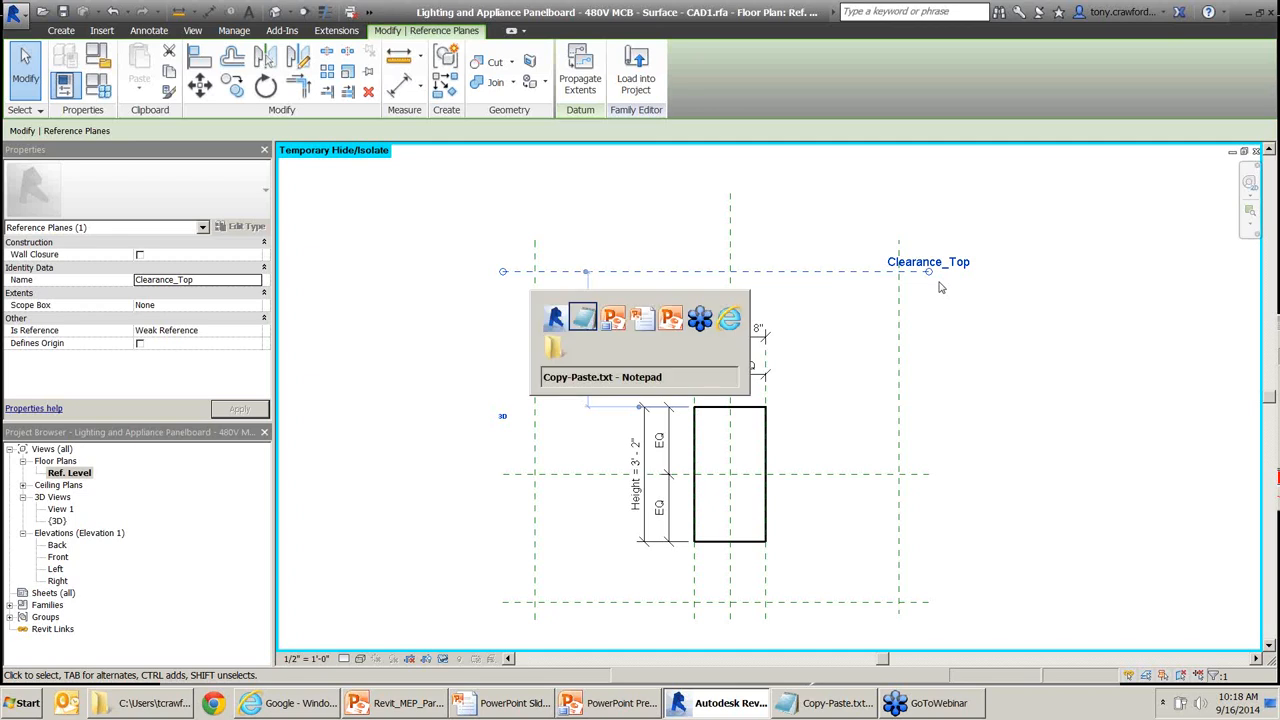
key(alt+Tab)
key(alt+Tab)
key(alt+Tab)
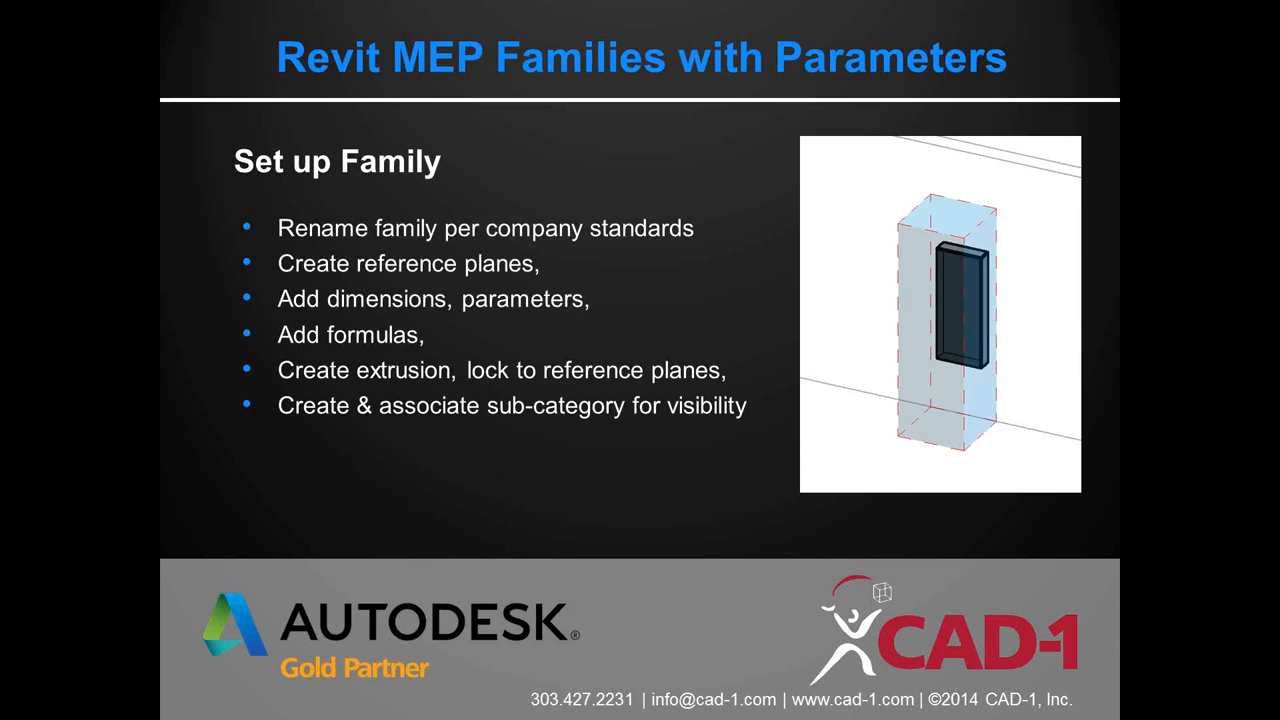
key(alt+Tab)
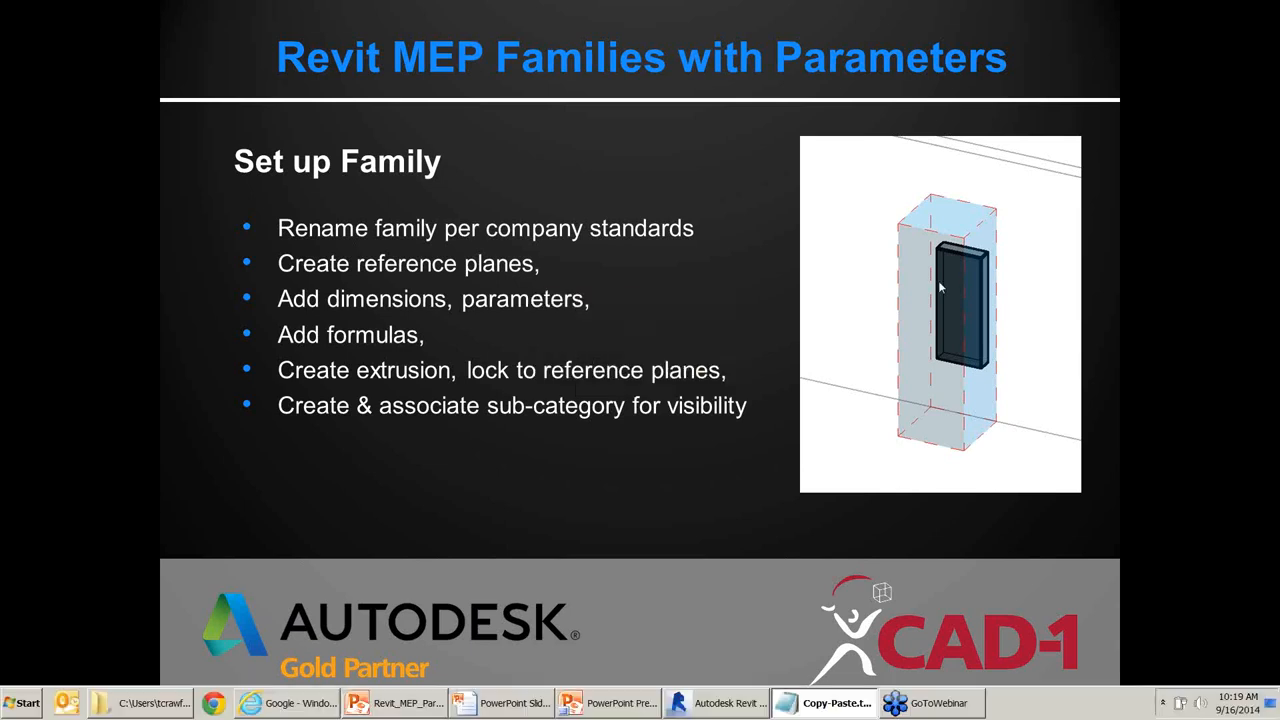
key(alt+Tab)
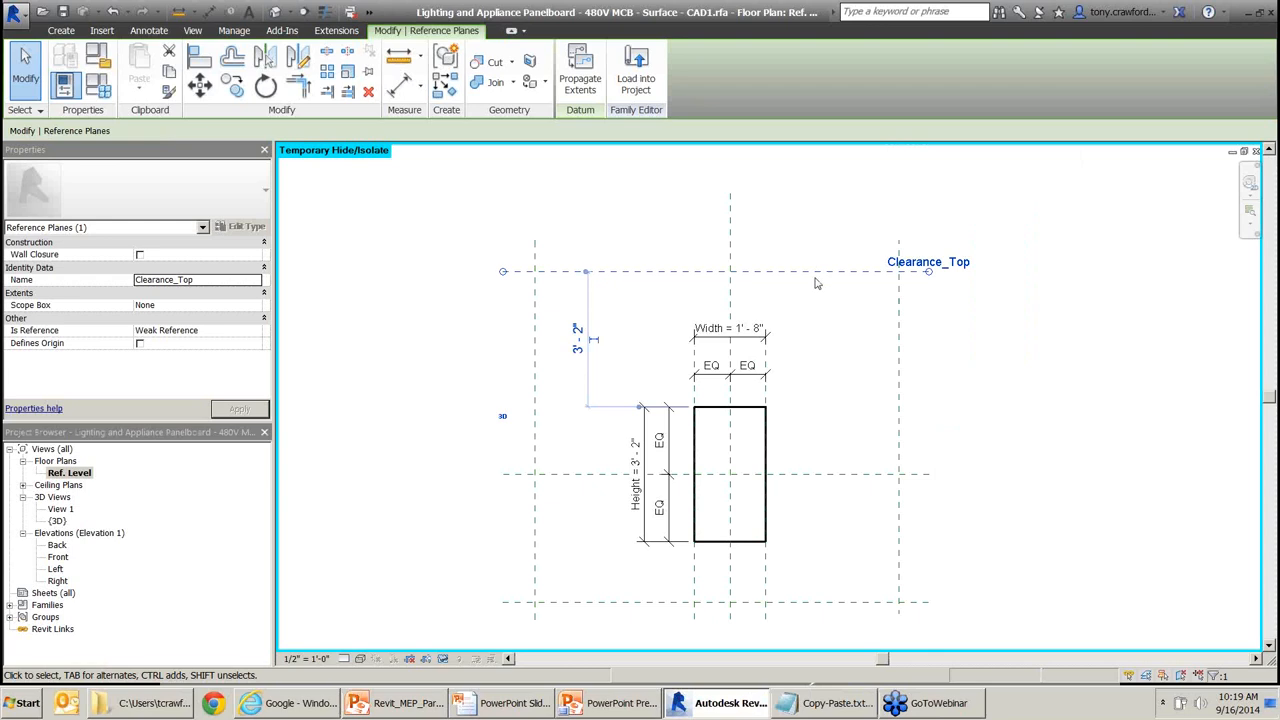
Add an aligned dimension from the left to the right clearance plane, placed above the planes.
click(827, 300)
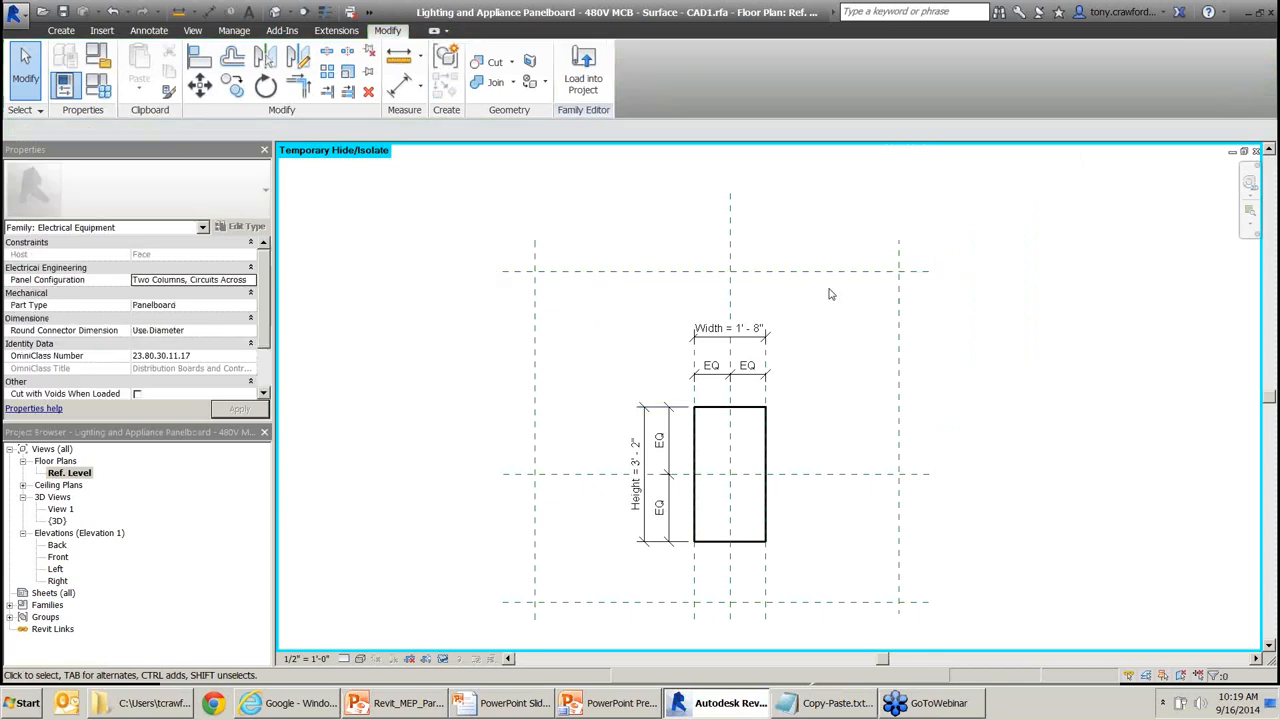
key(d)
key(i)
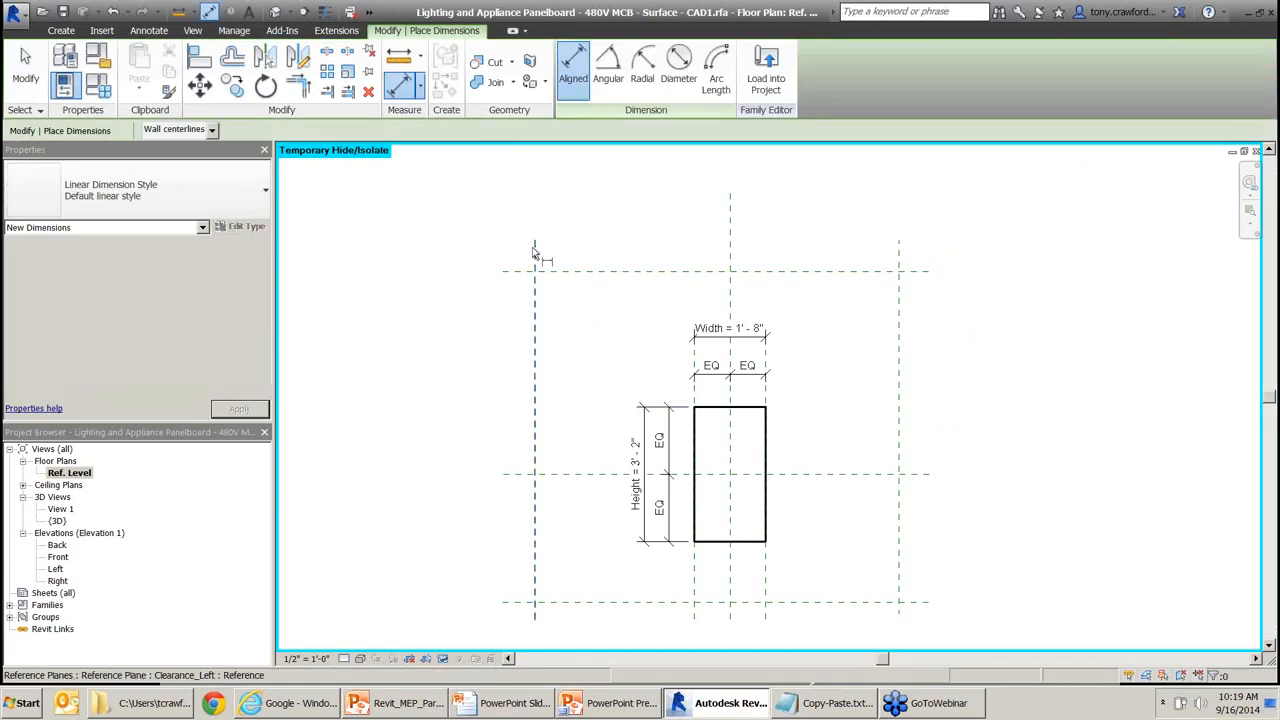
click(536, 249)
click(898, 258)
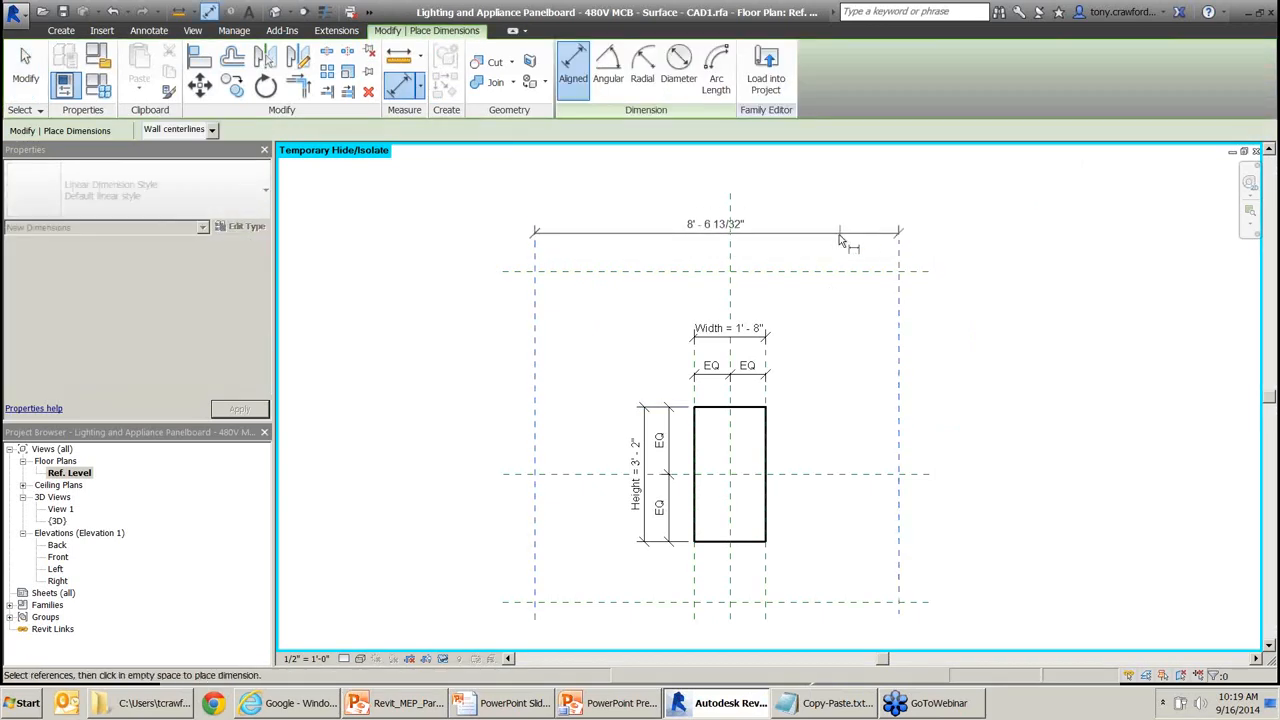
click(839, 237)
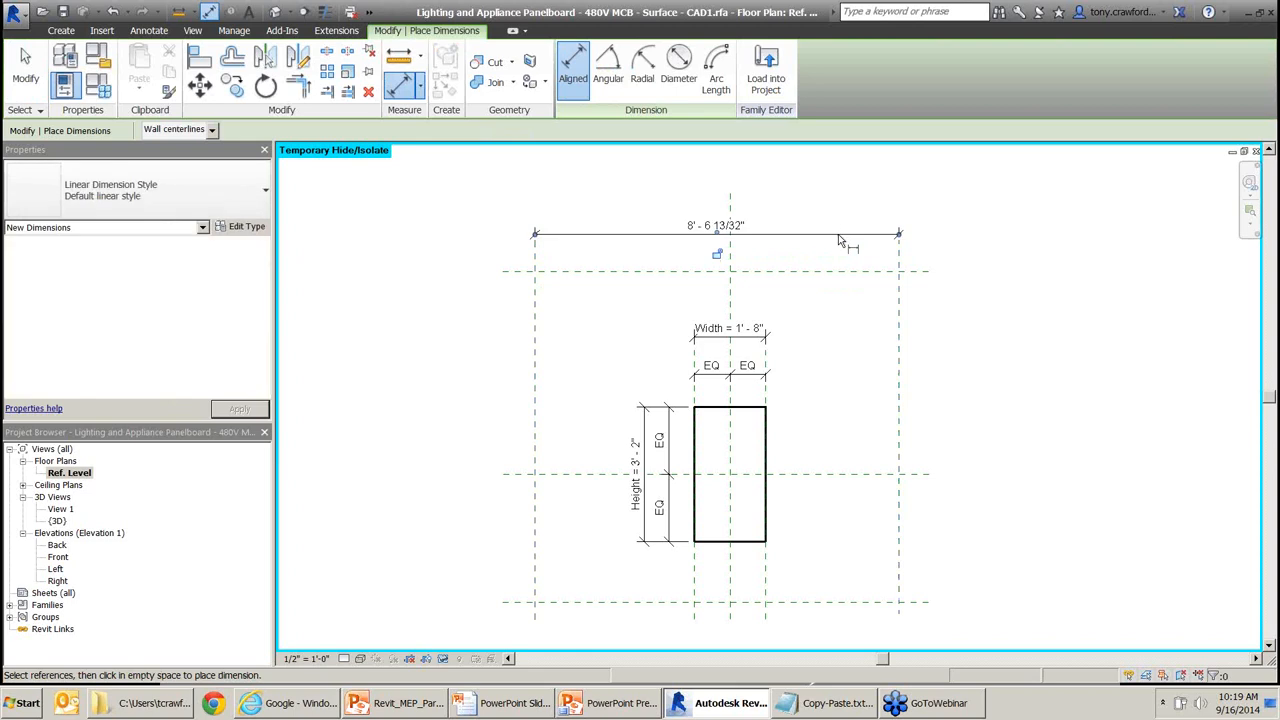
Dimension bottom-to-center (3' - 0") and center-to-top (4' - 9") on the left, then select the width dimension.
click(562, 610)
click(576, 474)
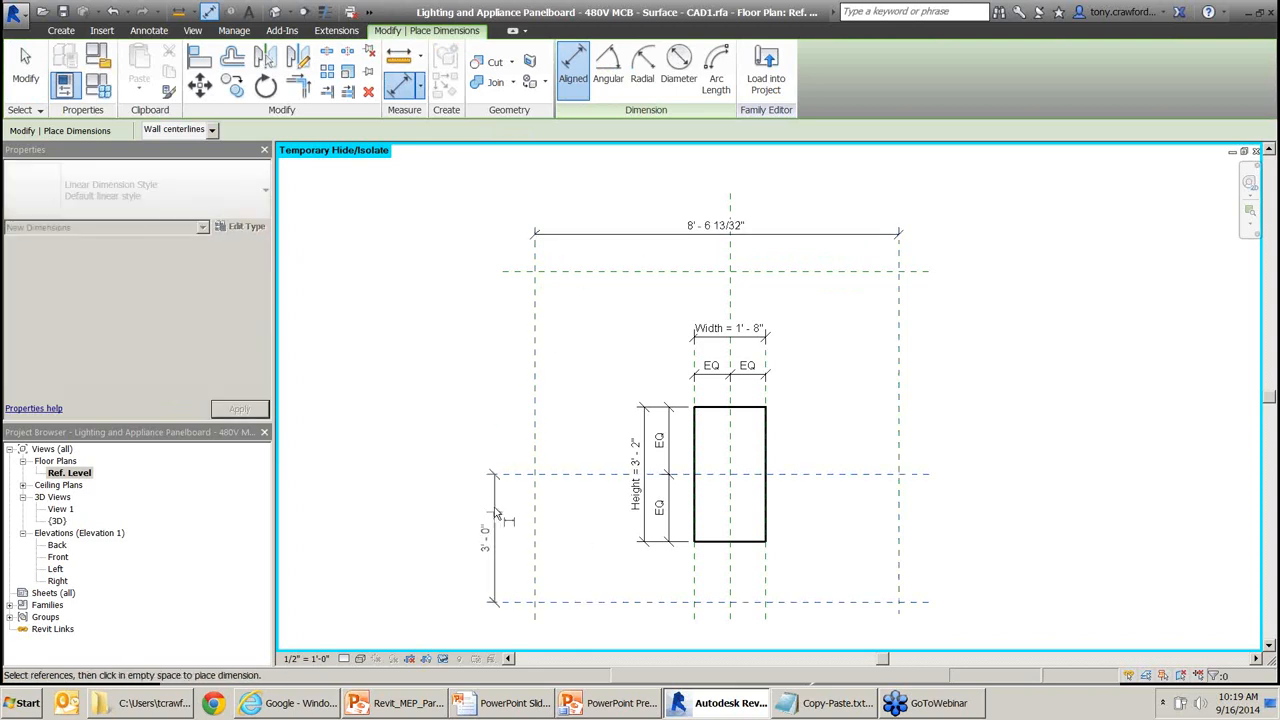
click(495, 512)
click(502, 474)
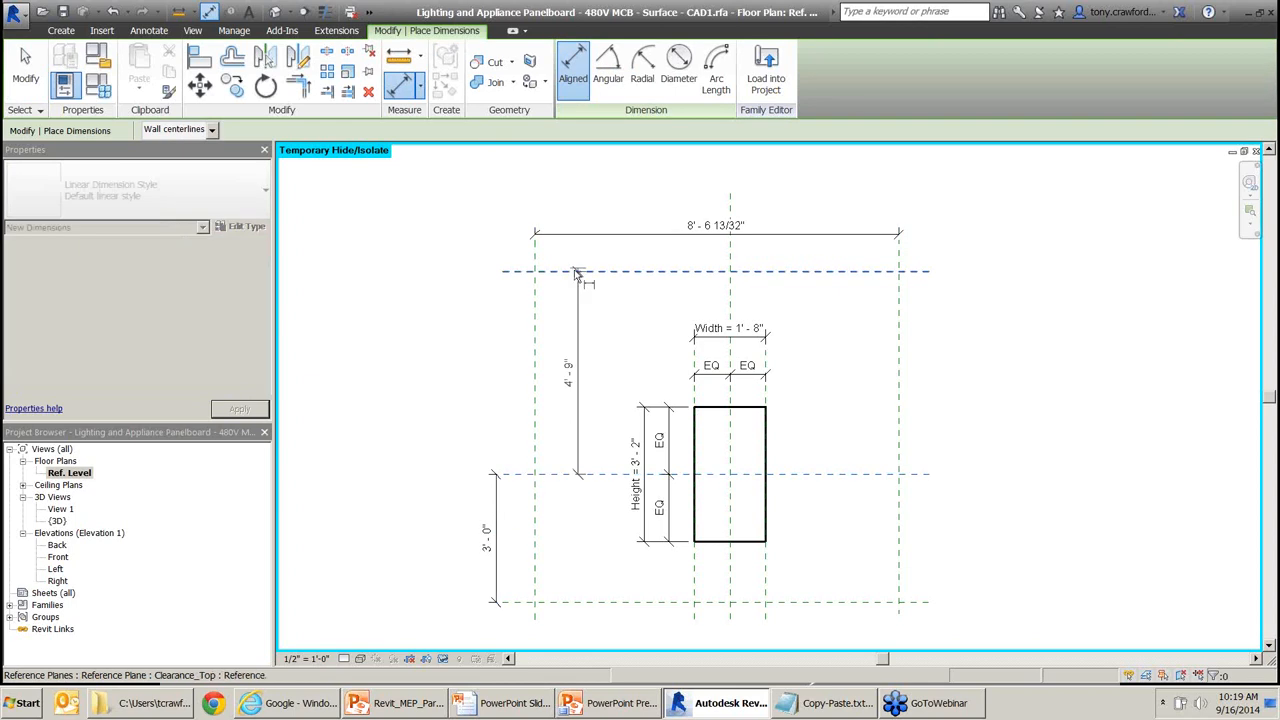
click(576, 272)
click(492, 300)
key(Escape)
key(Escape)
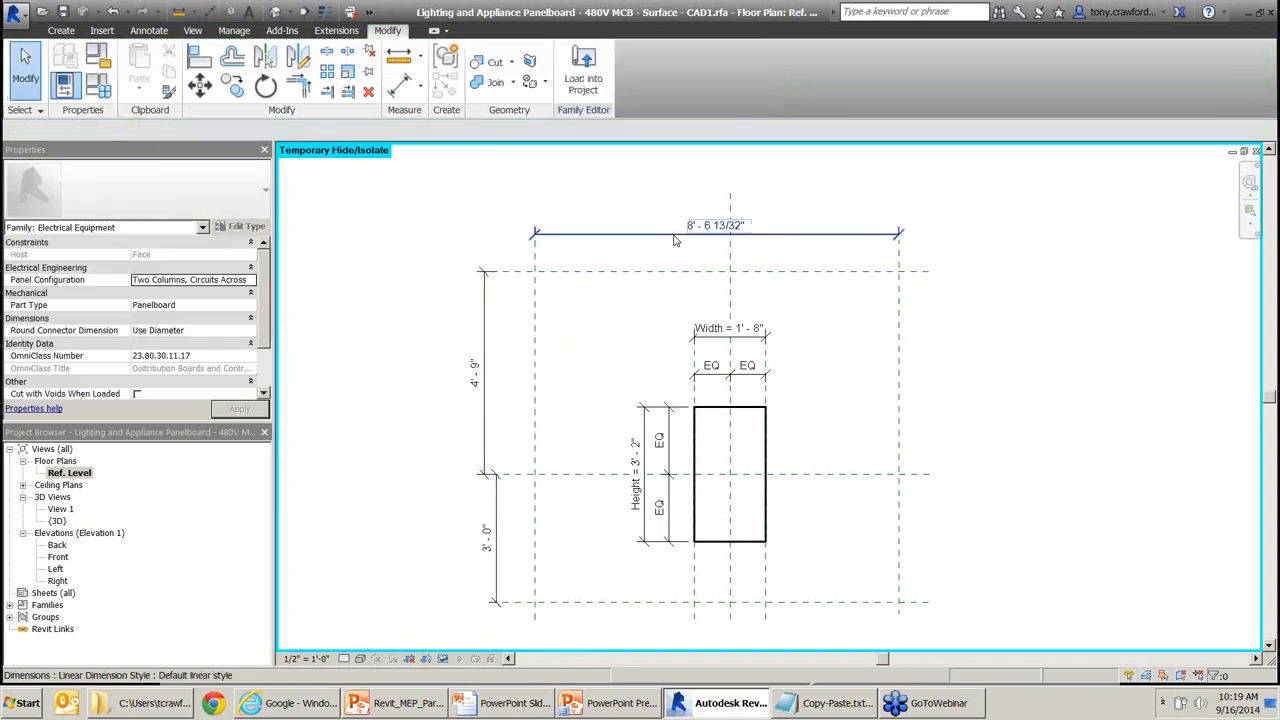
click(674, 238)
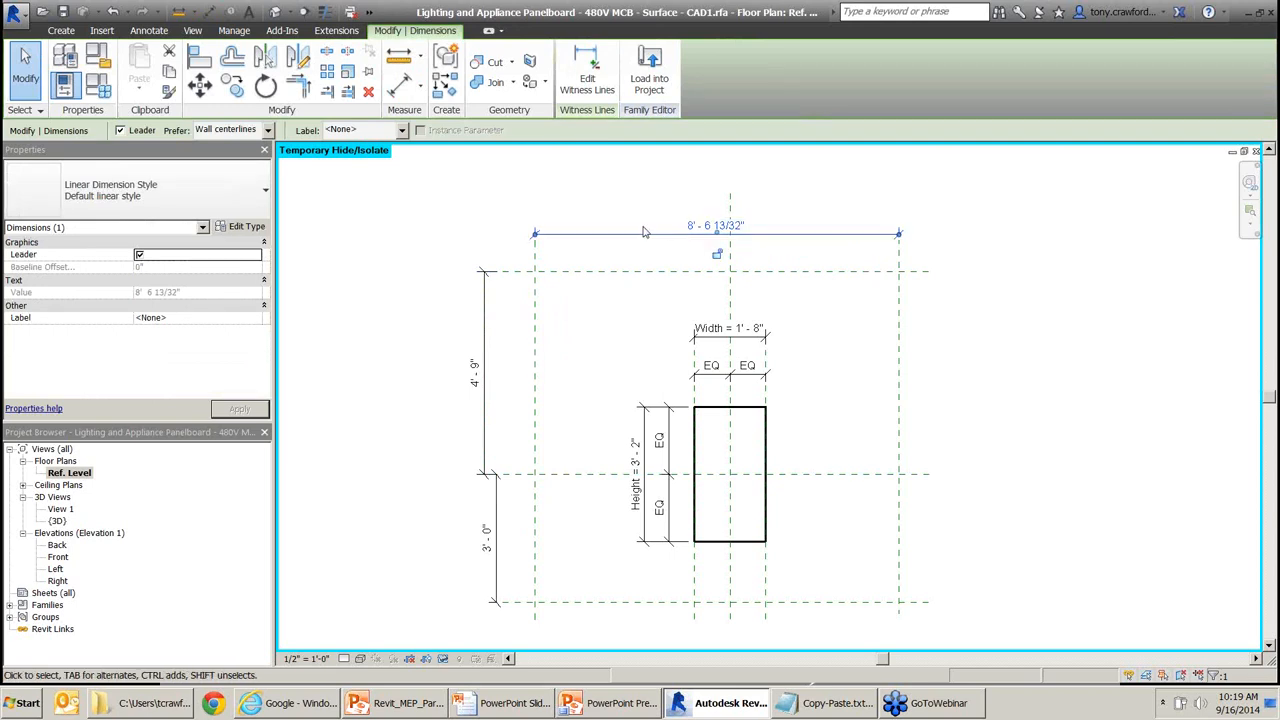
Choose <Add parameter...> from the 8' - 6 13/32" width dimension's Label list.
drag(536, 190, 595, 230)
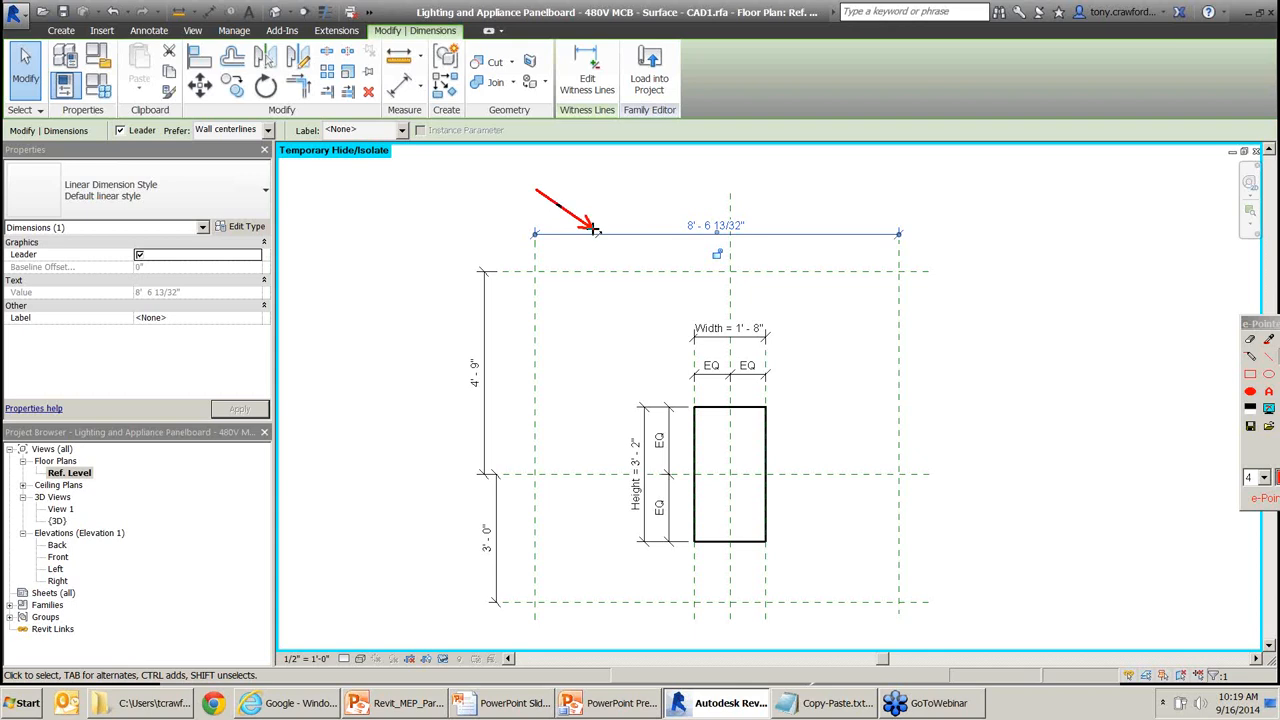
drag(476, 216, 400, 140)
click(401, 130)
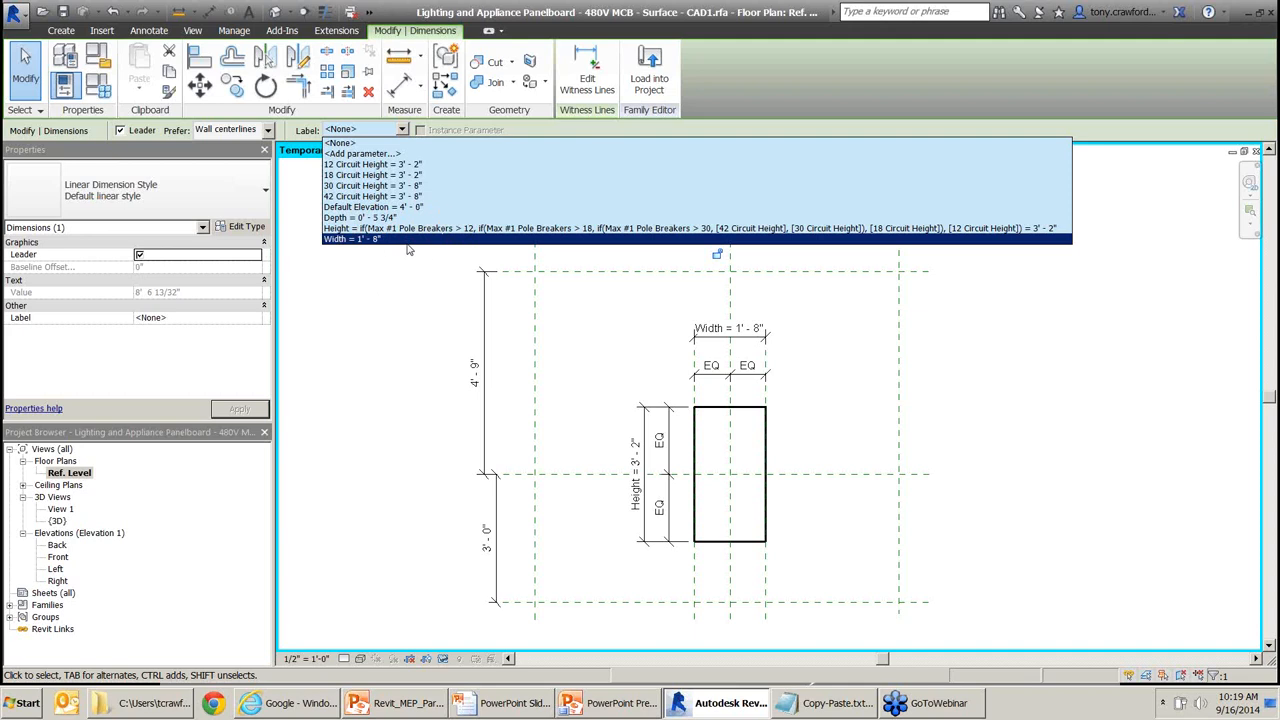
click(430, 156)
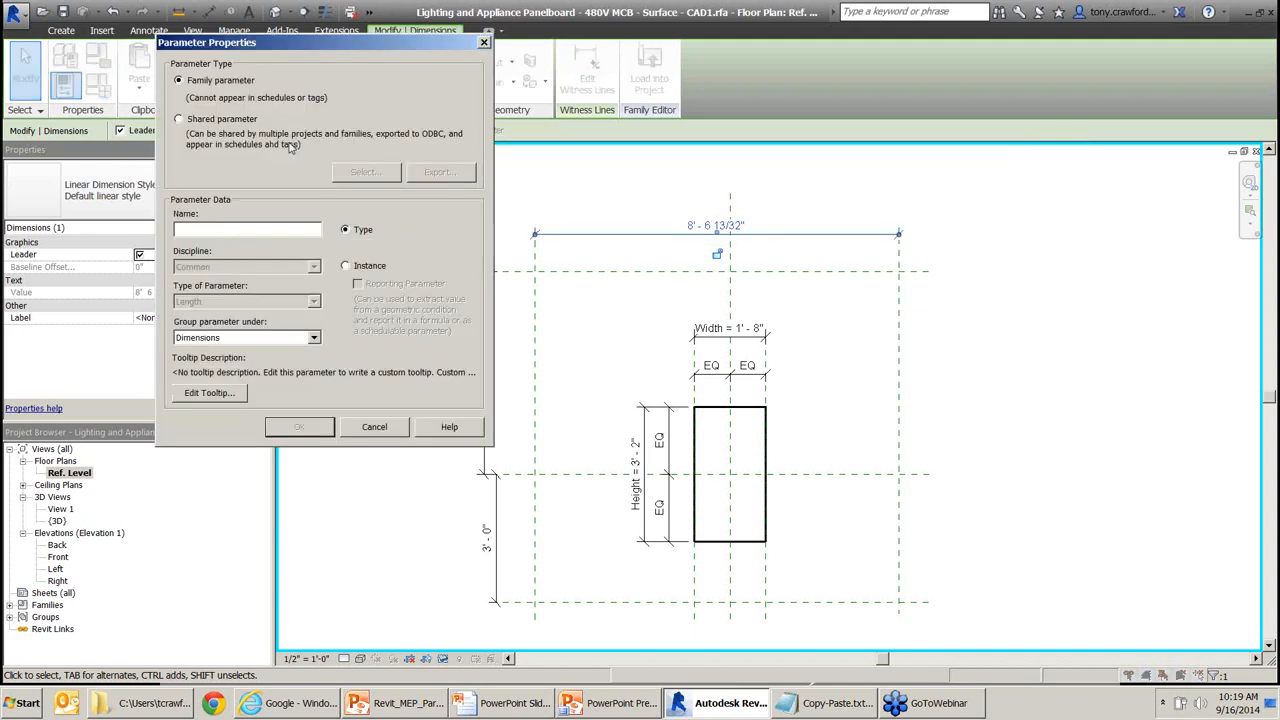
Name the new type parameter Clearance_Width and keep it grouped under Dimensions.
text(Clearance_Width)
click(286, 340)
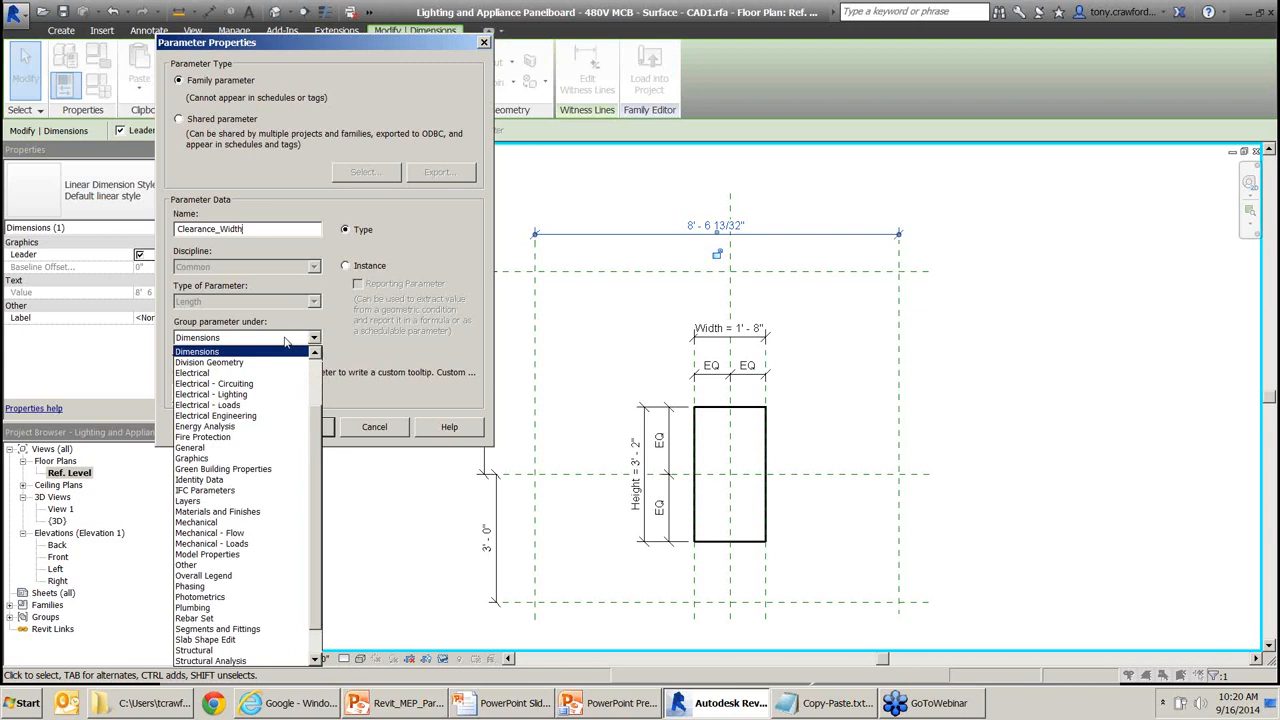
click(280, 344)
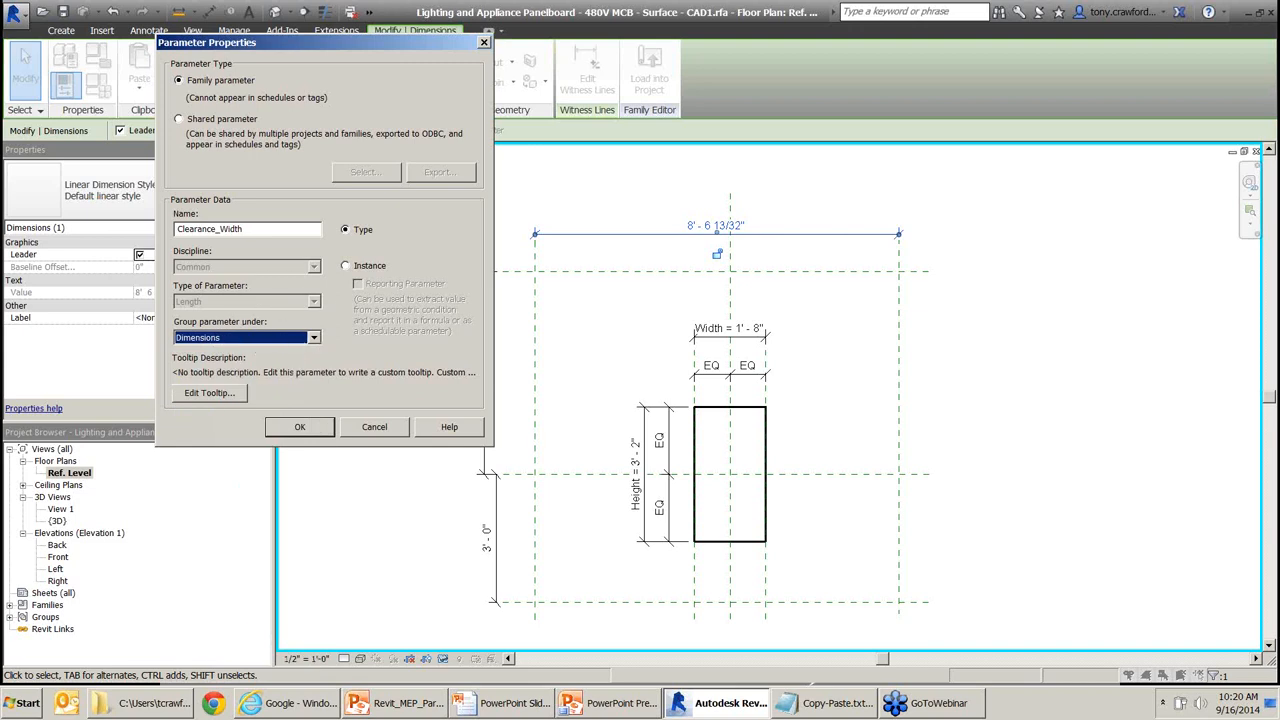
Add a tooltip describing the clearance zone's full-width distance and apply the parameter to the dimension.
key(alt+Tab)
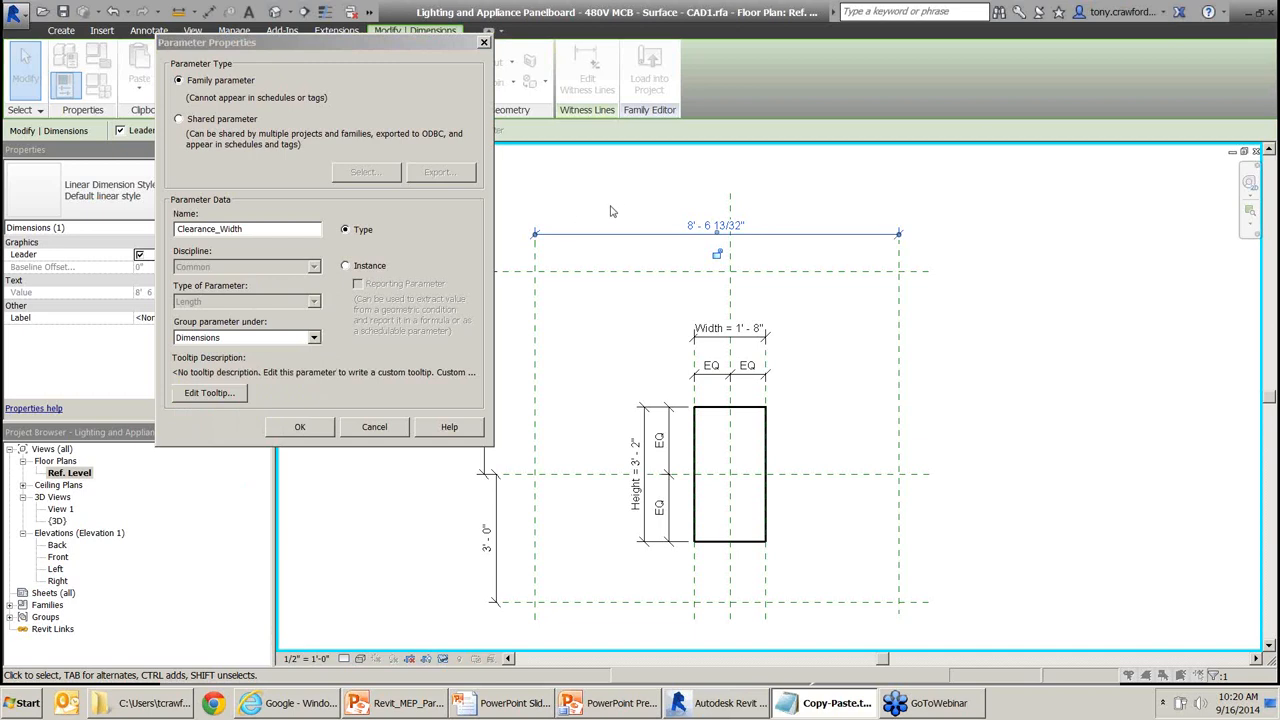
click(209, 393)
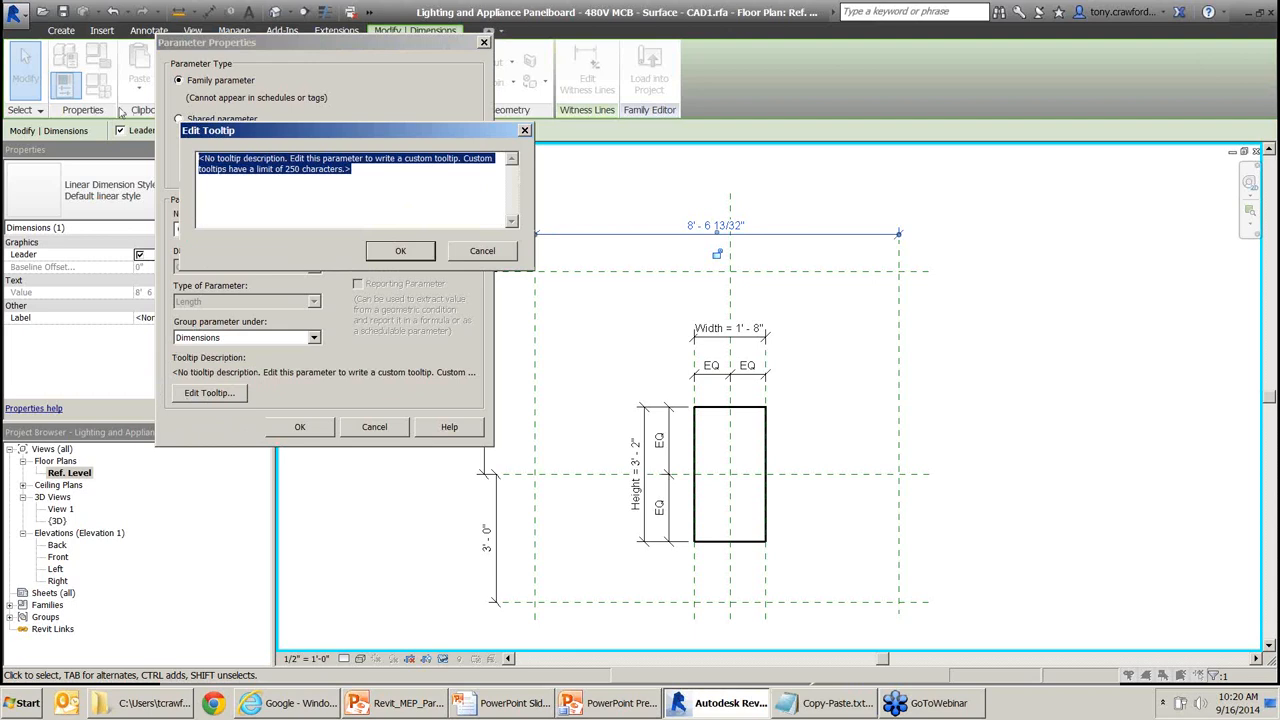
text(ditance of full width of clerance zone.)
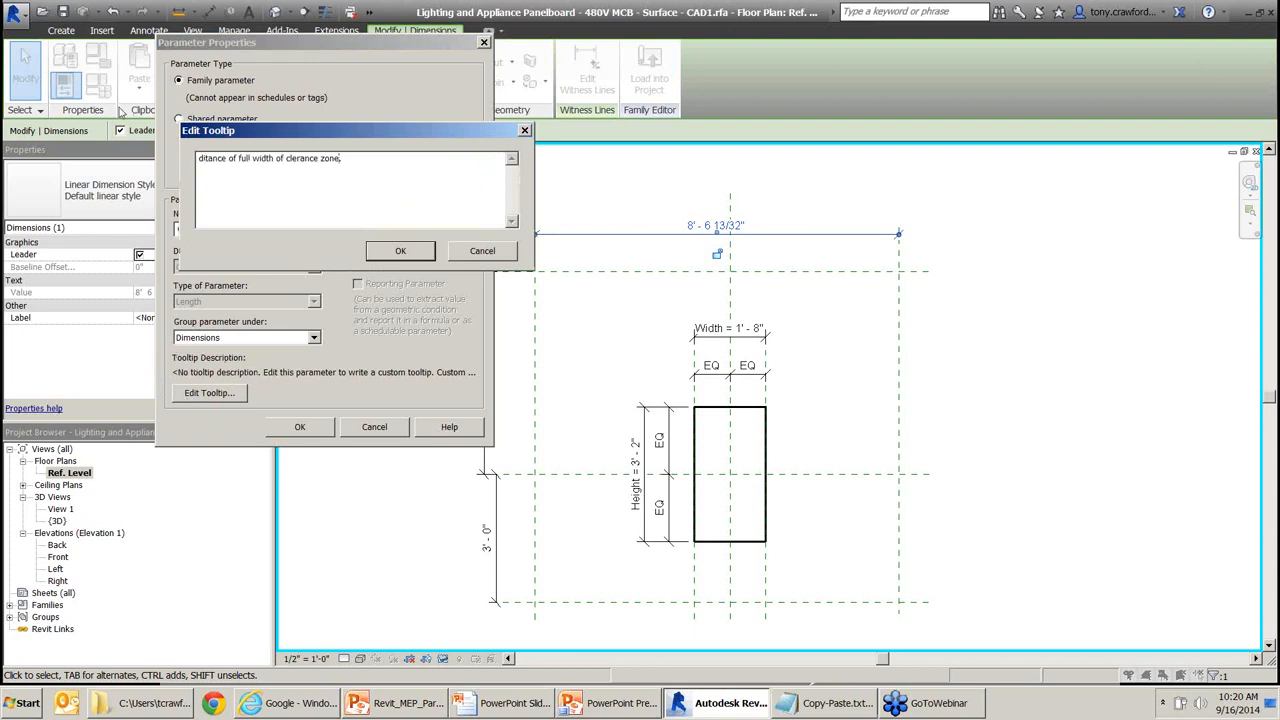
key(Left)
key(Left)
key(Left)
key(Left)
key(Left)
key(Left)
key(Left)
key(Left)
key(Left)
key(Left)
key(Left)
key(Left)
key(Left)
key(Left)
key(Left)
key(Left)
key(Left)
key(Left)
key(Left)
key(Left)
text(s)
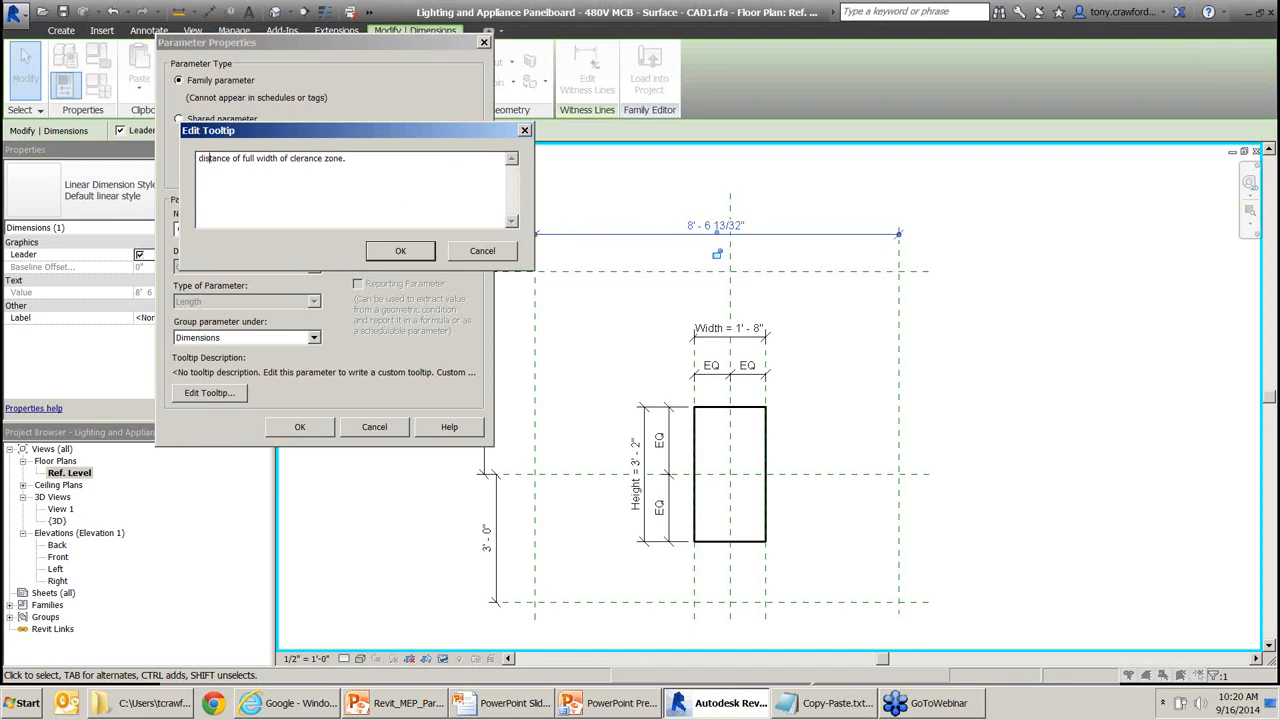
key(Left)
key(Left)
text(D)
key(Delete)
click(401, 252)
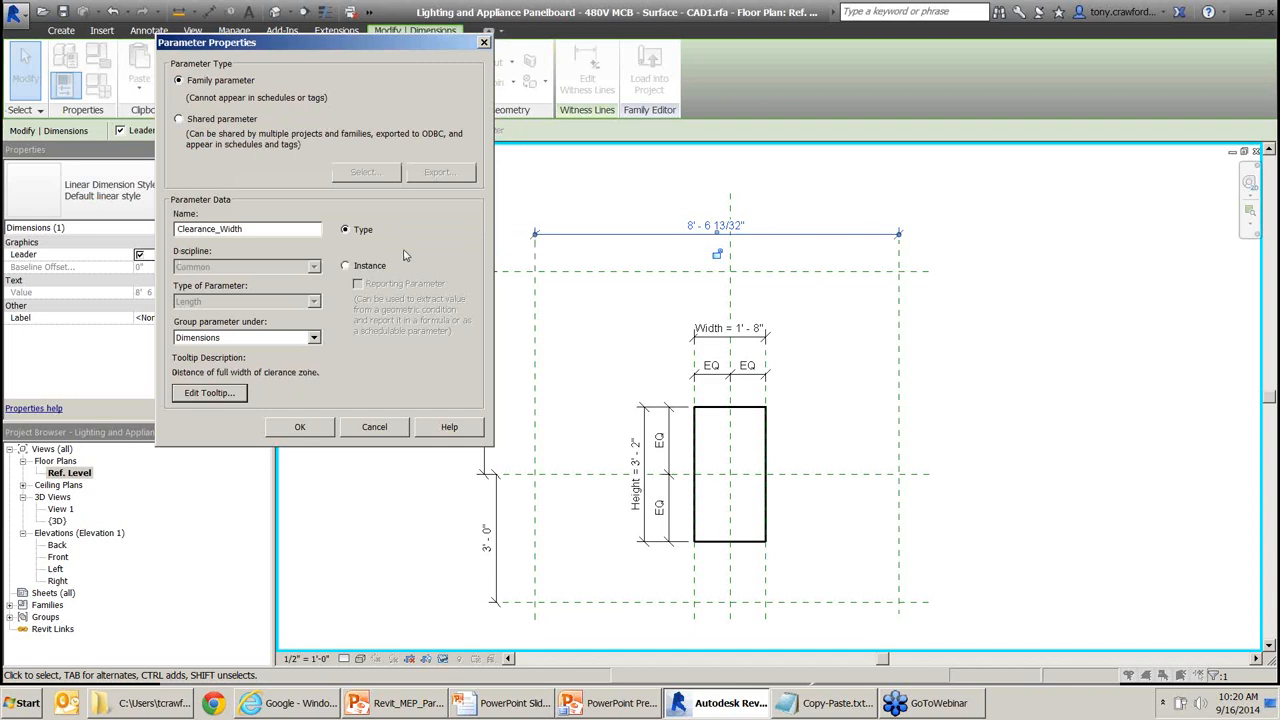
click(299, 427)
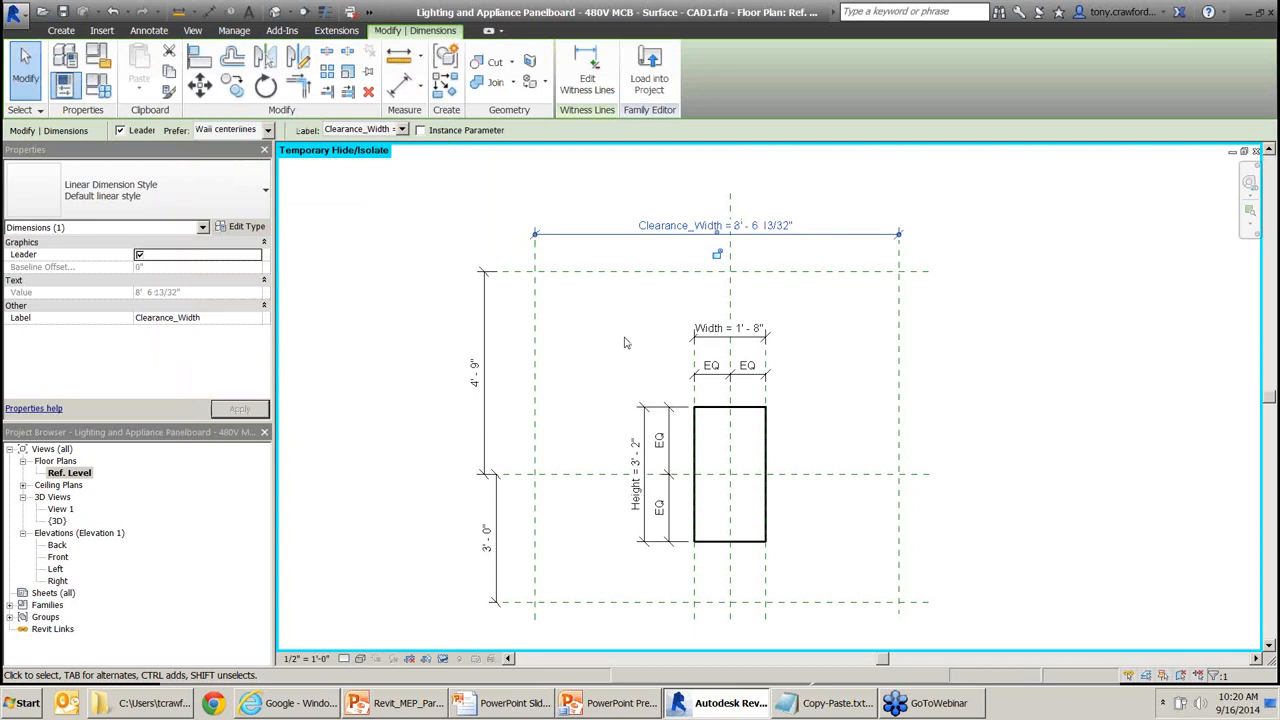
Deselect the dimension and bring up Family Types for the 100 A type, showing Clearance_Width.
click(977, 291)
mouse_move(420, 197)
middle_down()
mouse_move(466, 243)
mouse_move(723, 254)
mouse_move(729, 234)
mouse_move(716, 231)
middle_up()
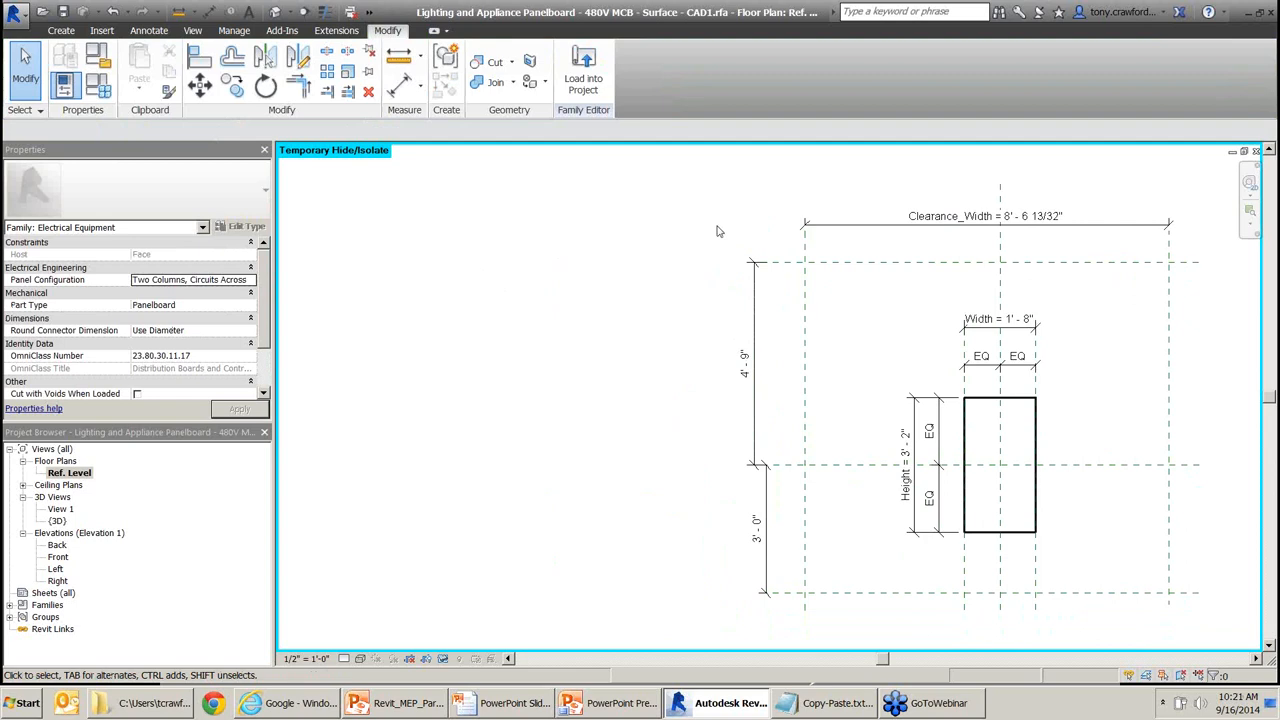
click(102, 85)
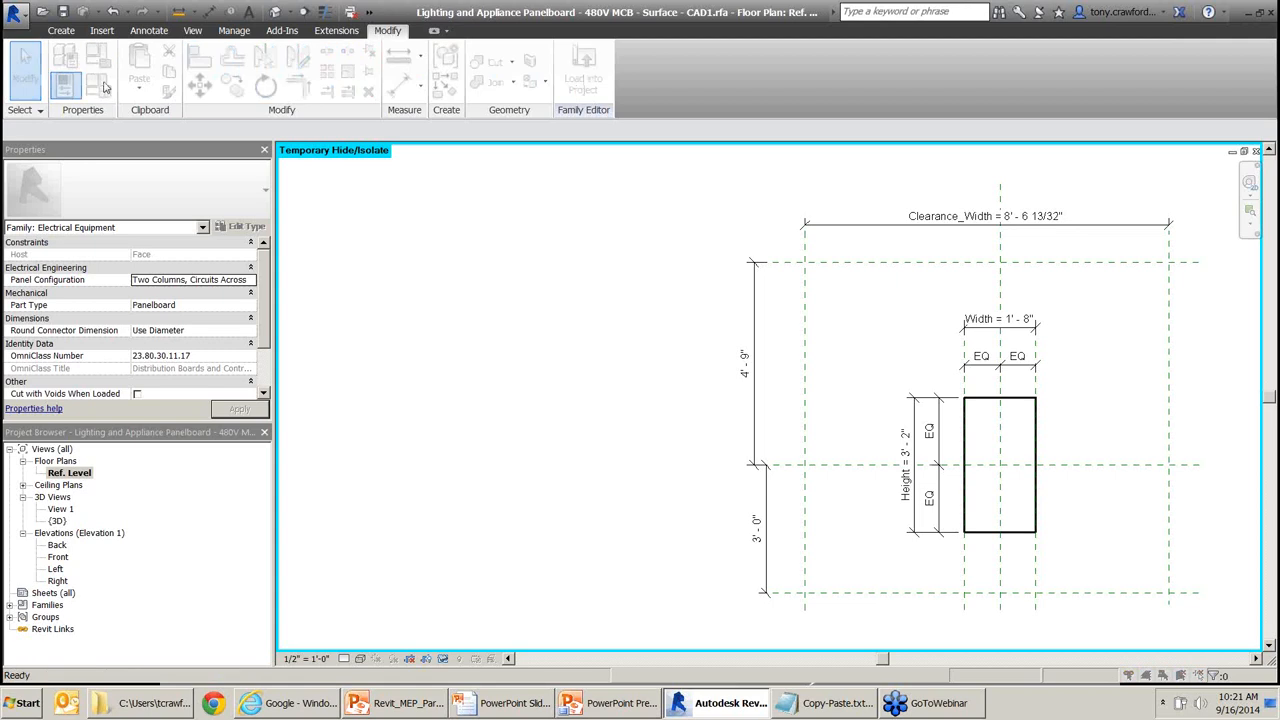
drag(224, 70, 268, 67)
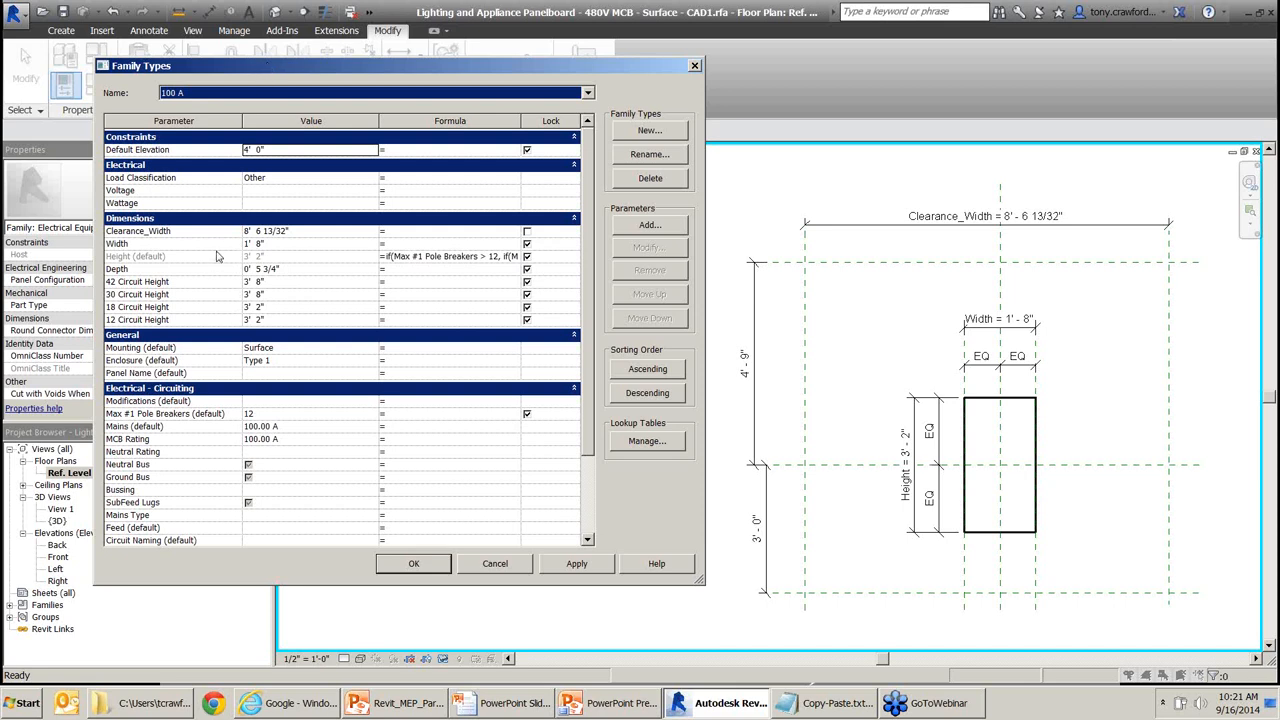
Test Clearance_Width at 6' 0" and apply it to the plan.
drag(287, 181, 211, 227)
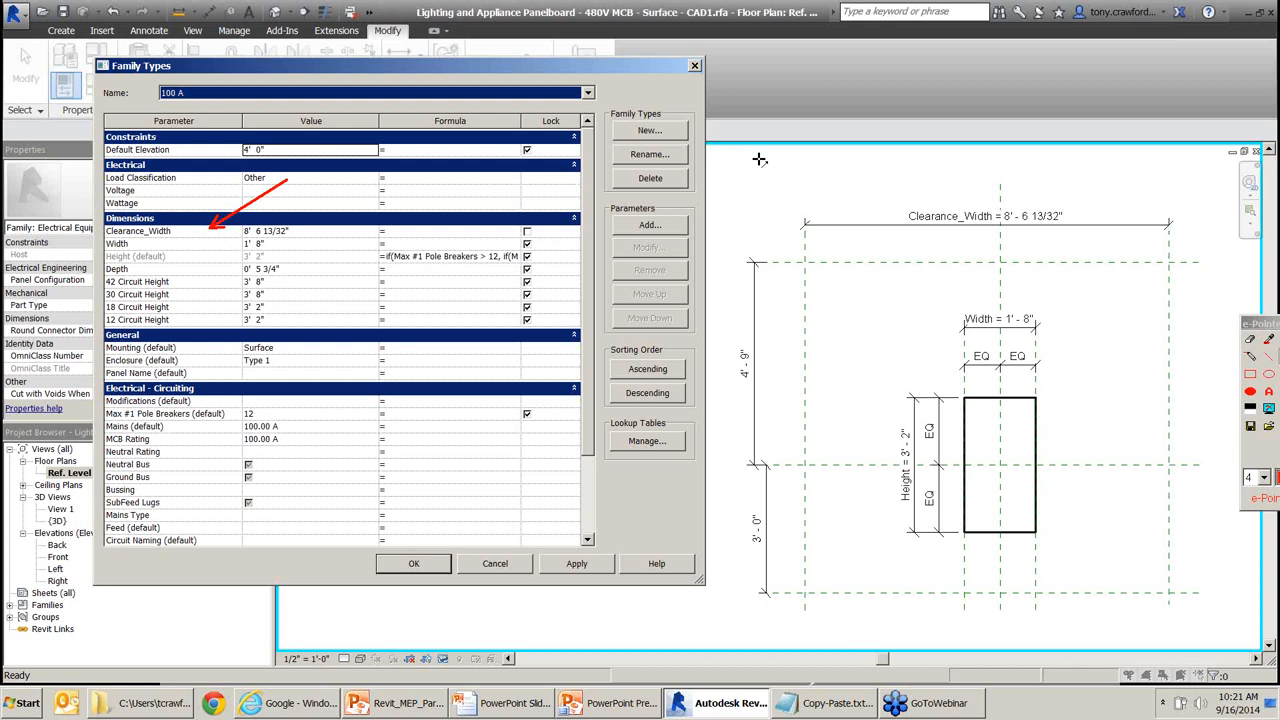
right_click(304, 235)
click(308, 232)
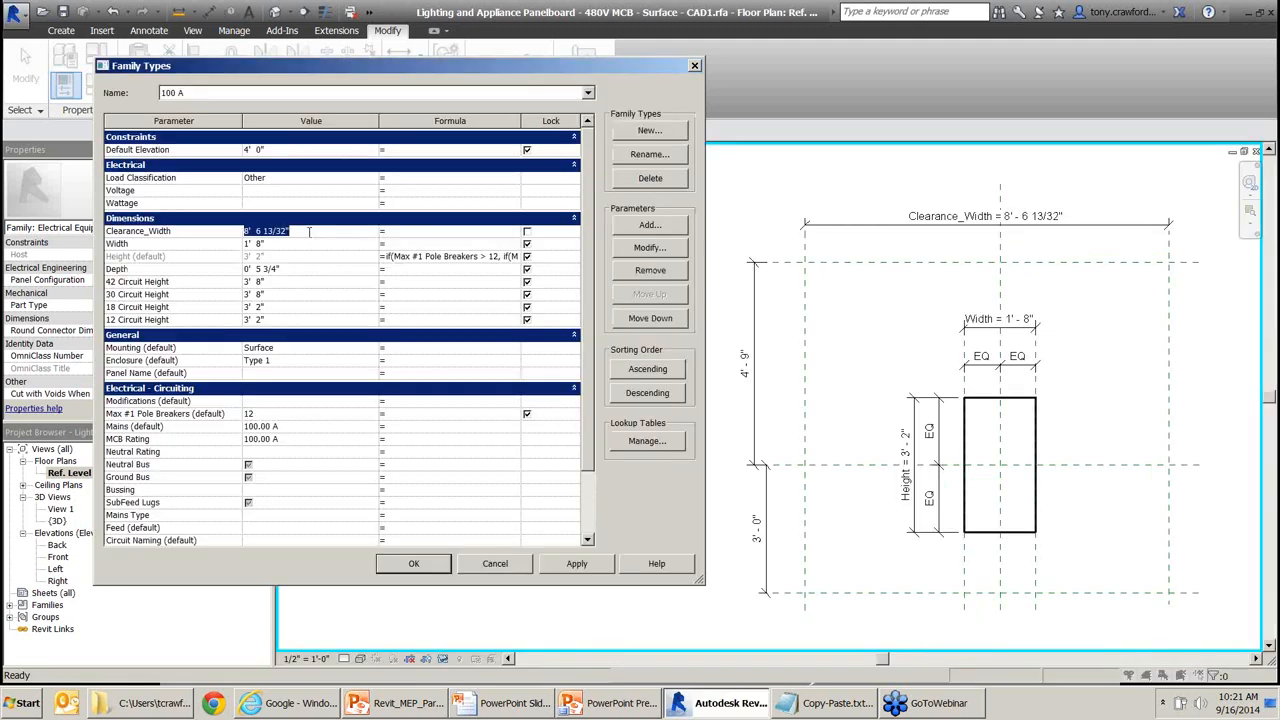
text(6)
key(Tab)
key(ctrl)
key(ctrl)
key(ctrl)
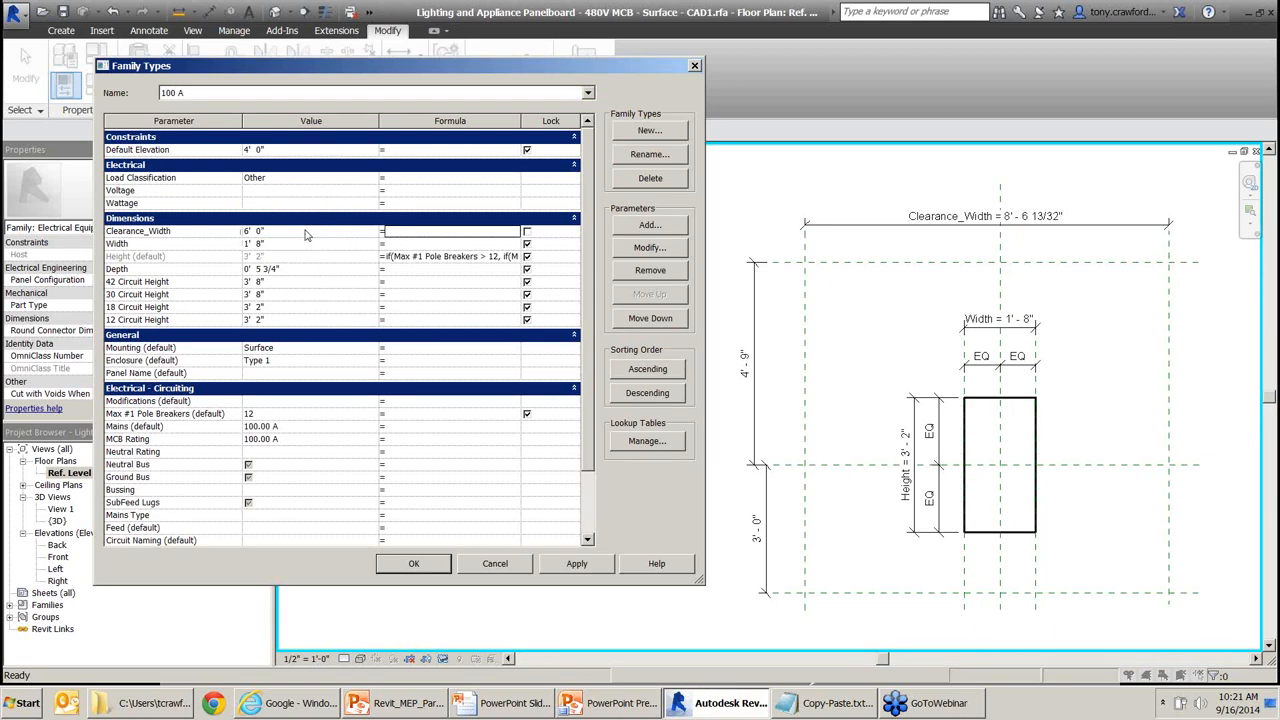
key(ctrl)
key(ctrl)
click(307, 234)
click(576, 565)
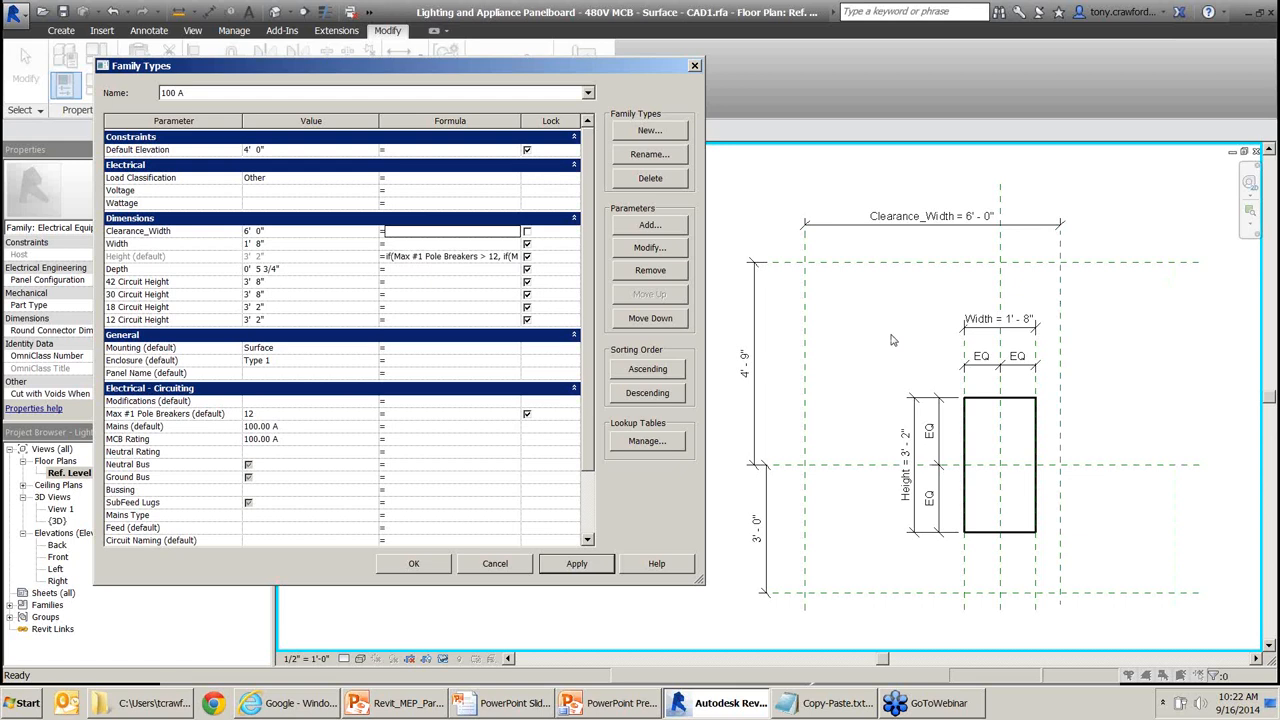
Change Clearance_Width to 5' 0" and apply it.
click(289, 236)
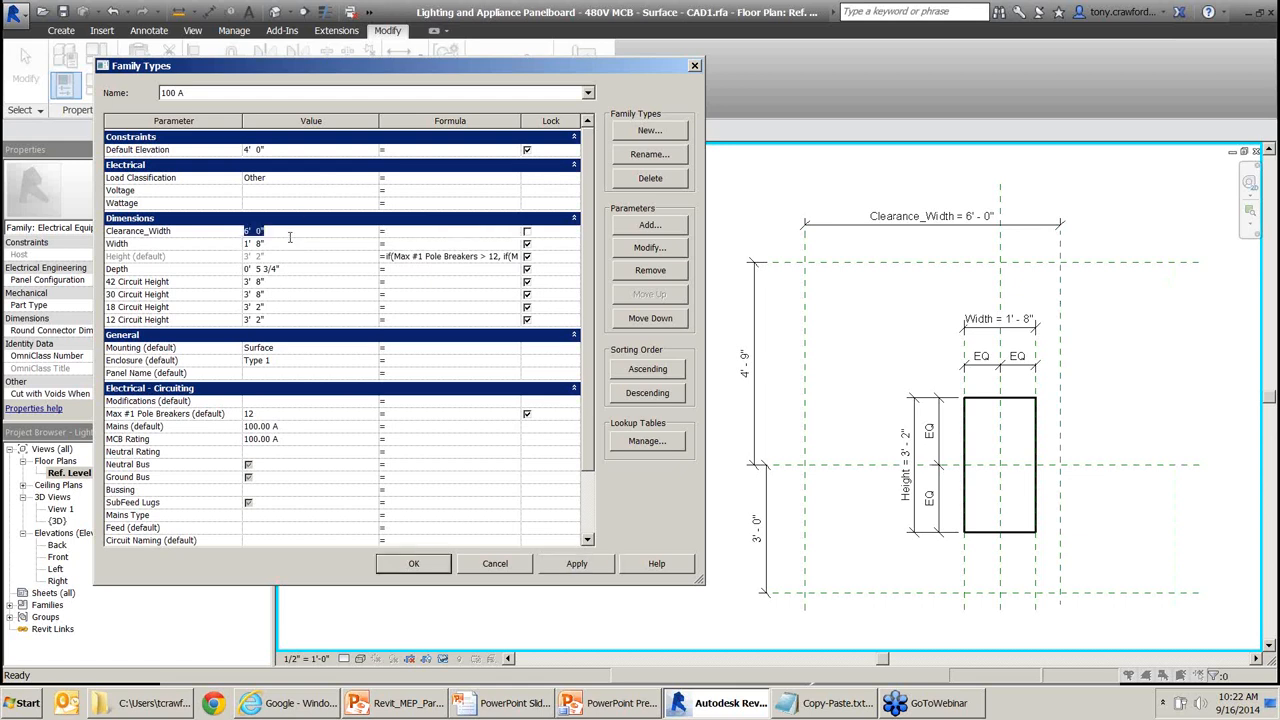
text(5)
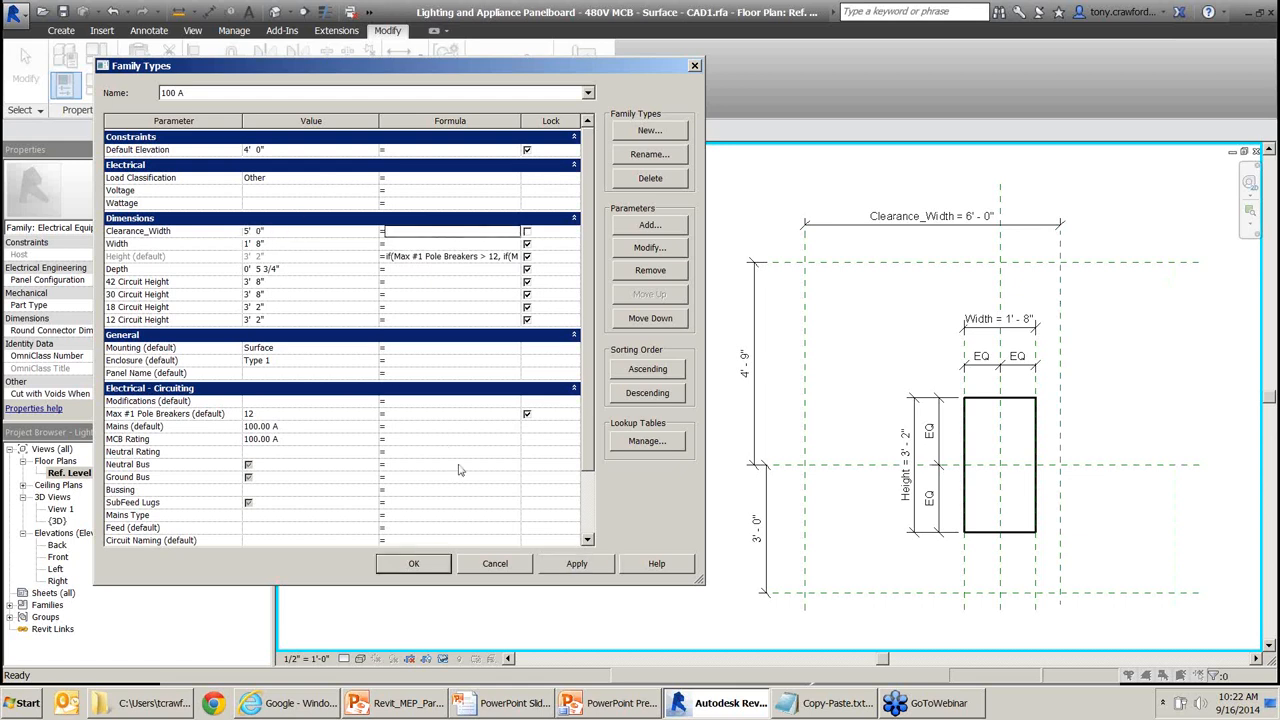
click(576, 563)
key(ctrl)
key(ctrl)
key(ctrl)
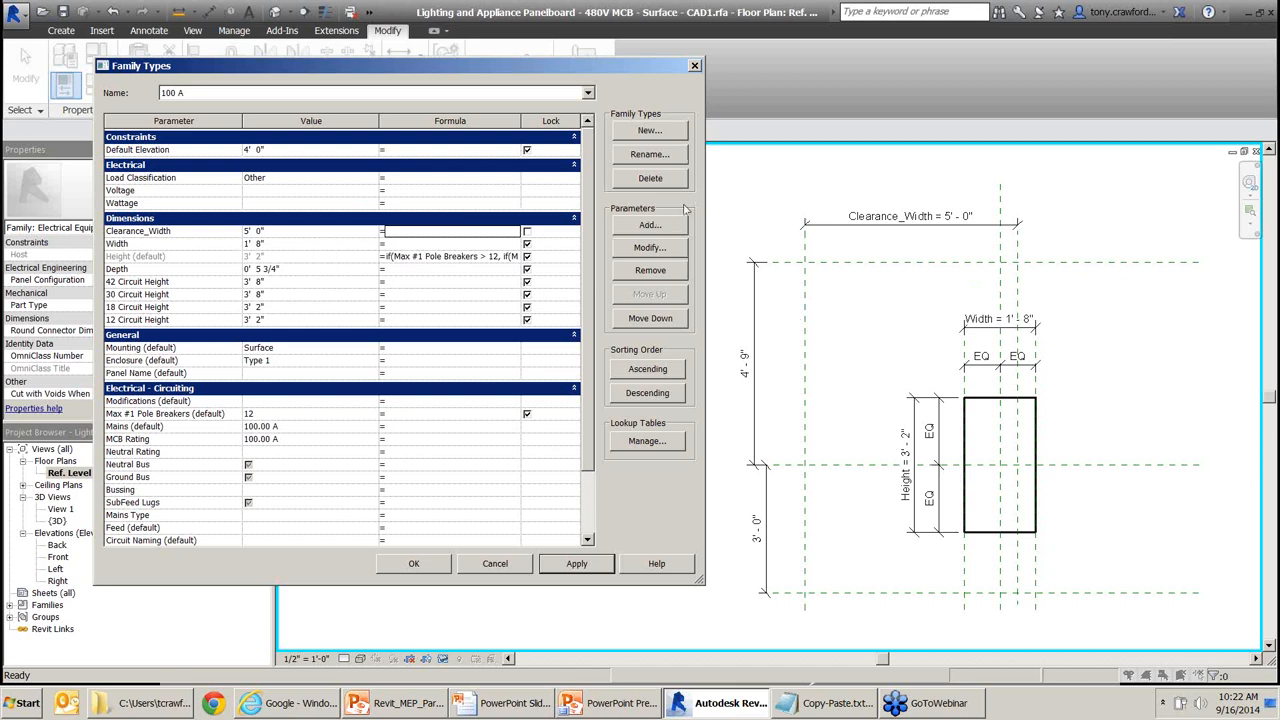
Add a Clearance_Width_Half type length parameter under Dimensions, pasting its name from the notes.
click(645, 228)
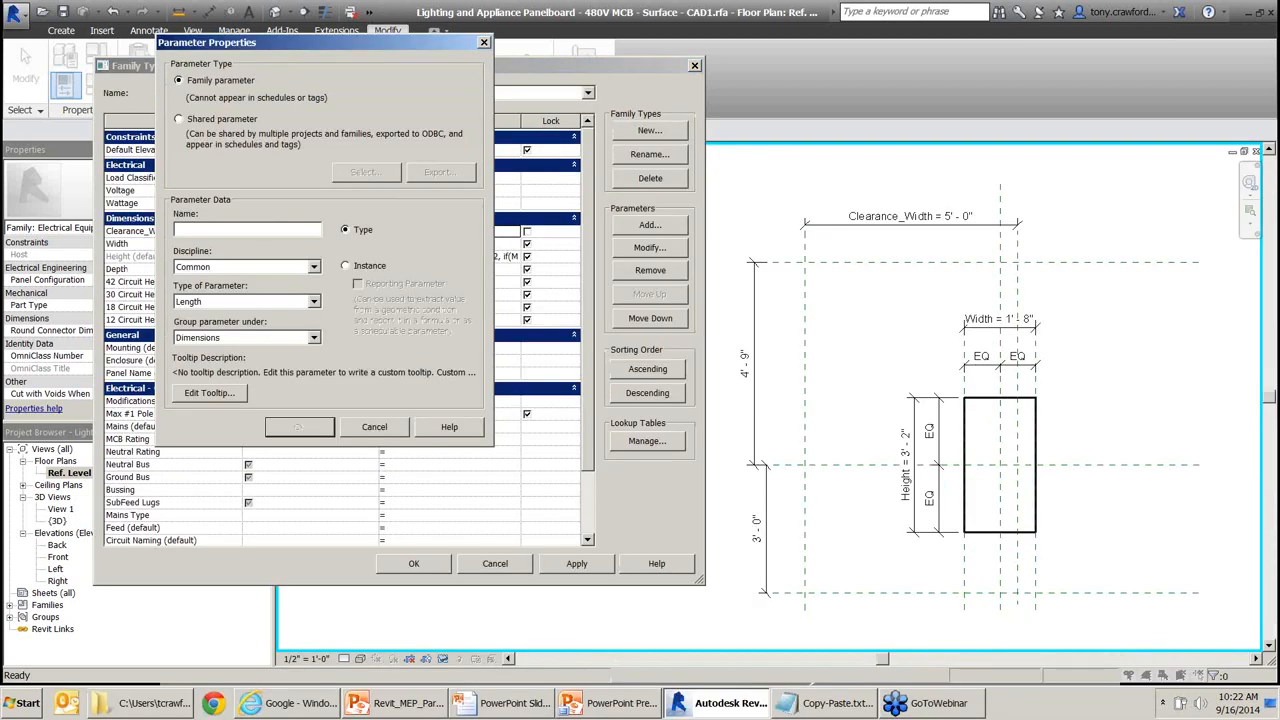
click(825, 703)
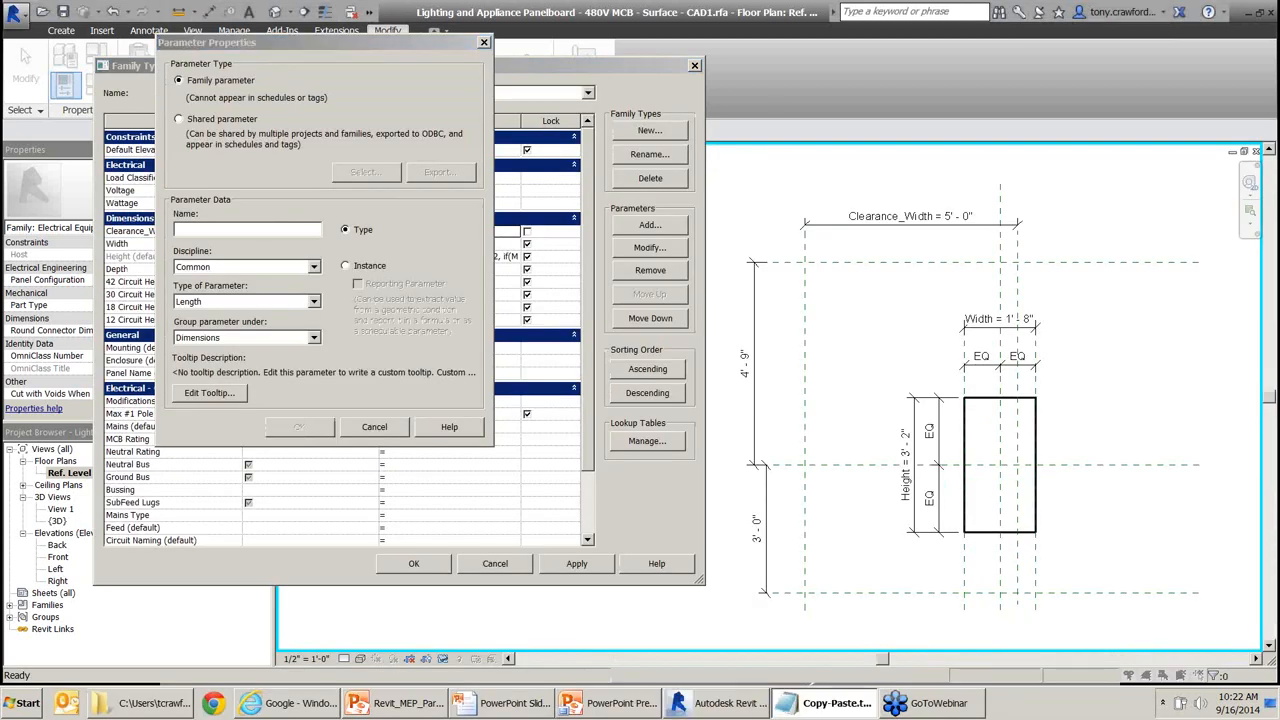
click(256, 226)
text(Clearance_)
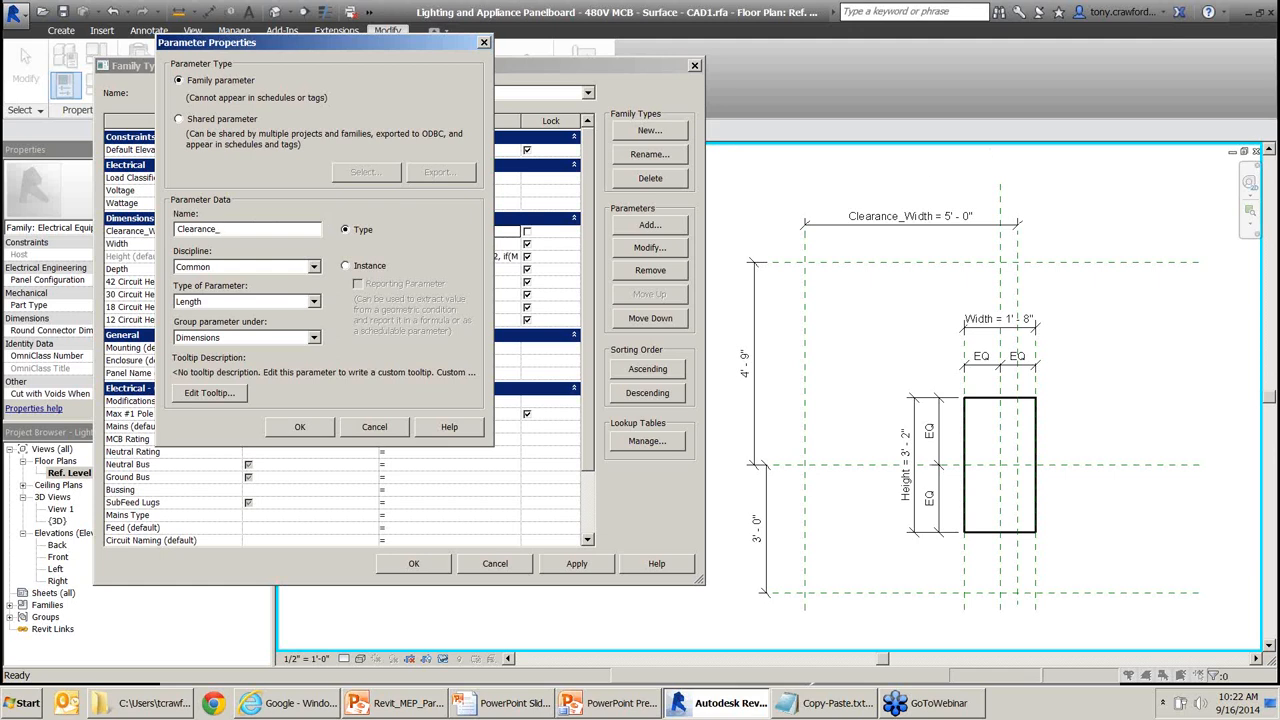
click(823, 703)
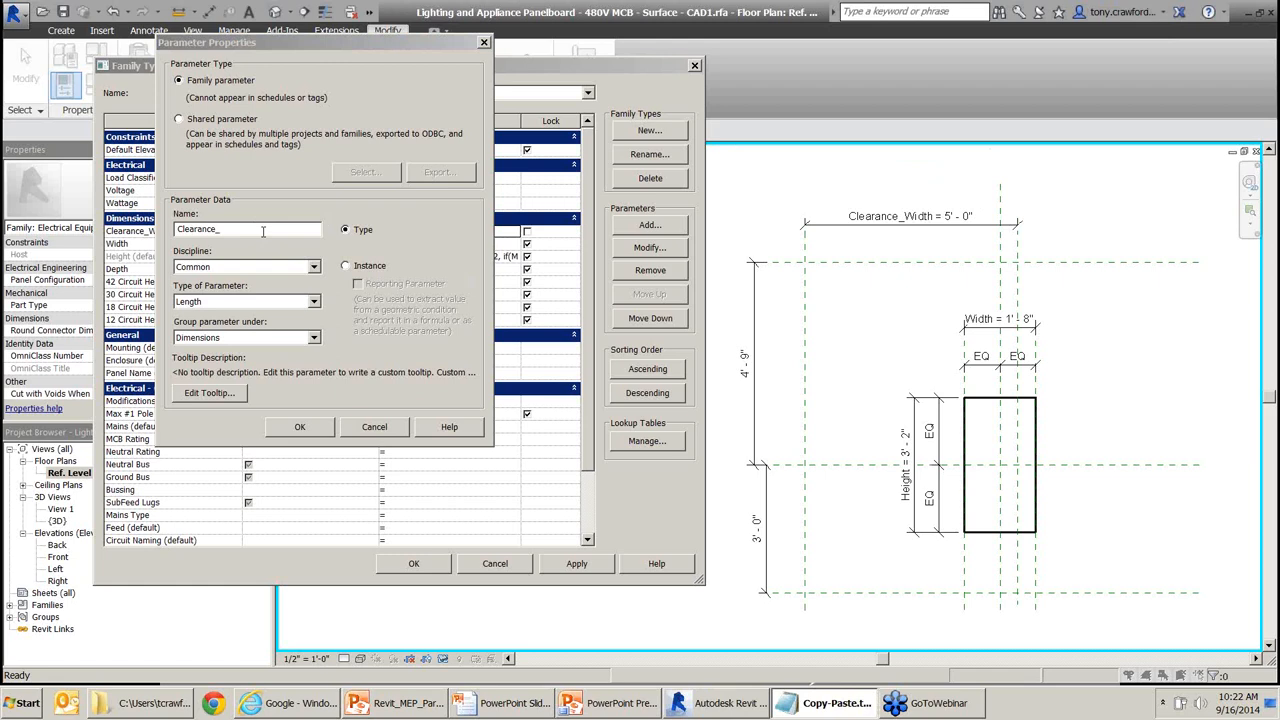
click(226, 230)
text(Width_Half)
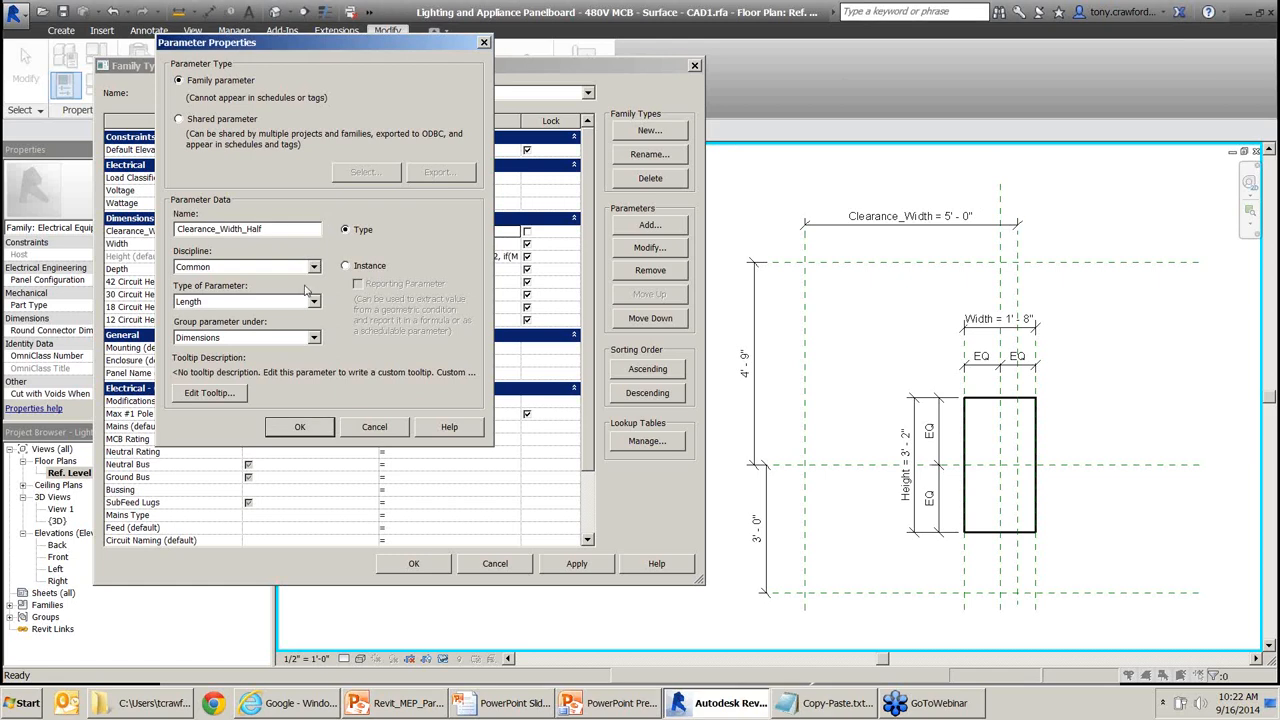
click(300, 427)
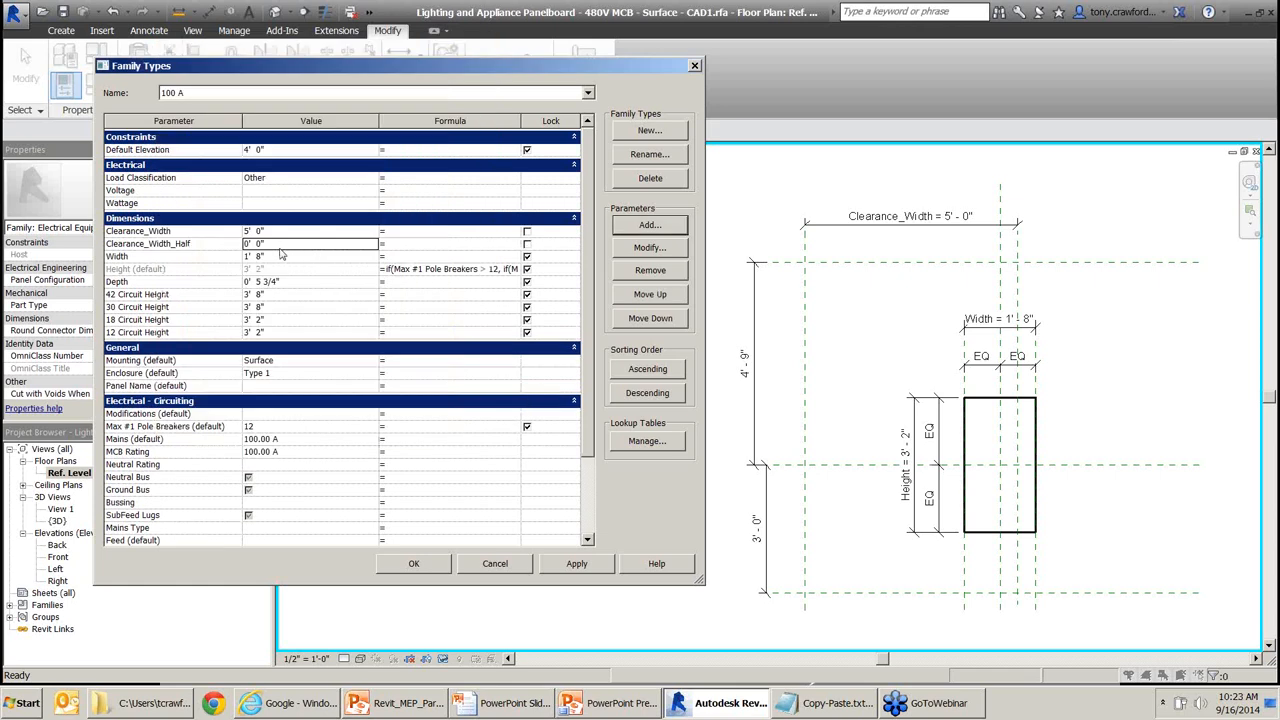
Close Family Types keeping the changes and centre the plan on the clearance planes.
mouse_move(485, 150)
mouse_down()
mouse_move(278, 250)
mouse_move(200, 244)
mouse_up()
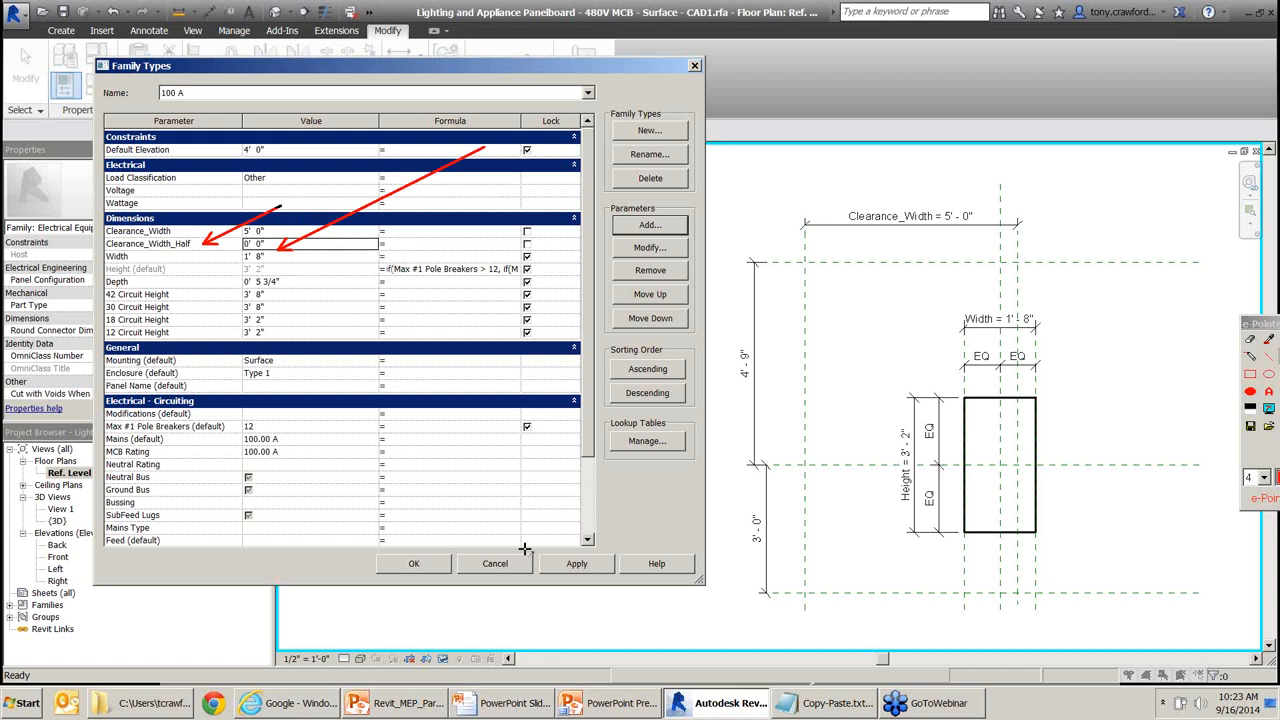
key(Escape)
click(416, 566)
mouse_move(958, 322)
middle_down()
mouse_move(937, 286)
mouse_move(632, 311)
middle_up()
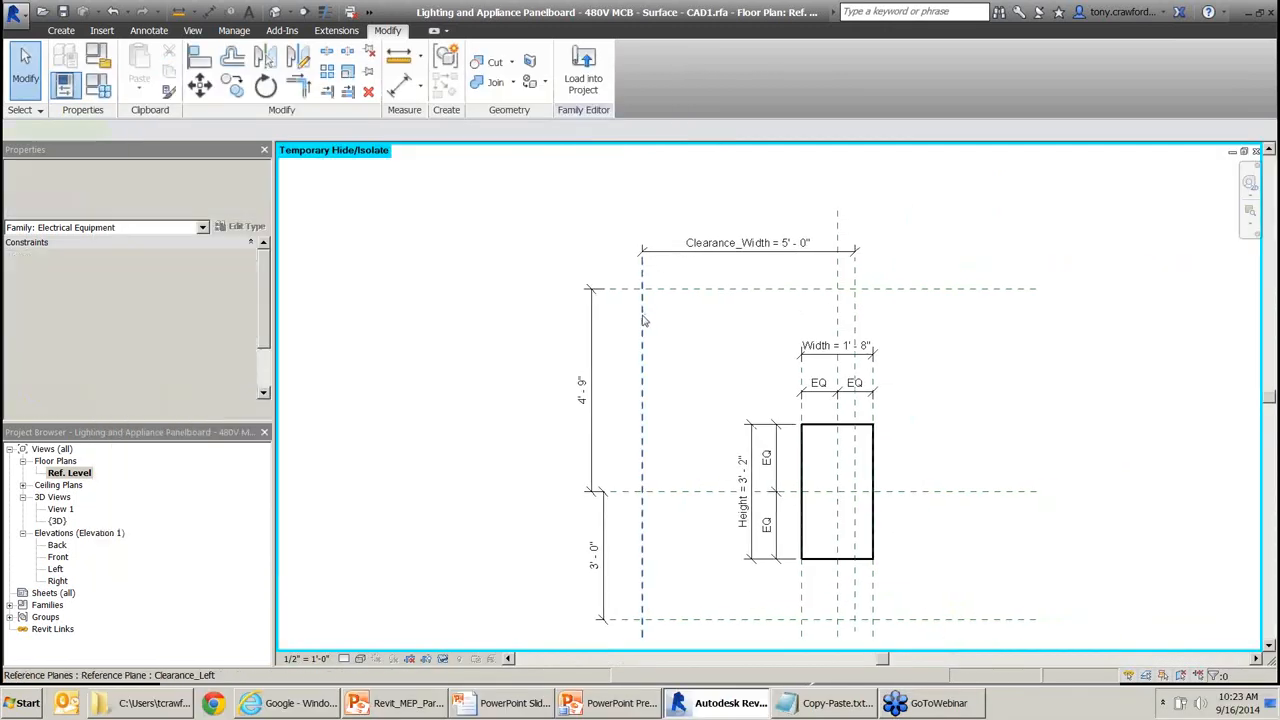
Drag Clearance_Left inward and Clearance_Right outward to make the clearance 4'-11" wide.
click(642, 316)
drag(642, 316, 712, 312)
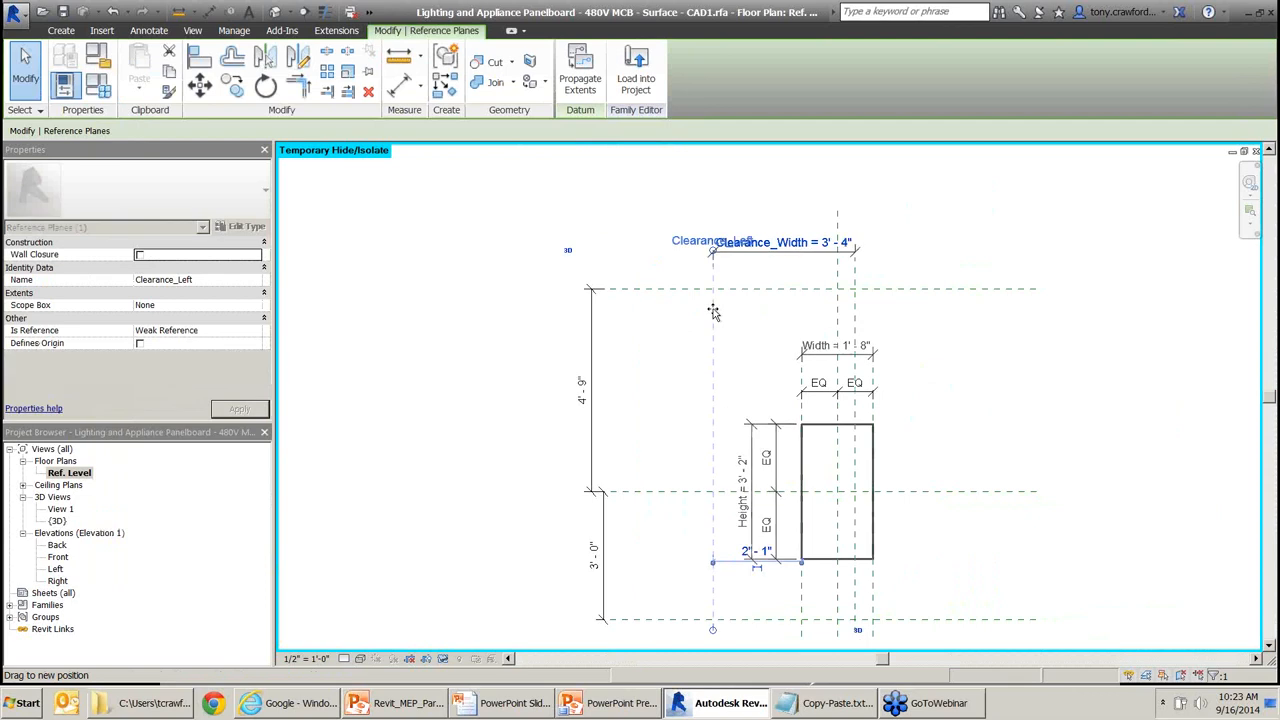
click(855, 303)
drag(855, 303, 922, 310)
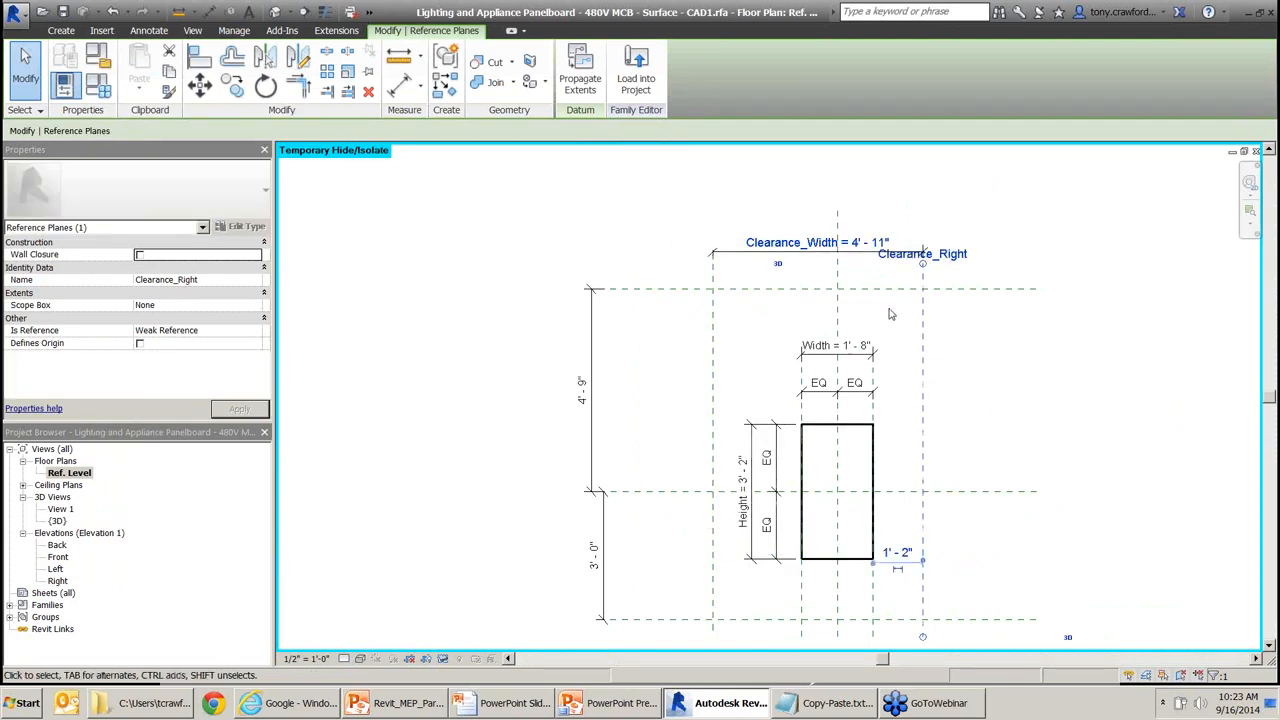
Dimension from the centre plane to Clearance_Left (2'-11") and label it Clearance_Width_Half.
key(d)
key(i)
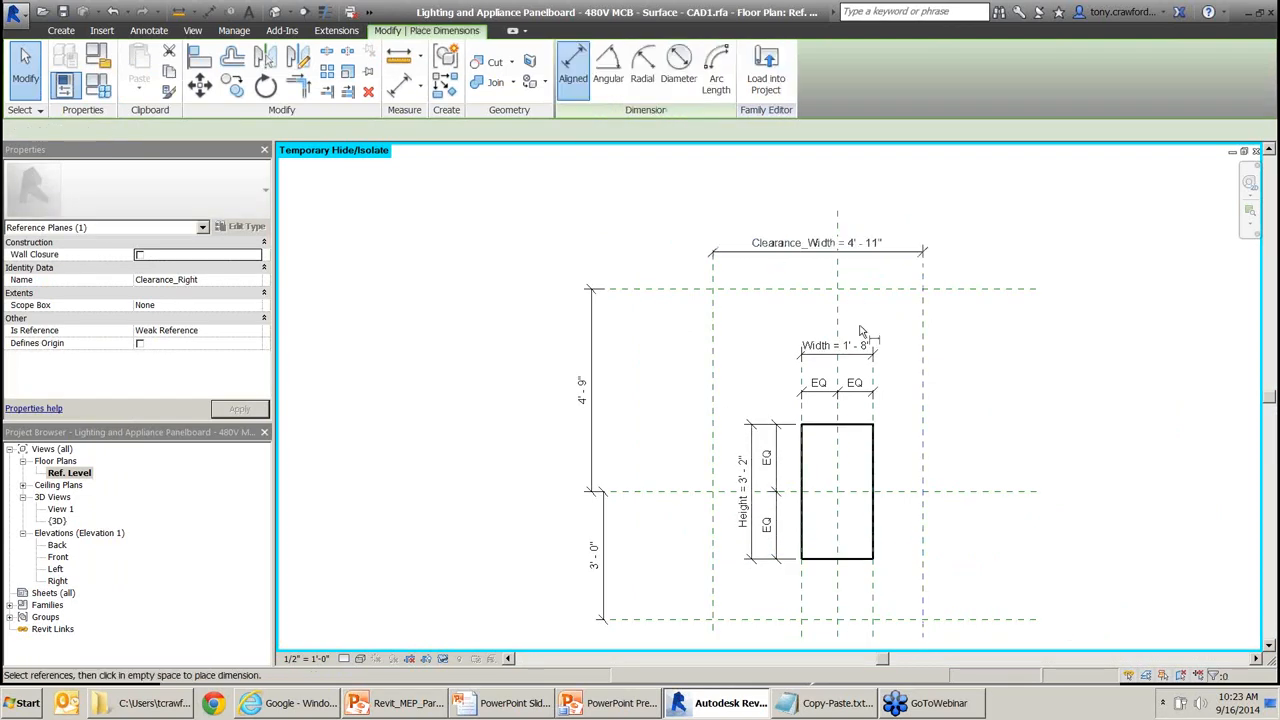
click(838, 312)
click(714, 316)
click(775, 272)
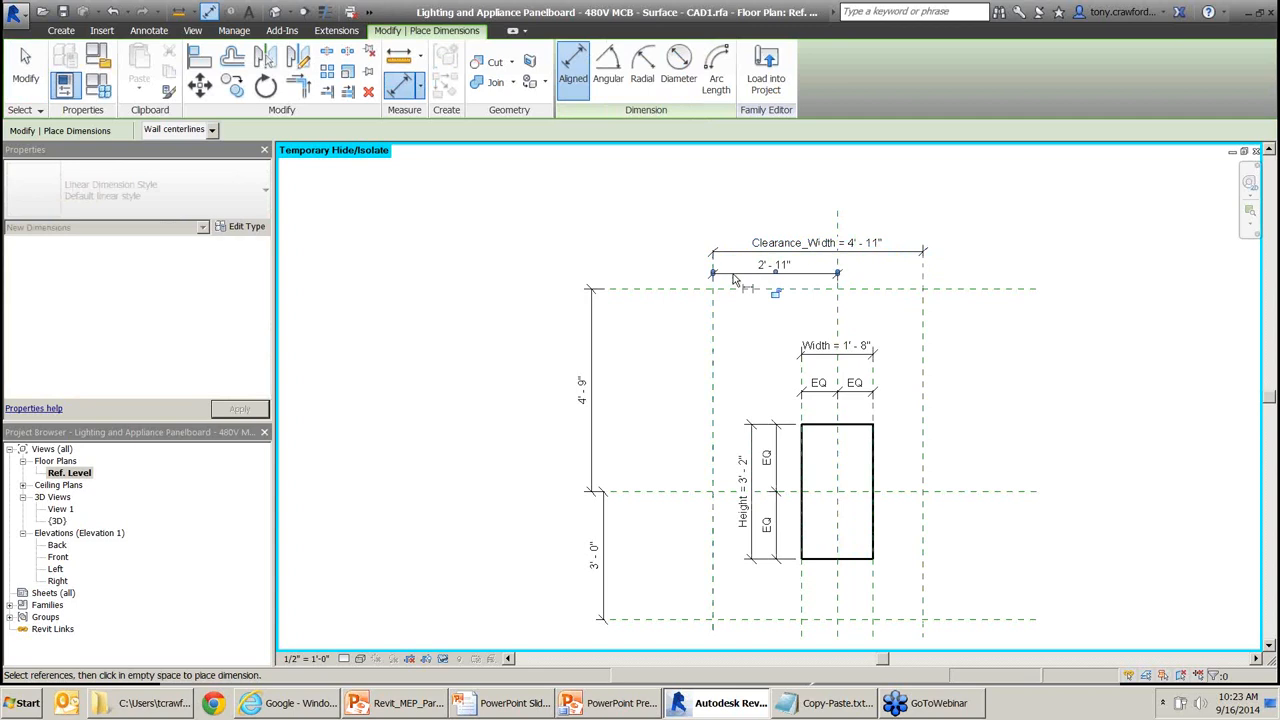
key(Escape)
key(Escape)
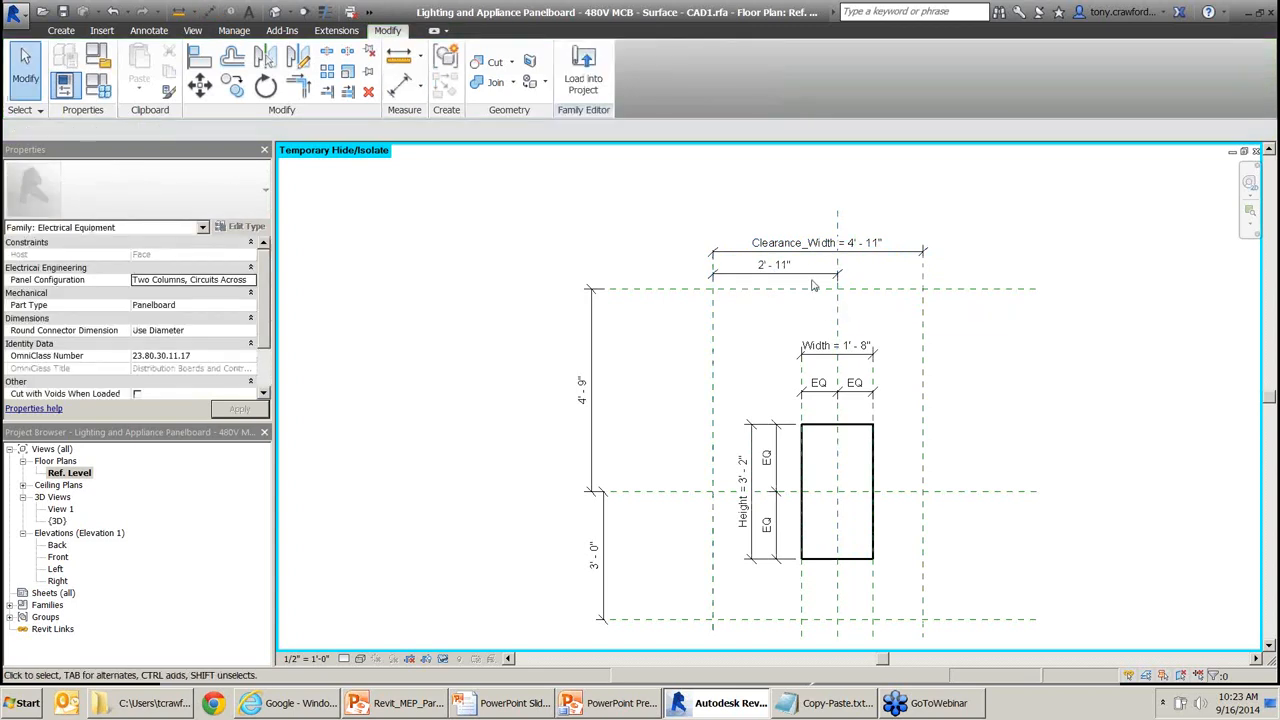
click(815, 275)
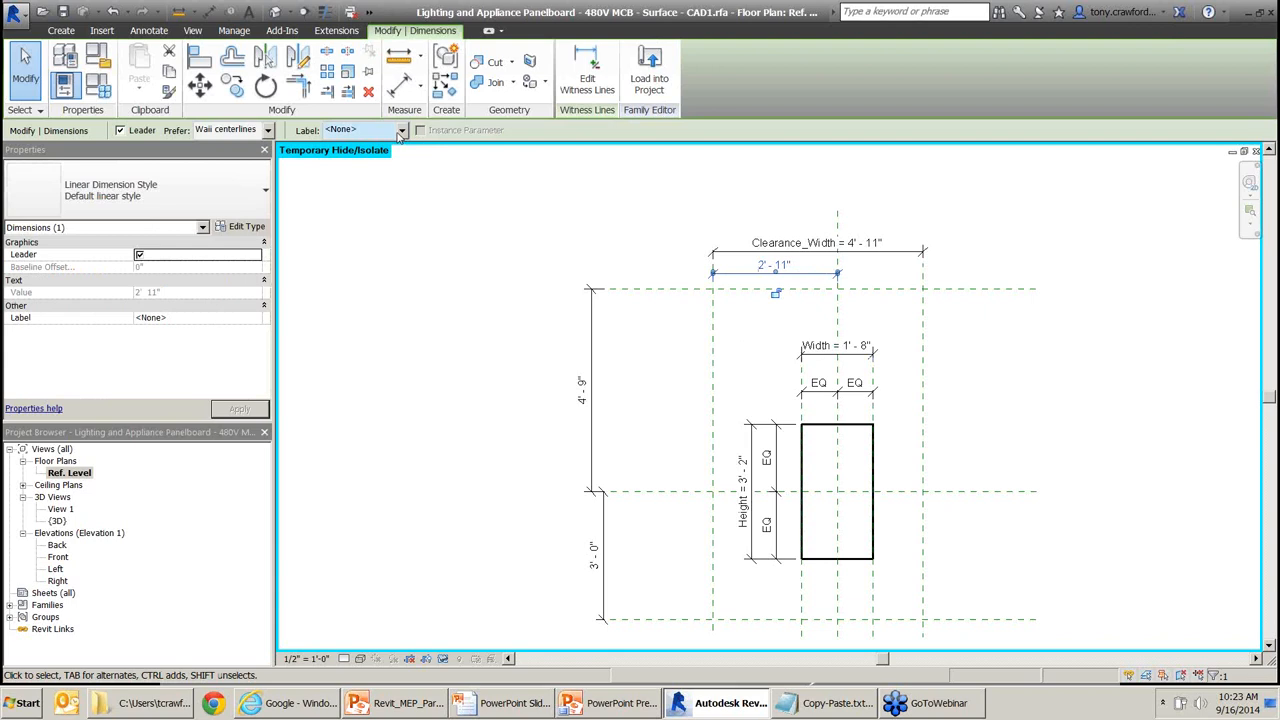
click(400, 130)
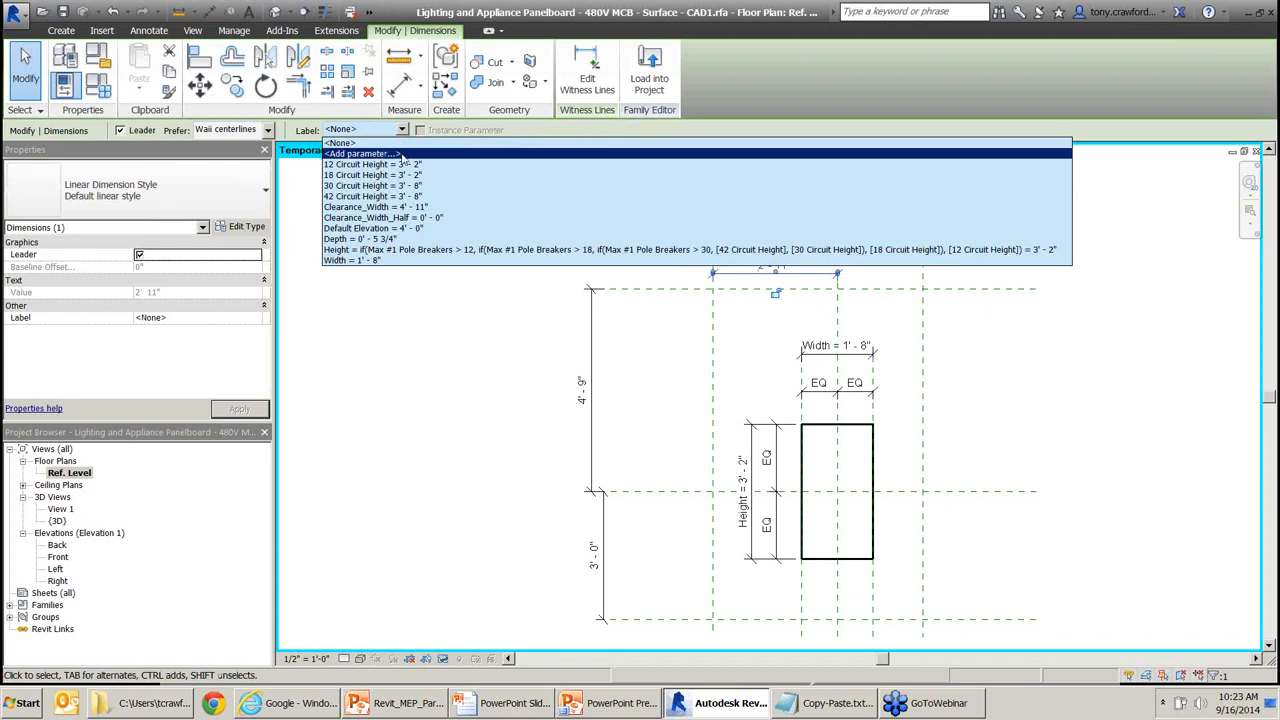
click(410, 220)
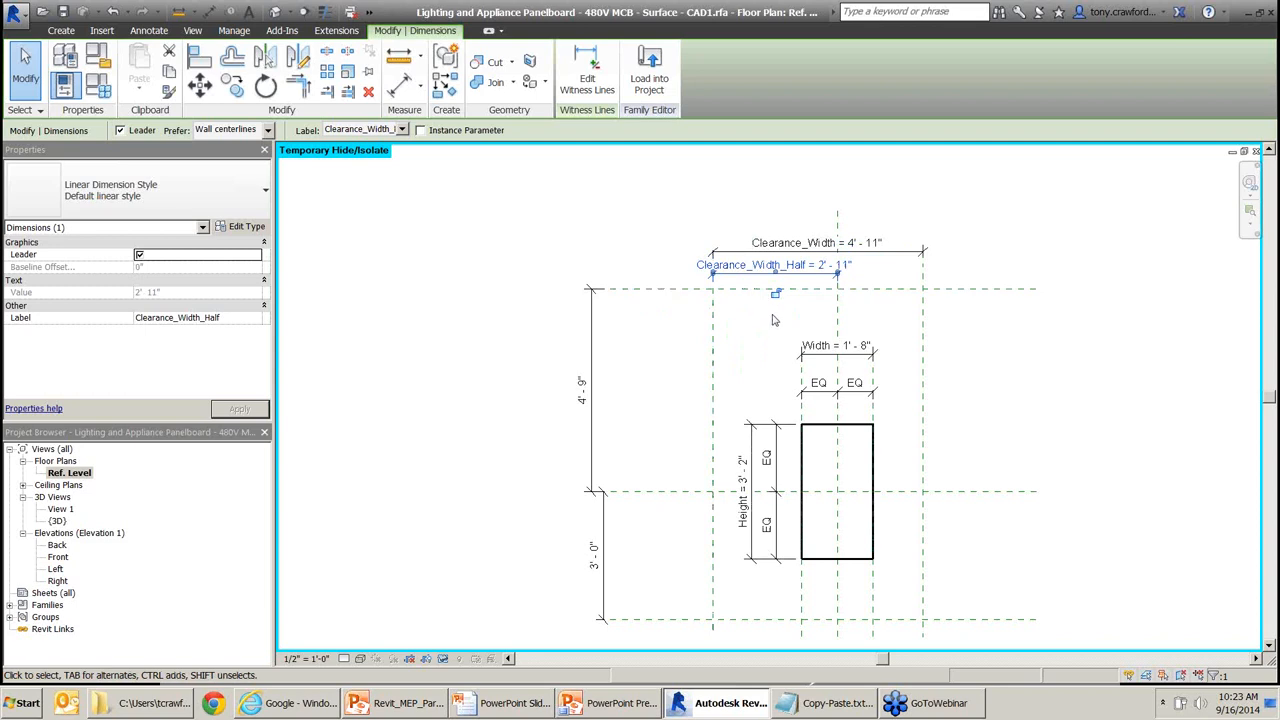
middle_drag(431, 259, 479, 266)
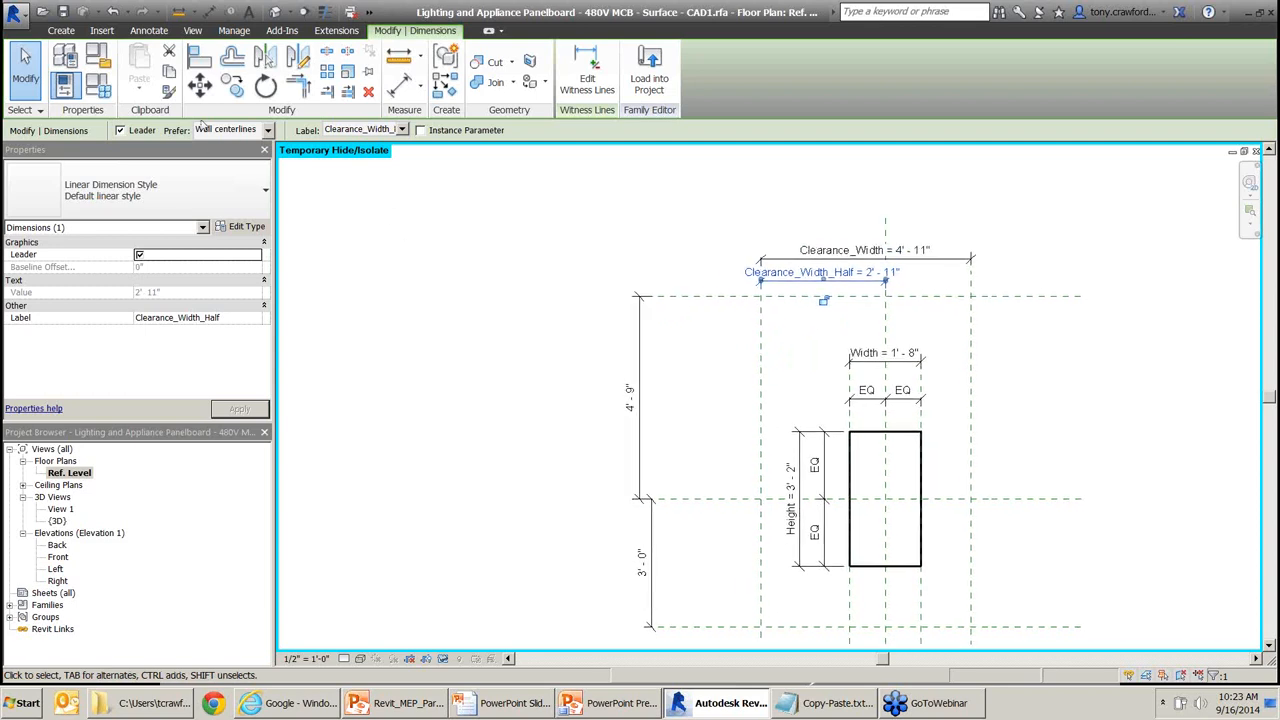
click(98, 86)
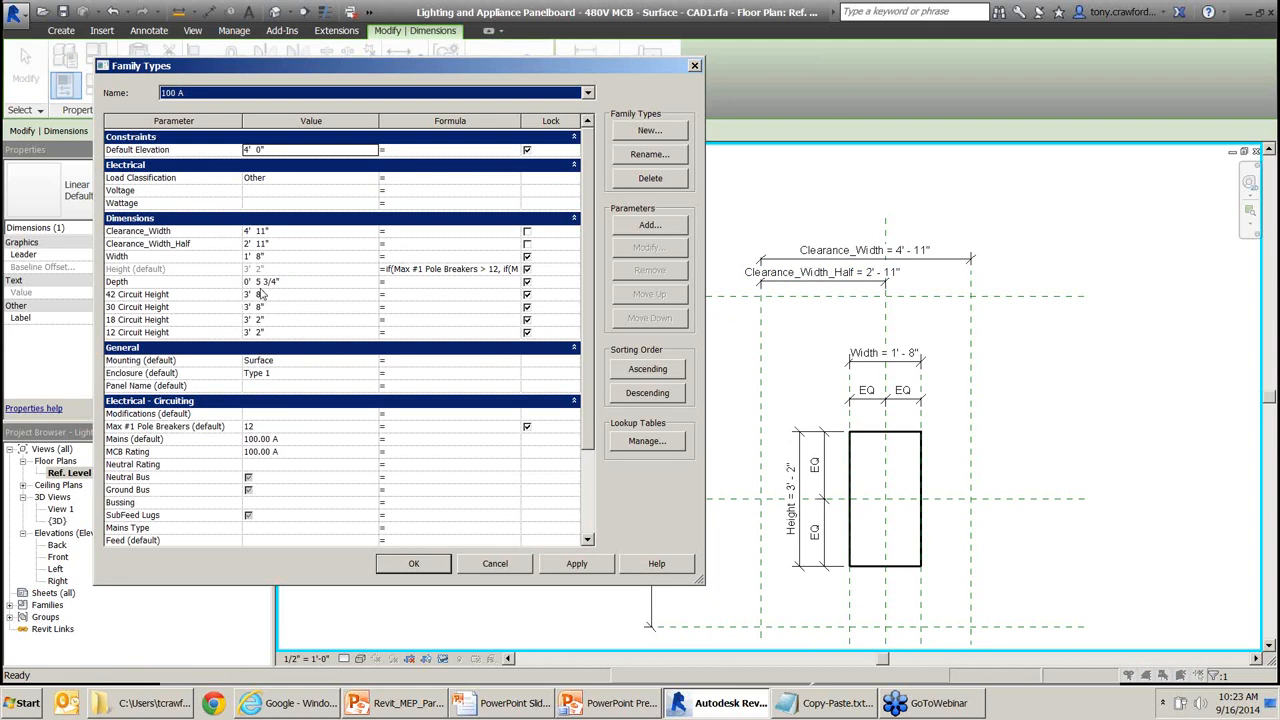
click(278, 233)
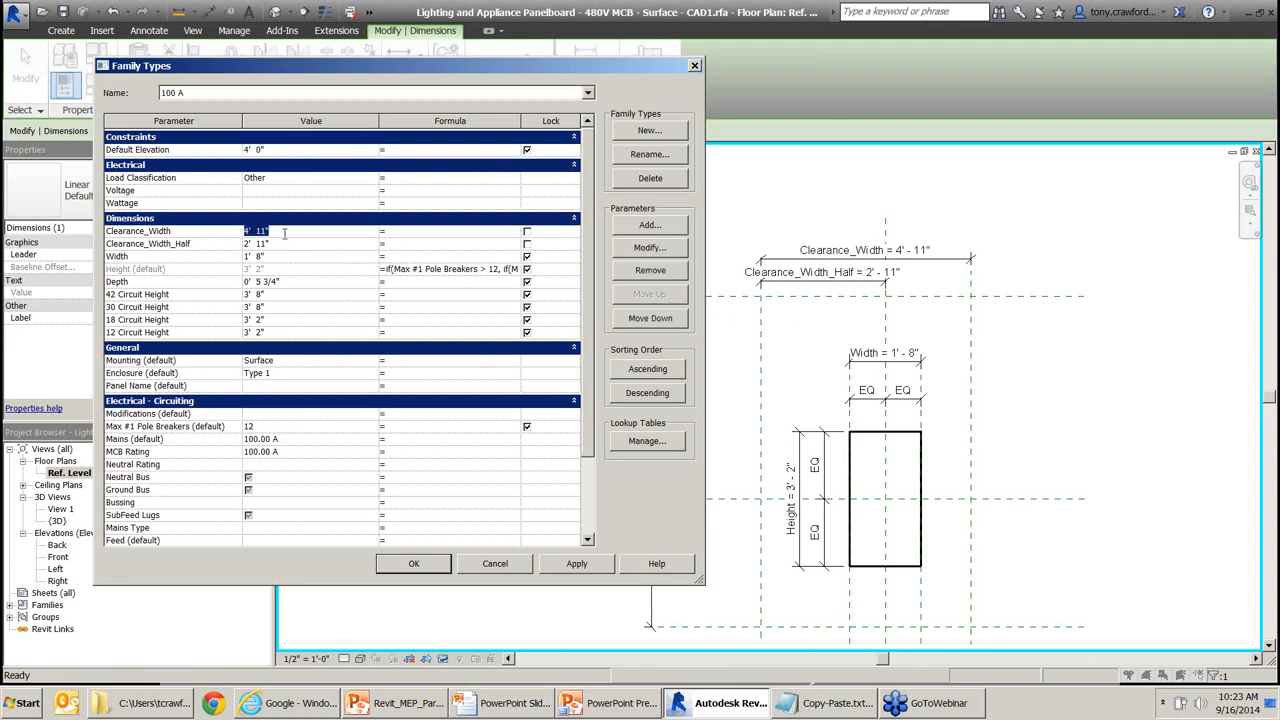
text(5)
key(Tab)
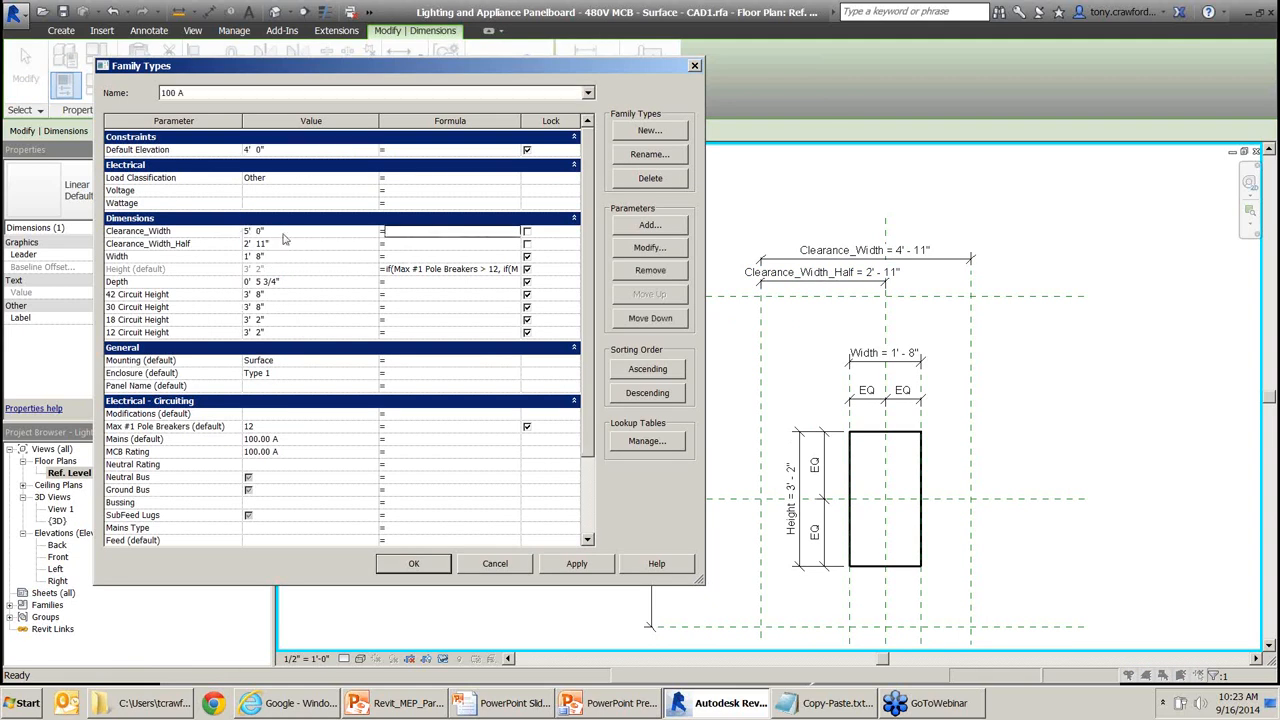
click(577, 564)
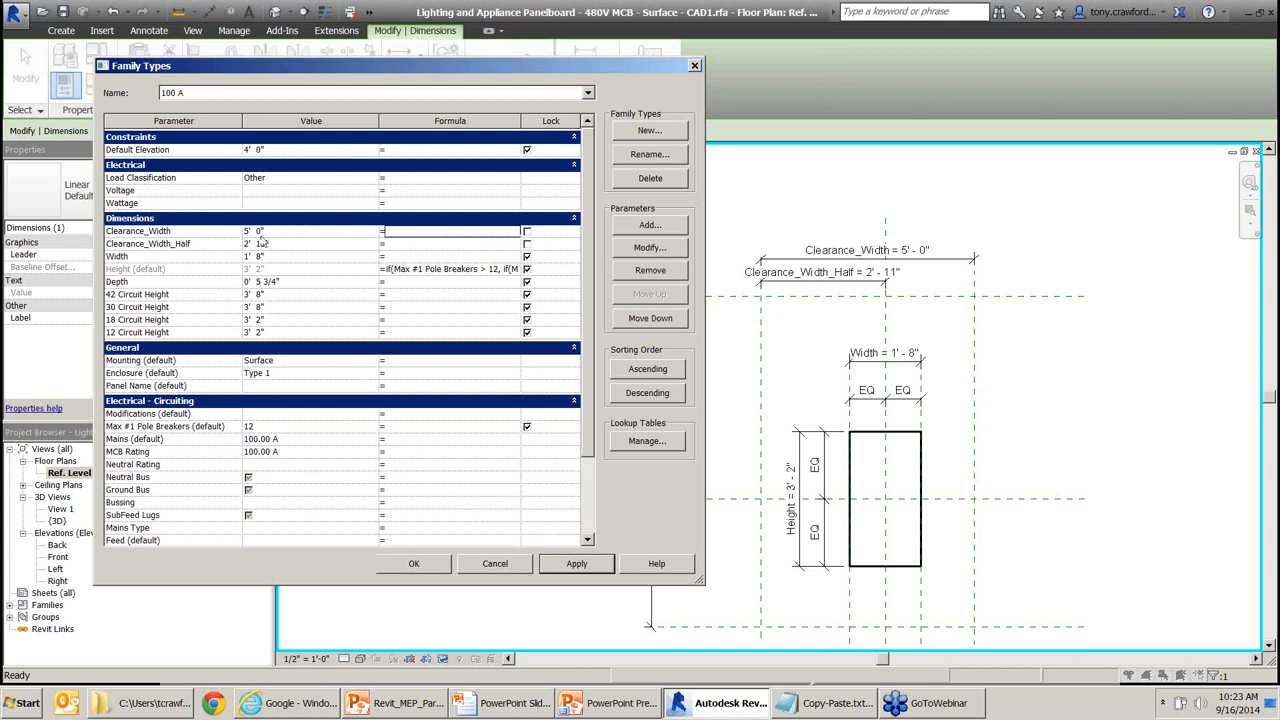
click(310, 242)
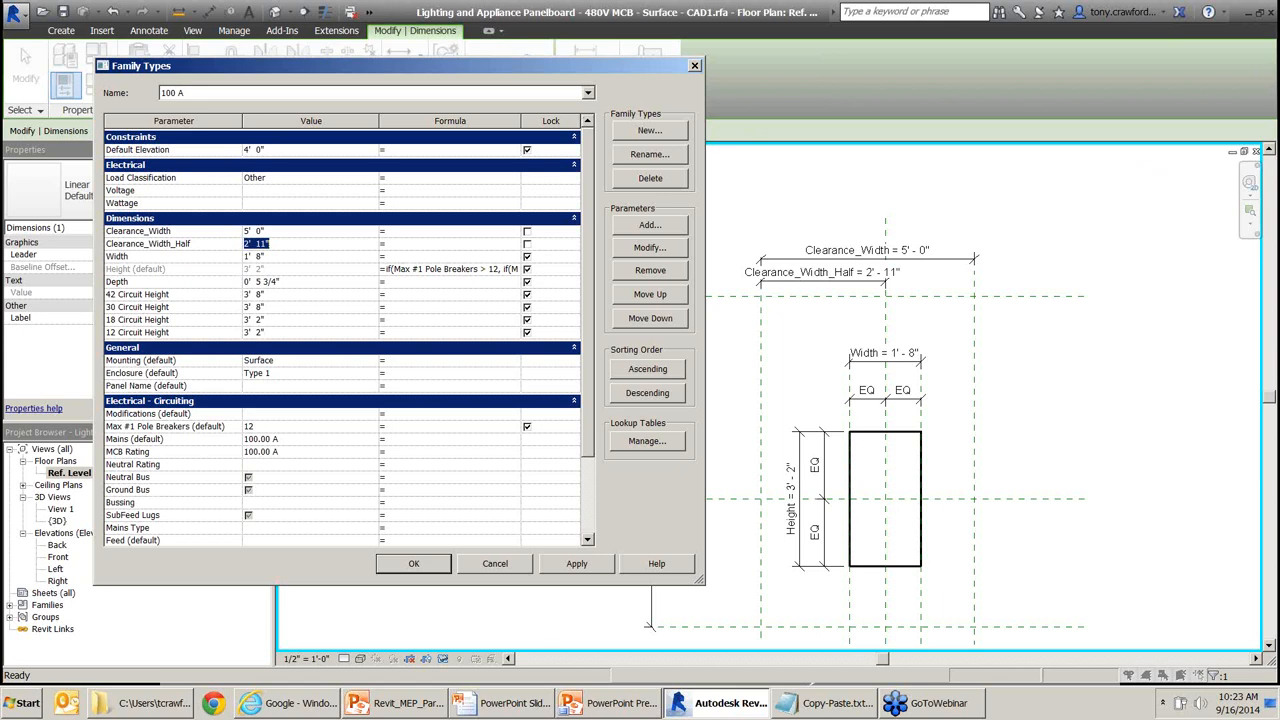
click(822, 703)
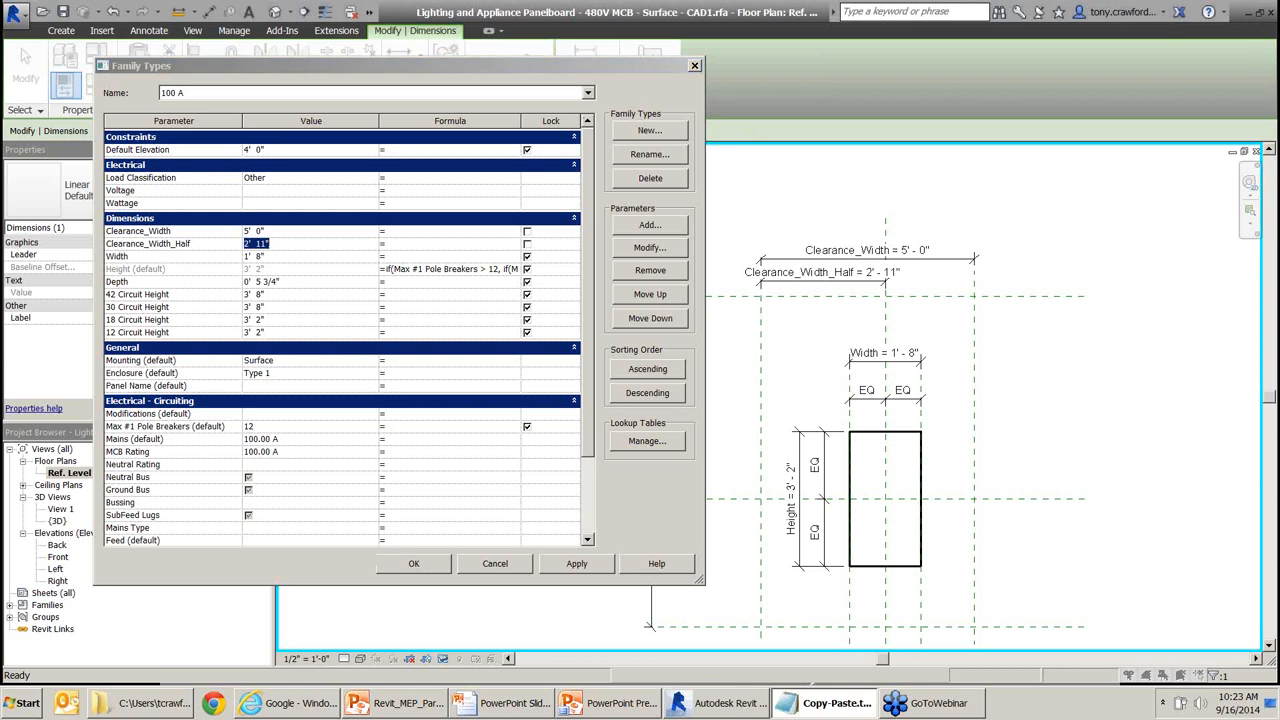
click(334, 244)
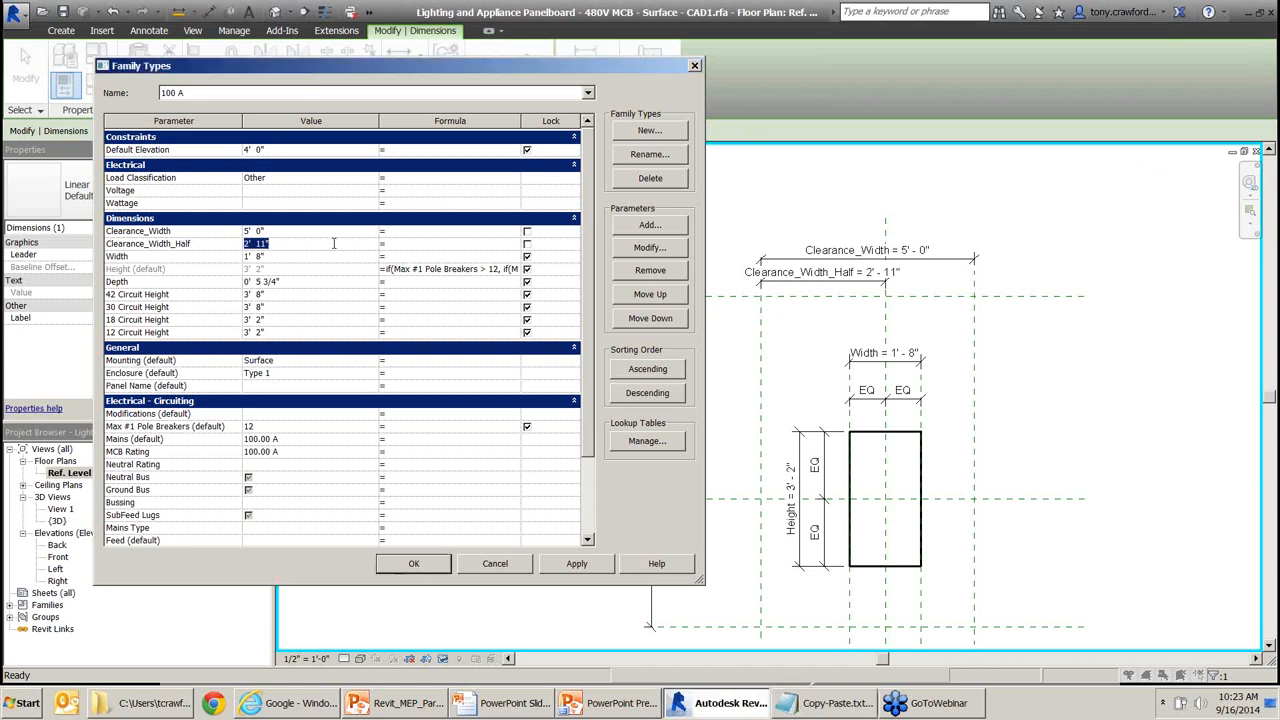
key(BackSpace)
text(Clearance_Width)
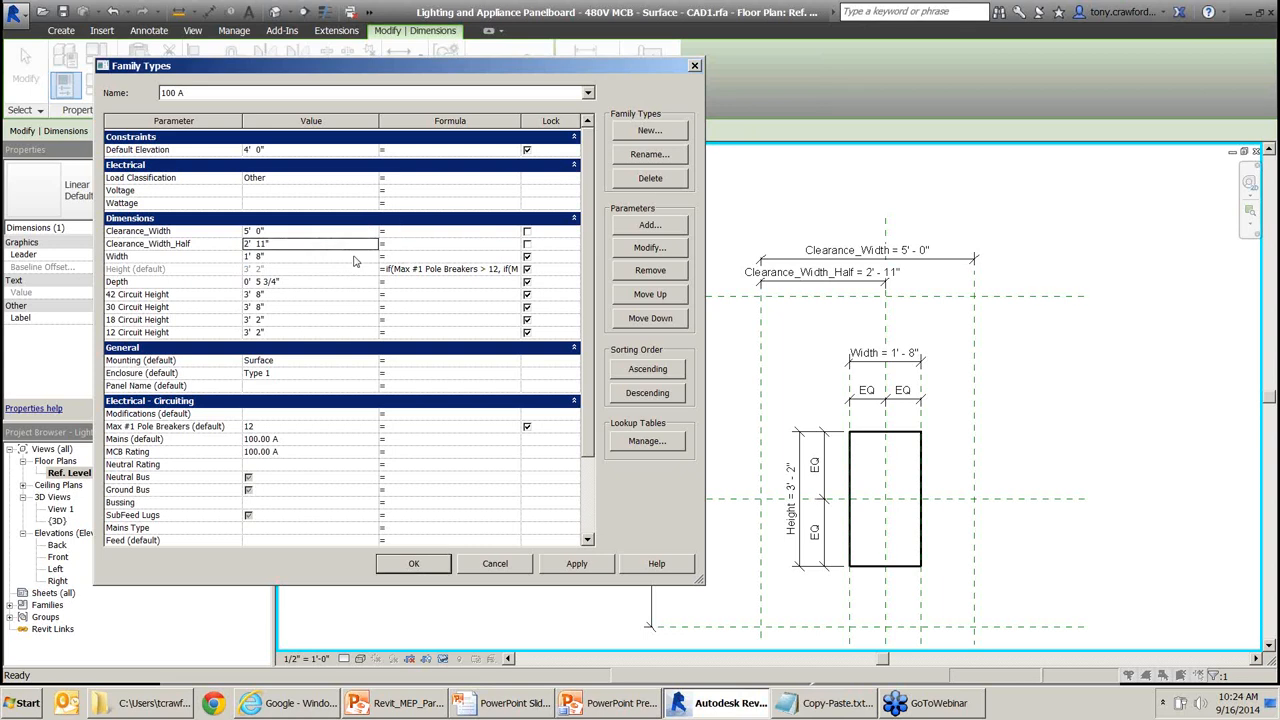
click(397, 244)
Give Clearance_Width_Half the formula Clearance_Width / 2 and apply it.
click(469, 243)
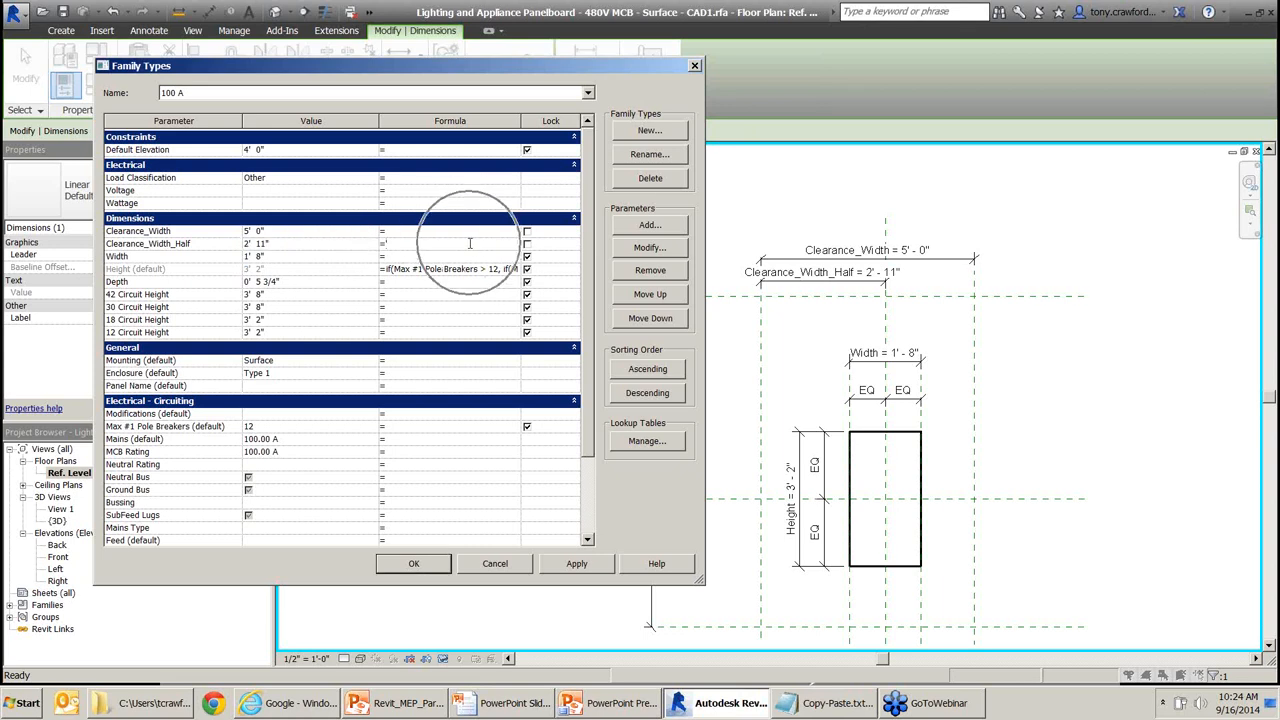
text(Clearance_Width)
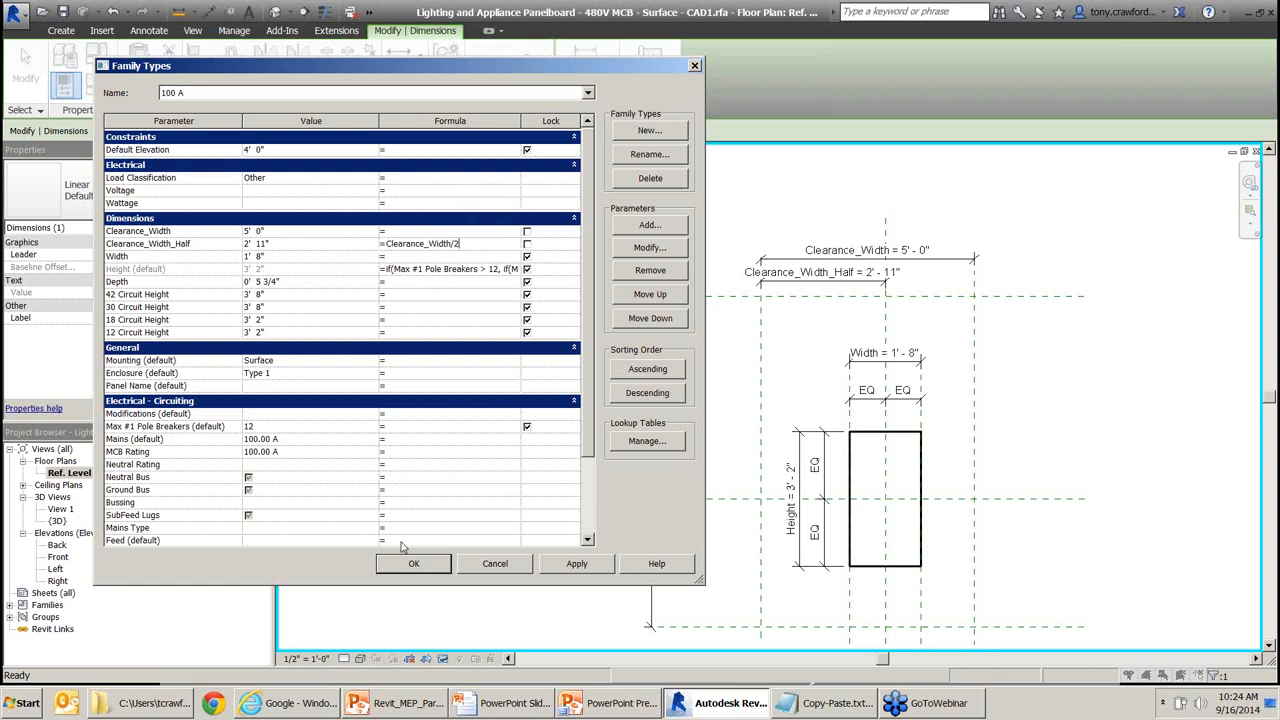
click(587, 568)
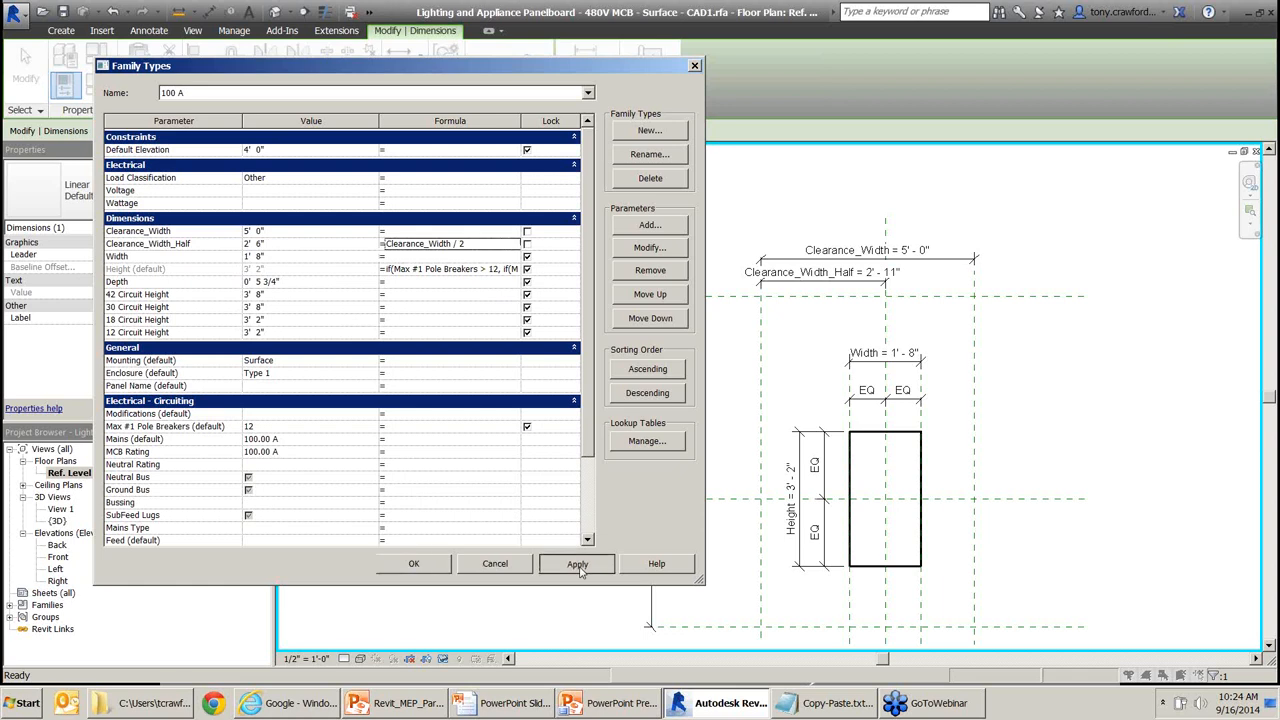
Flex Clearance_Width to 6' 0", then settle it at 4' 0" and accept the changes.
click(312, 230)
text(6)
key(Tab)
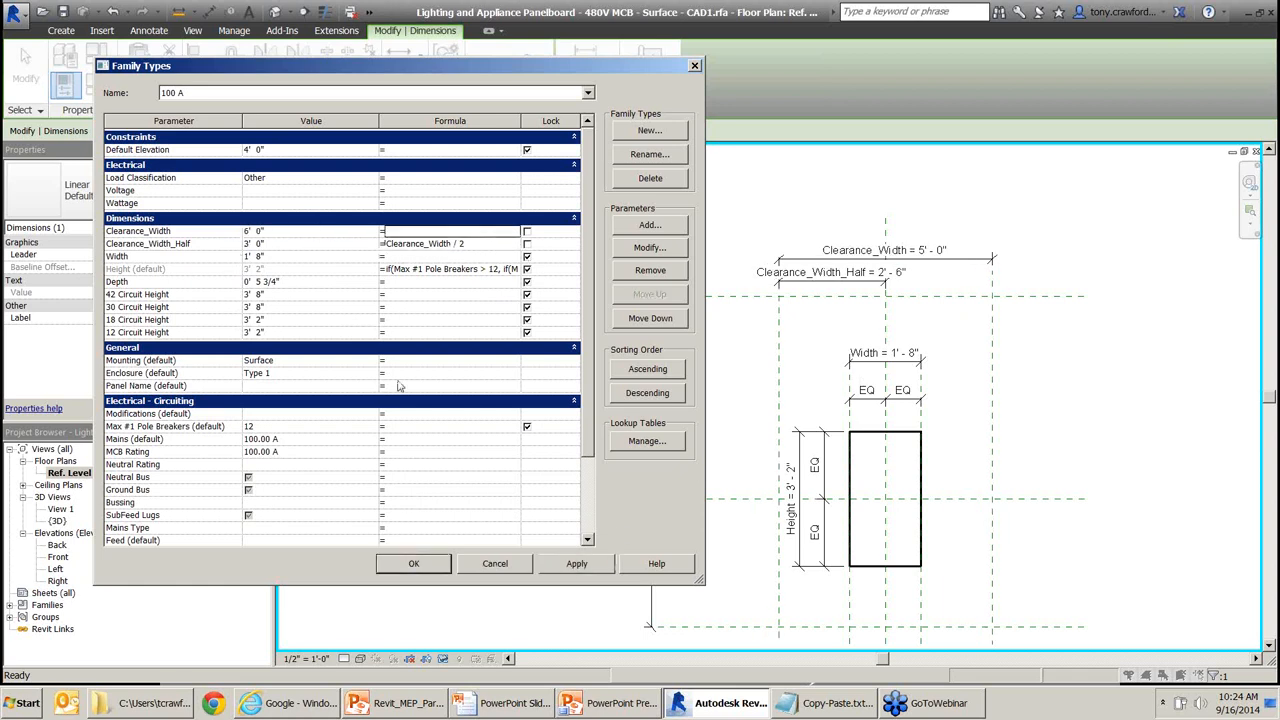
click(570, 563)
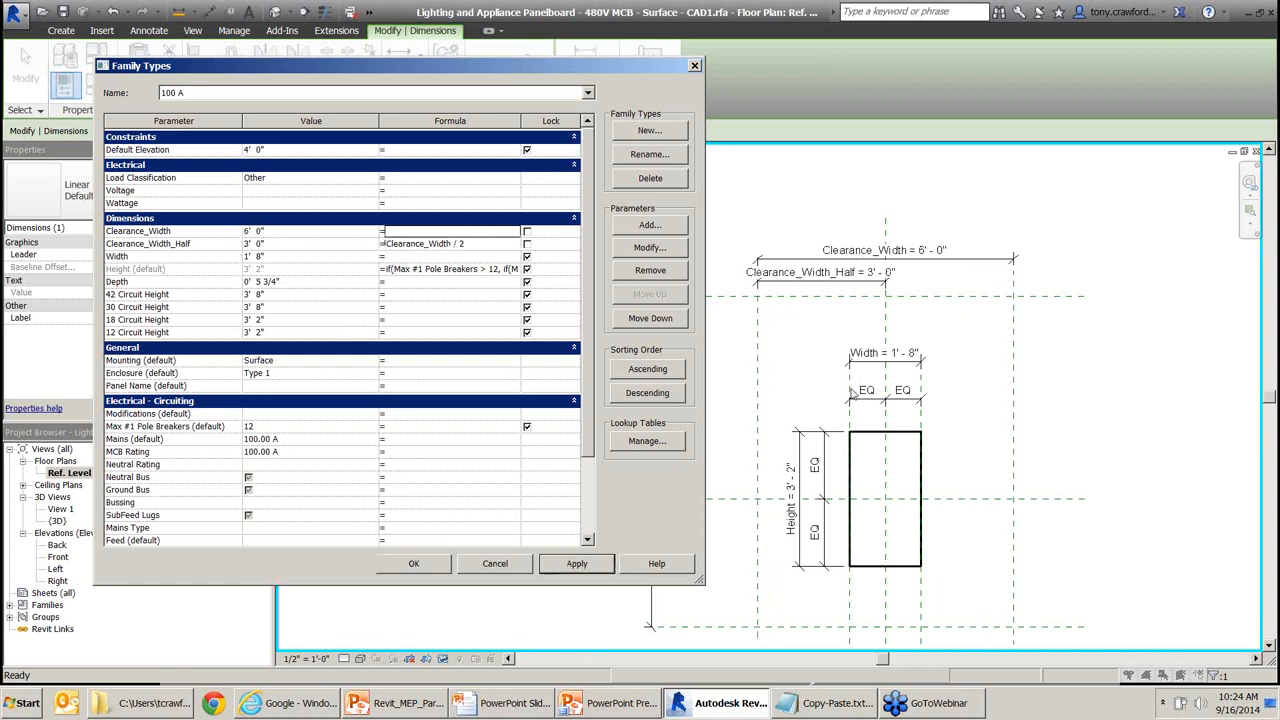
click(313, 232)
text(4)
key(Tab)
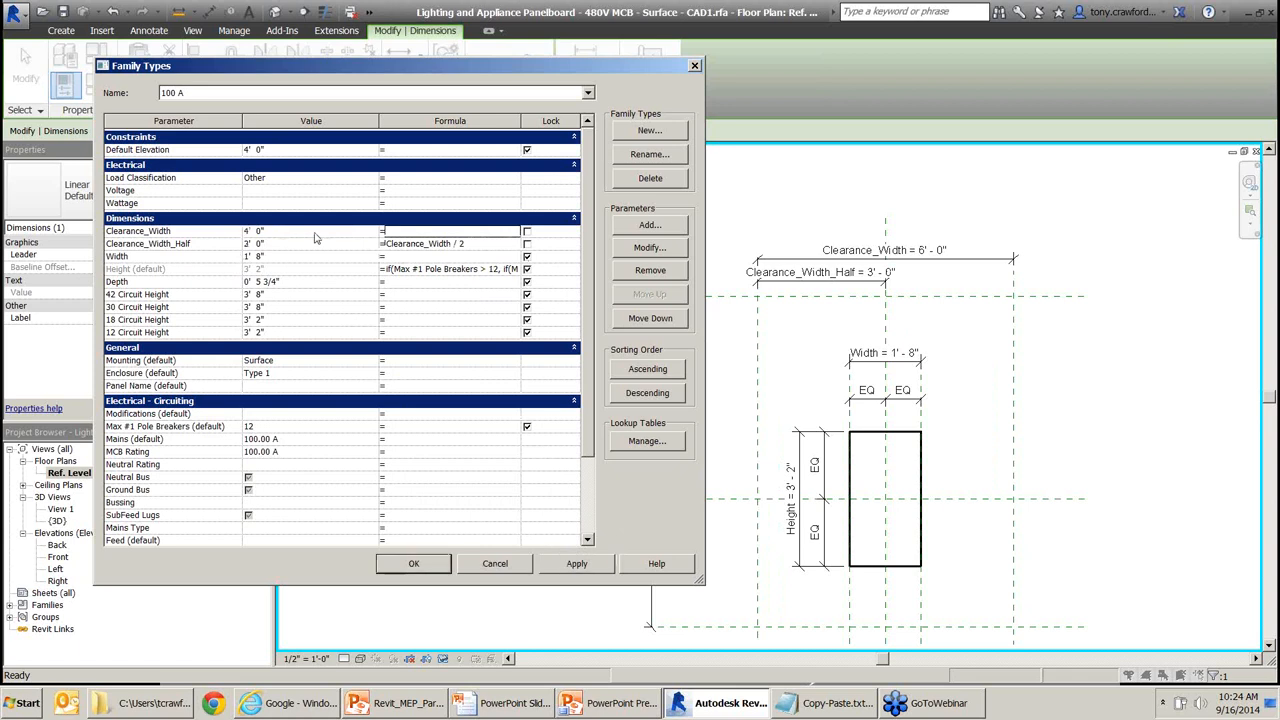
click(580, 563)
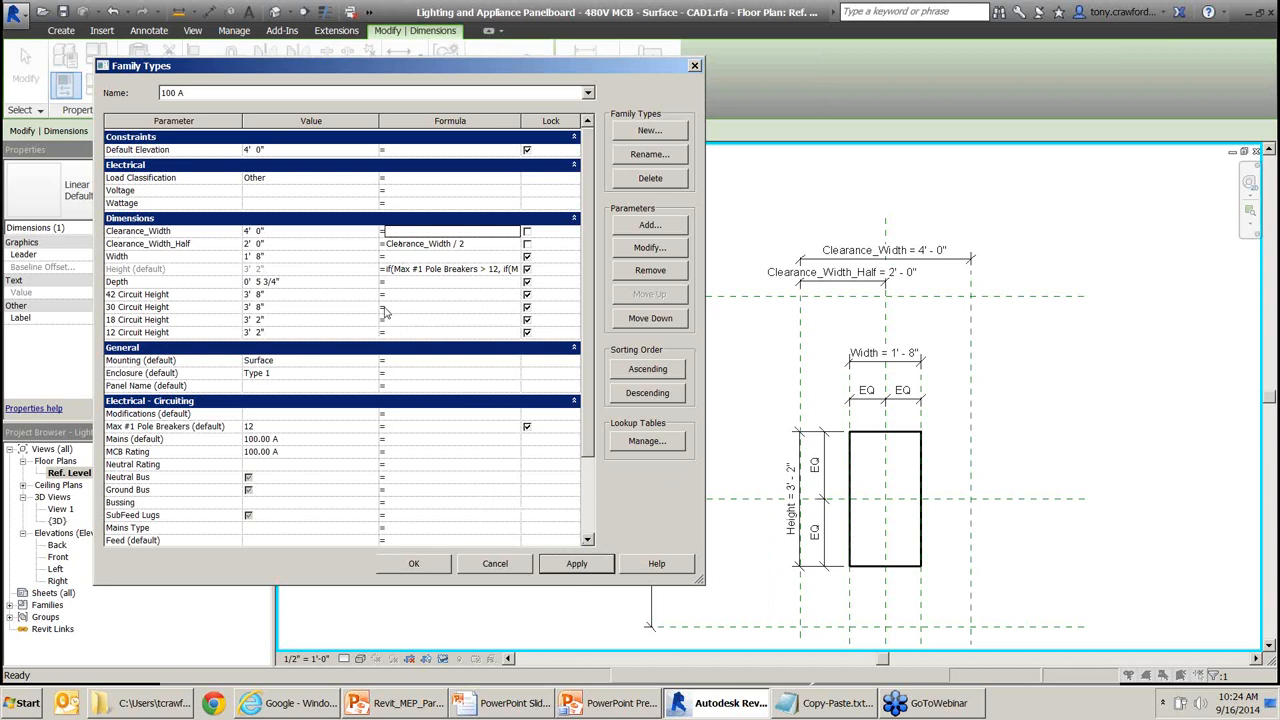
click(414, 566)
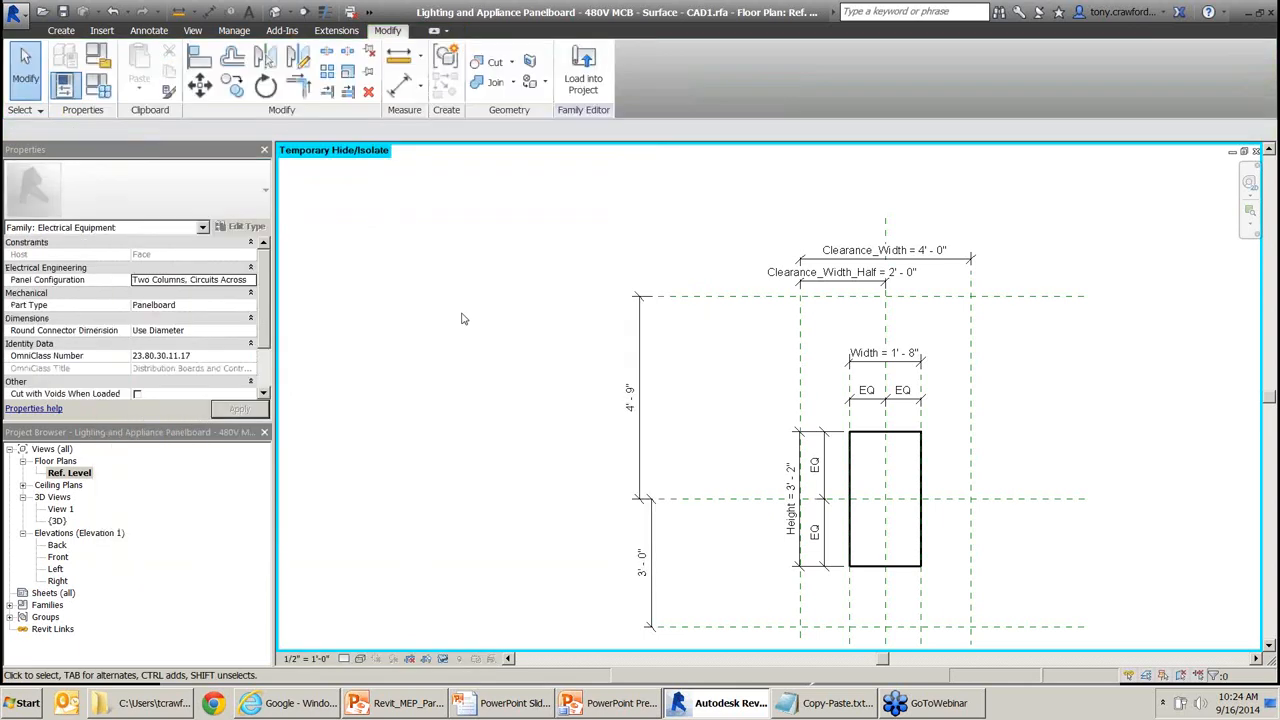
key(alt+Tab)
key(alt+Tab)
key(alt+Tab)
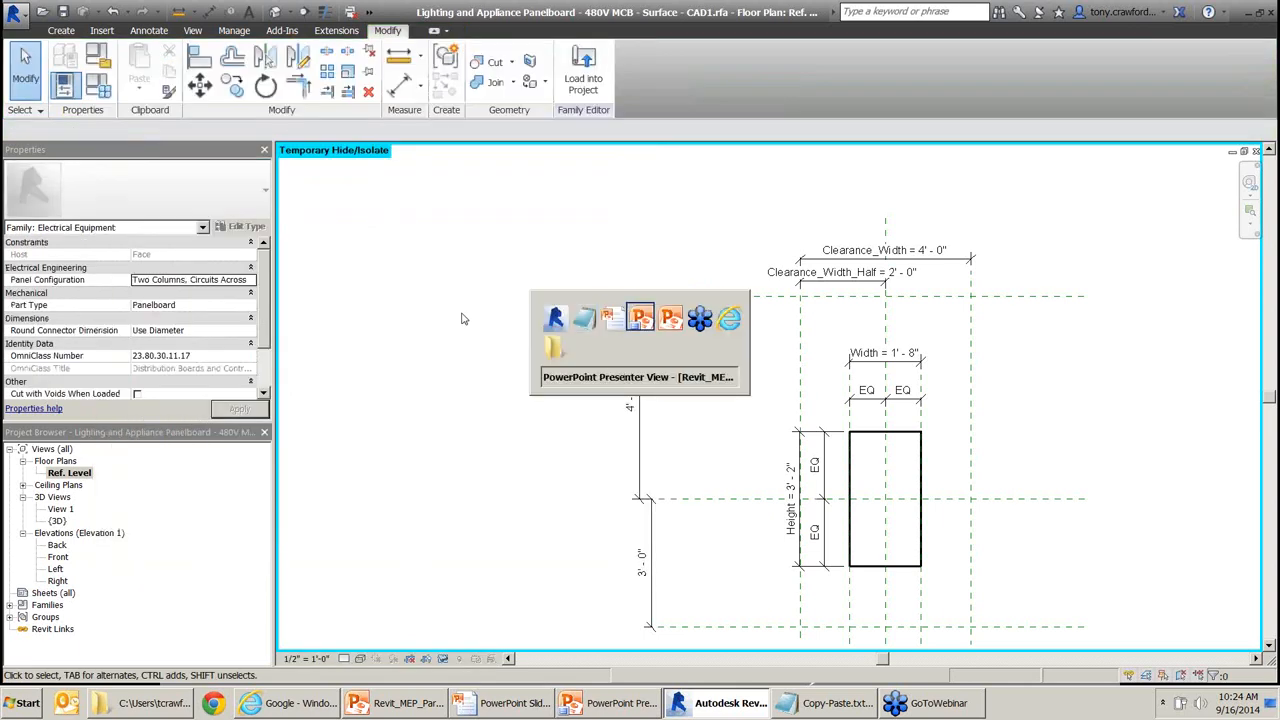
key(alt+shift+Tab)
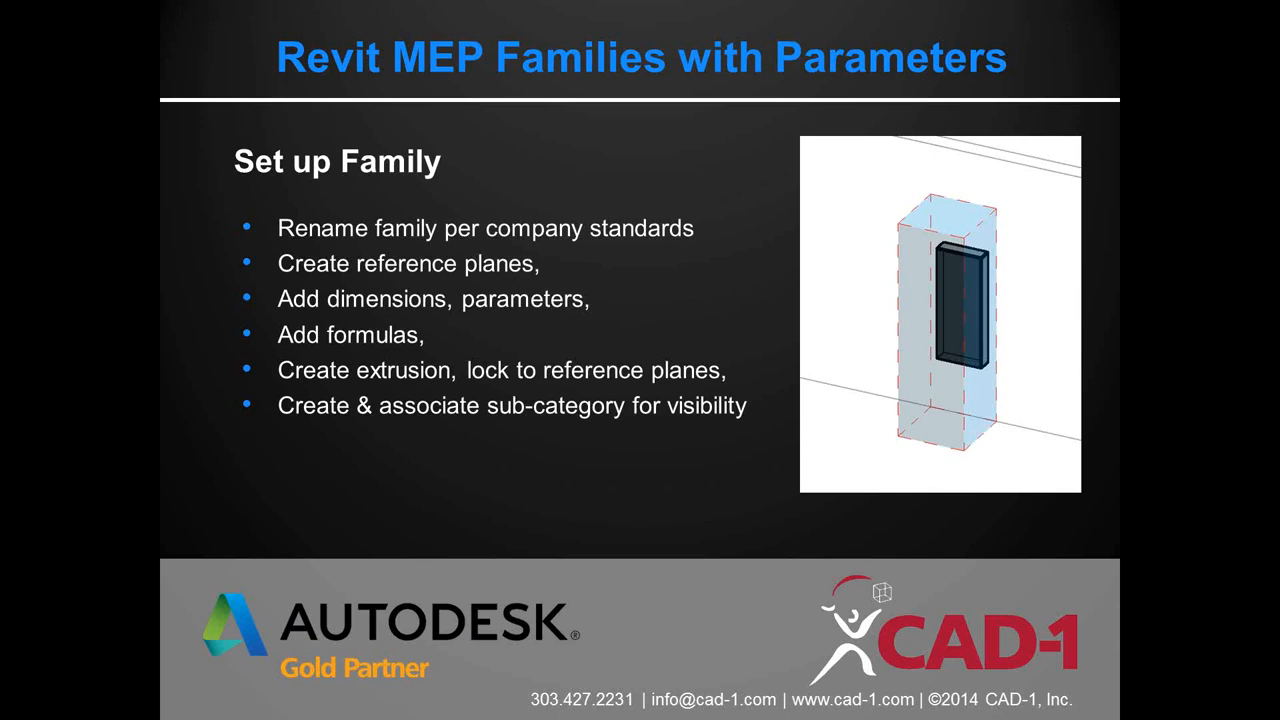
key(alt+Tab)
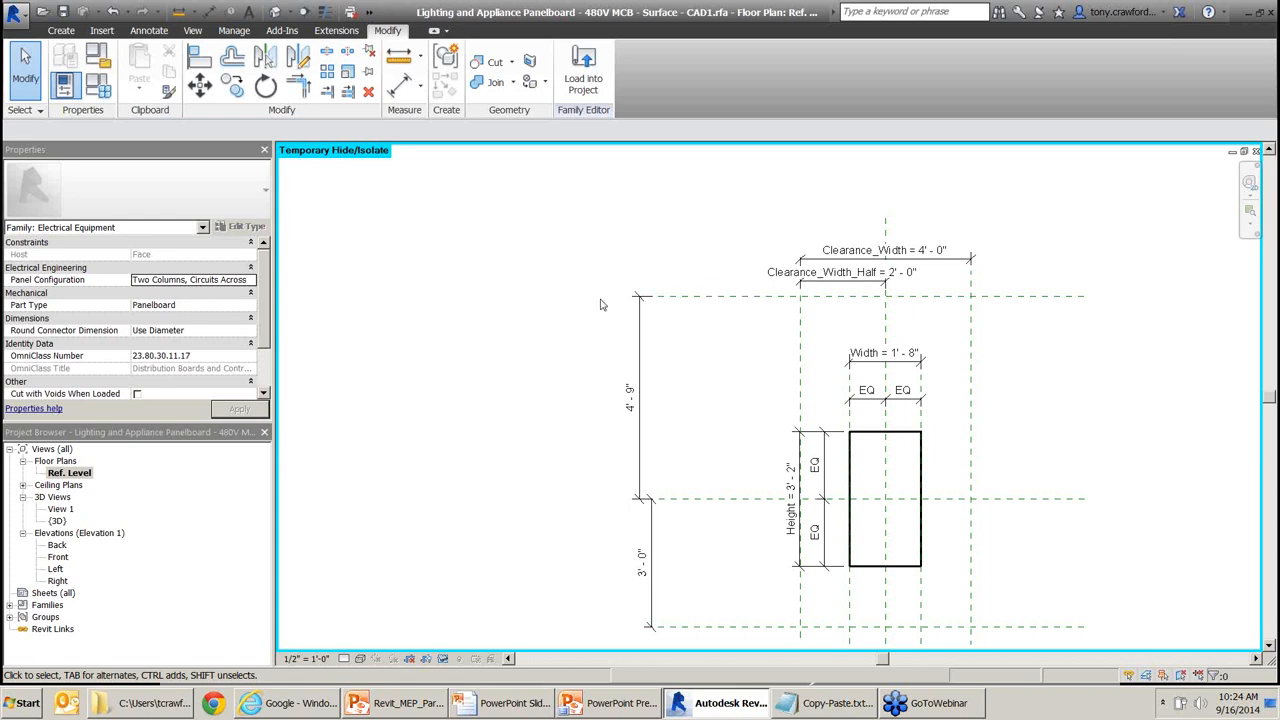
Check the family's 3D view, then return to the plan and shift it upward.
click(56, 524)
double_click(57, 521)
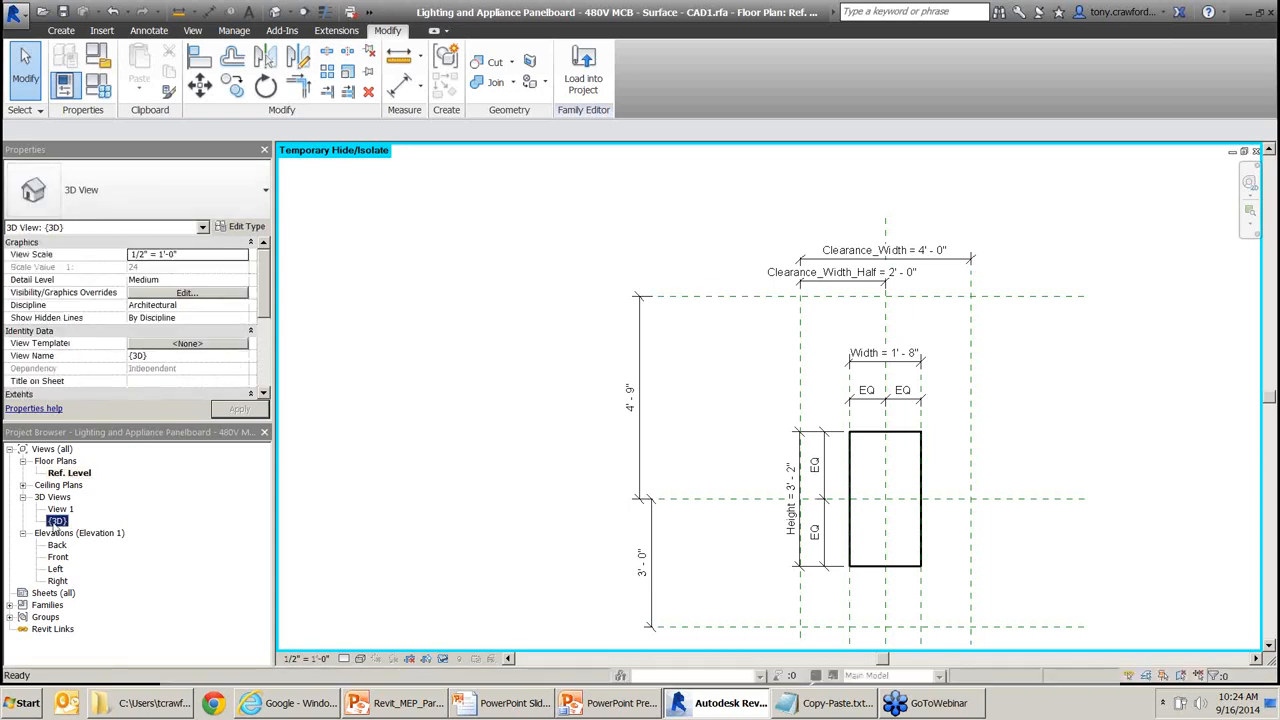
click(1257, 151)
middle_drag(731, 434, 738, 380)
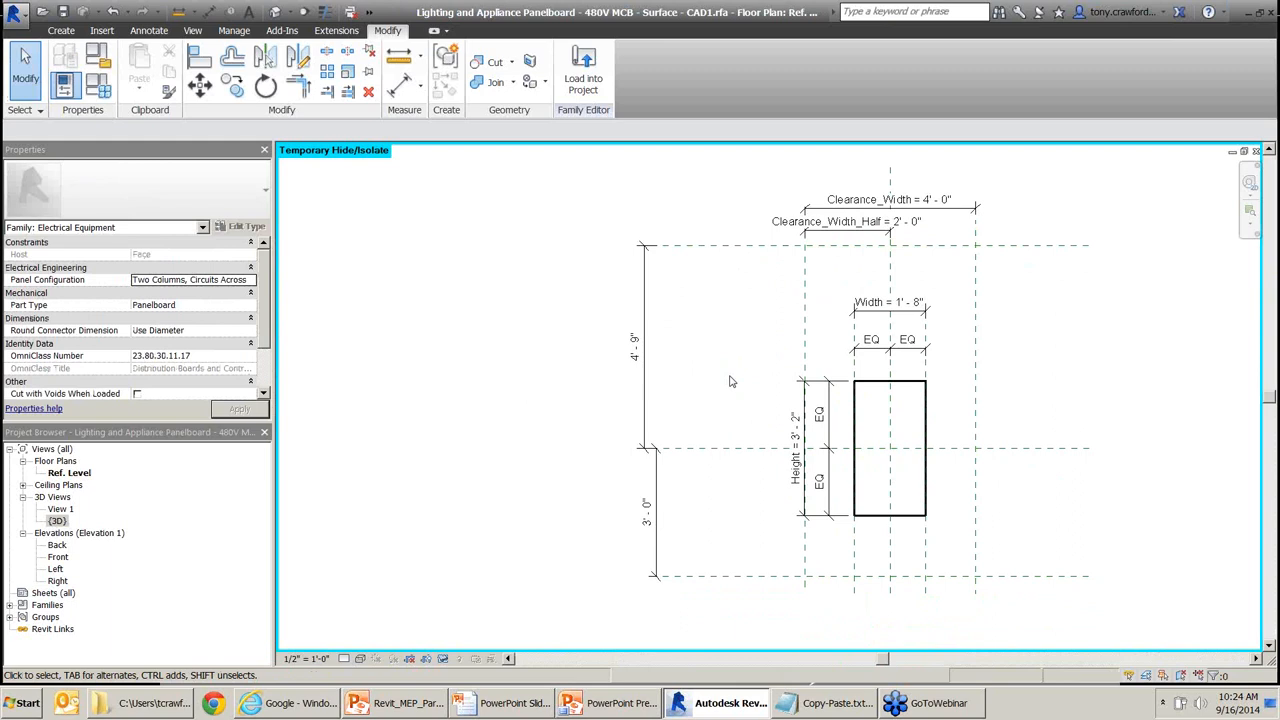
Inspect the Clearance_Top, Center and Clearance_Bottom planes and the 4' 9" and 3' 0" dimensions.
click(723, 254)
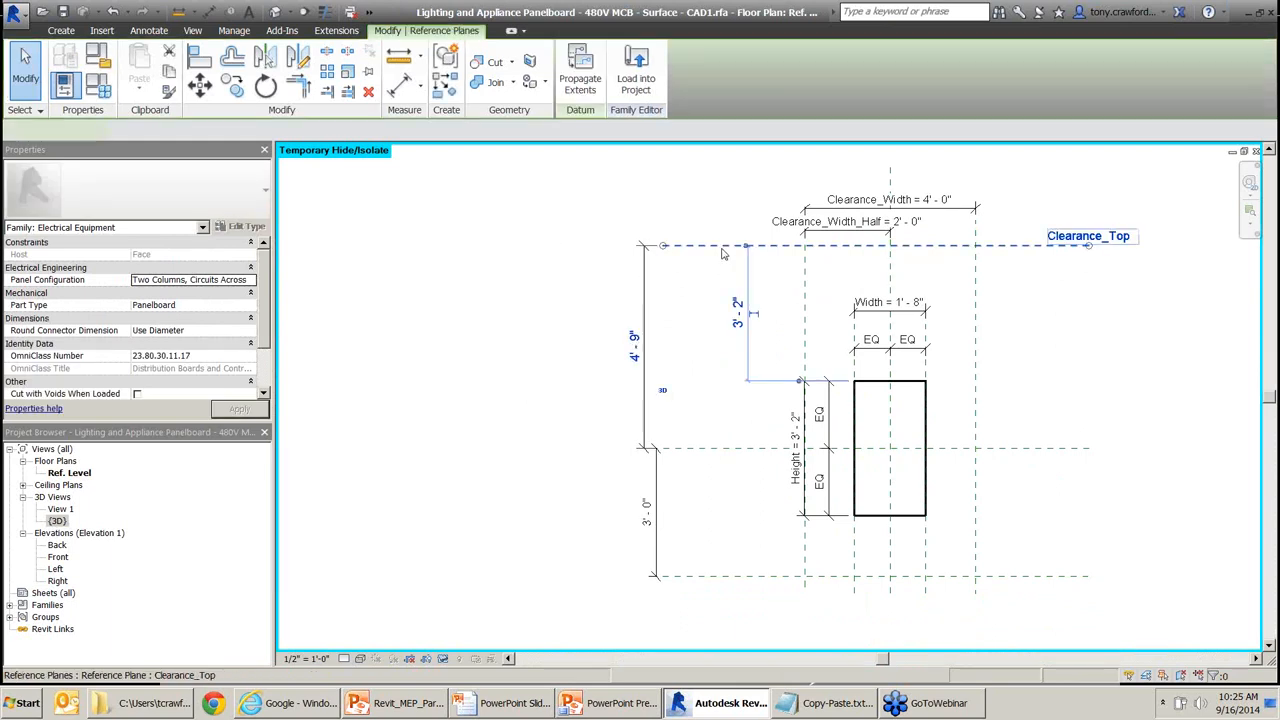
click(738, 448)
click(752, 578)
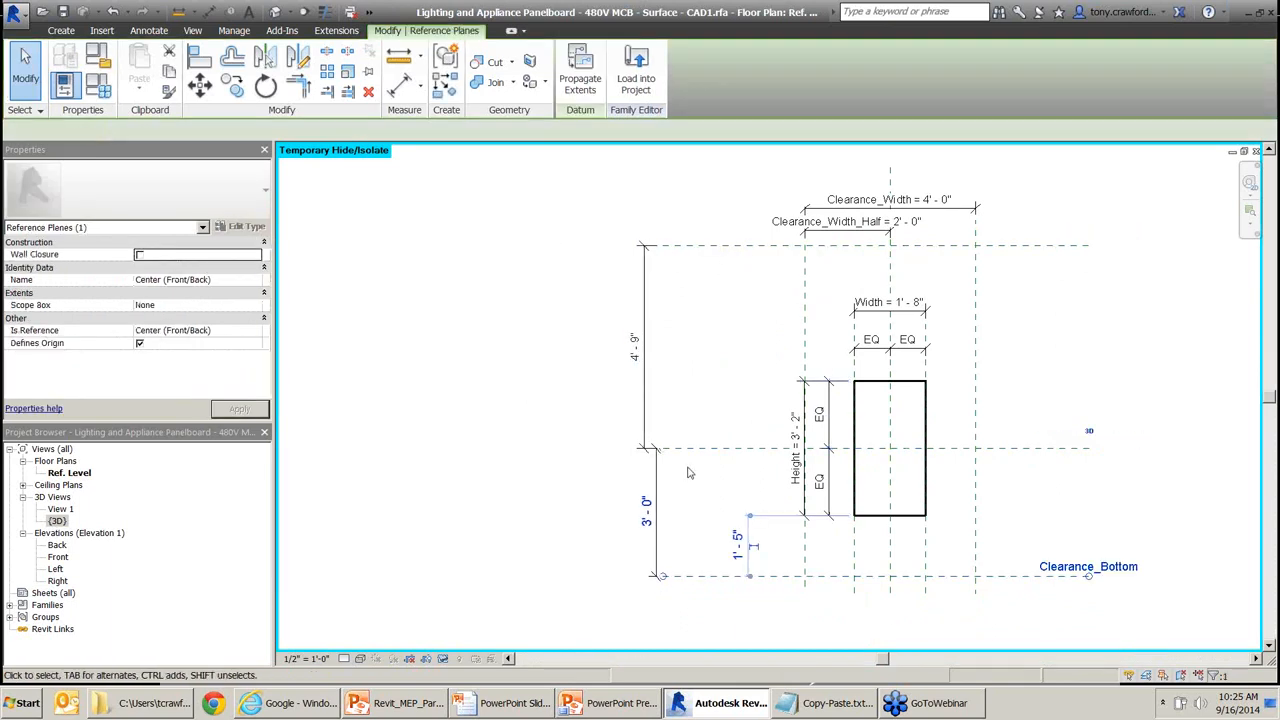
click(641, 347)
click(648, 512)
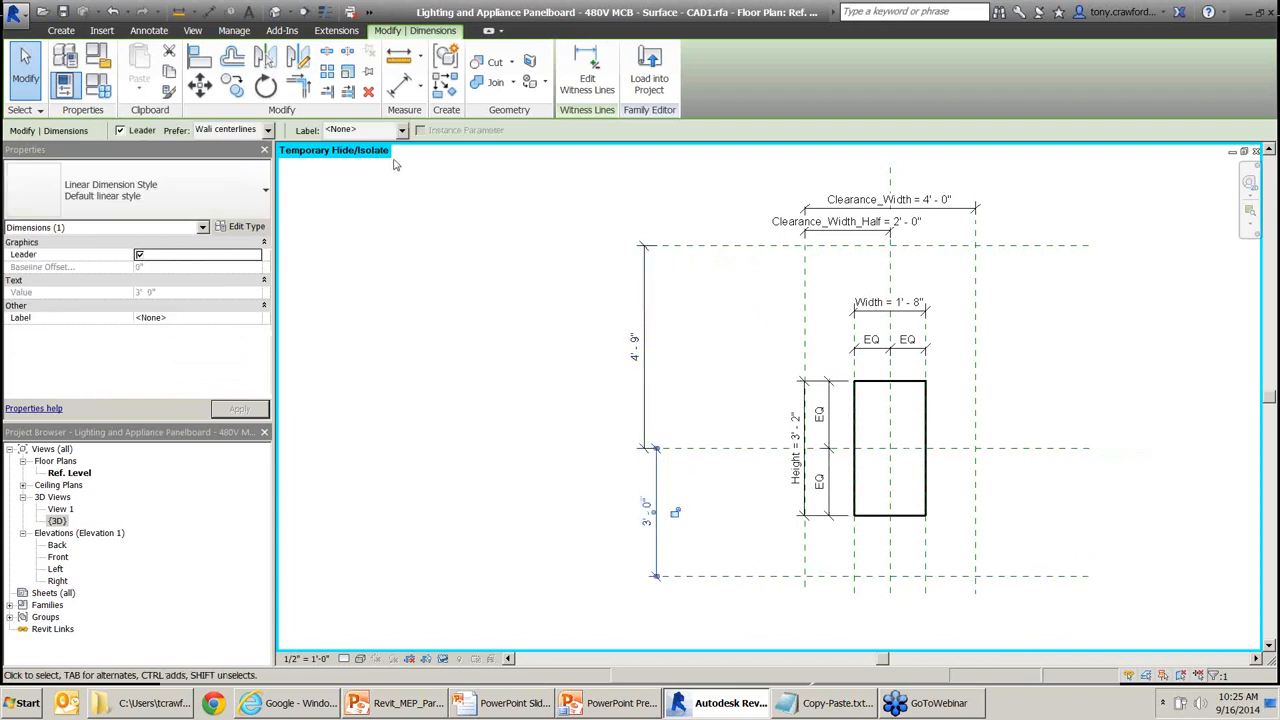
click(738, 315)
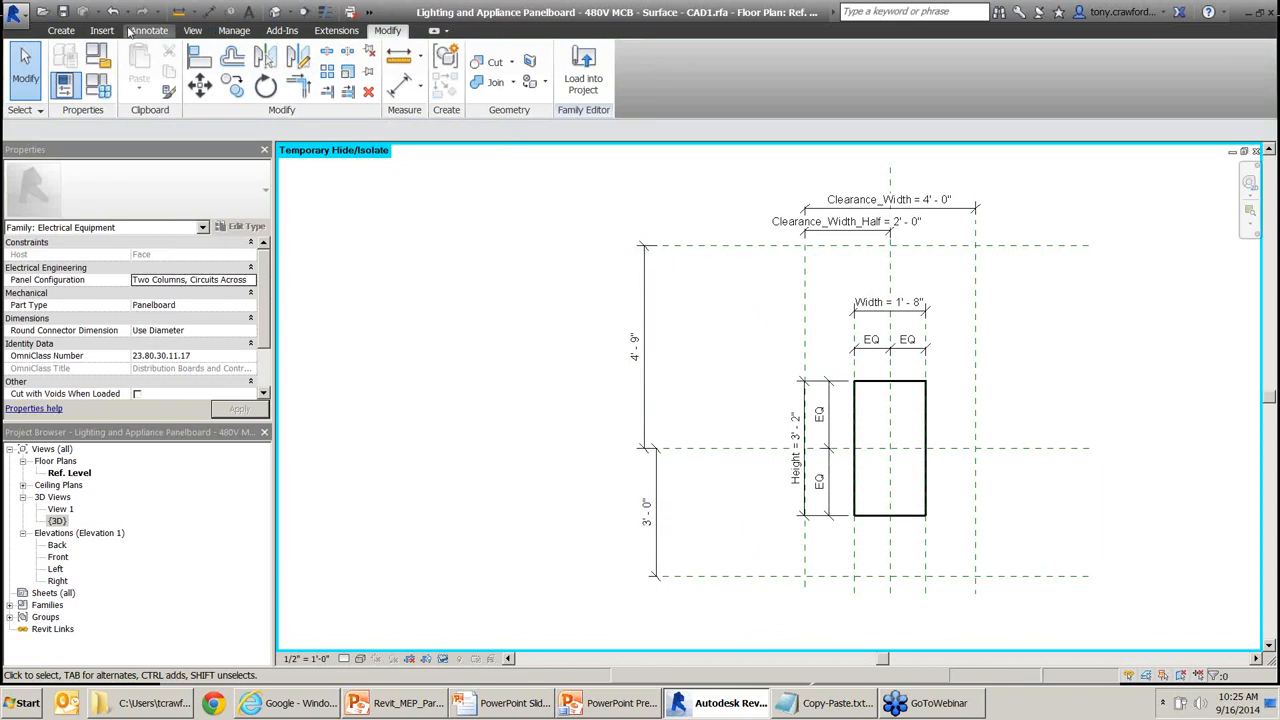
click(61, 31)
Sketch an extrusion rectangle from the Clearance_Top/Left to the Clearance_Bottom/Right intersection.
click(145, 70)
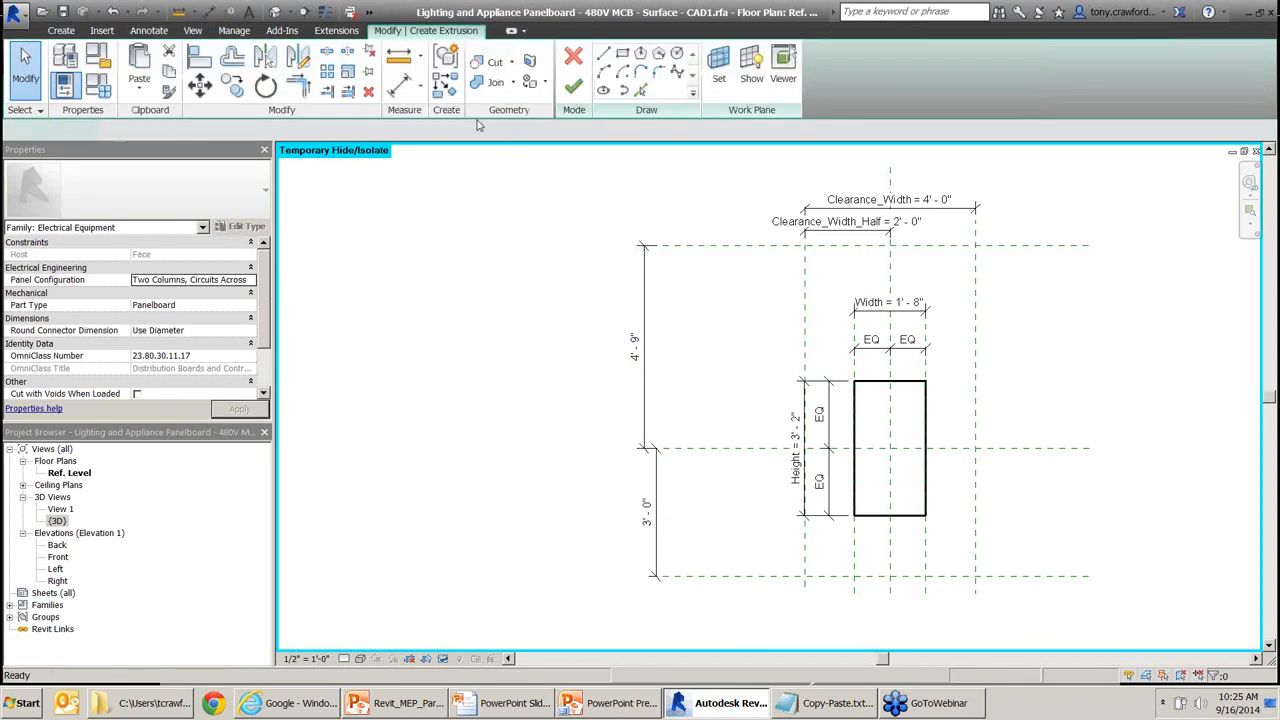
click(622, 54)
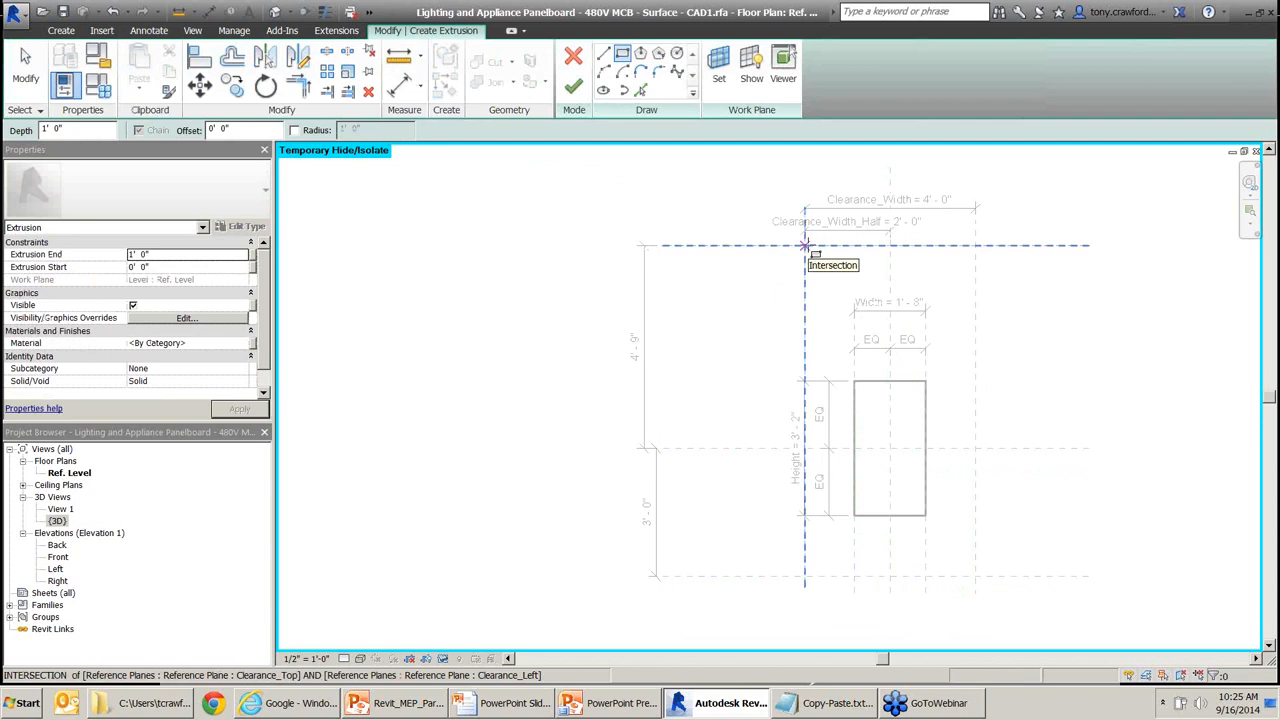
click(806, 245)
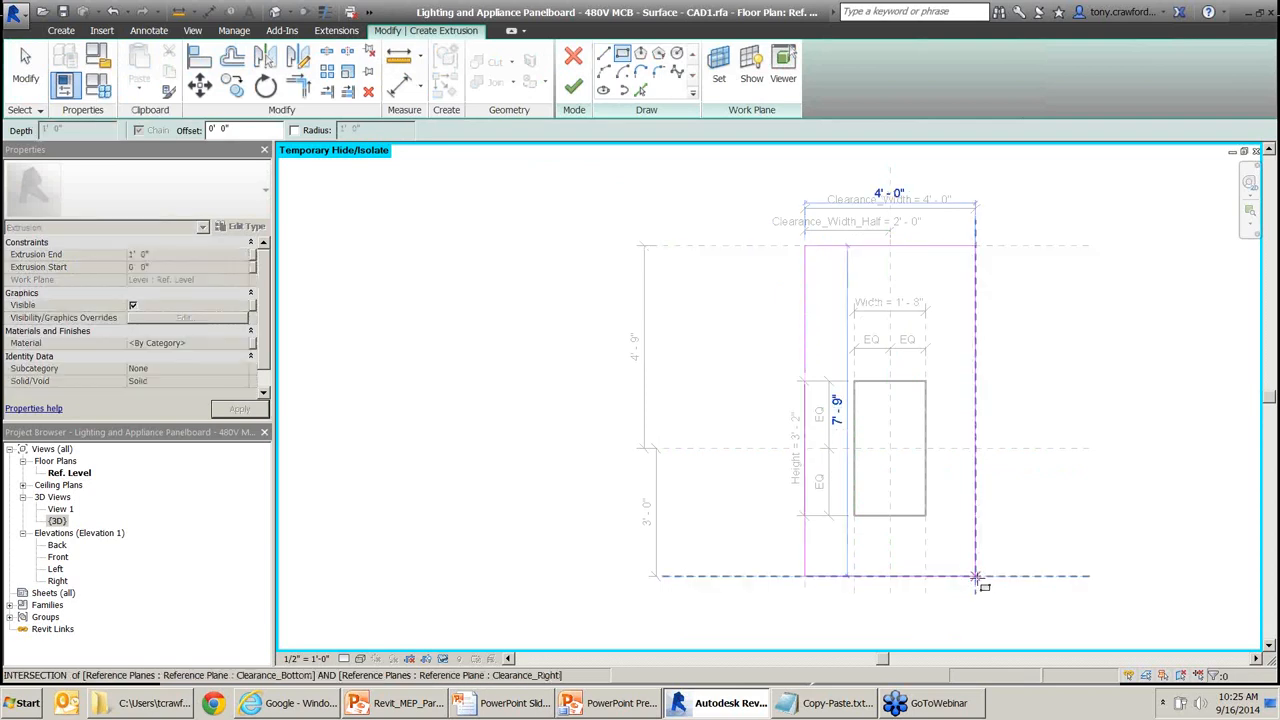
click(976, 577)
click(976, 577)
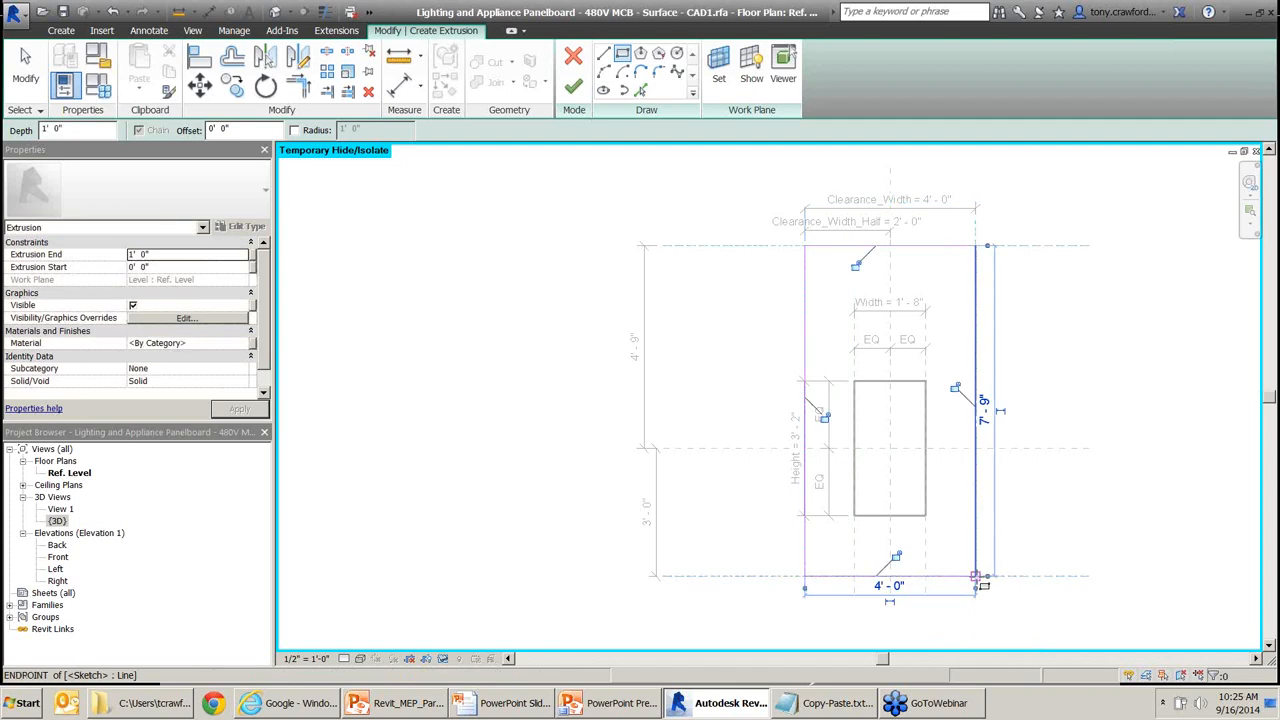
Lock the top, left, right and bottom sketch lines to their clearance planes.
click(856, 263)
click(823, 417)
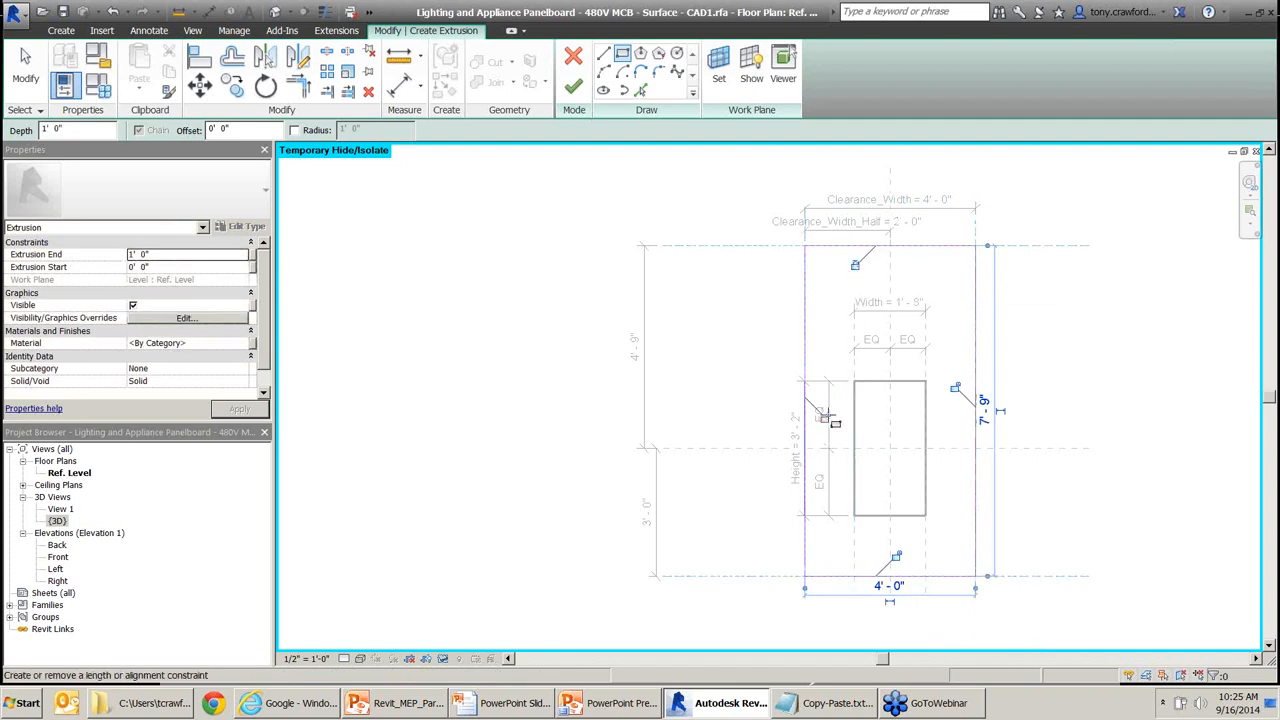
click(956, 389)
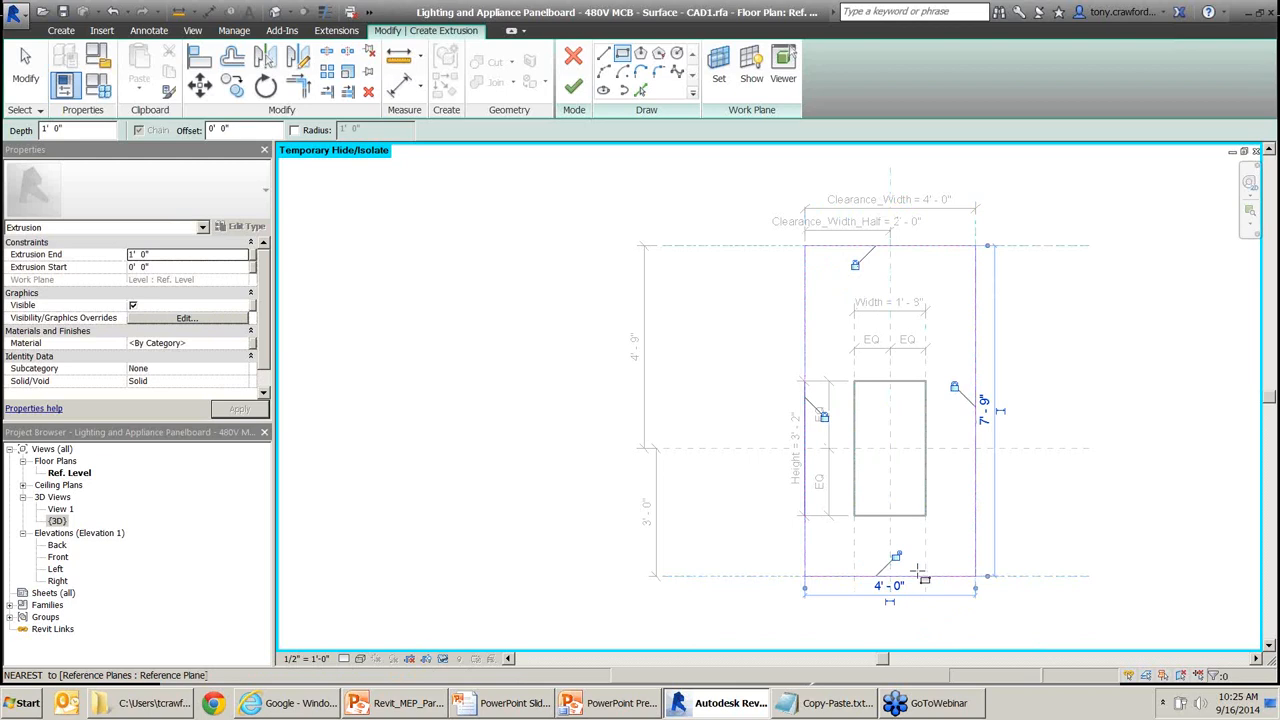
click(896, 557)
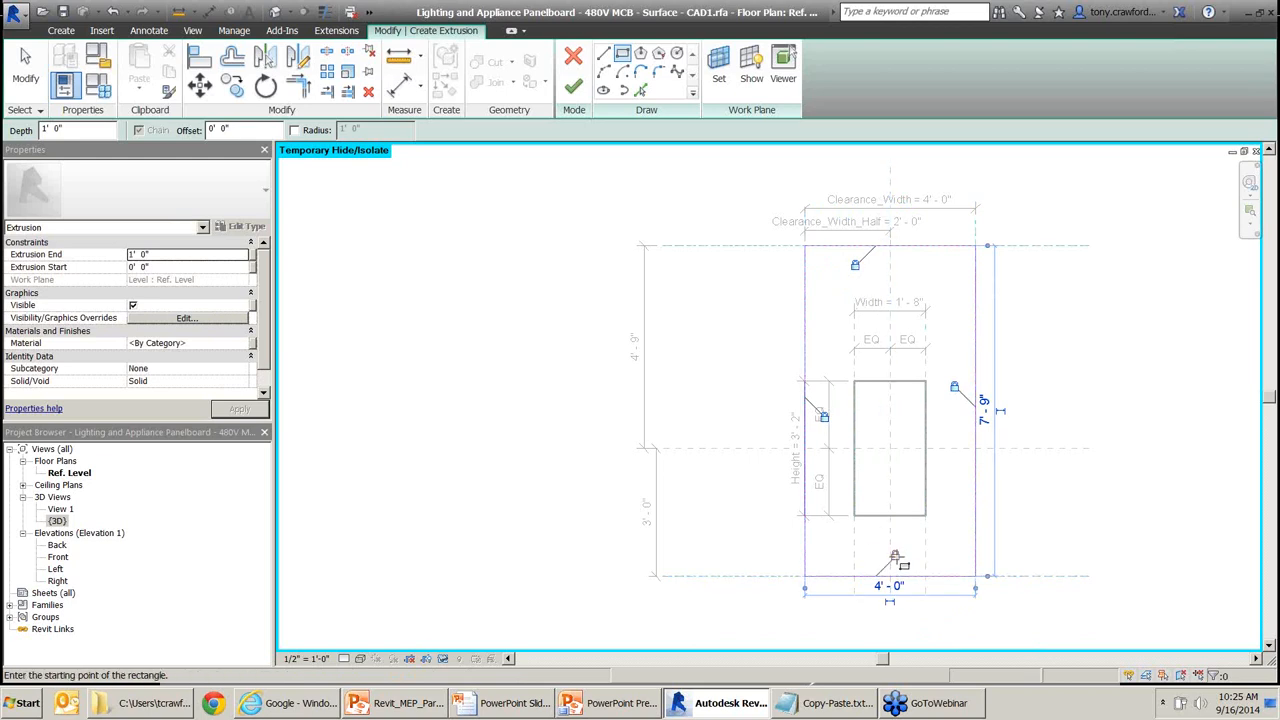
Set the extrusion depth to 3' 0" in the Options Bar.
click(105, 133)
text(13)
key(BackSpace)
key(BackSpace)
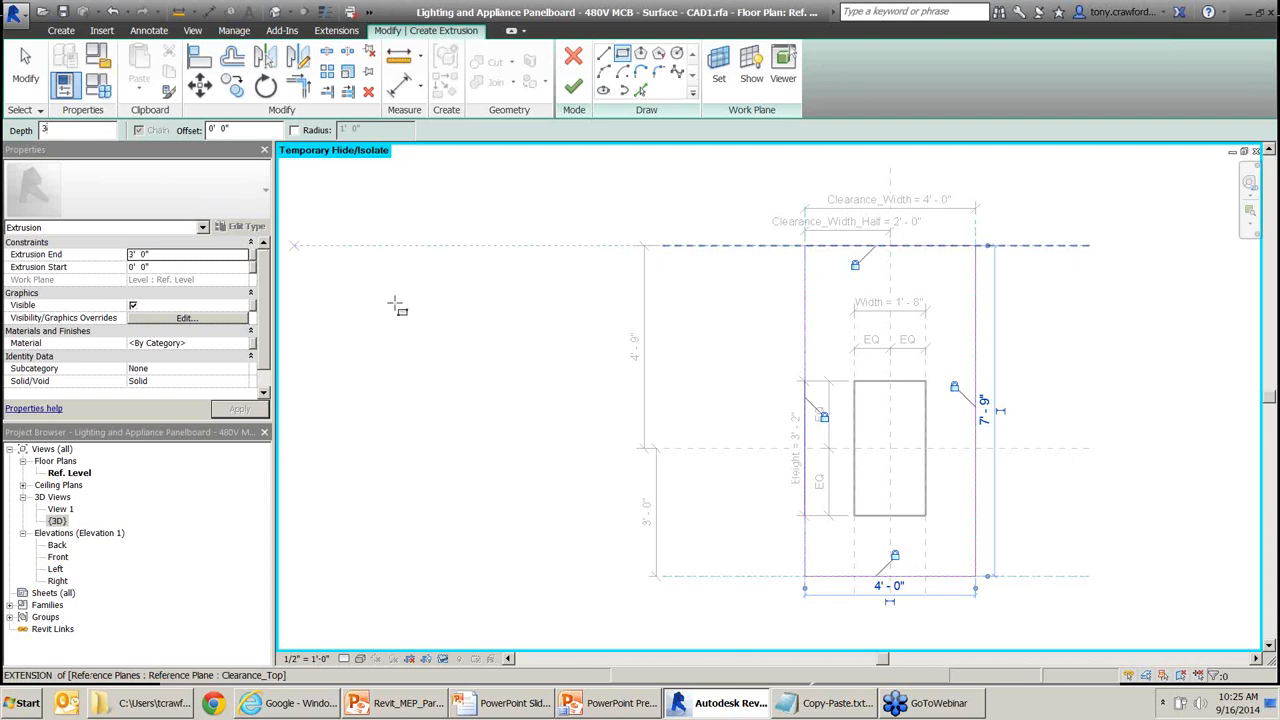
key(F12)
mouse_move(130, 202)
mouse_down()
mouse_move(48, 142)
mouse_move(62, 137)
mouse_up()
drag(820, 182, 857, 248)
drag(729, 333, 784, 394)
drag(1022, 328, 964, 386)
drag(938, 530, 896, 564)
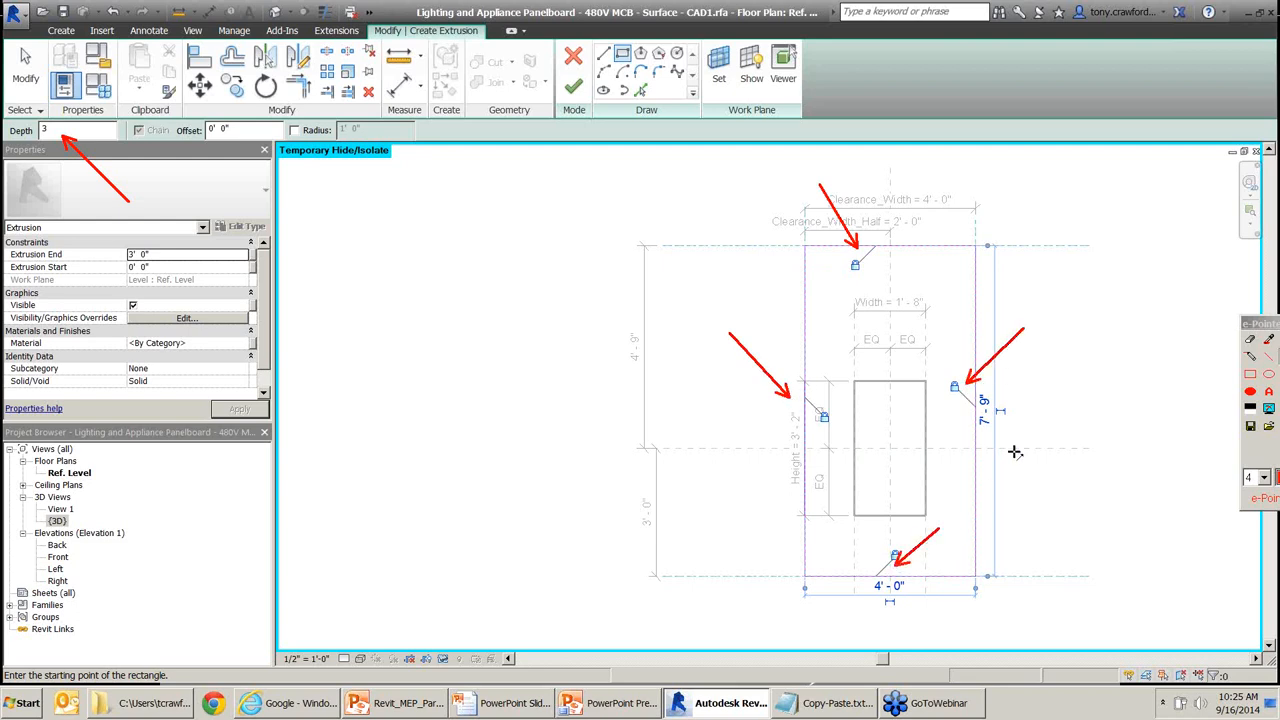
key(Escape)
Finish the clearance extrusion and view it in the 3D view.
key(ctrl)
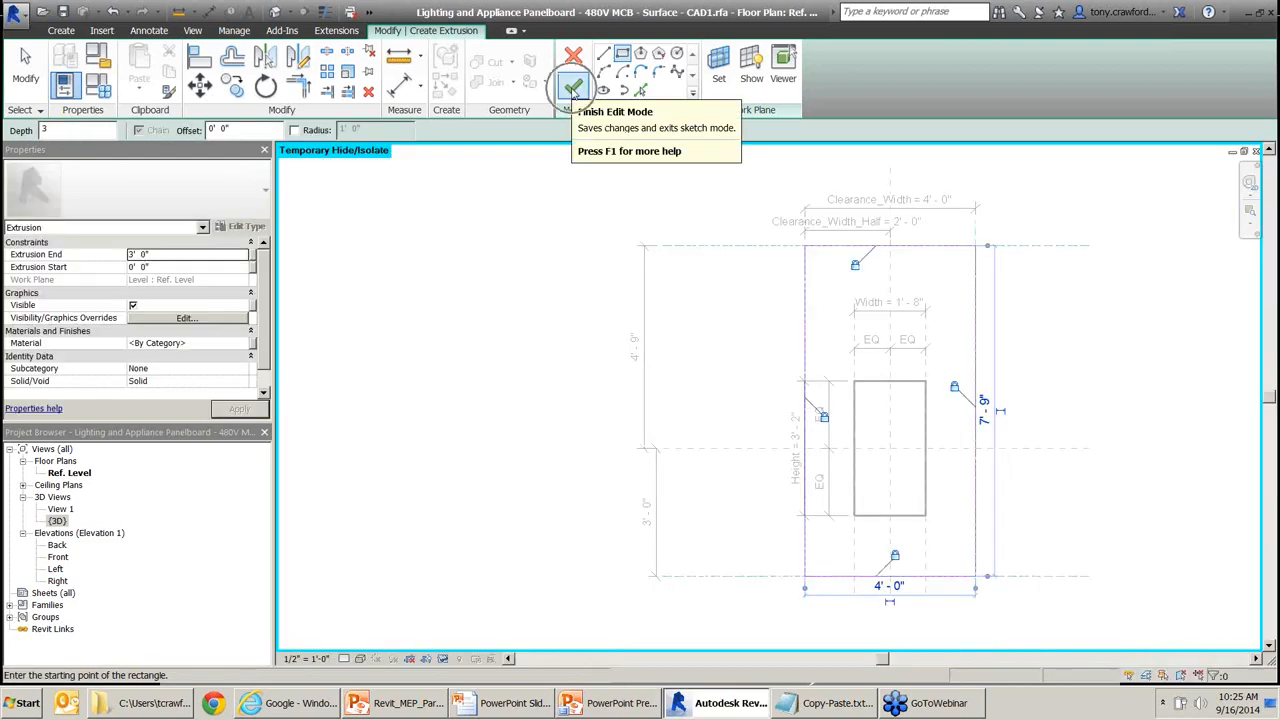
click(573, 90)
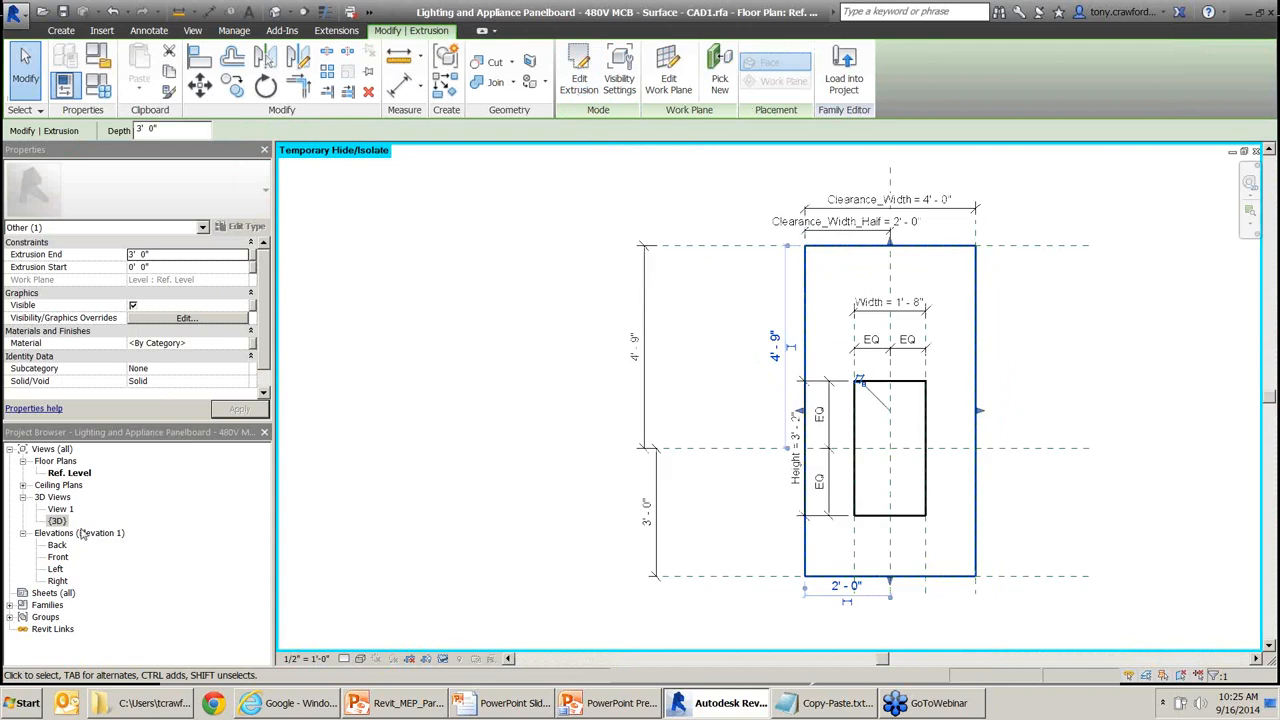
double_click(42, 520)
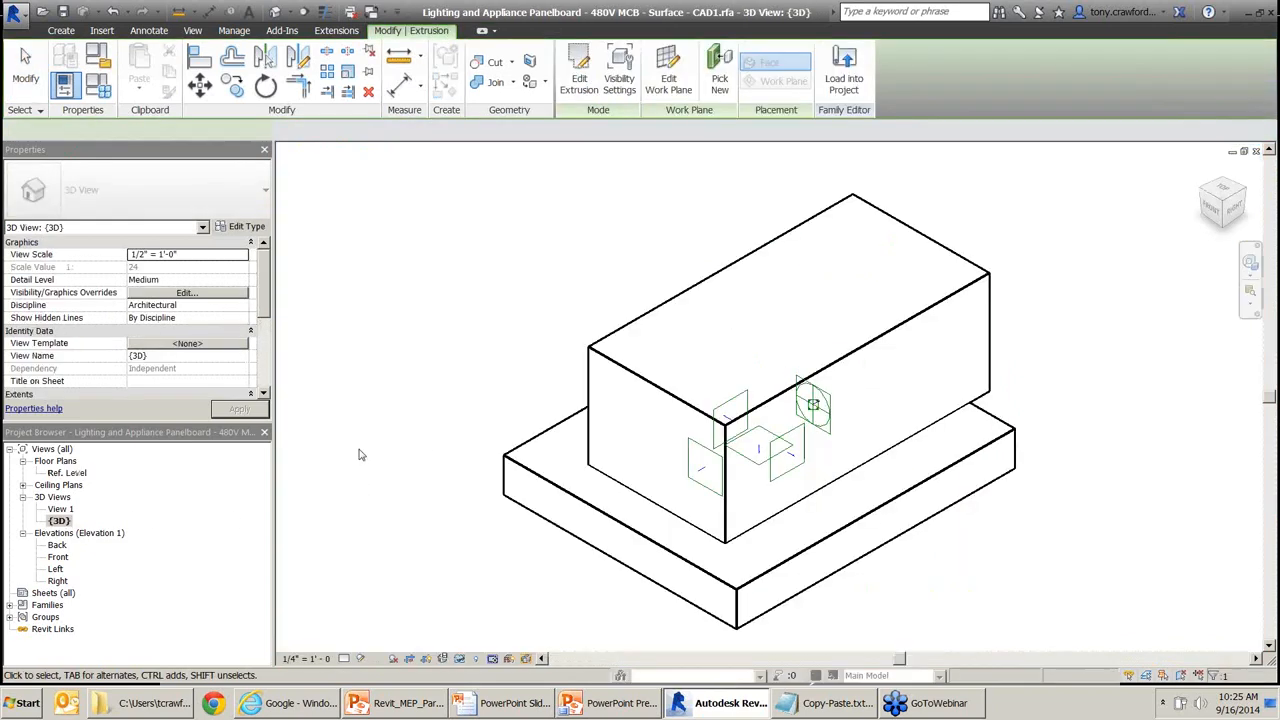
middle_drag(466, 437, 744, 459)
scroll(743, 459, down, 1)
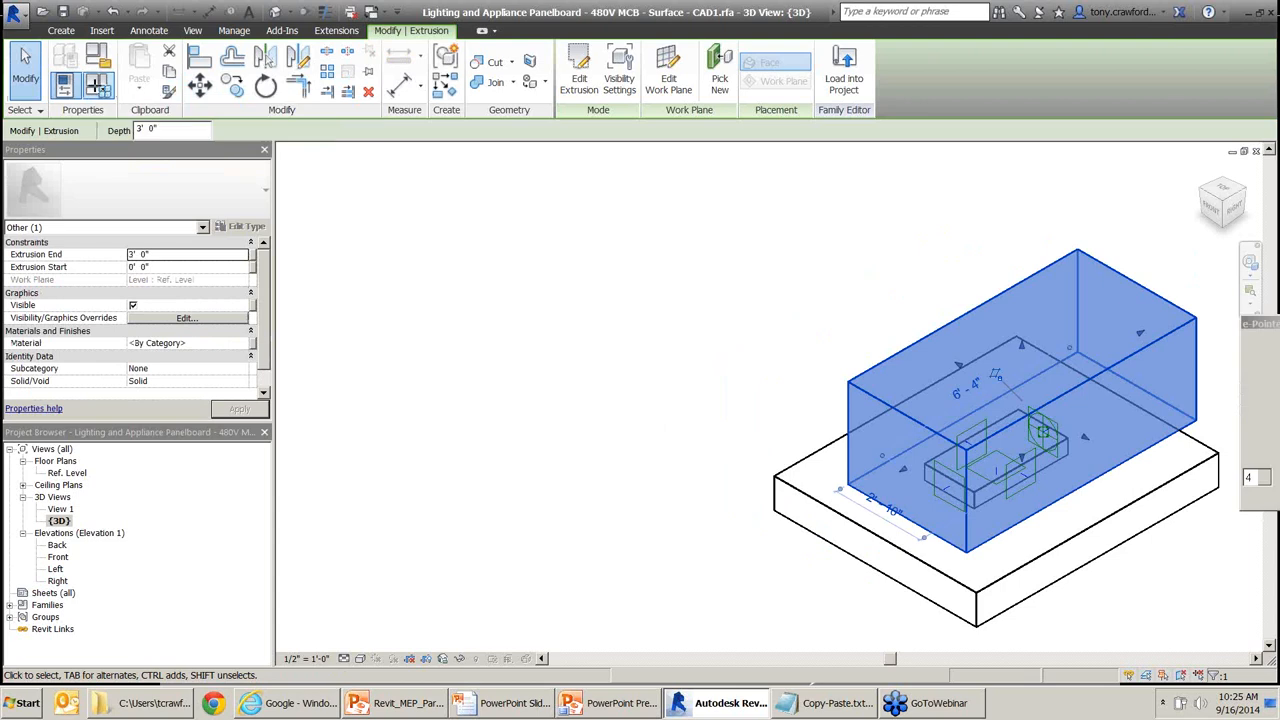
drag(268, 198, 118, 92)
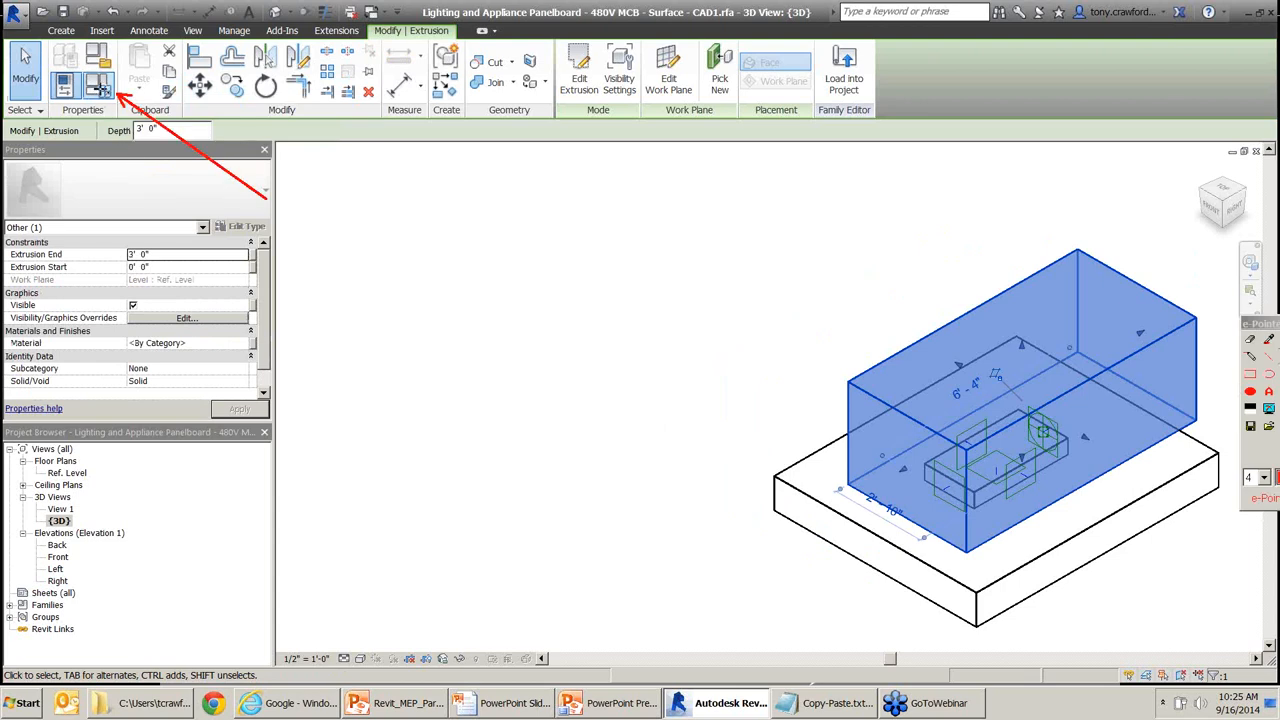
Flex Clearance_Width to 2' 0", then restore it to 4' 0" and accept.
click(99, 91)
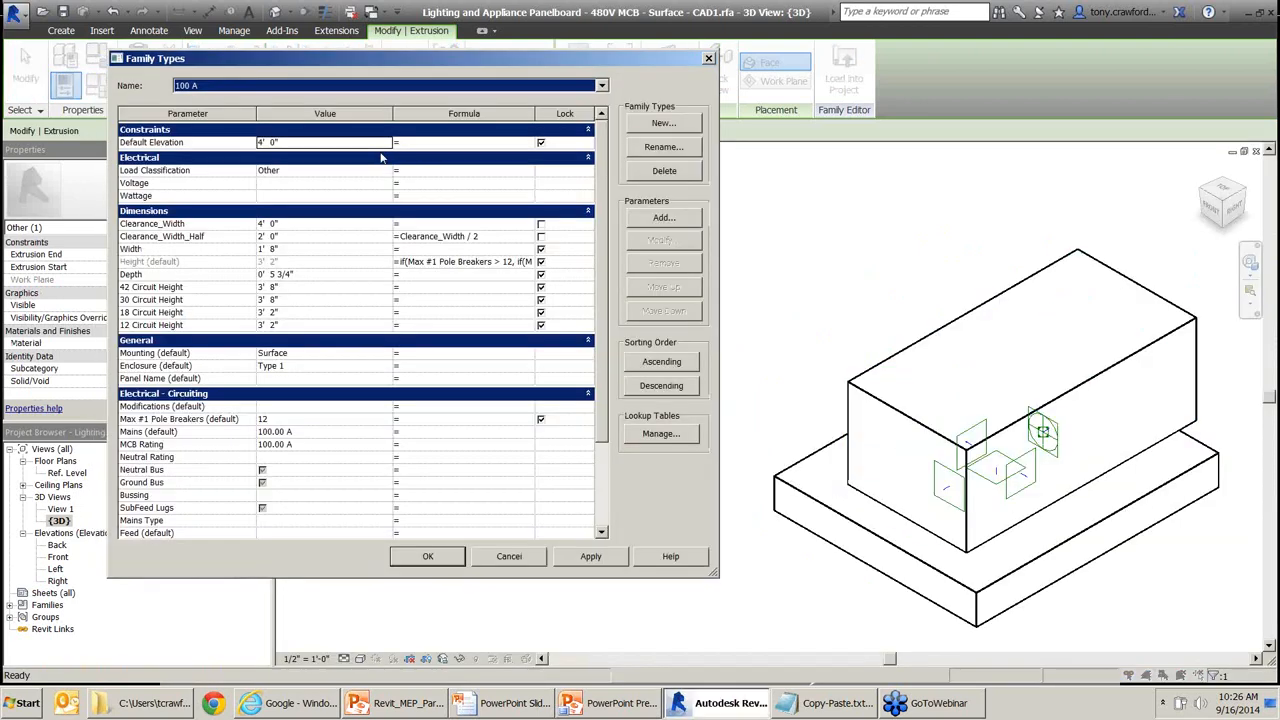
click(292, 226)
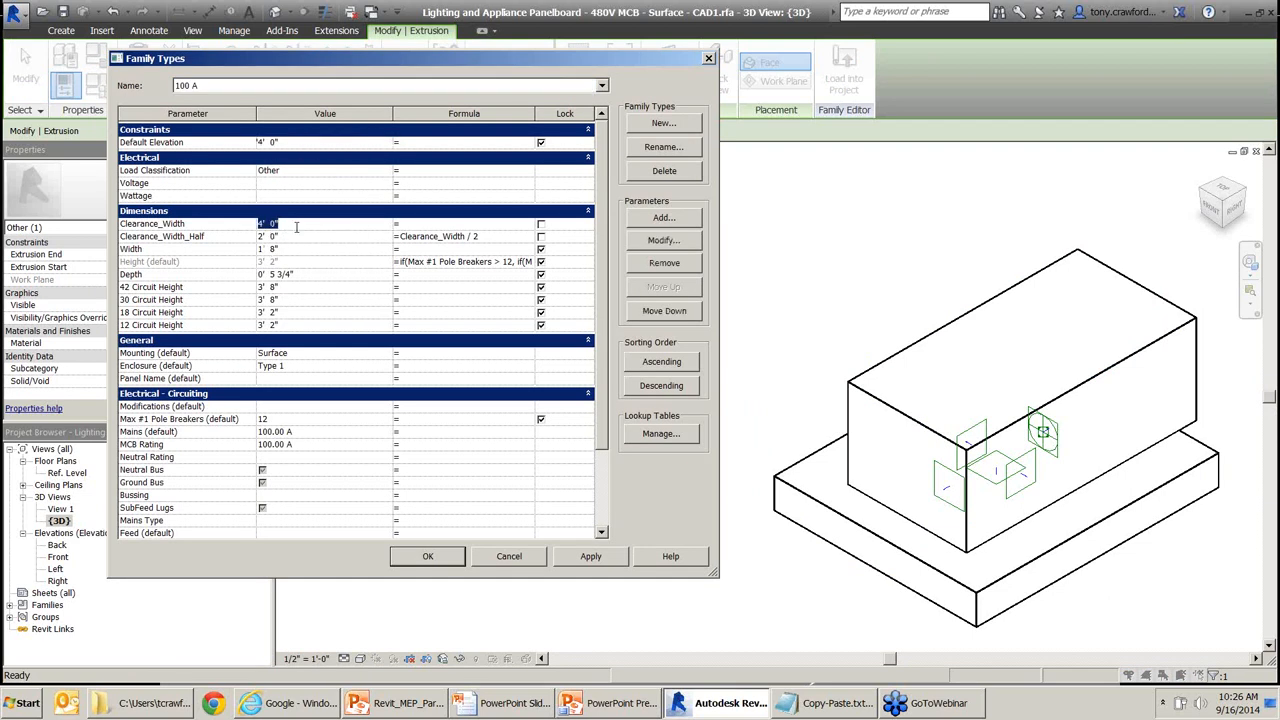
text(2)
key(Tab)
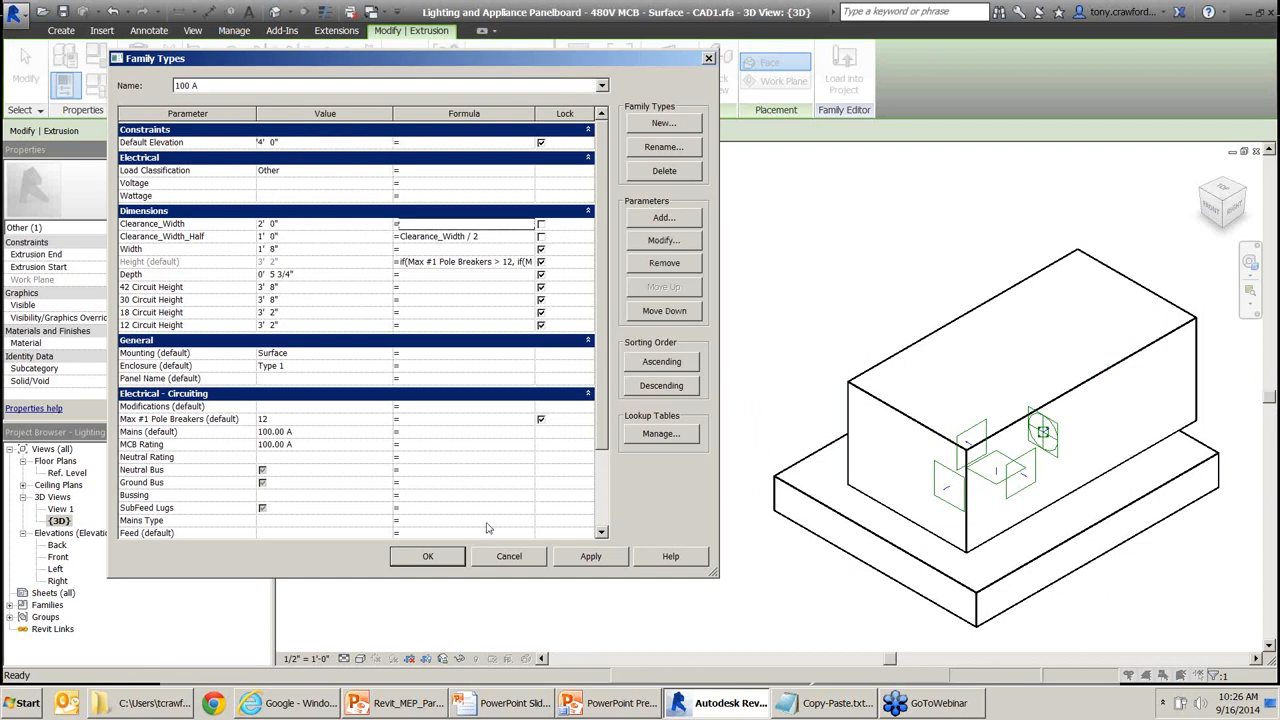
click(591, 556)
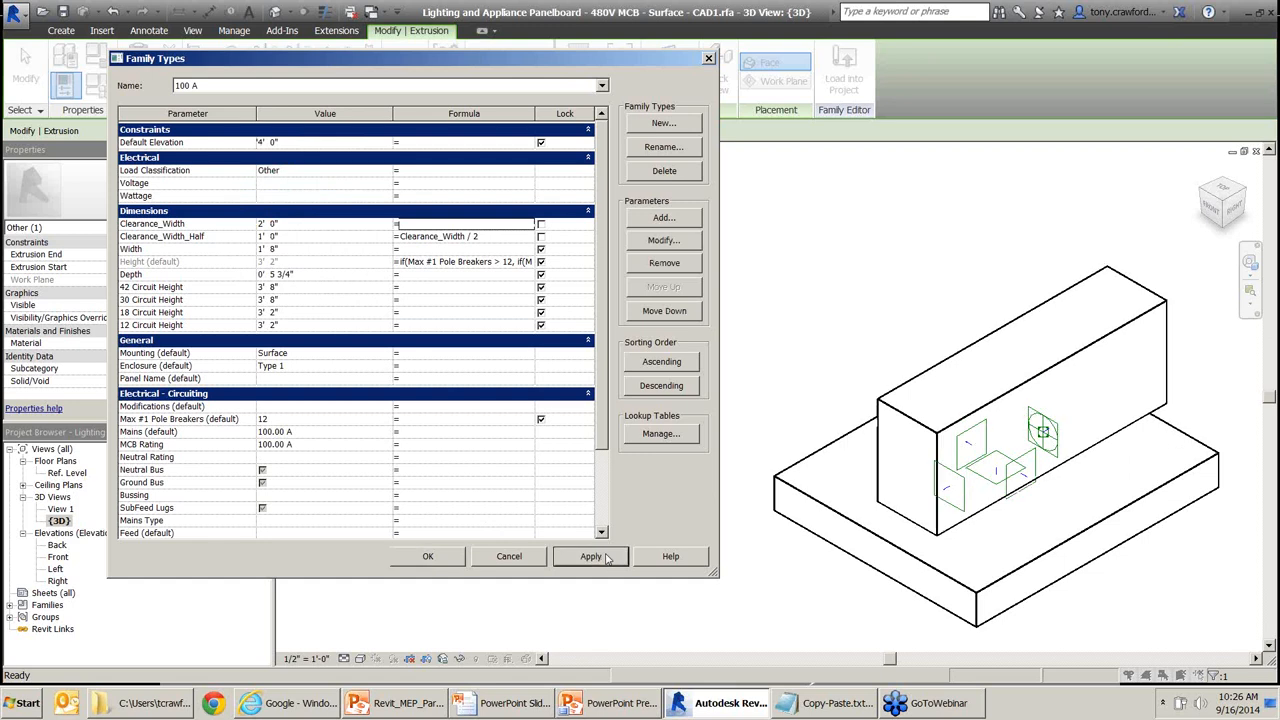
click(318, 229)
text(4)
key(Tab)
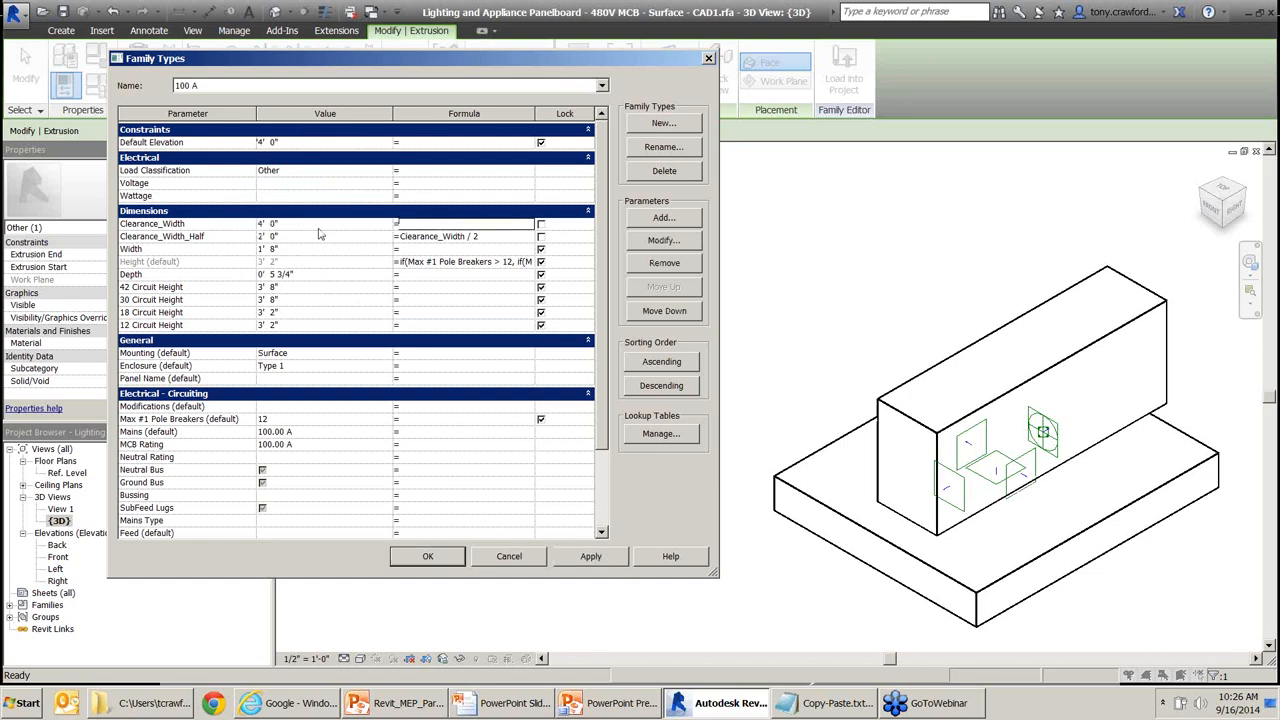
click(588, 557)
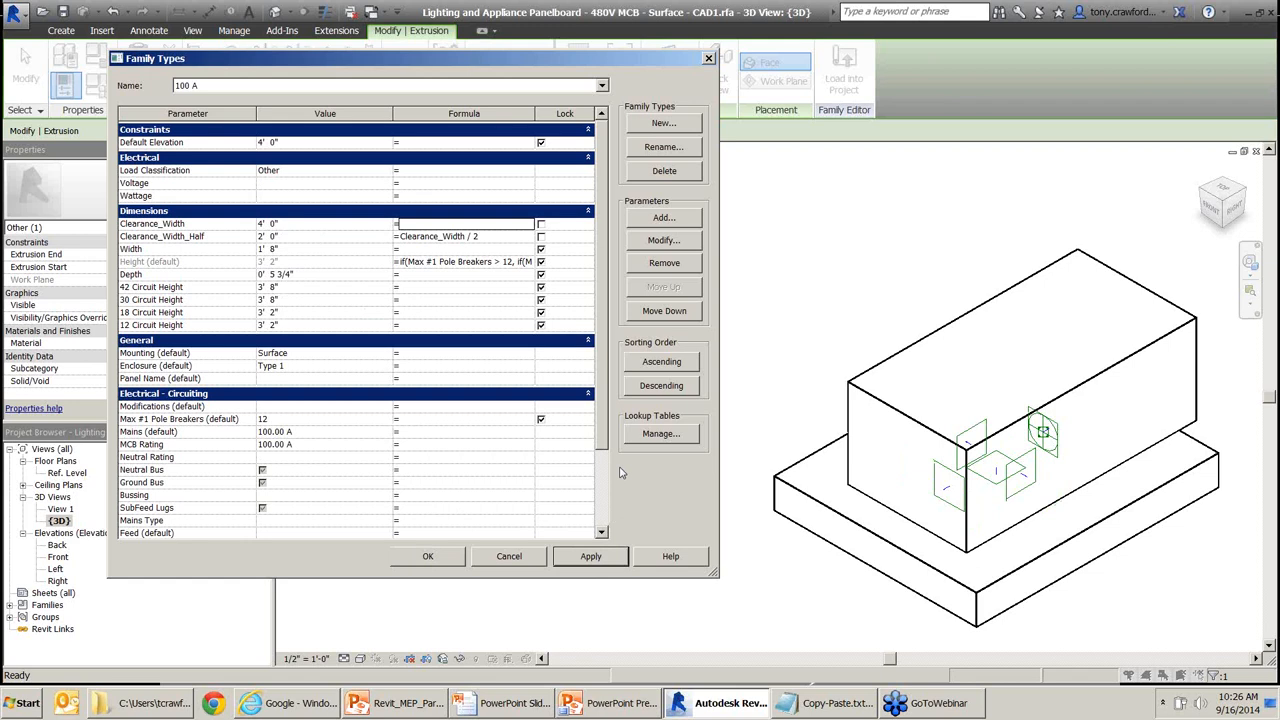
click(424, 557)
Switch back to the Ref. Level floor plan with Ctrl+Tab.
key(ctrl+Tab)
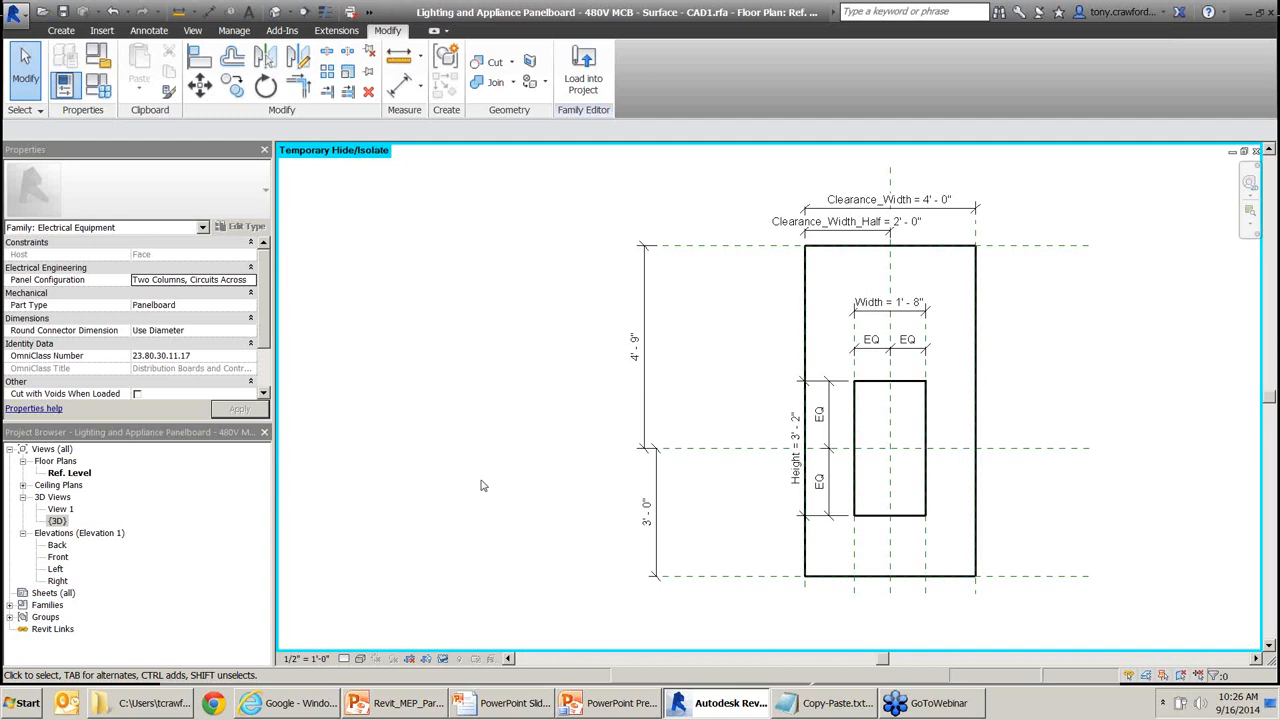
middle_drag(1095, 346, 1095, 346)
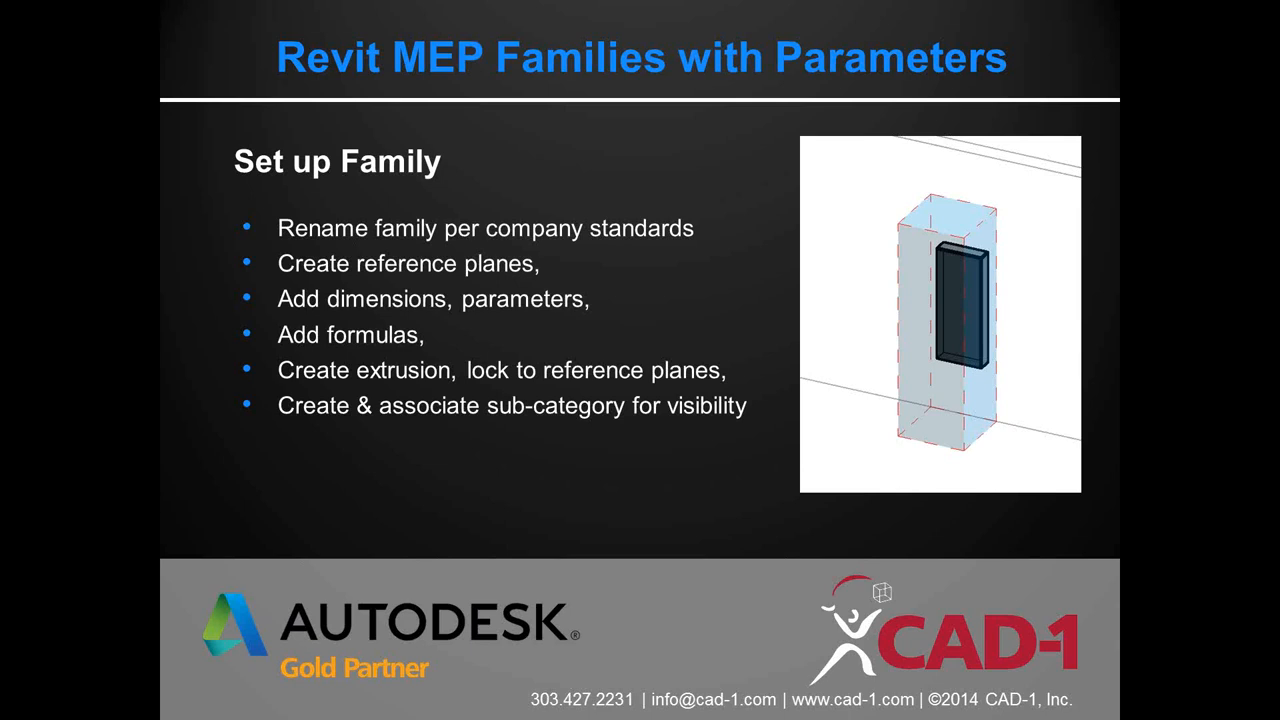
Bring up the Set up Family checklist slide in PowerPoint.
key(alt+Tab)
key(alt+Tab)
key(alt+Tab)
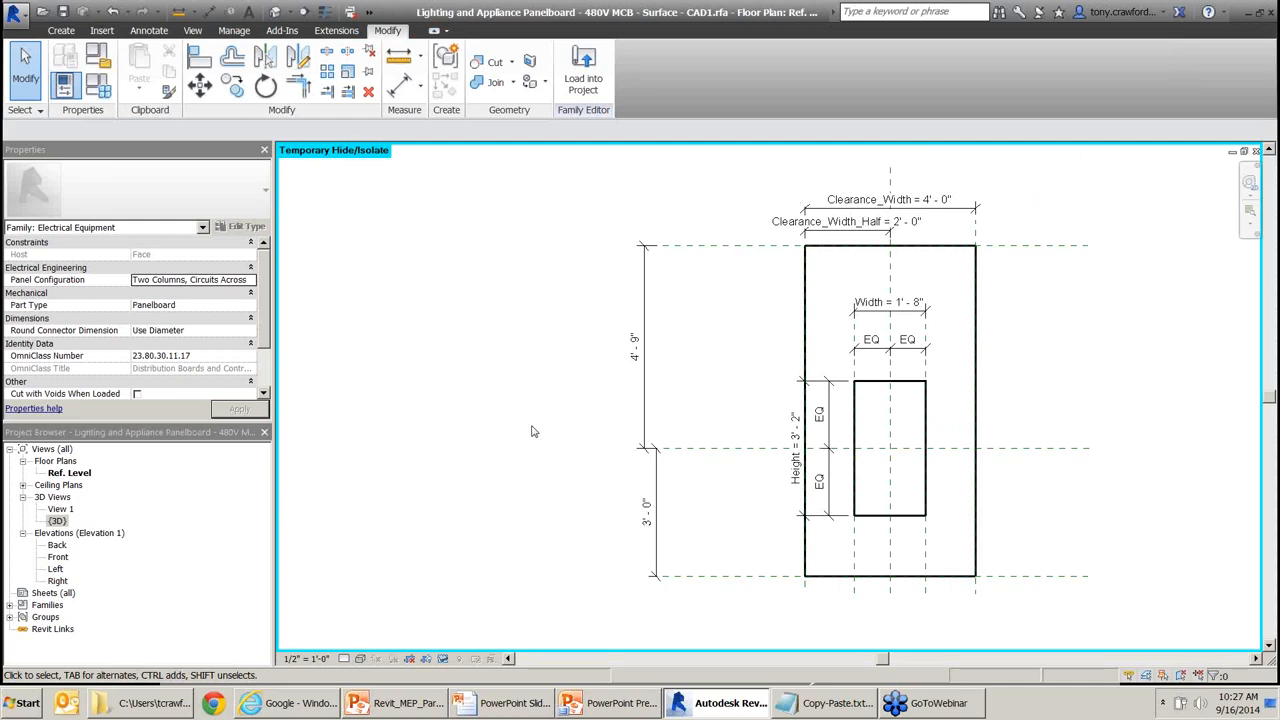
Open the Front elevation and select the upper clearance extrusion.
double_click(58, 559)
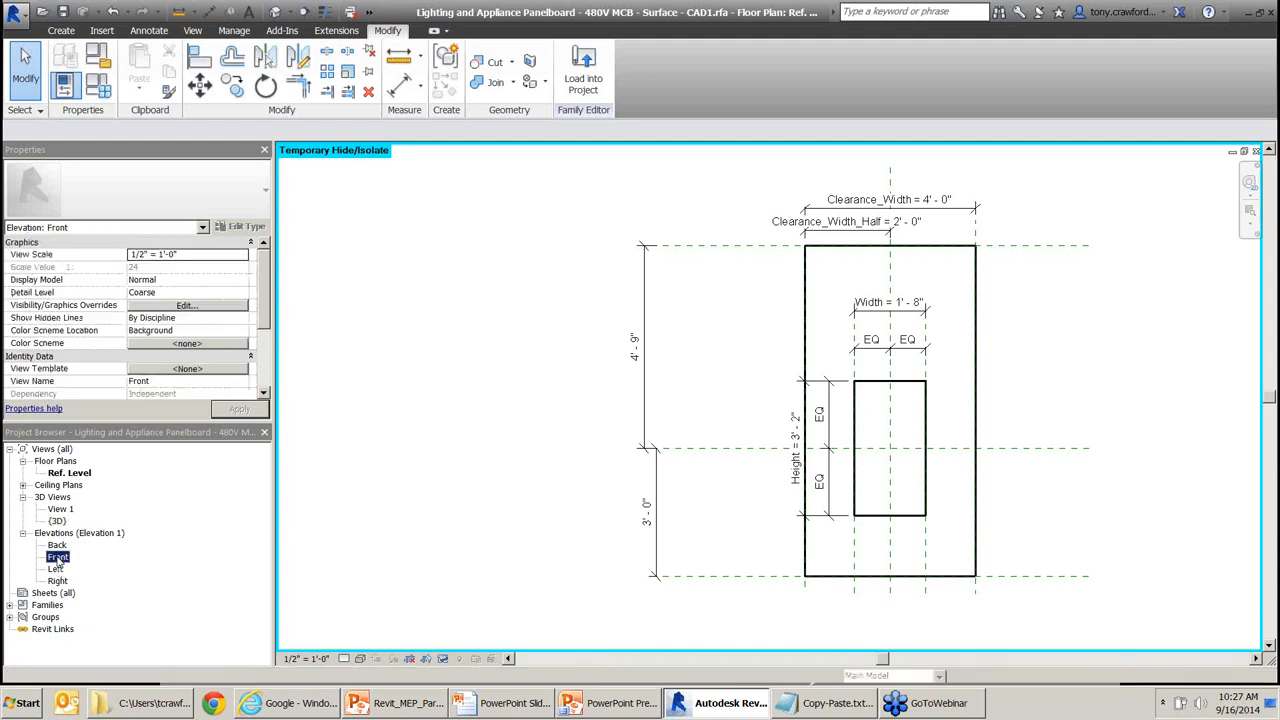
middle_drag(935, 417, 974, 340)
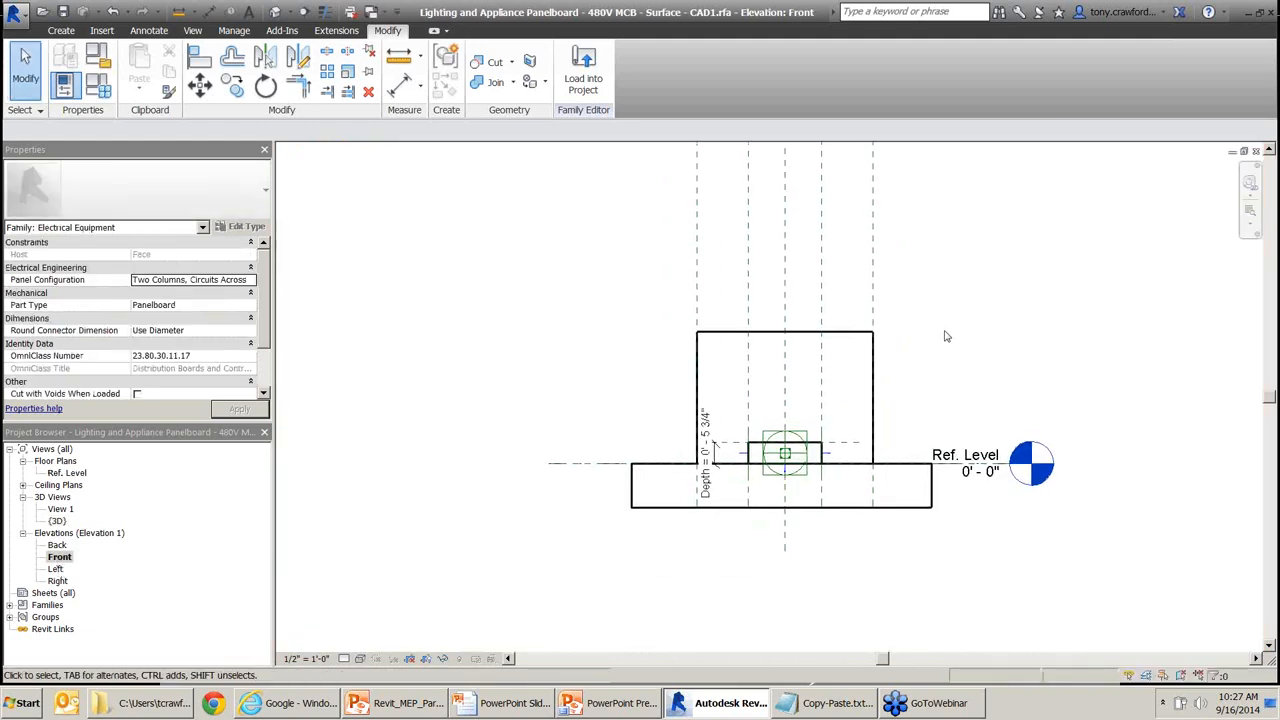
click(857, 338)
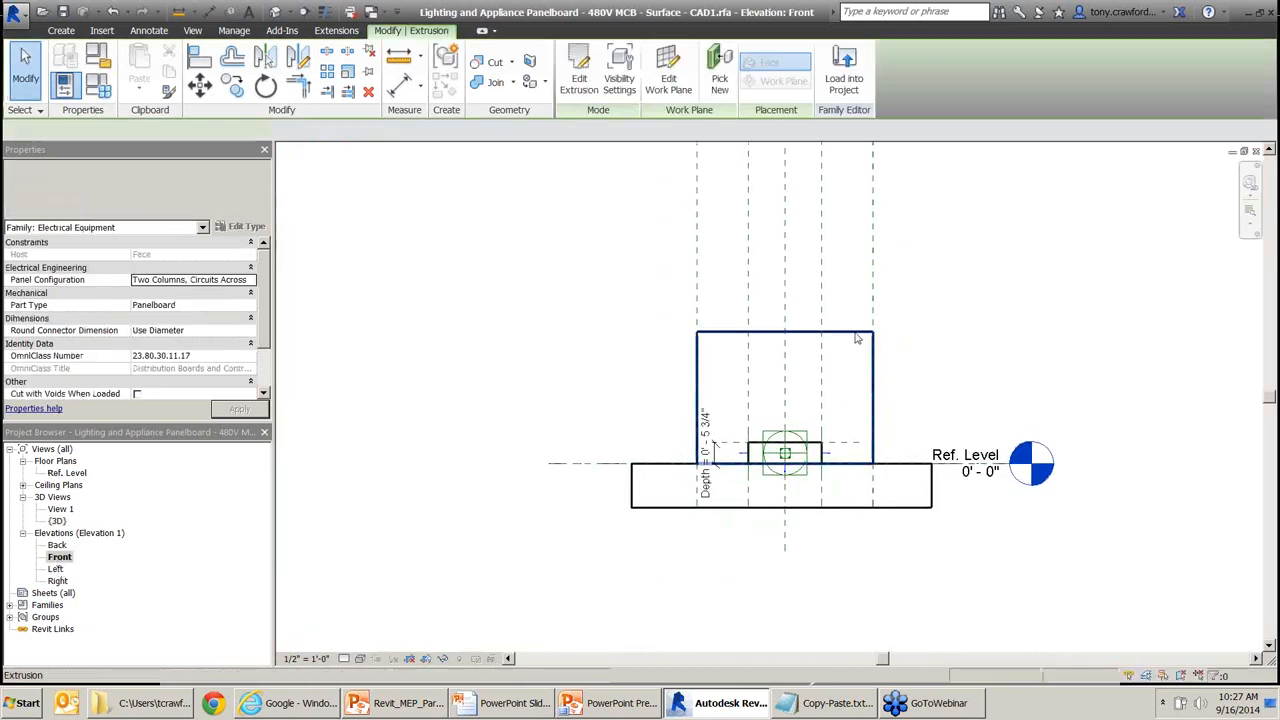
click(931, 508)
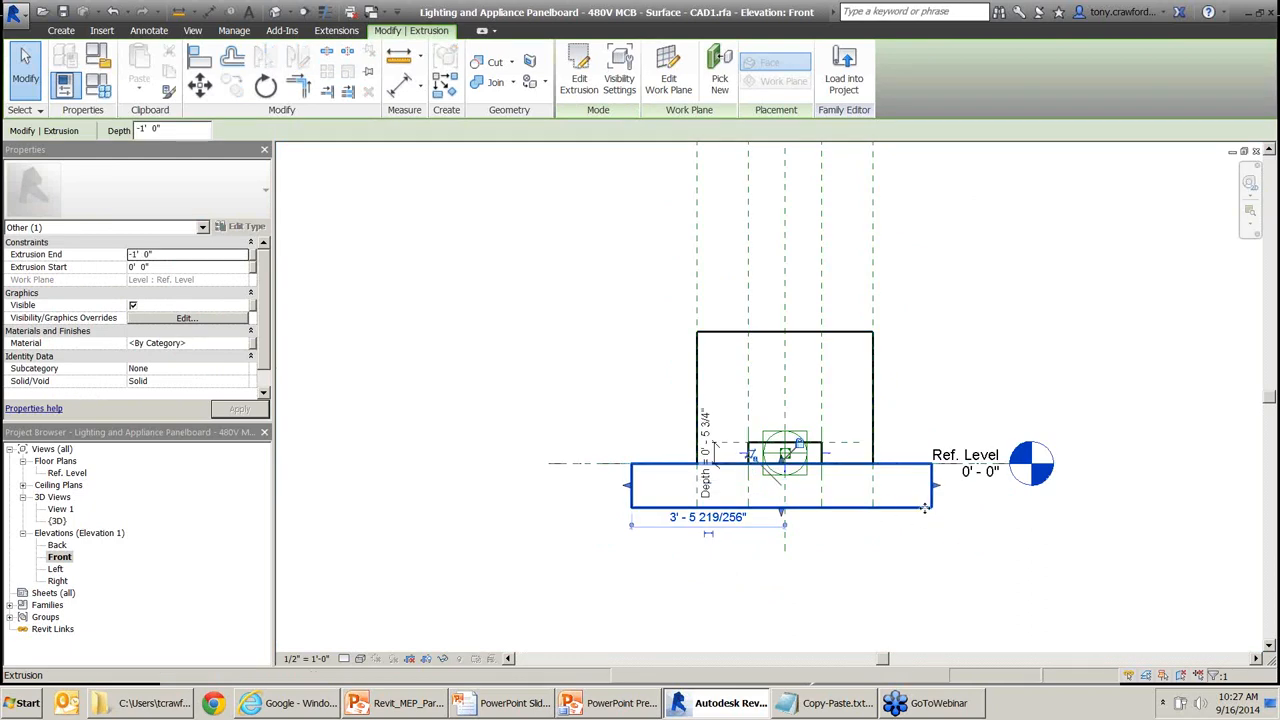
right_click(925, 508)
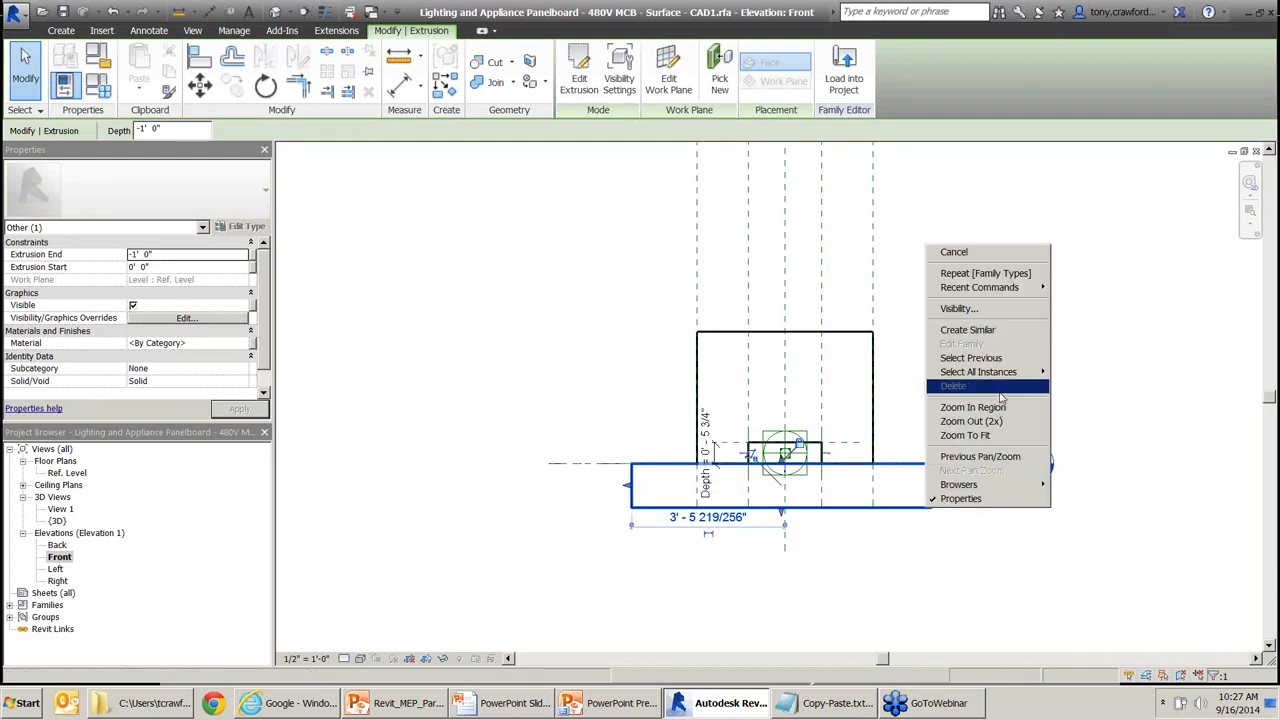
click(836, 327)
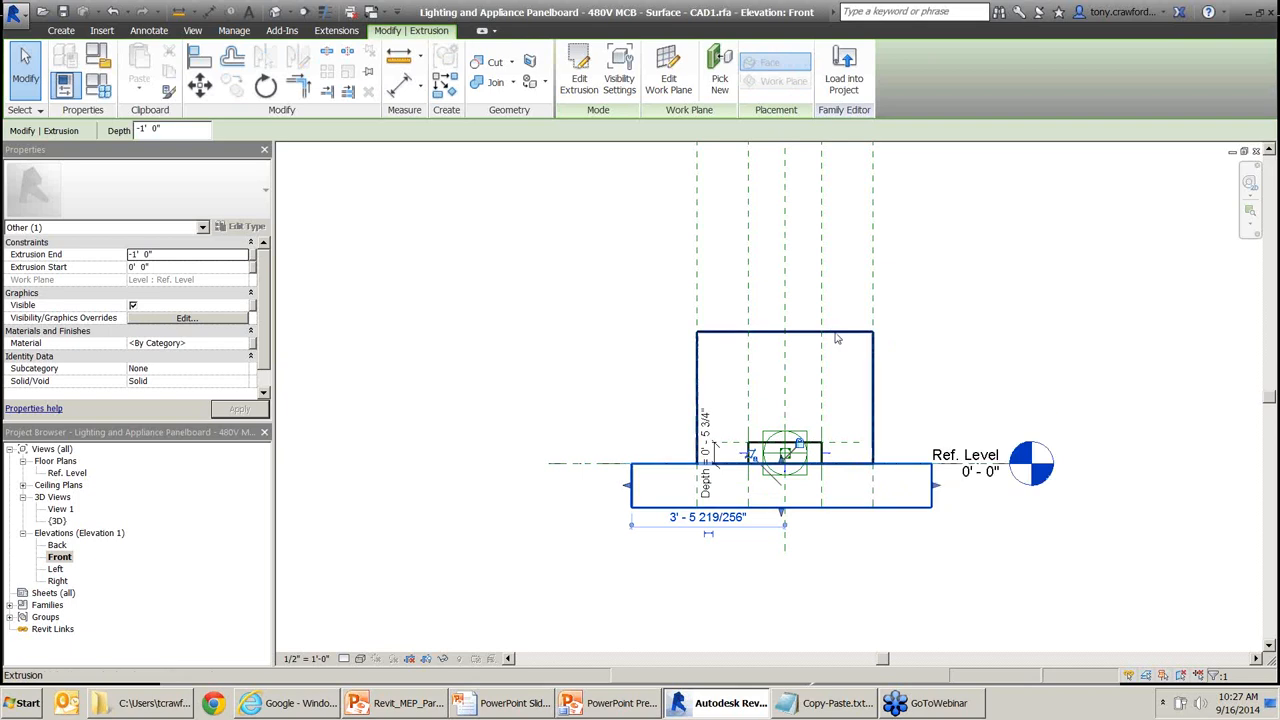
click(837, 332)
Drag the extrusion's top so its end sits at 2' 10 89/256", then deselect.
middle_drag(937, 316, 933, 371)
mouse_move(787, 386)
mouse_down()
mouse_move(764, 343)
mouse_move(781, 397)
mouse_up()
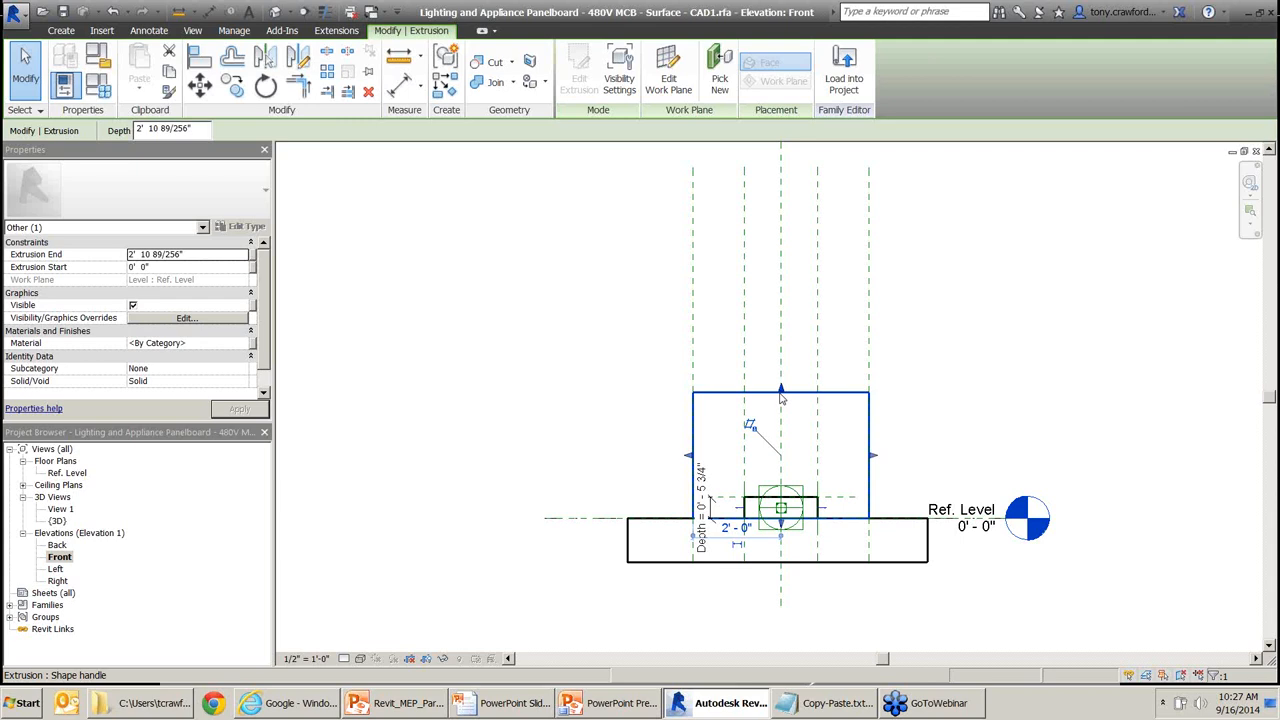
click(851, 323)
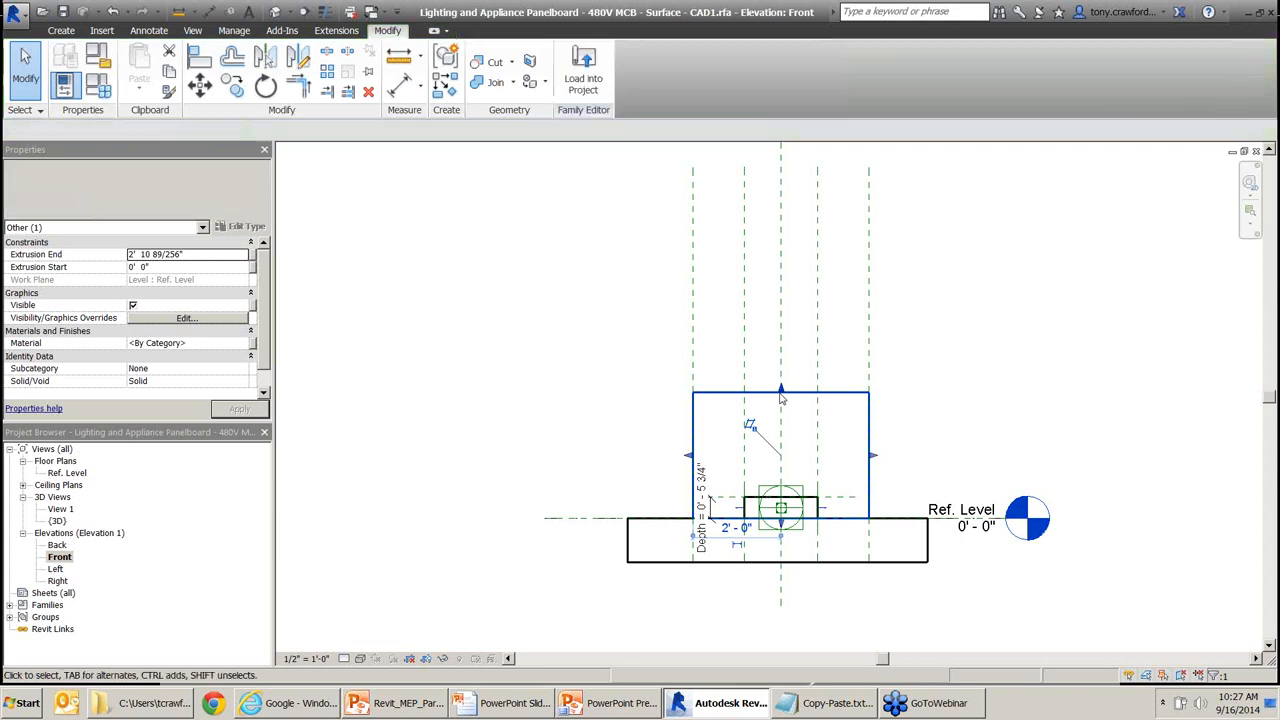
middle_drag(557, 320, 557, 329)
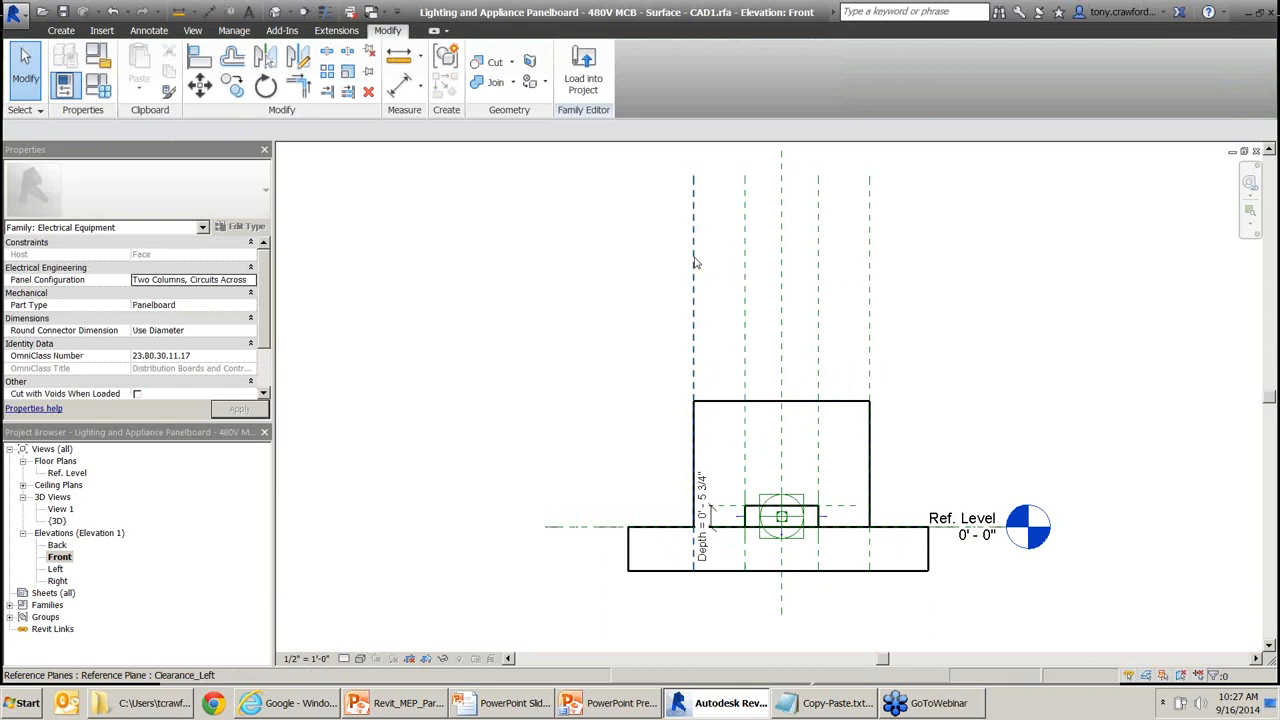
Draw a horizontal reference plane above the box using Create Similar on Clearance_Left.
right_click(695, 259)
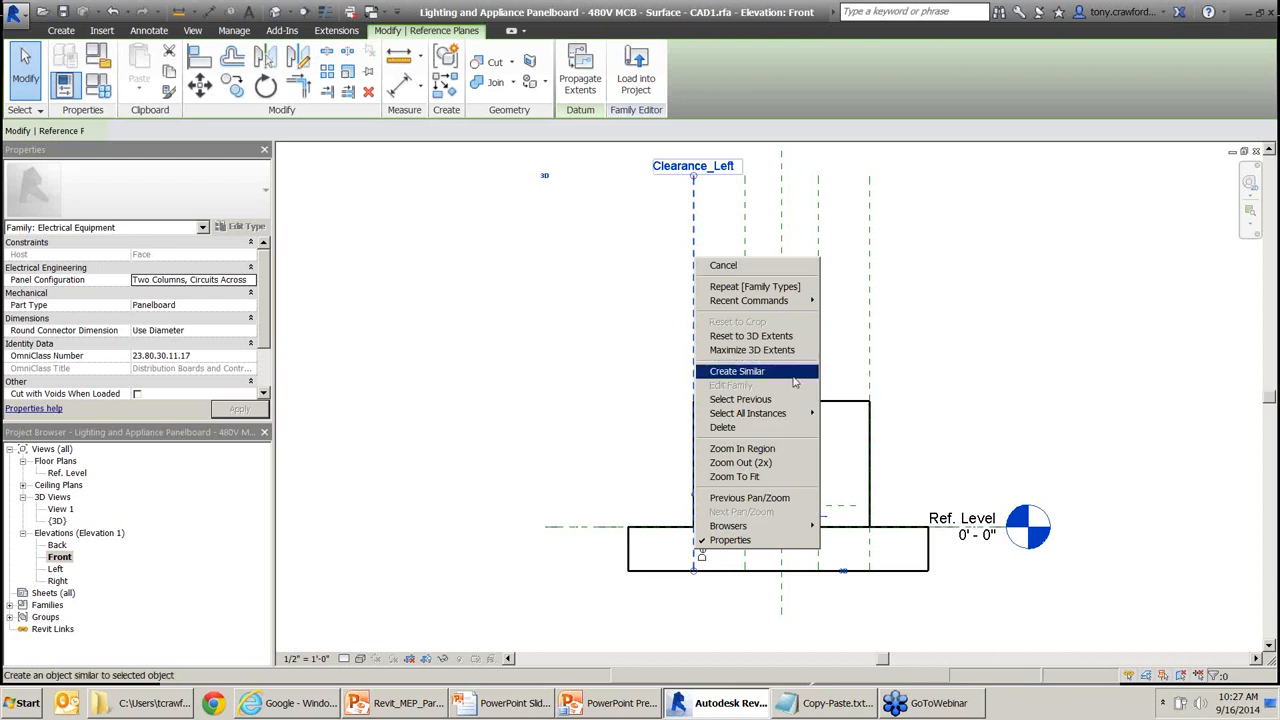
click(760, 372)
click(567, 341)
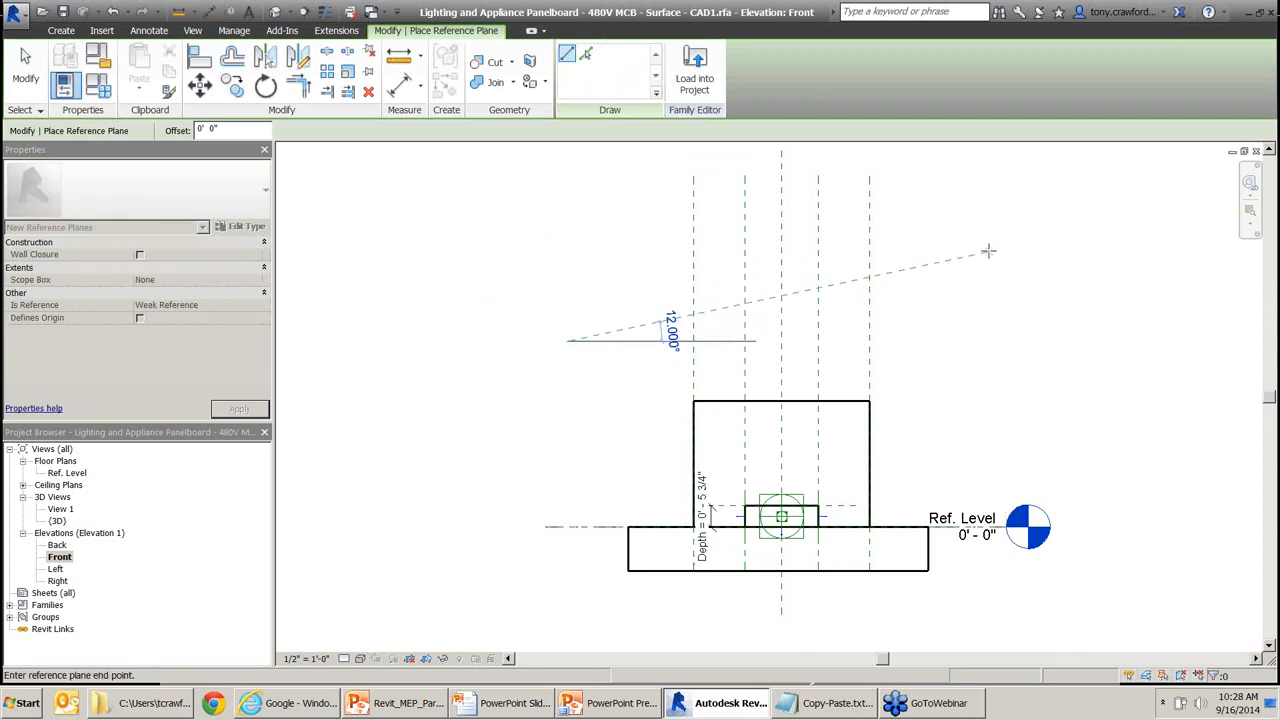
click(996, 341)
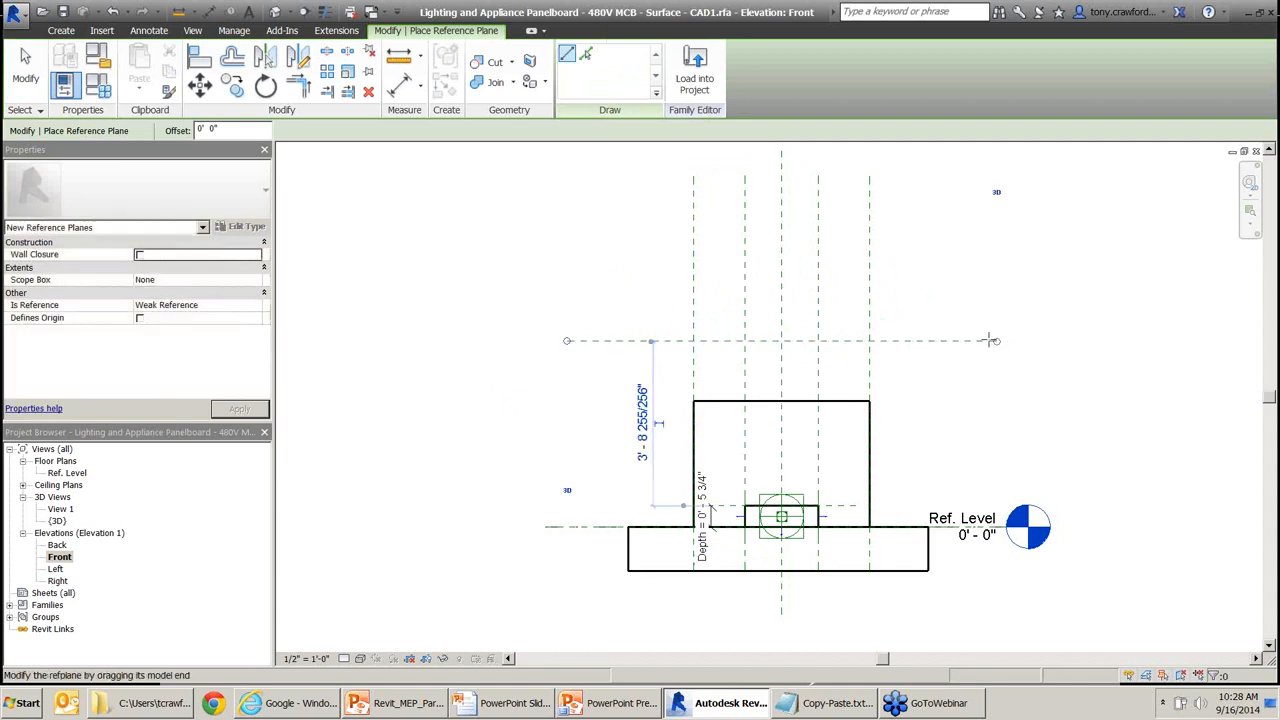
key(Escape)
key(Escape)
Name the new reference plane Clearance_Depth in Properties and apply it.
click(976, 341)
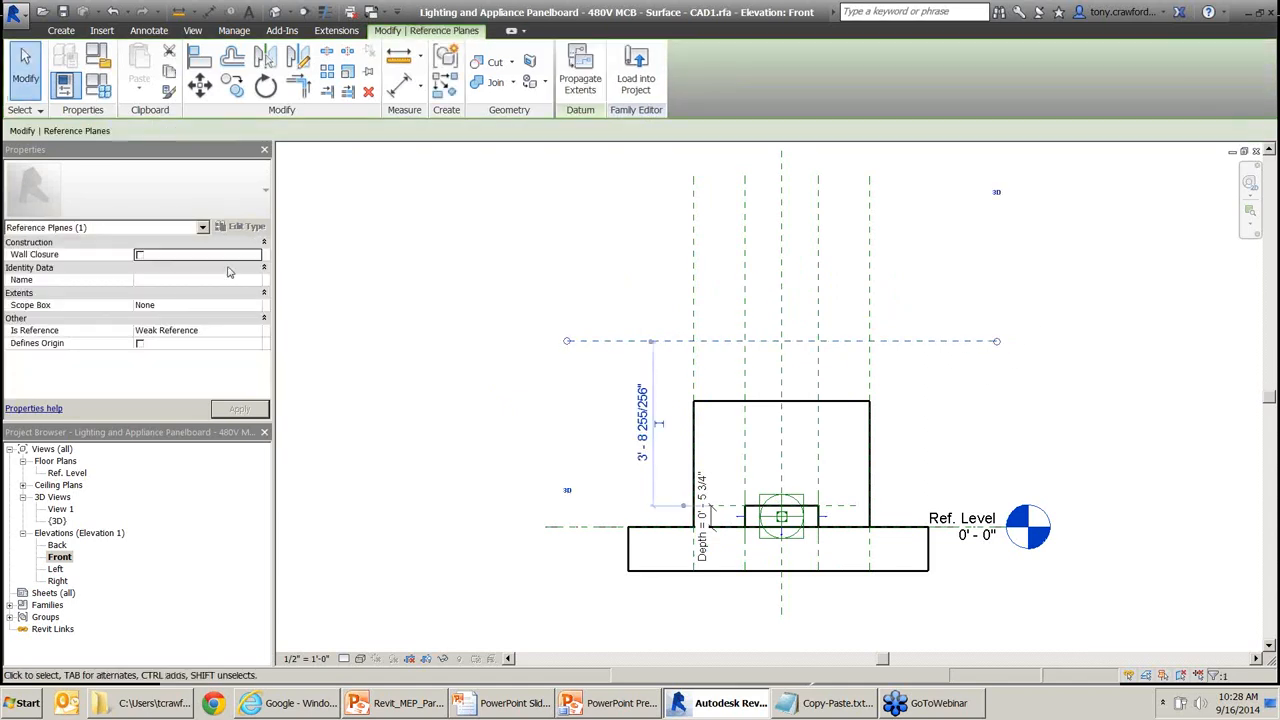
click(197, 280)
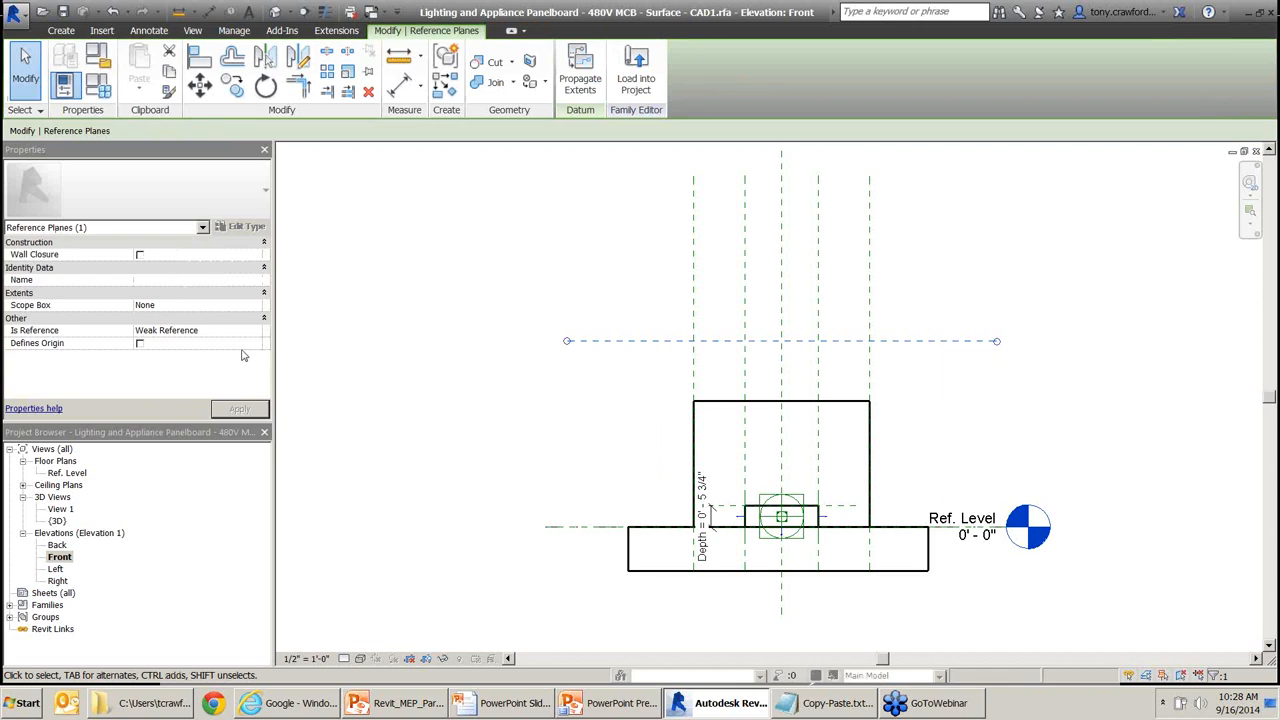
text(Clearance_Width)
click(240, 410)
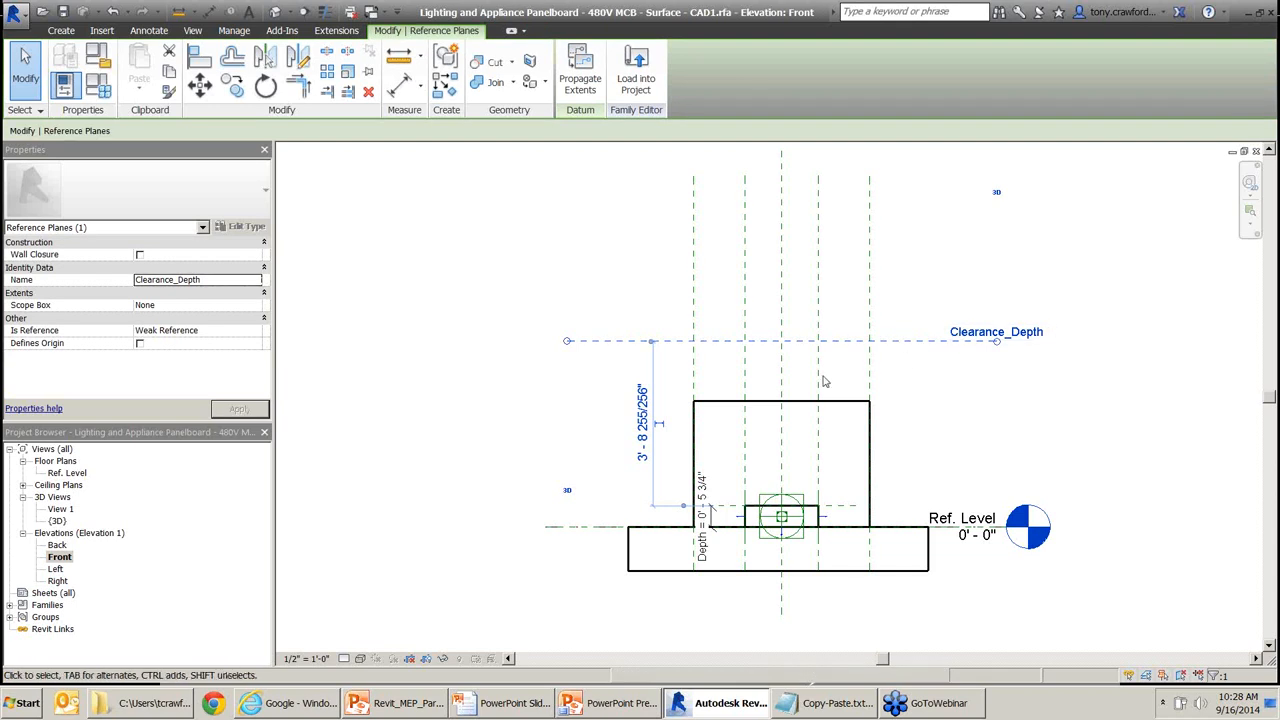
click(800, 404)
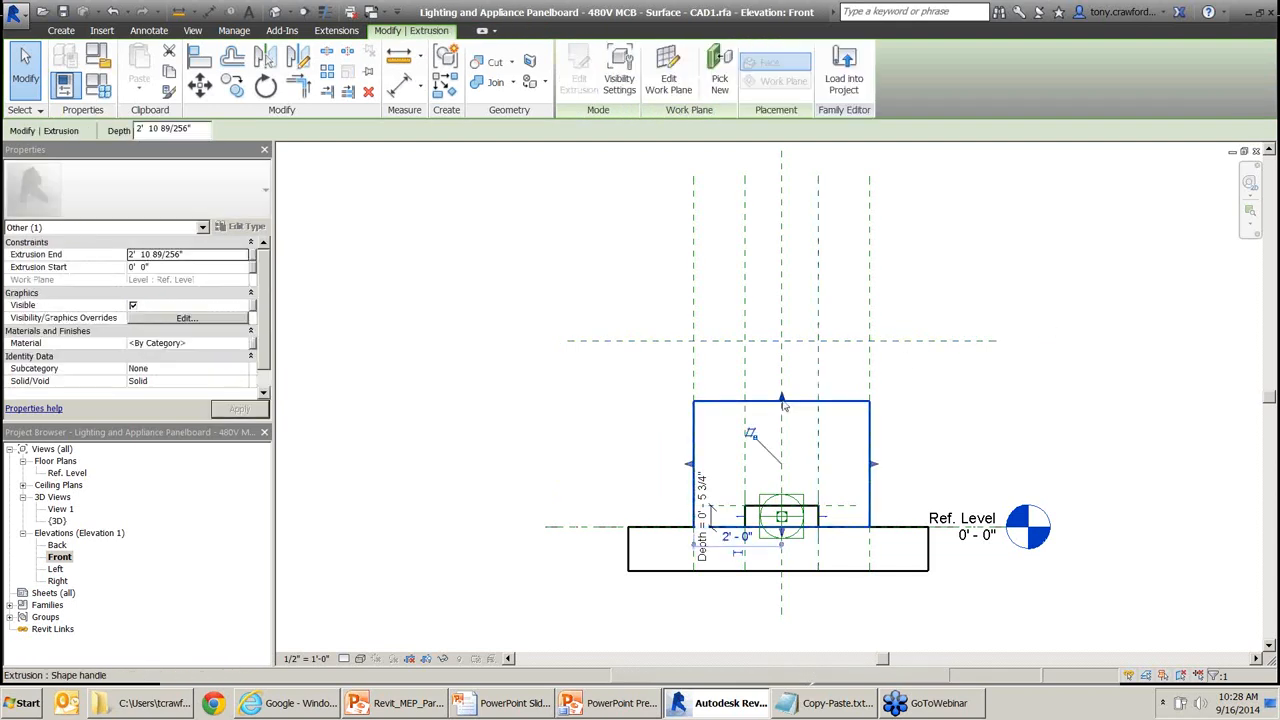
Align and lock the extrusion's top to the Clearance_Depth plane.
drag(782, 398, 781, 341)
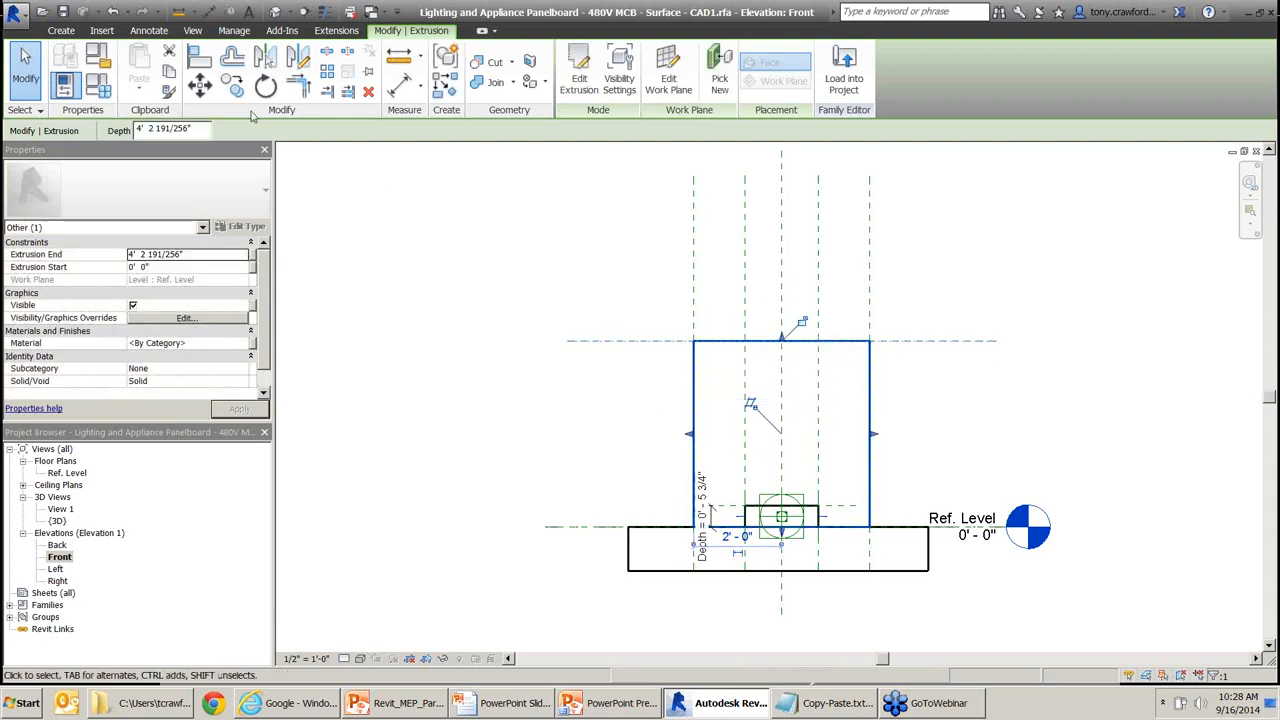
mouse_move(255, 171)
mouse_down()
mouse_move(188, 67)
mouse_move(200, 63)
mouse_up()
drag(636, 272, 767, 330)
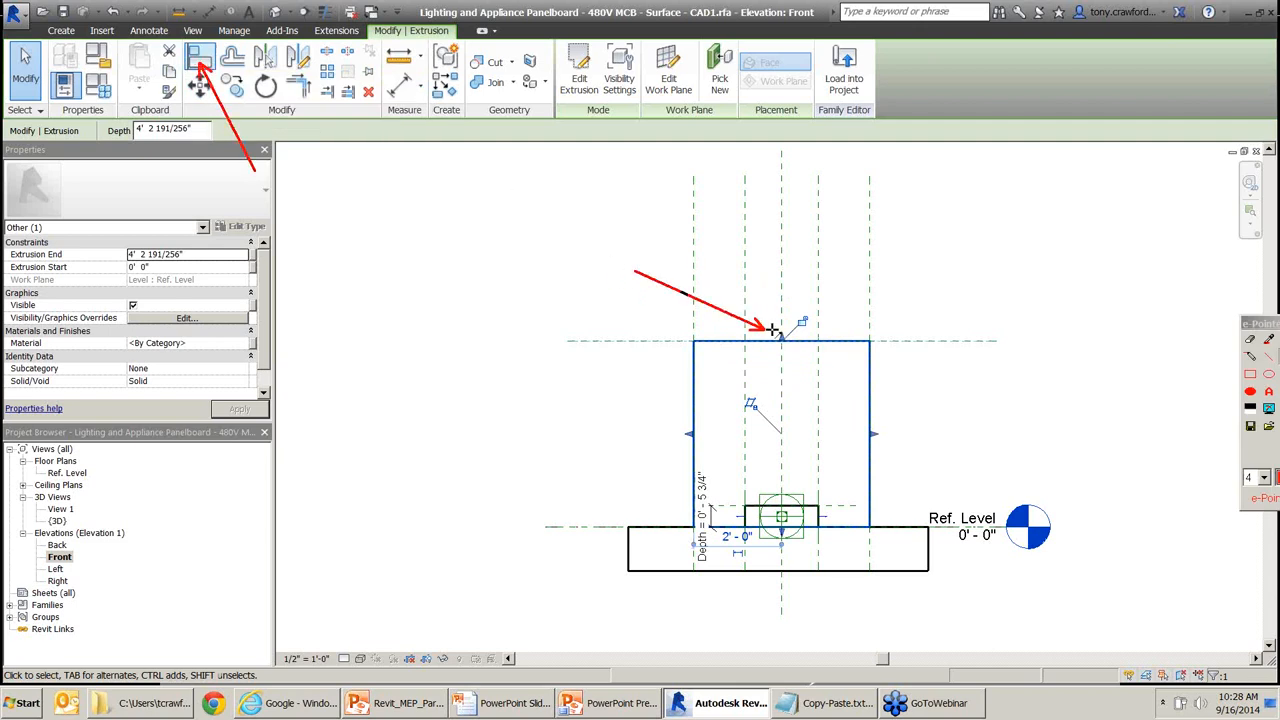
drag(815, 259, 806, 320)
drag(771, 265, 801, 326)
key(Escape)
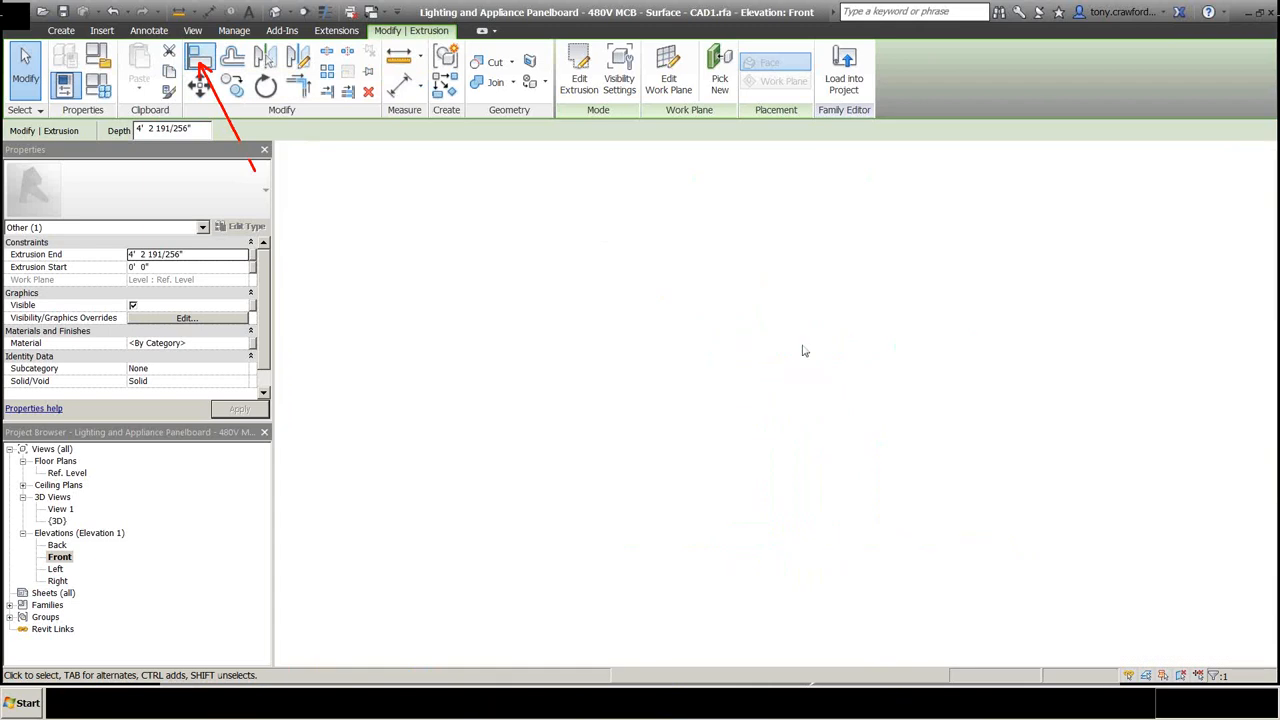
click(801, 326)
Move the Clearance_Depth plane so it sits 2'-6" above the panel box.
click(597, 341)
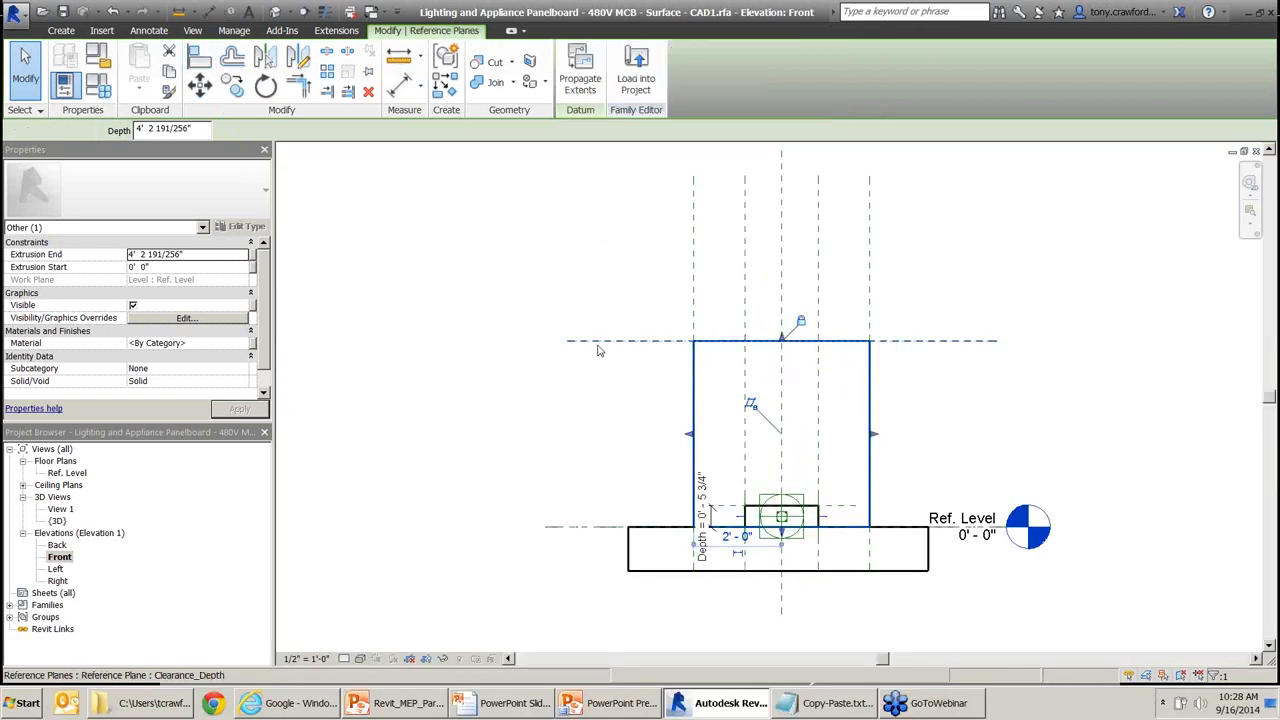
drag(597, 343, 594, 304)
drag(595, 358, 593, 418)
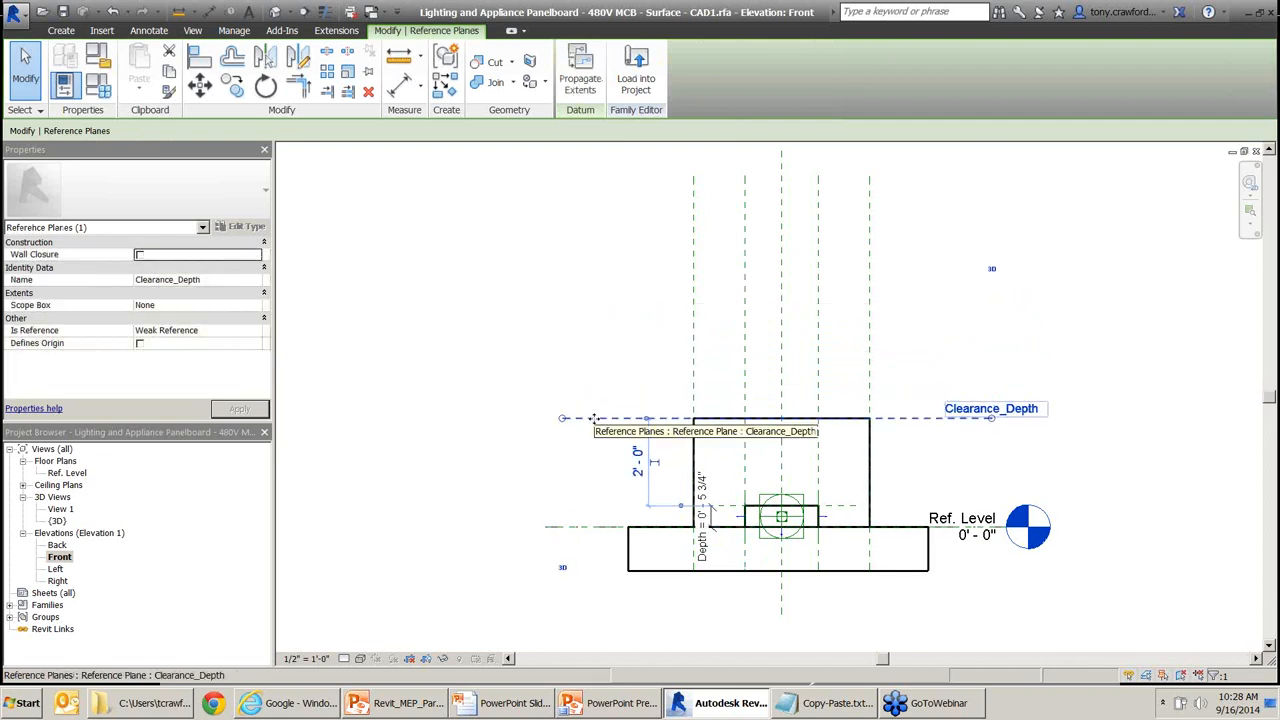
drag(593, 418, 591, 396)
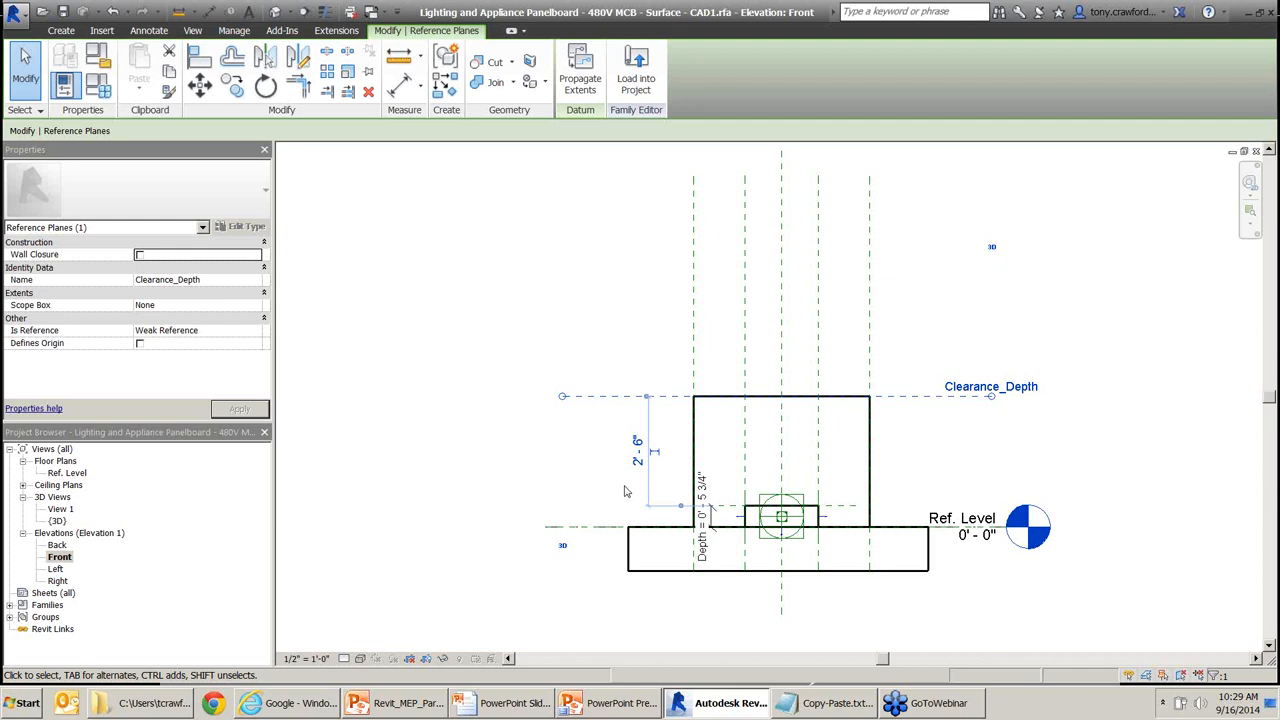
Make the 2'-6" temporary dimension between box top and Clearance_Depth permanent.
key(F12)
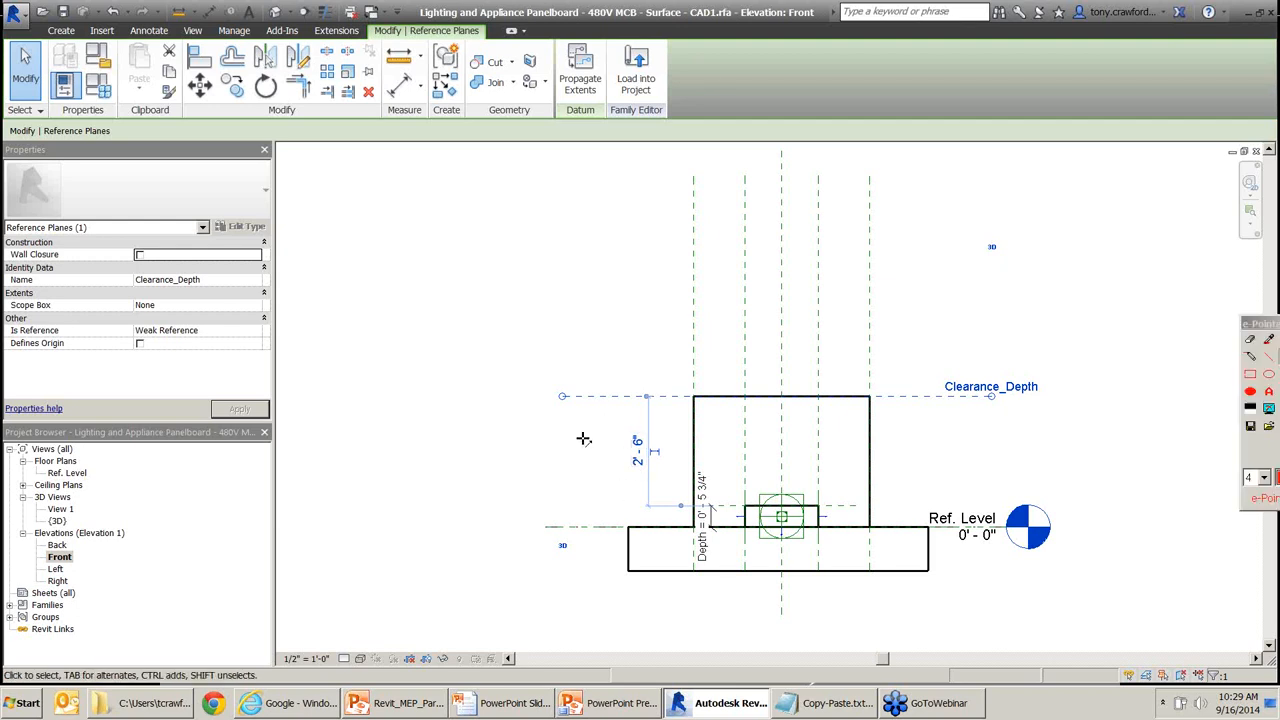
mouse_move(550, 487)
mouse_down()
mouse_move(606, 448)
mouse_move(632, 459)
mouse_up()
drag(571, 343, 640, 441)
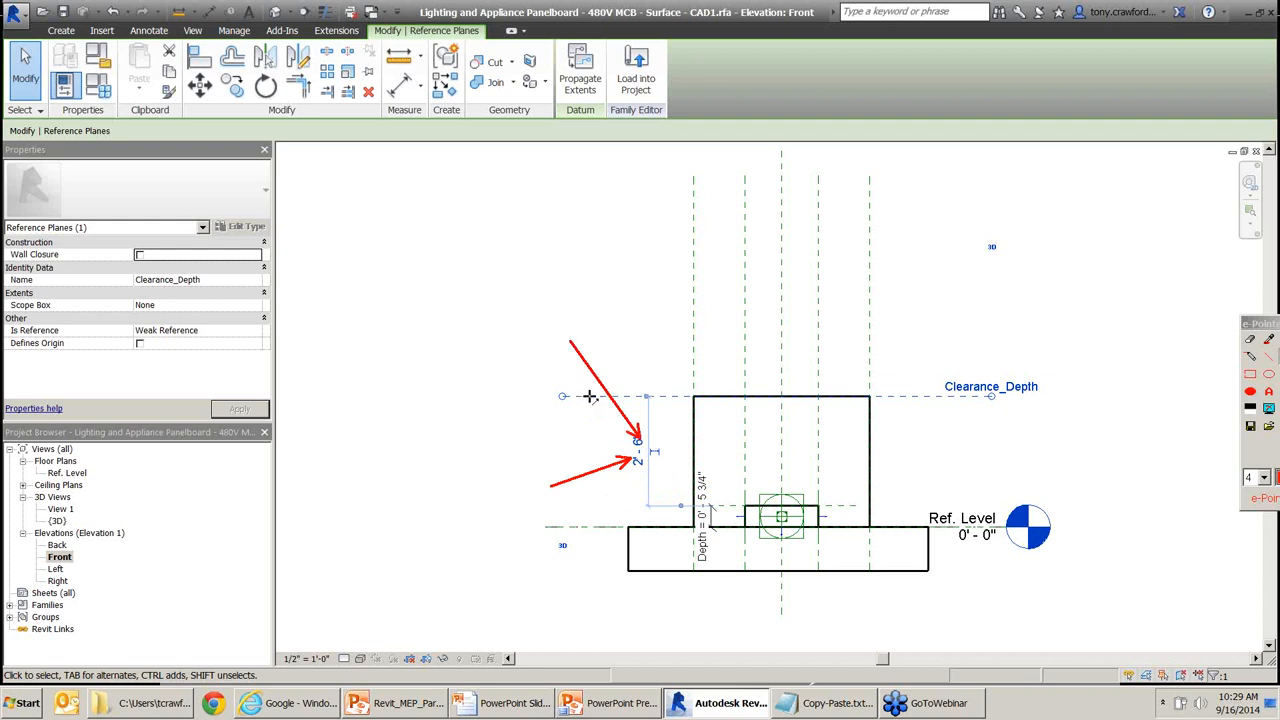
key(F12)
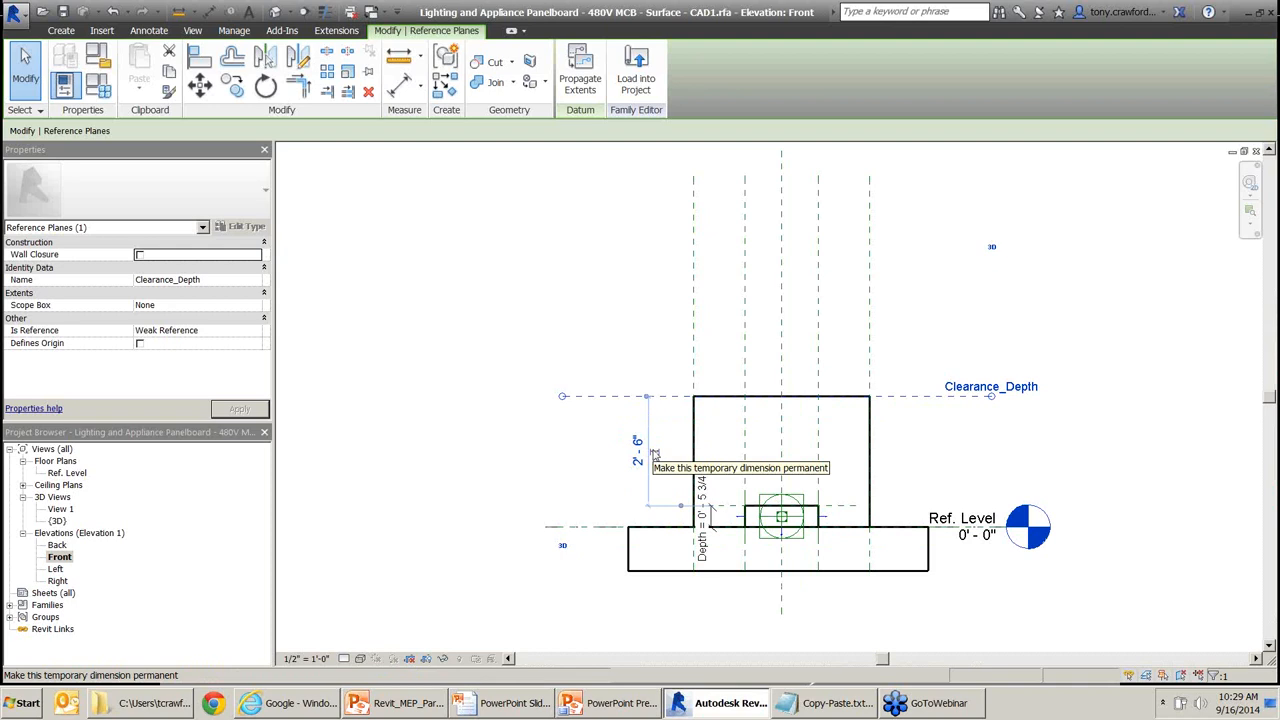
click(655, 455)
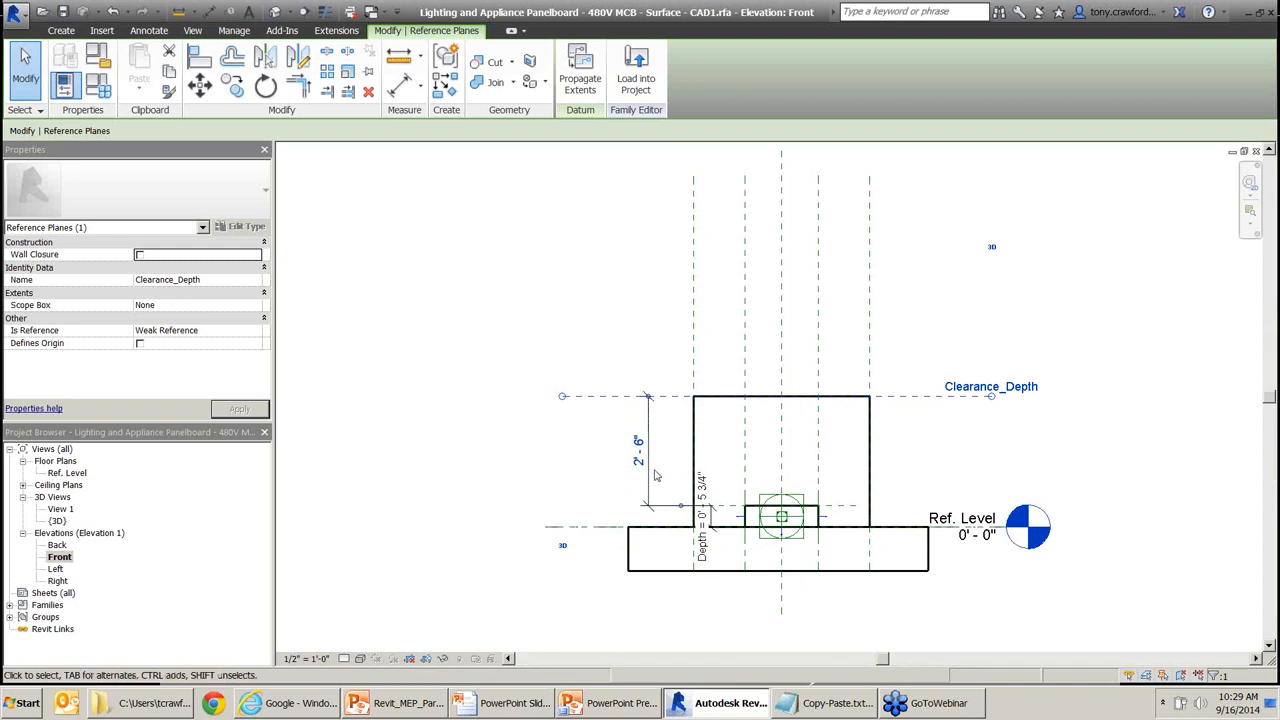
drag(558, 352, 628, 398)
drag(558, 476, 636, 502)
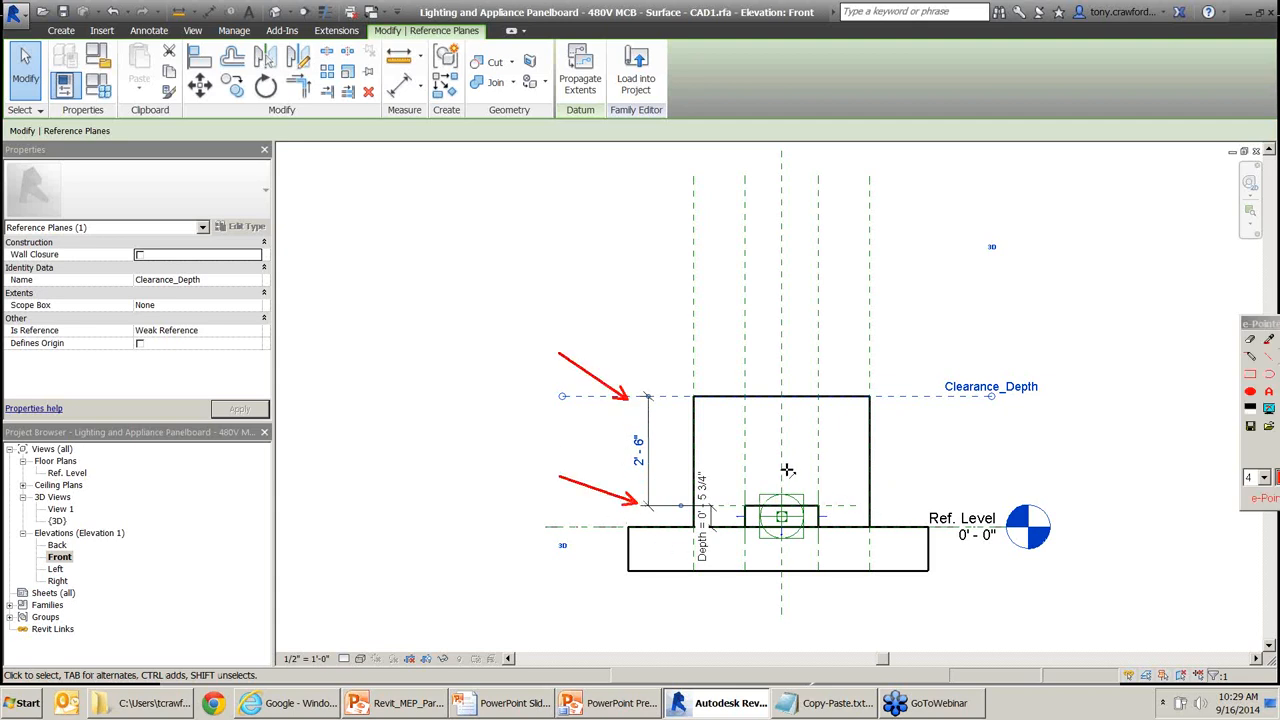
key(Escape)
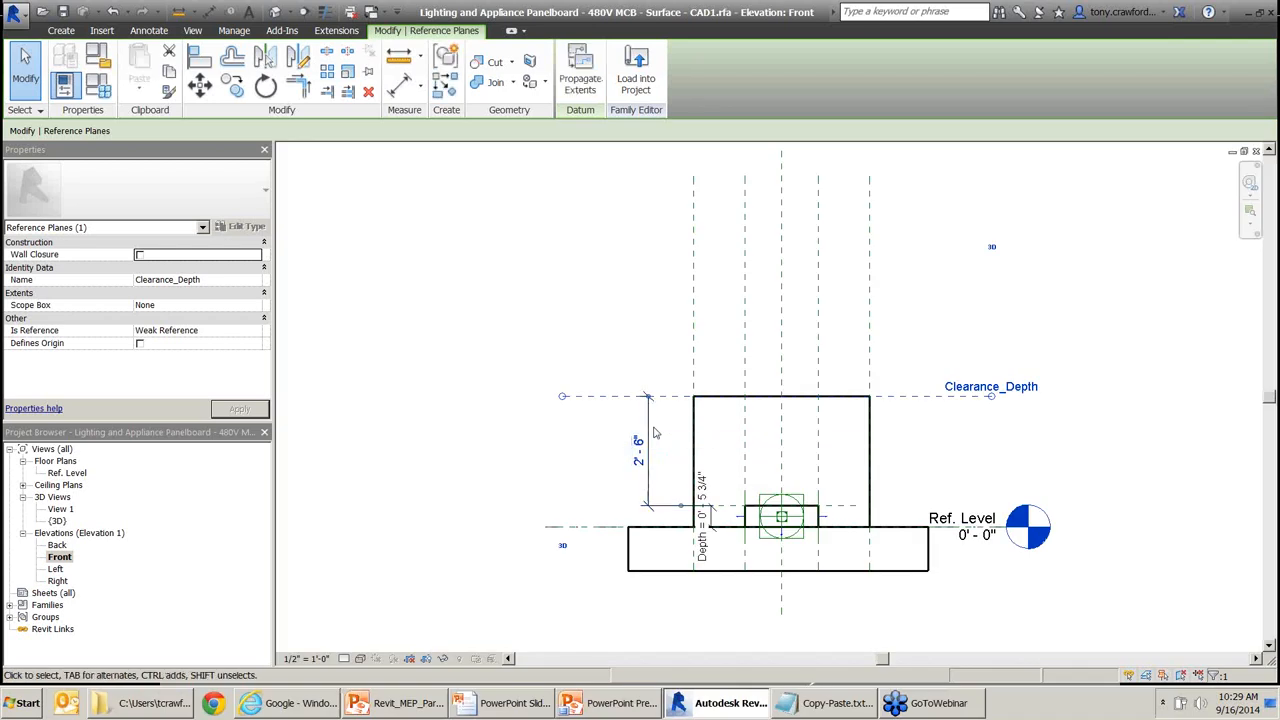
Delete the Clearance_Depth plane, then undo to restore it with its dimension.
key(Delete)
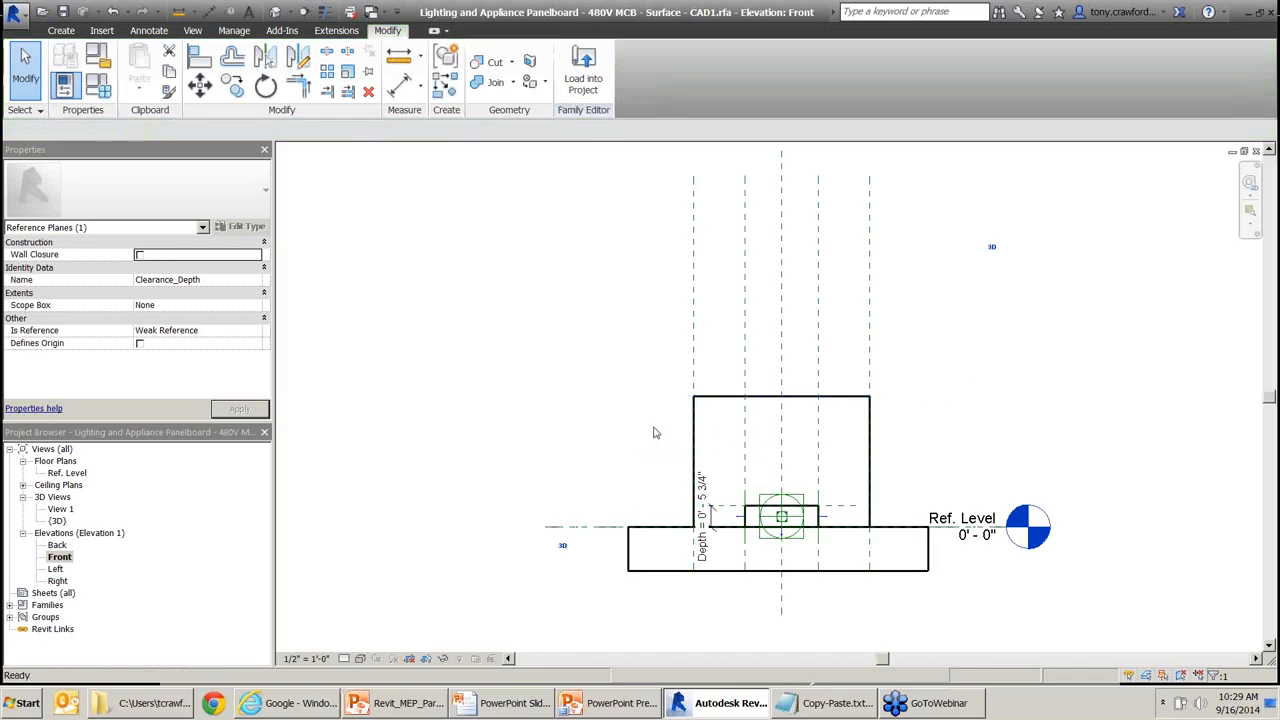
click(148, 31)
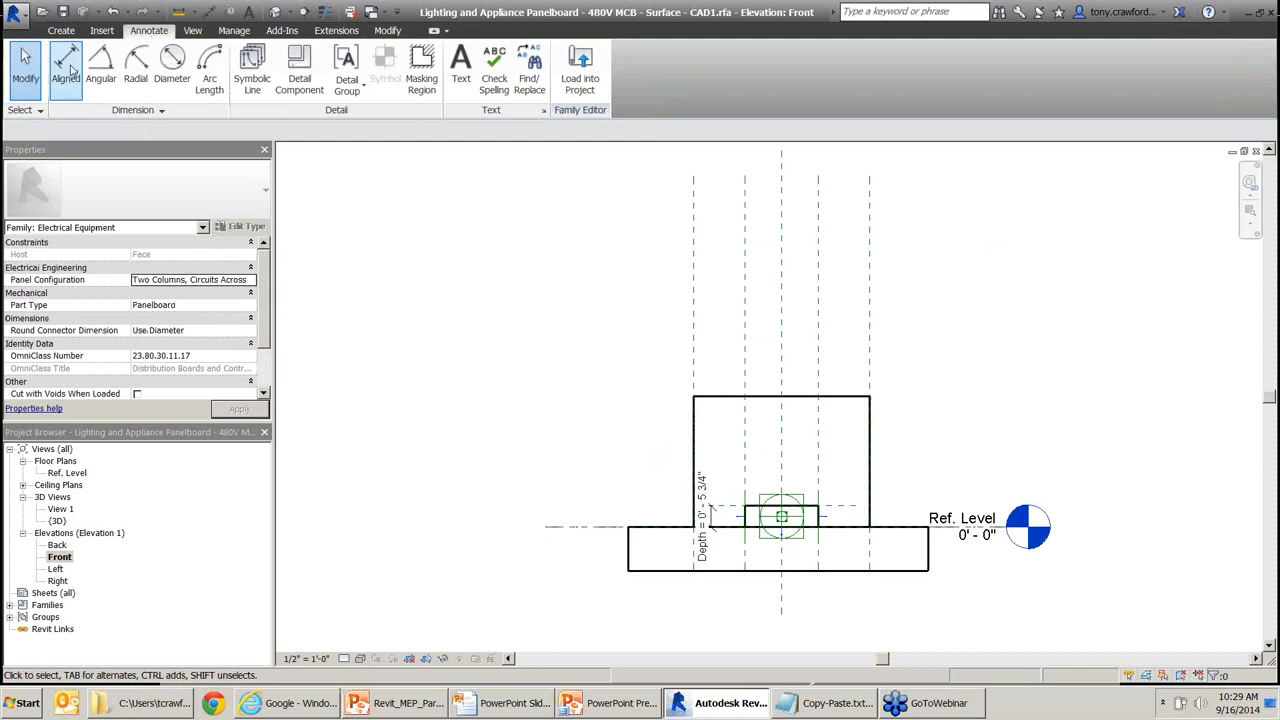
click(66, 64)
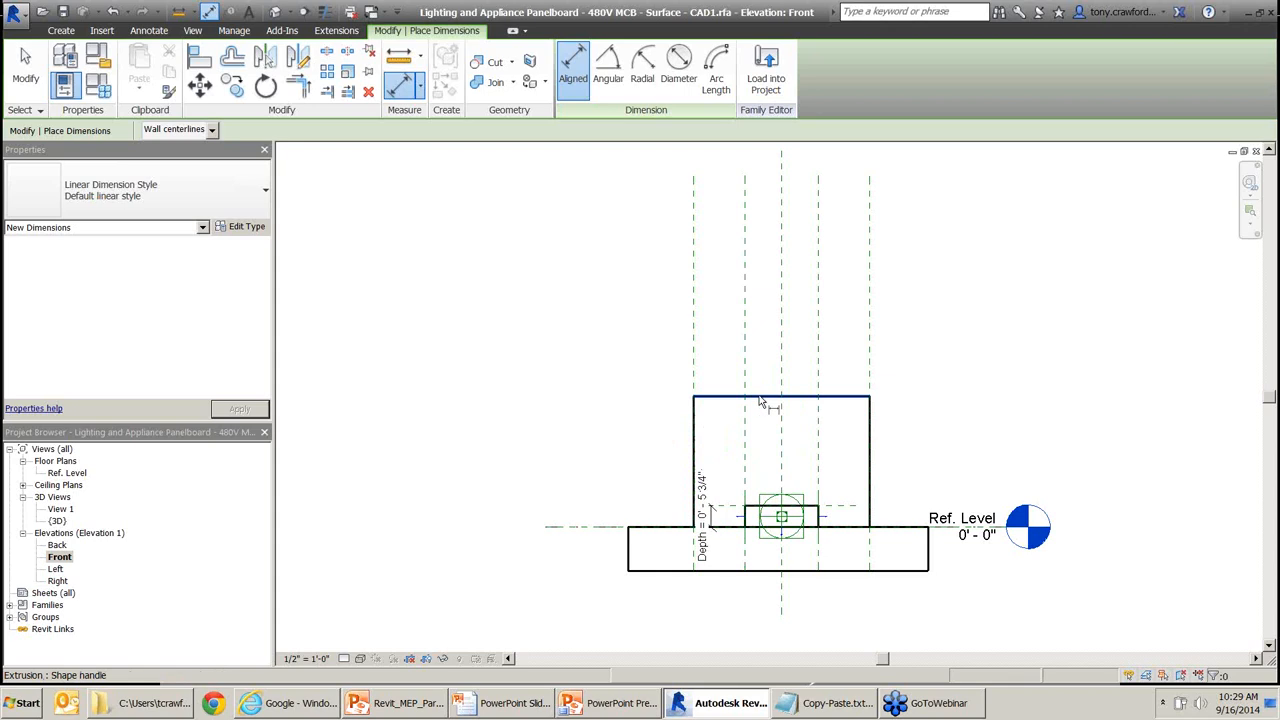
key(Escape)
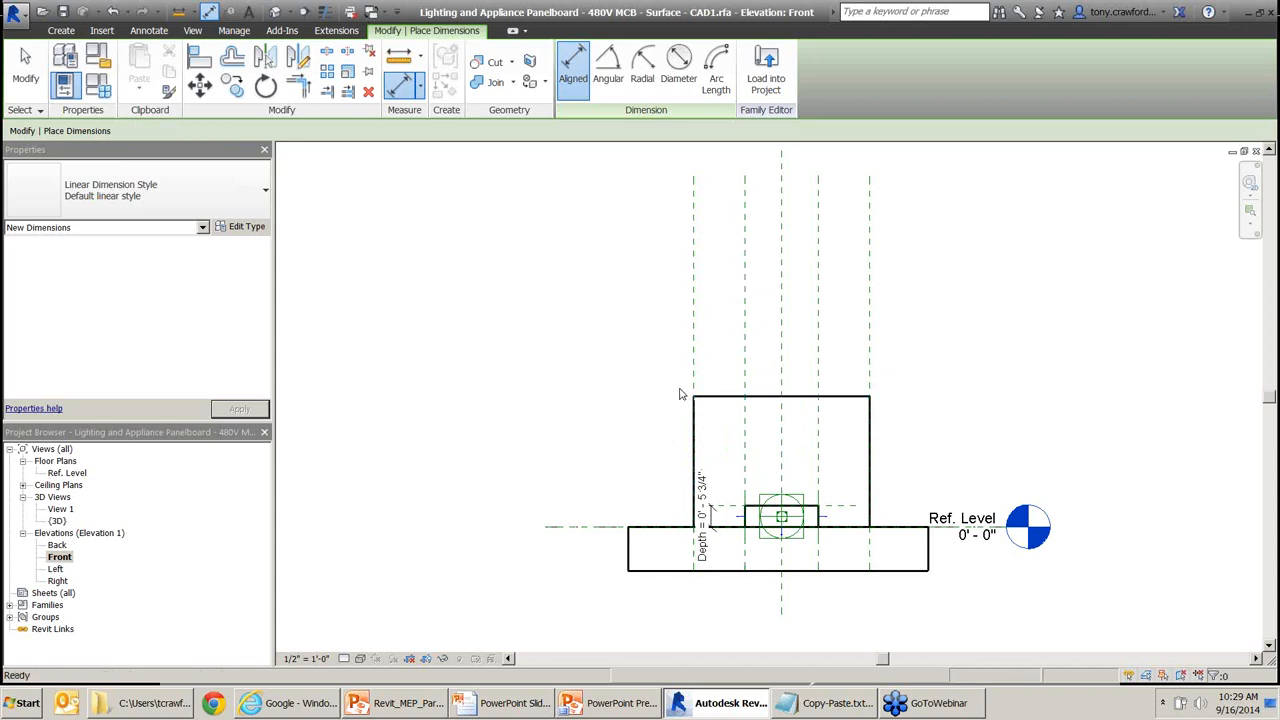
key(ctrl+z)
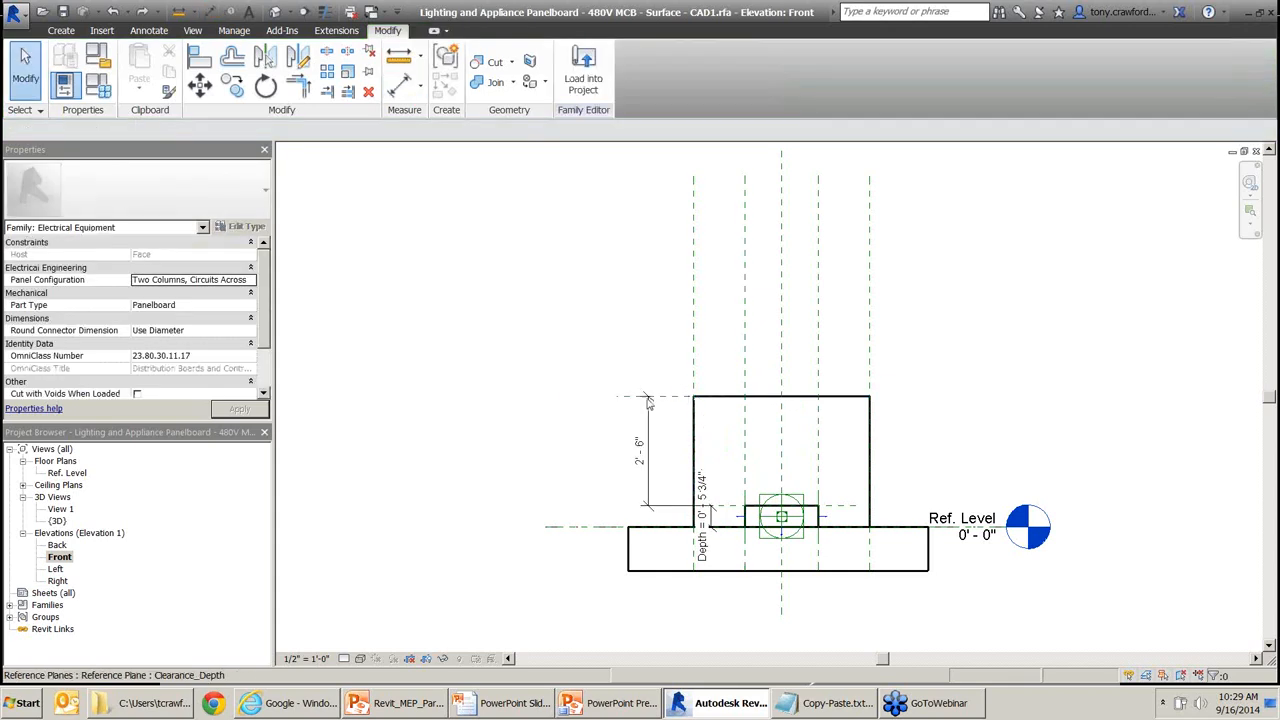
Delete the 2'-6" dimension and start a new dimension with DI.
click(621, 399)
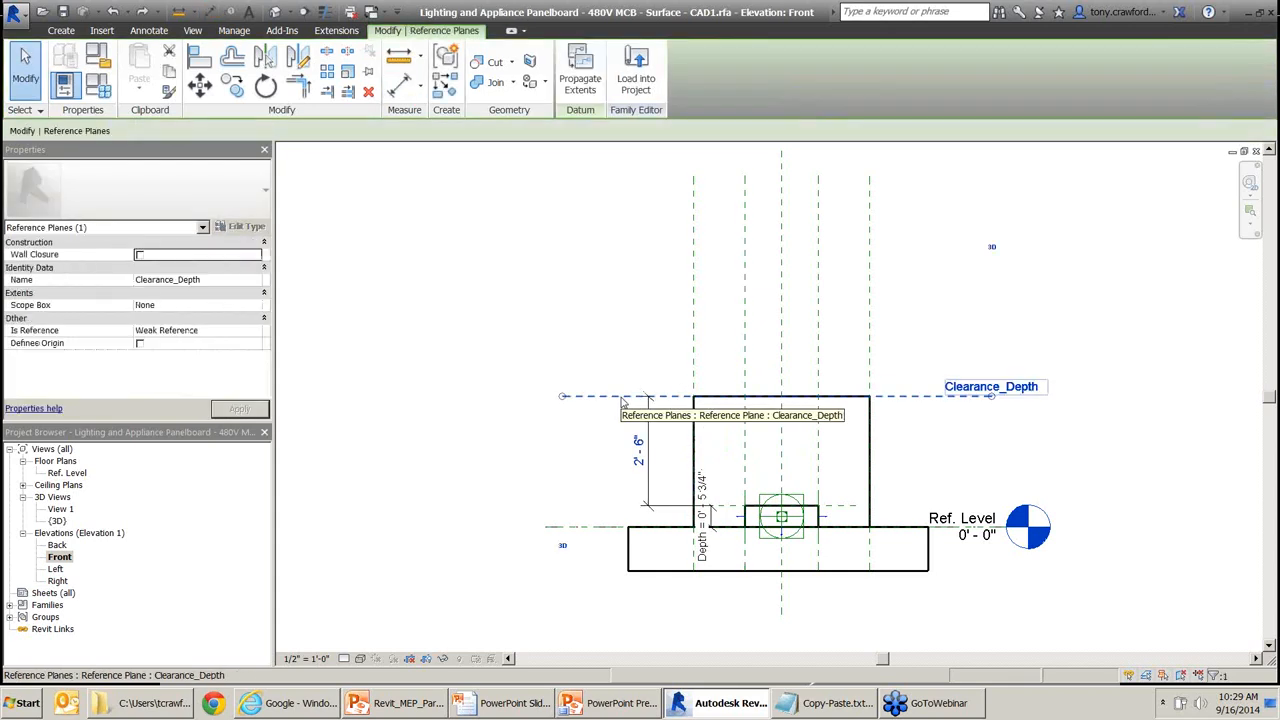
click(653, 510)
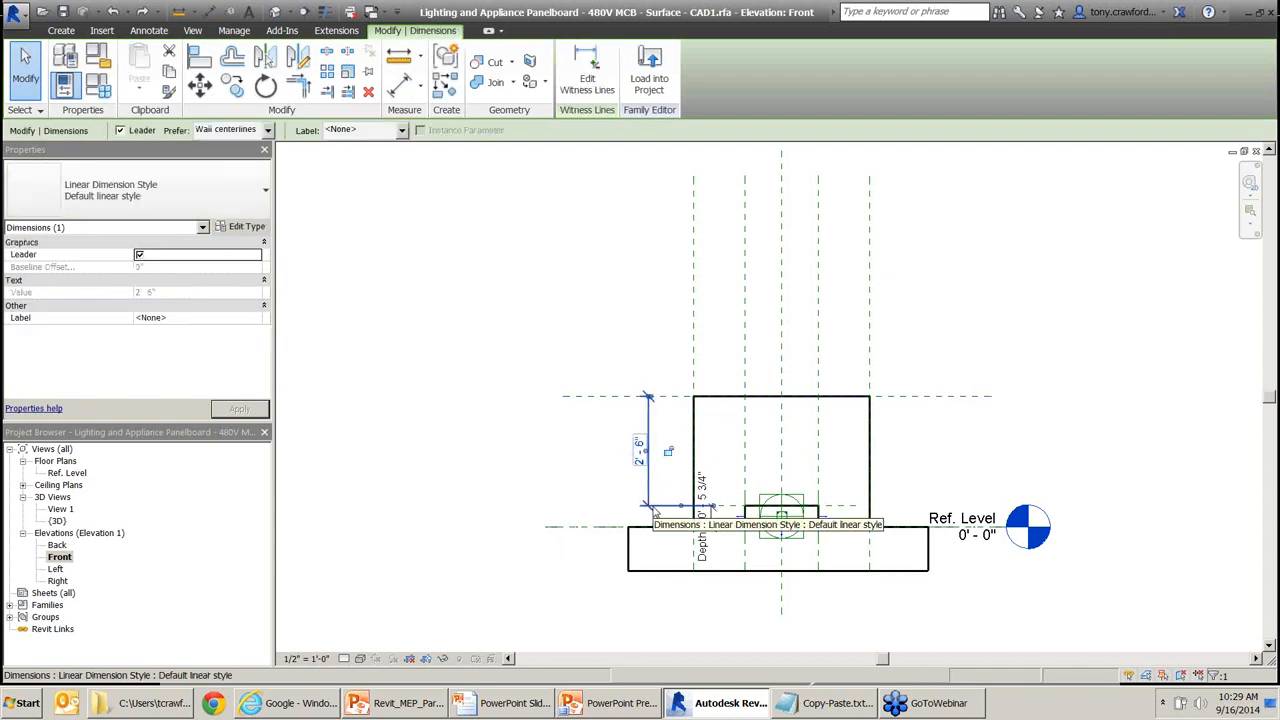
key(Delete)
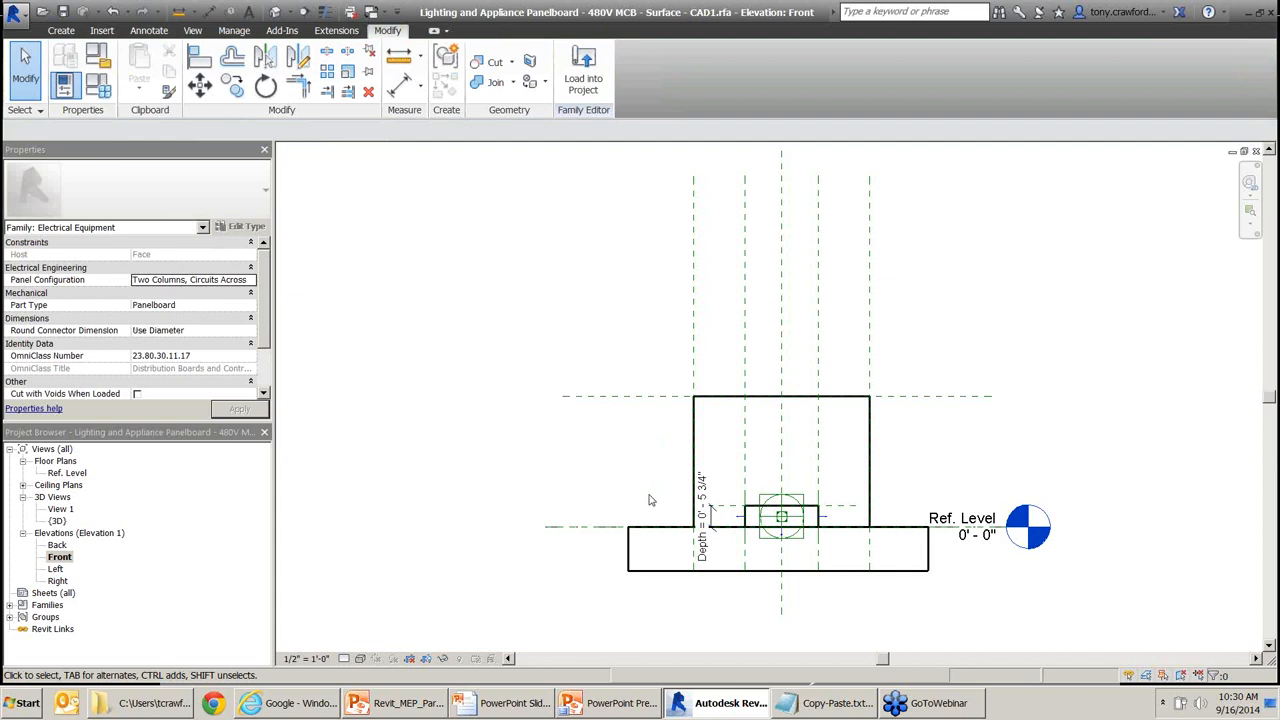
key(d)
key(i)
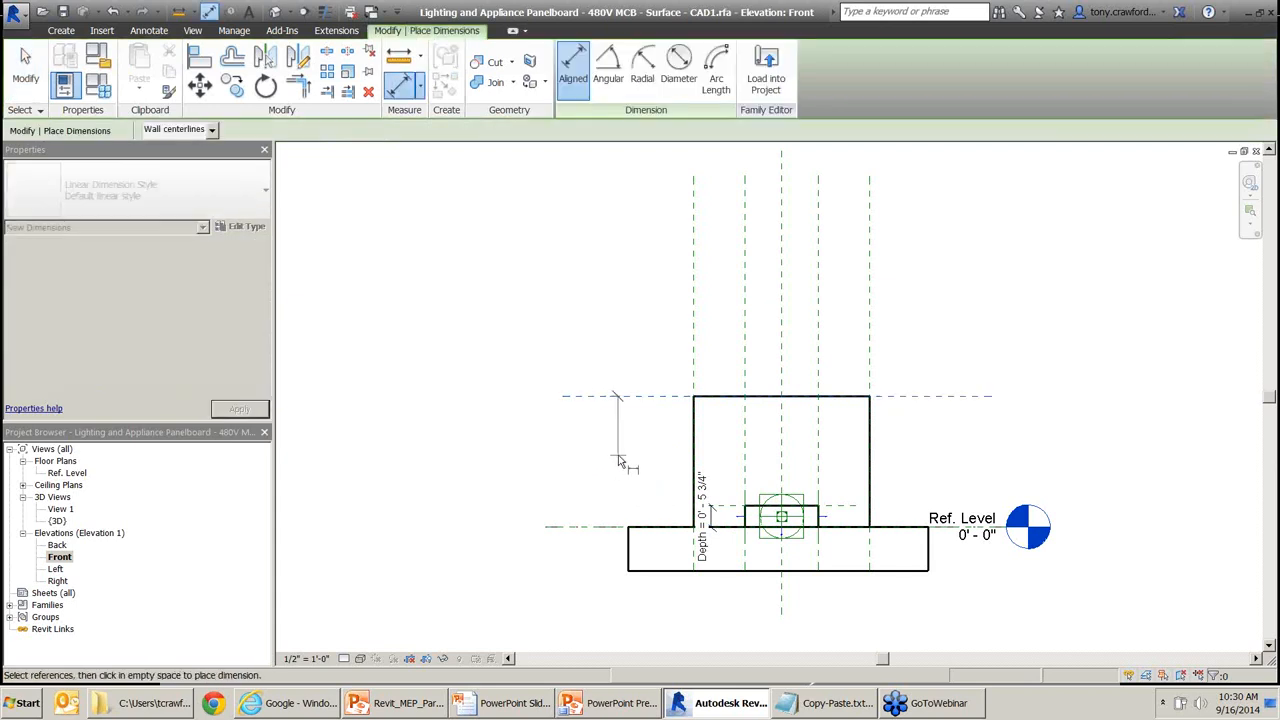
Dimension from Ref. Level to the Clearance_Depth plane (2'-11 3/4") and open its Label list.
click(584, 530)
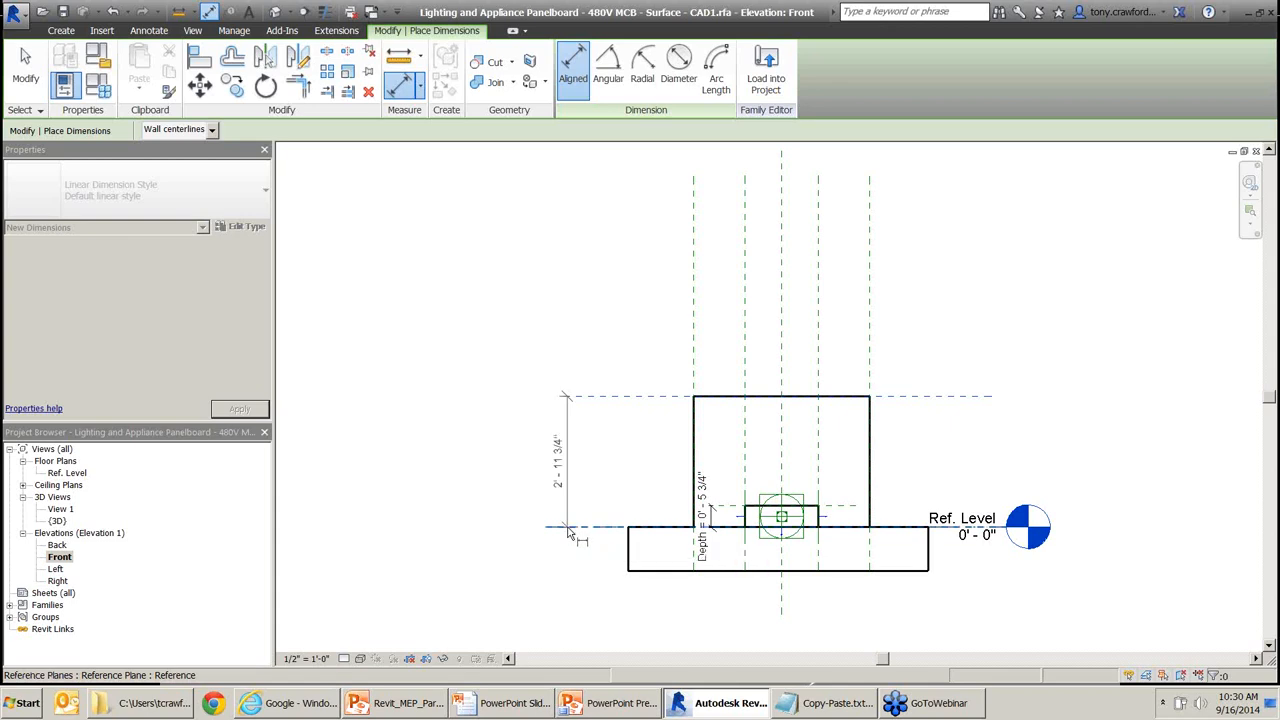
click(569, 529)
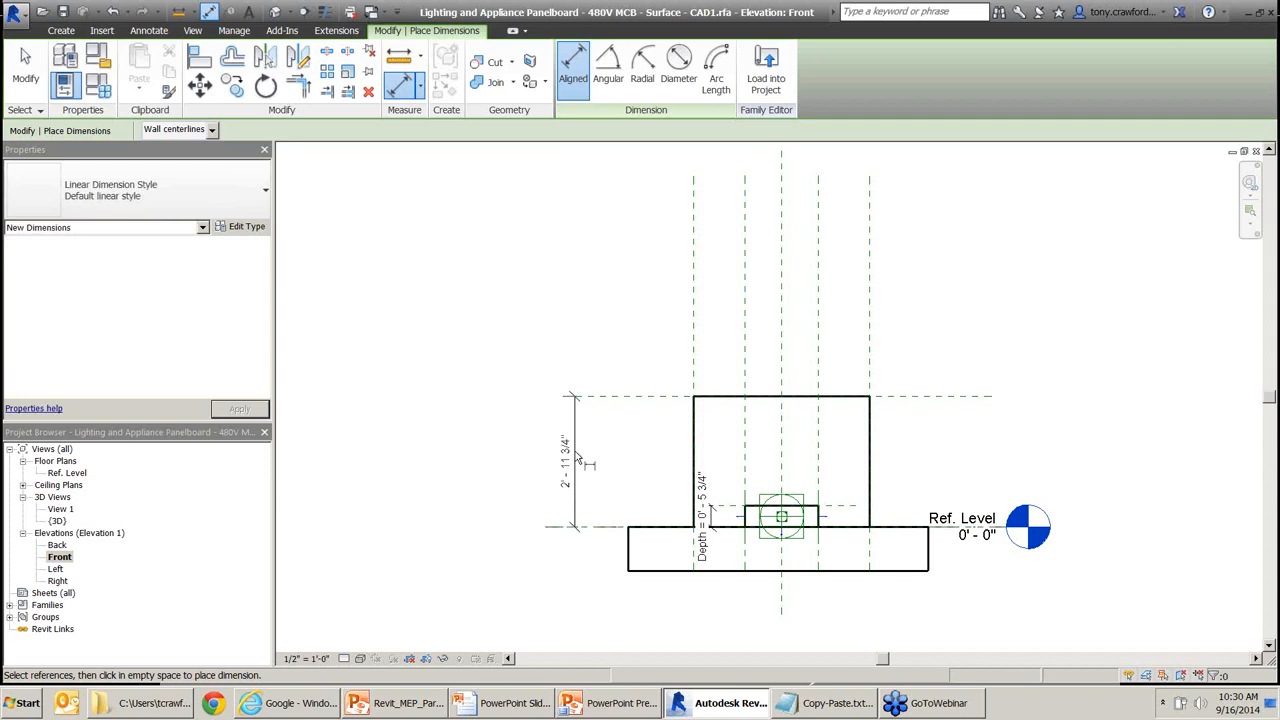
key(Escape)
key(Escape)
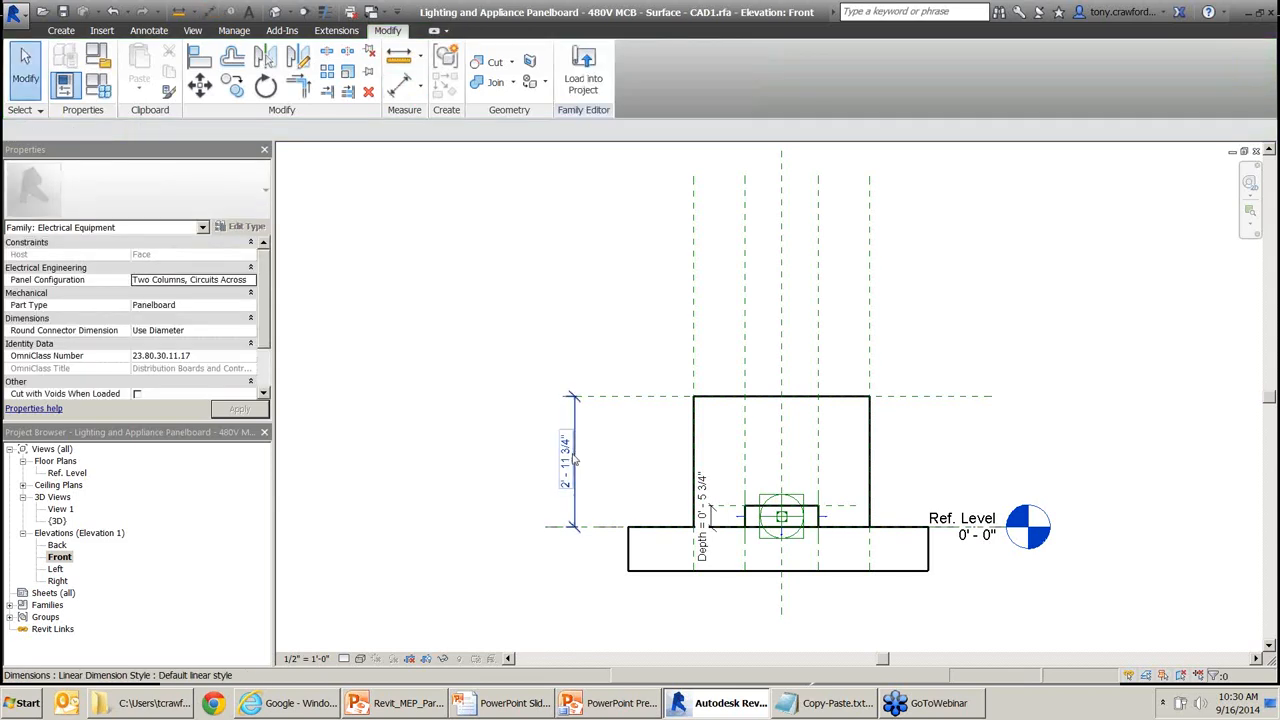
click(574, 457)
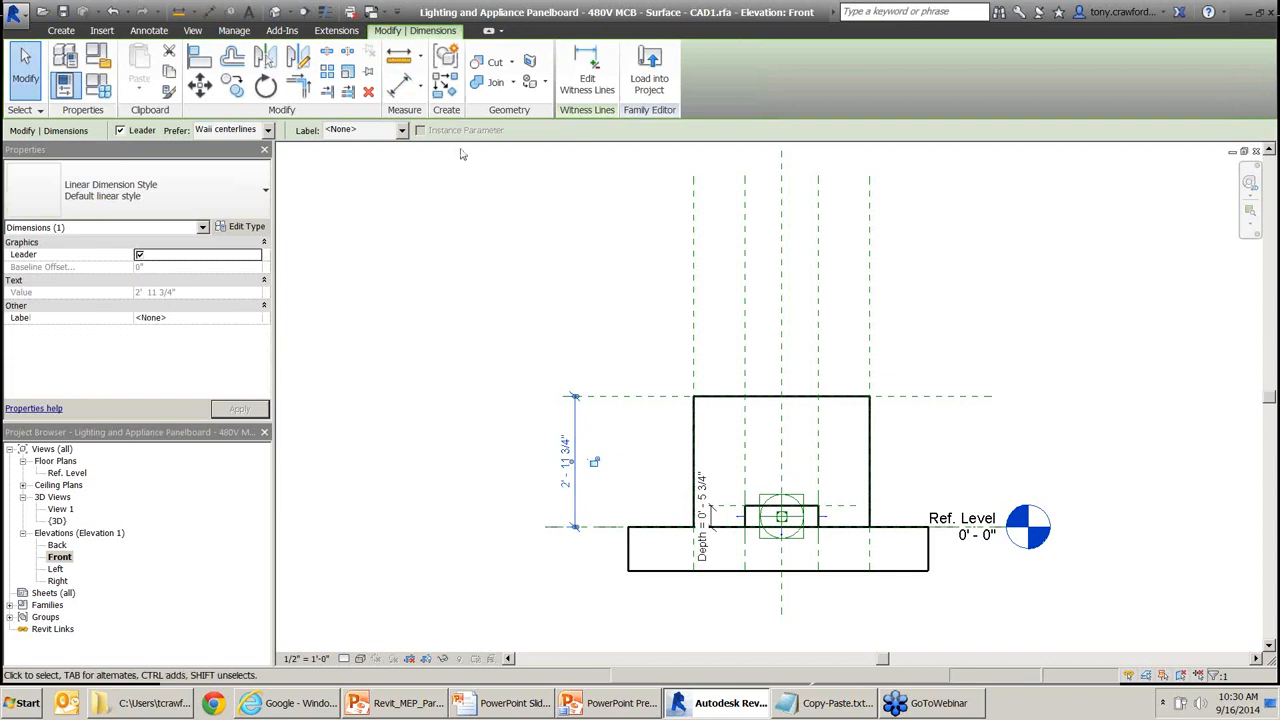
click(401, 131)
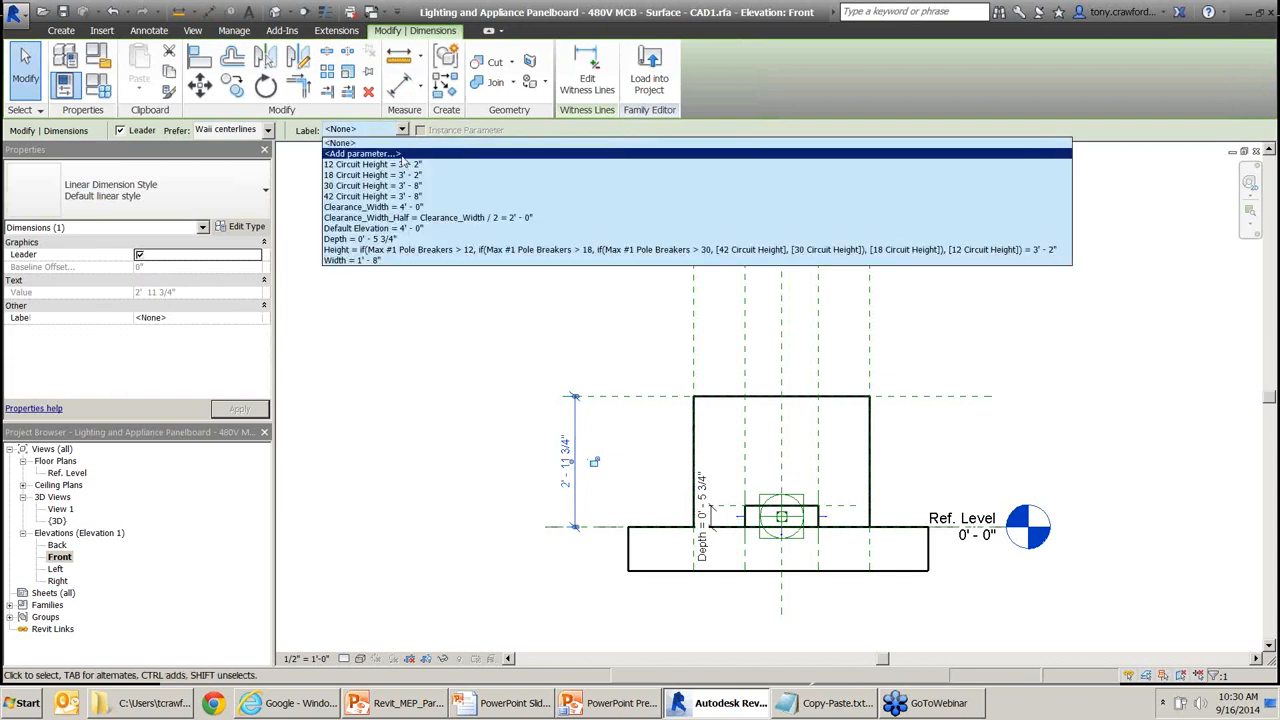
Label the 2'-11 3/4" dimension with a new Clearance_Depth type parameter.
click(395, 154)
text(Clearance_Width)
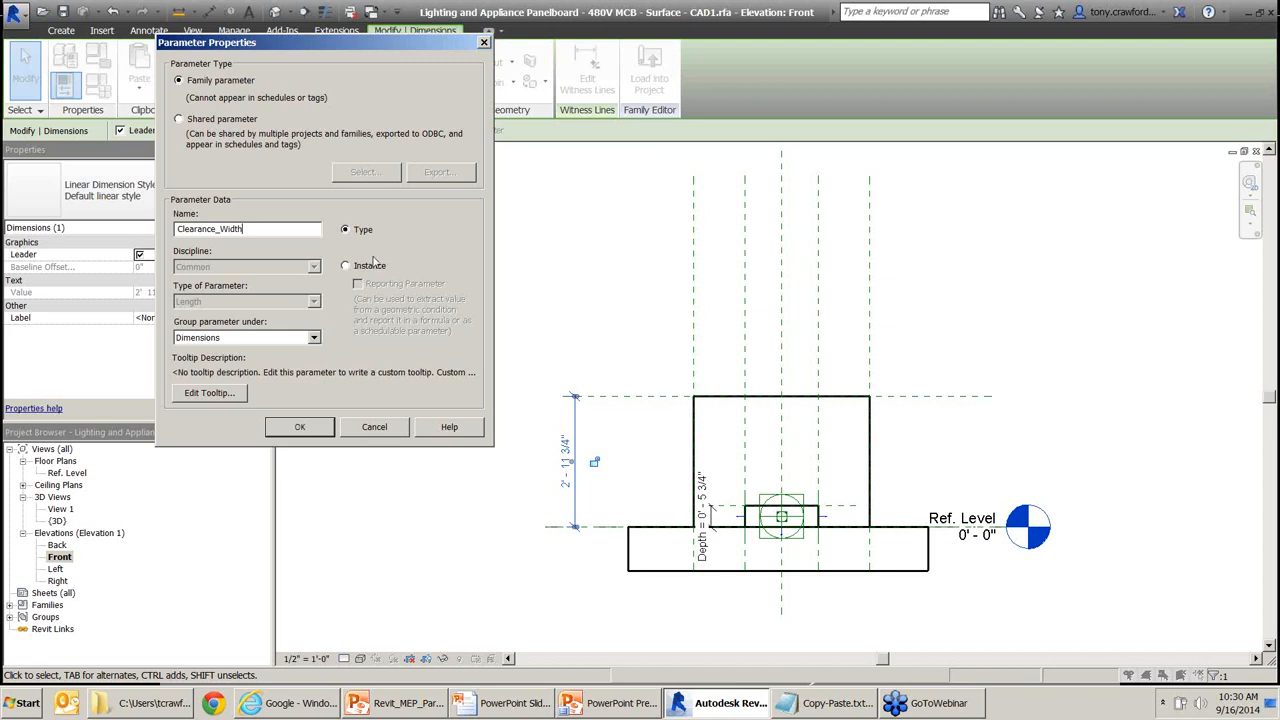
key(BackSpace)
key(BackSpace)
key(BackSpace)
key(BackSpace)
key(BackSpace)
text(Depth)
click(299, 427)
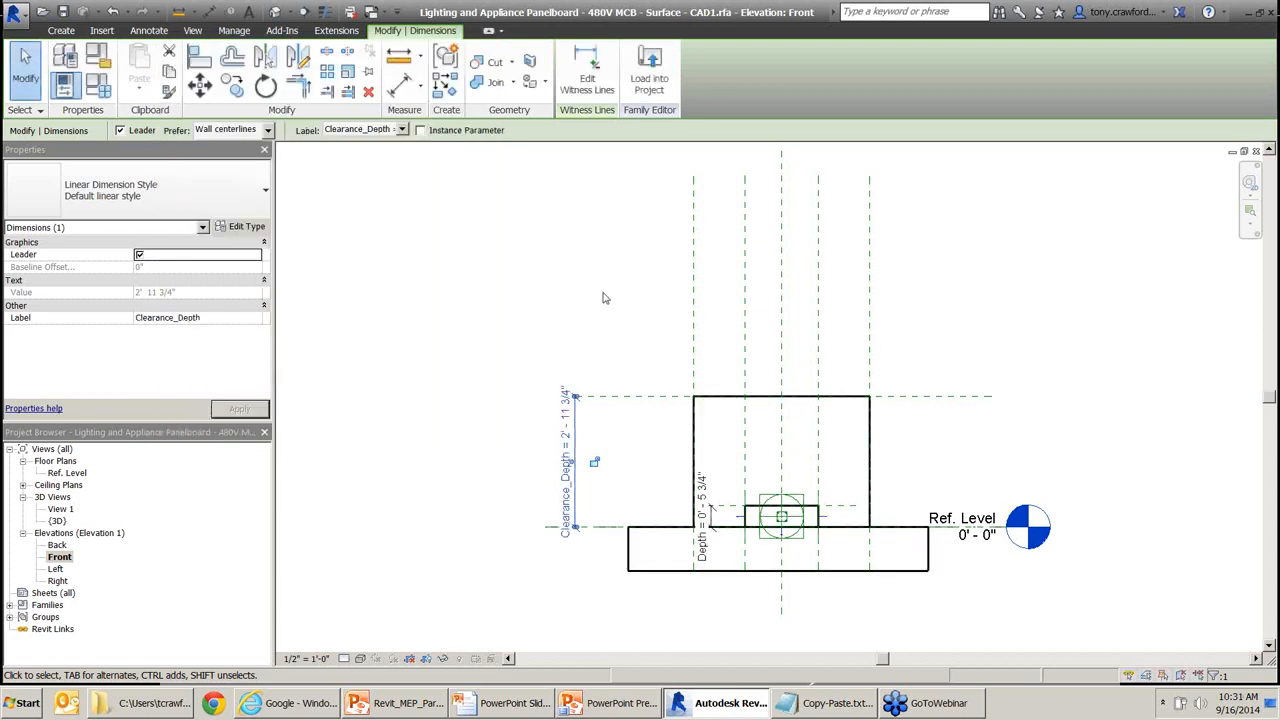
middle_drag(638, 335, 745, 340)
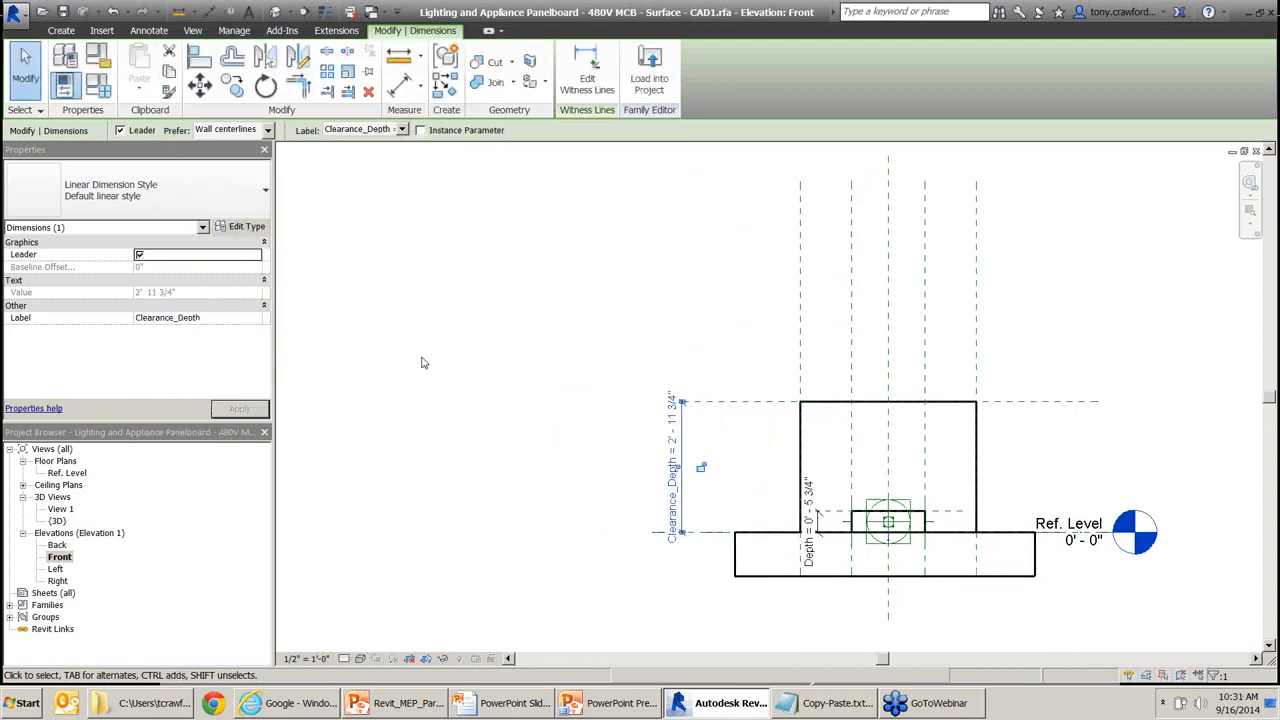
In the 3D view's Family Types, try Clearance_Depth at 2' 0" then 2' 6".
double_click(58, 521)
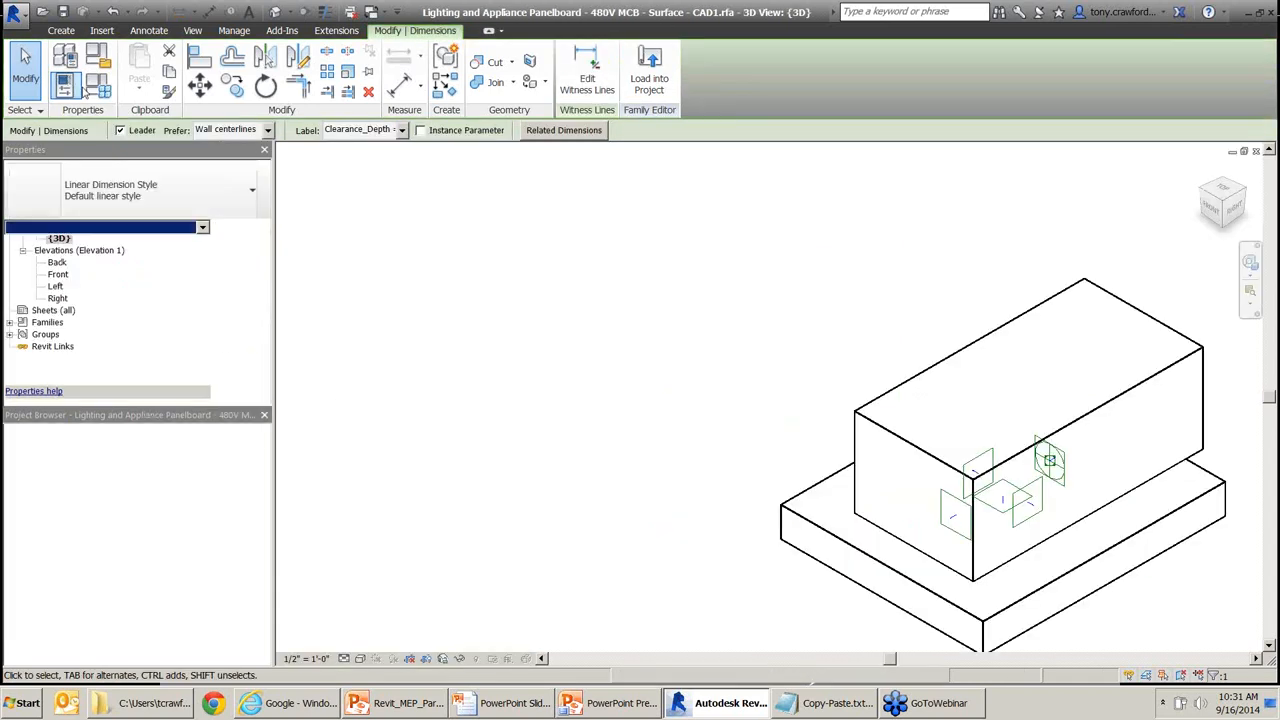
click(112, 88)
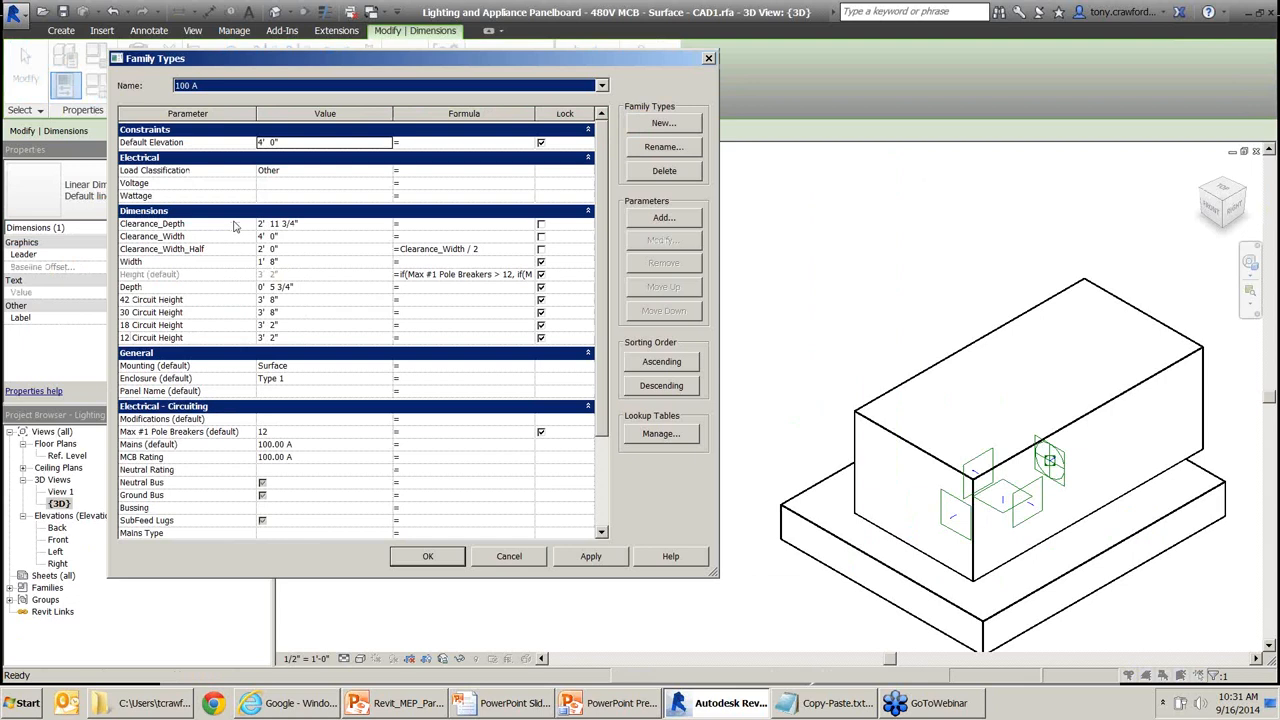
click(321, 222)
text(2'  0)
key(Tab)
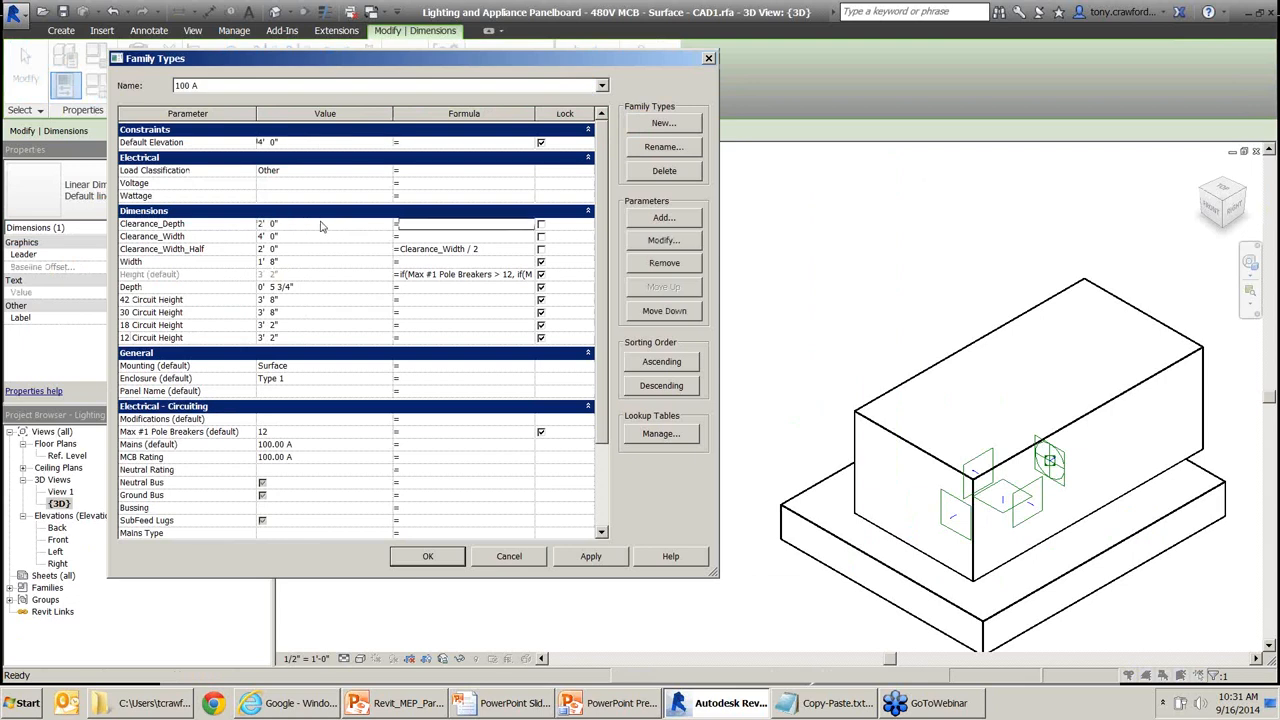
click(591, 556)
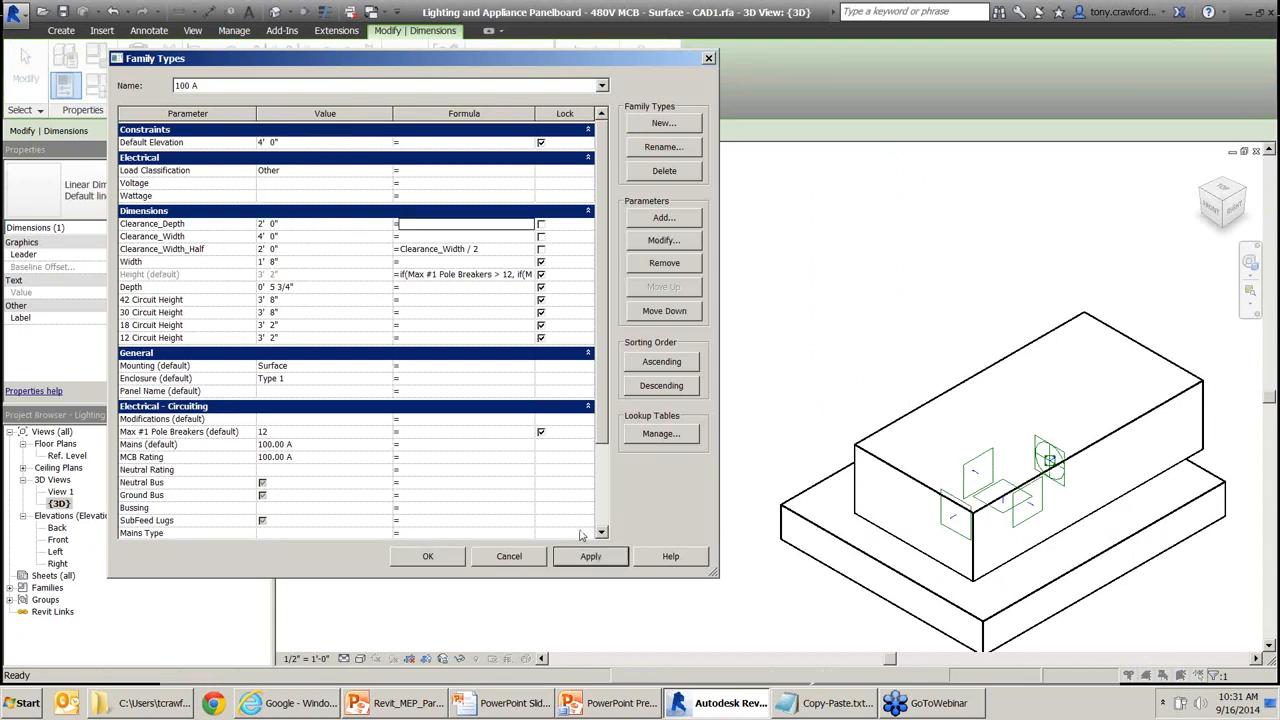
click(322, 222)
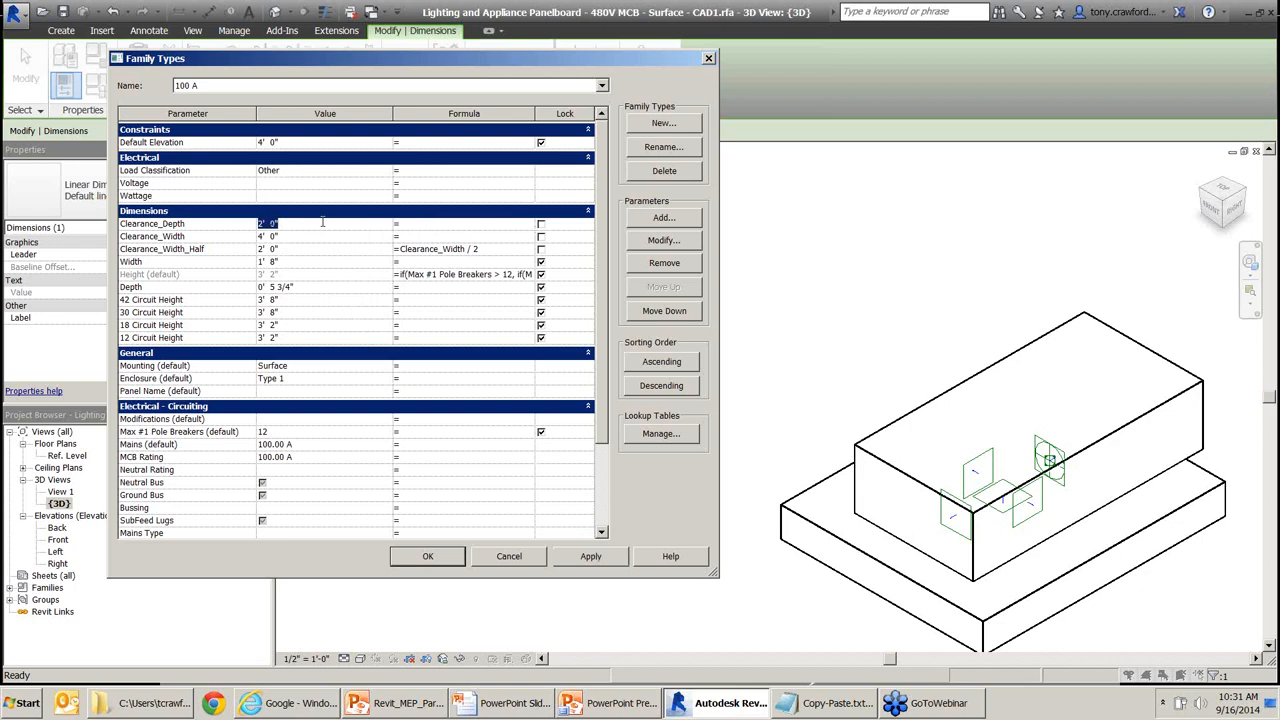
text(10'")
key(BackSpace)
key(BackSpace)
click(589, 557)
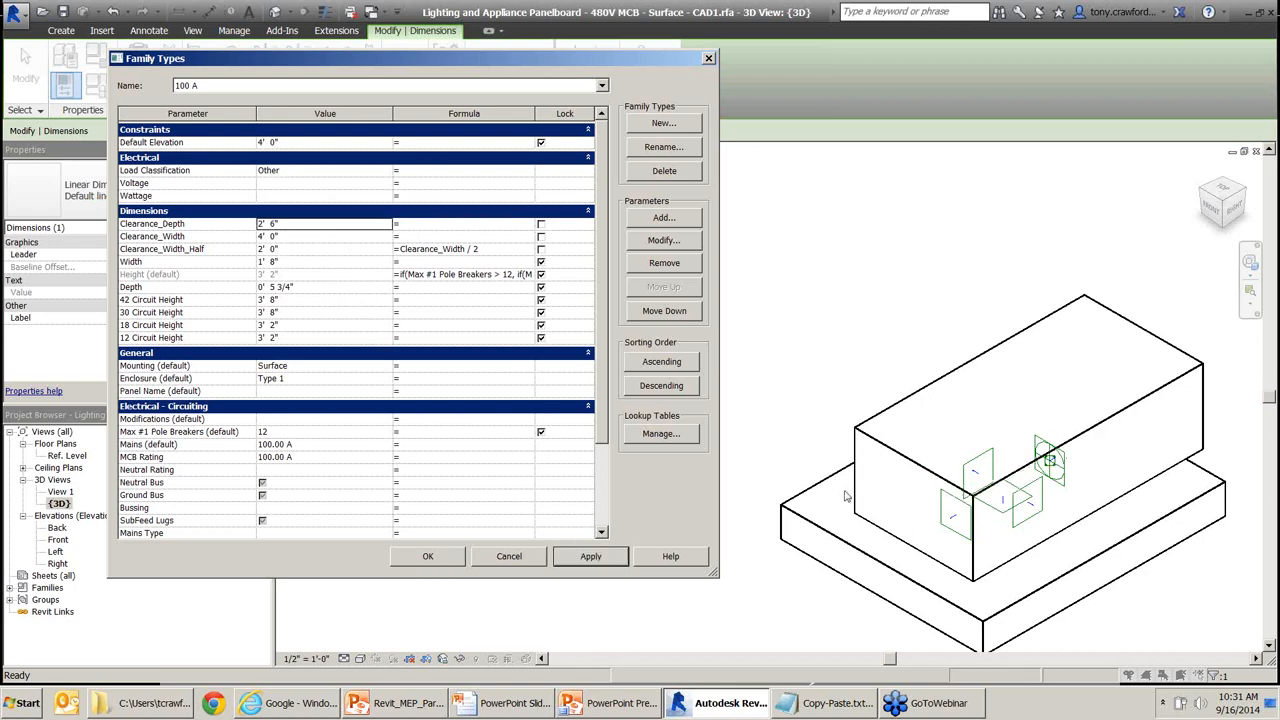
Set Clearance_Depth to 3' 0", apply it, and close Family Types.
click(323, 215)
click(323, 215)
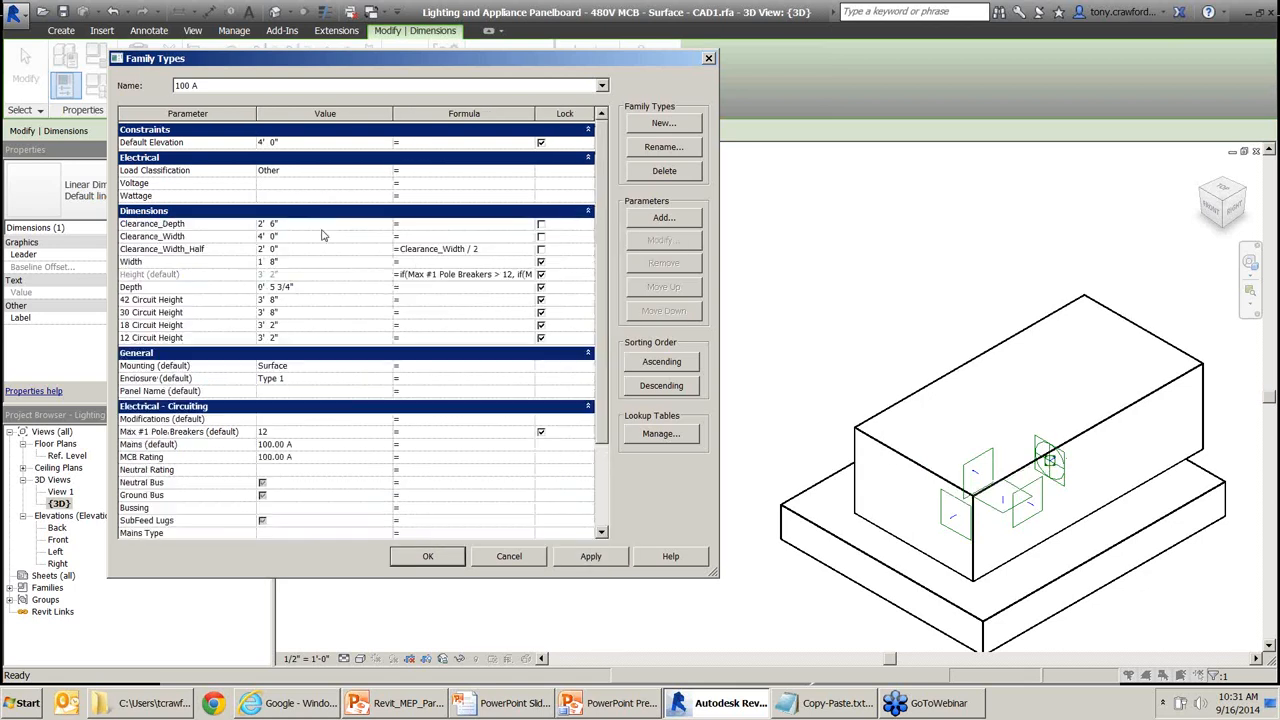
click(322, 229)
text(3)
key(Tab)
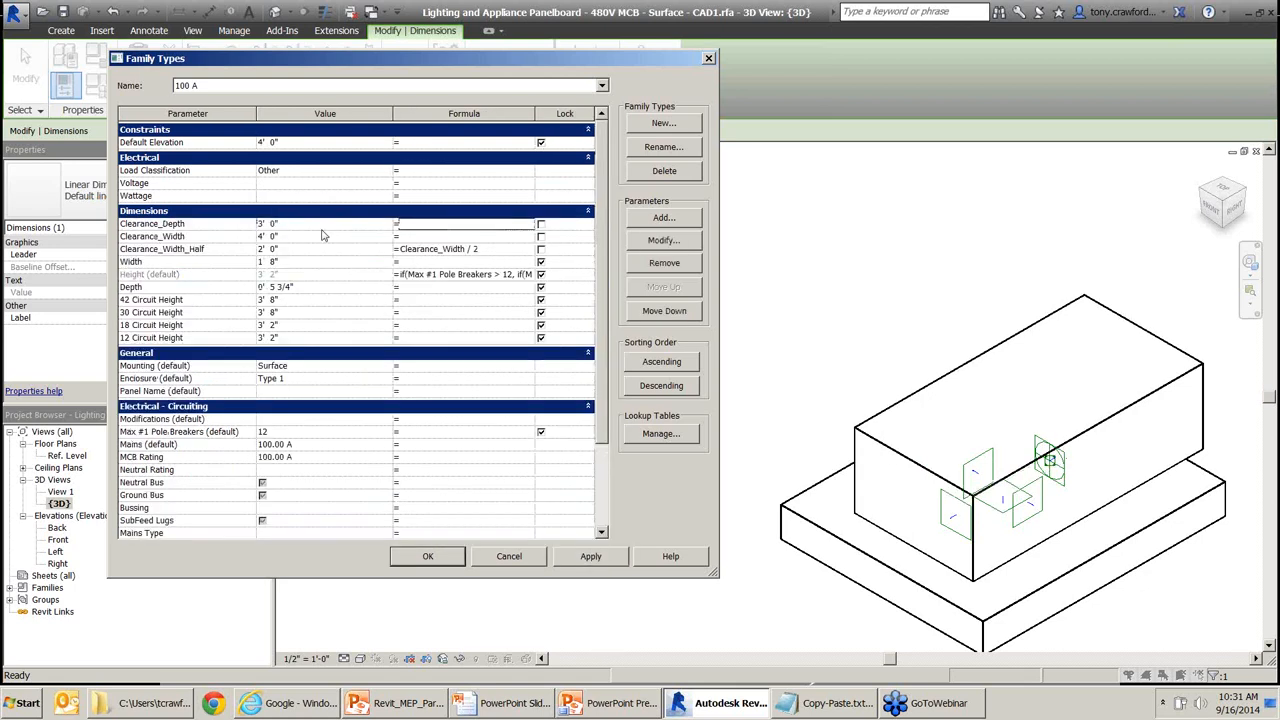
click(590, 557)
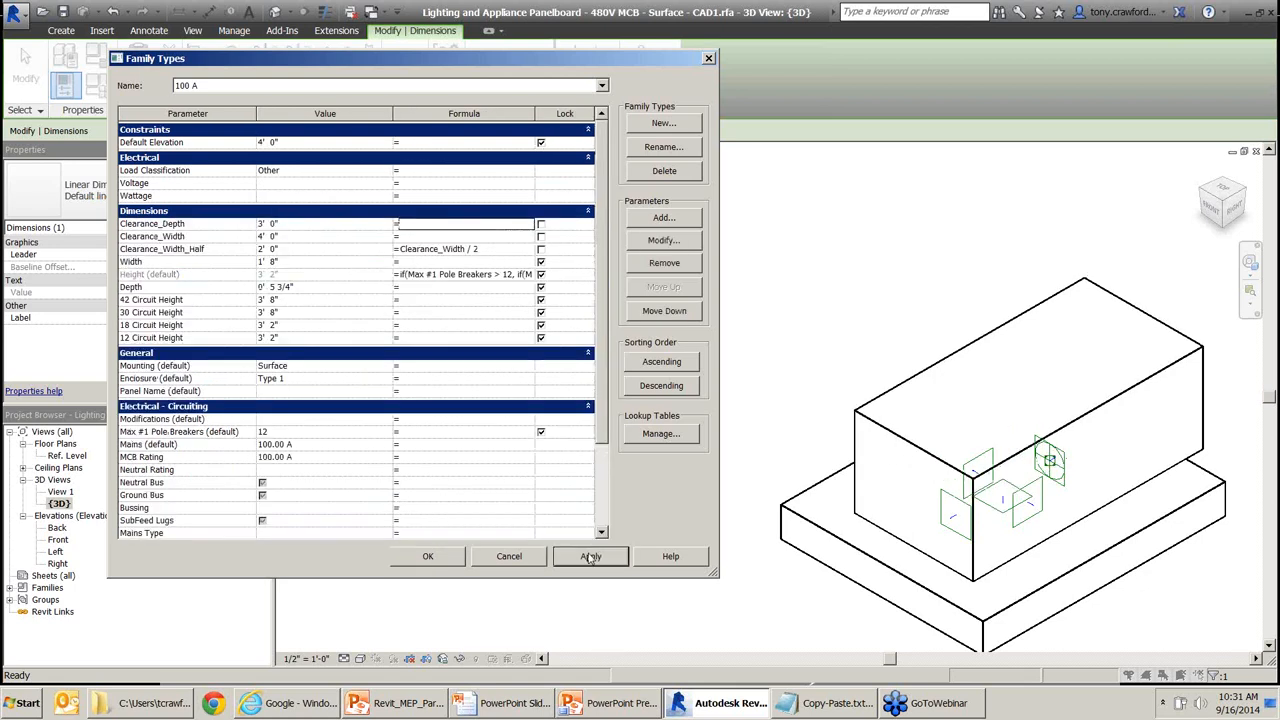
click(429, 556)
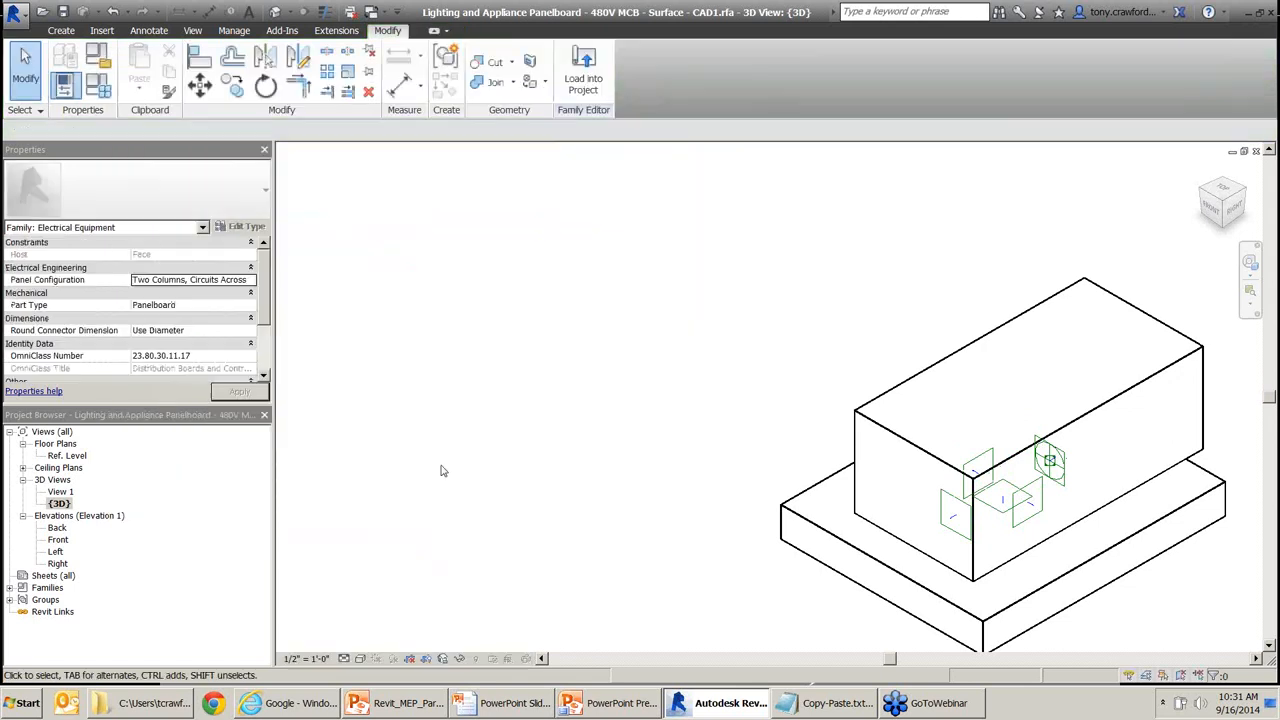
Check Clearance_Depth in the Front elevation, then reopen Family Types from the 3D view.
key(ctrl+Tab)
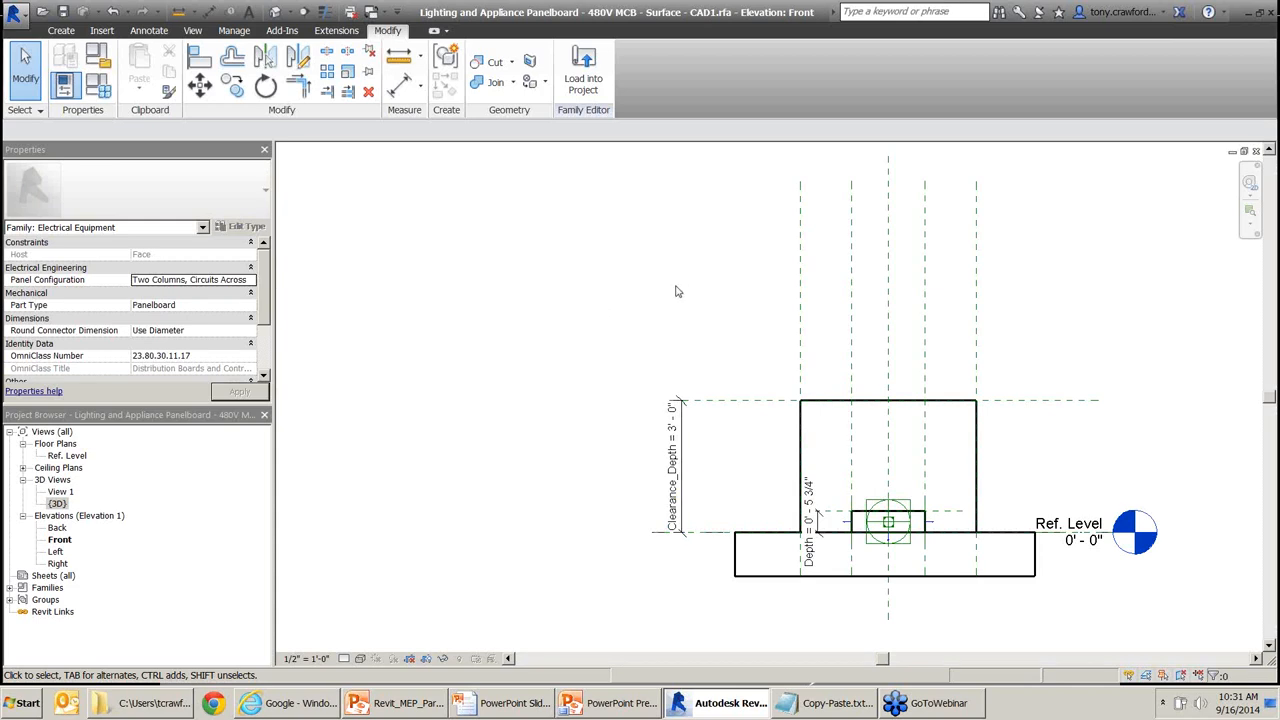
double_click(57, 503)
click(97, 85)
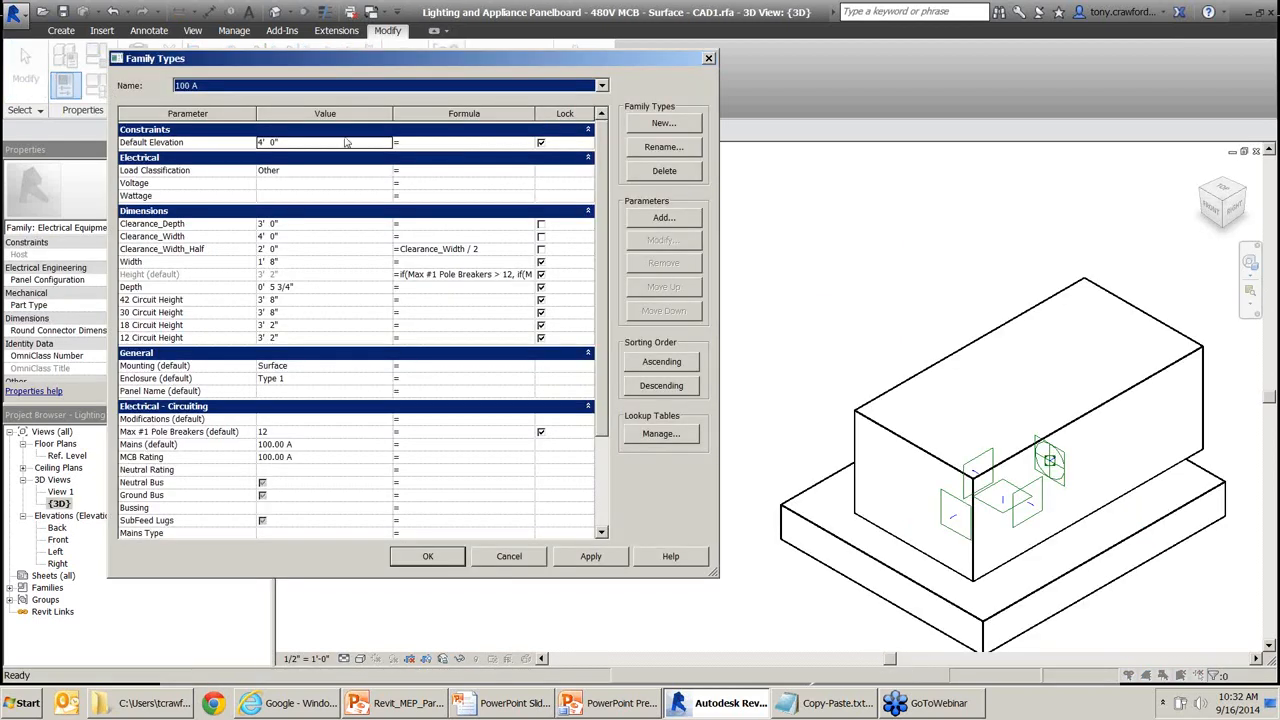
Paste the prepared conditional formula from Notepad into Clearance_Width's Formula cell.
click(321, 219)
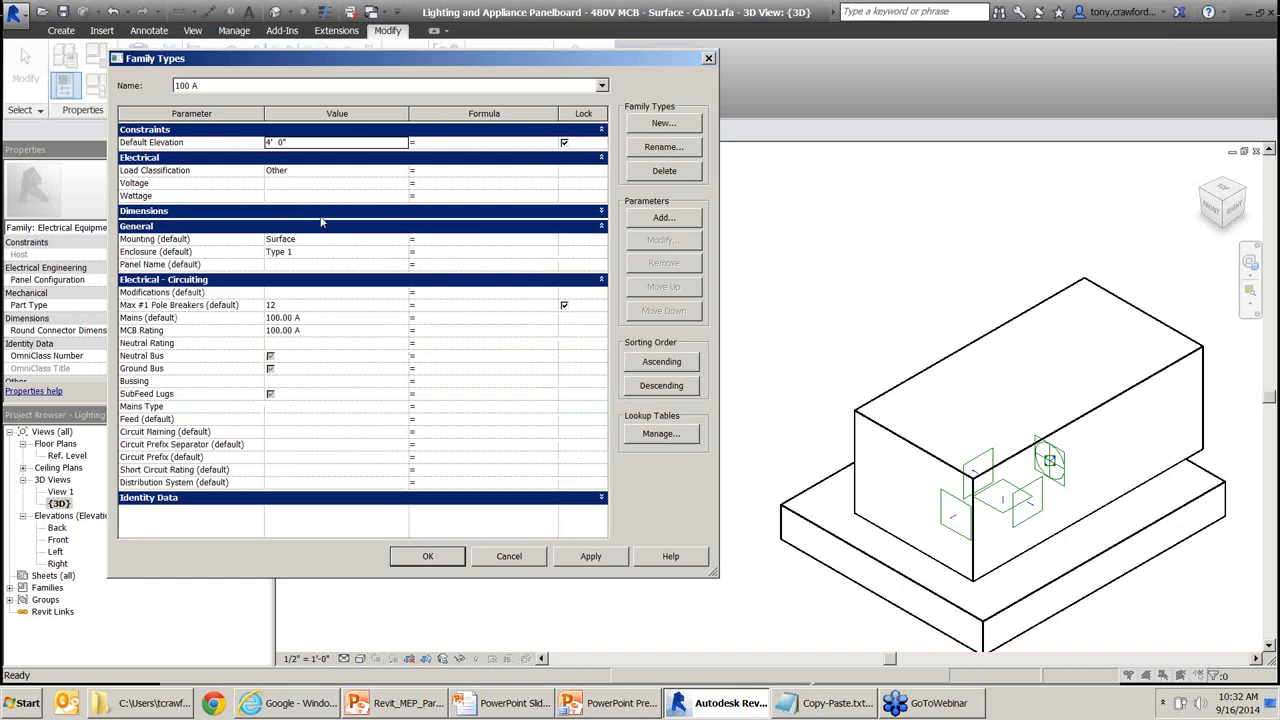
click(318, 236)
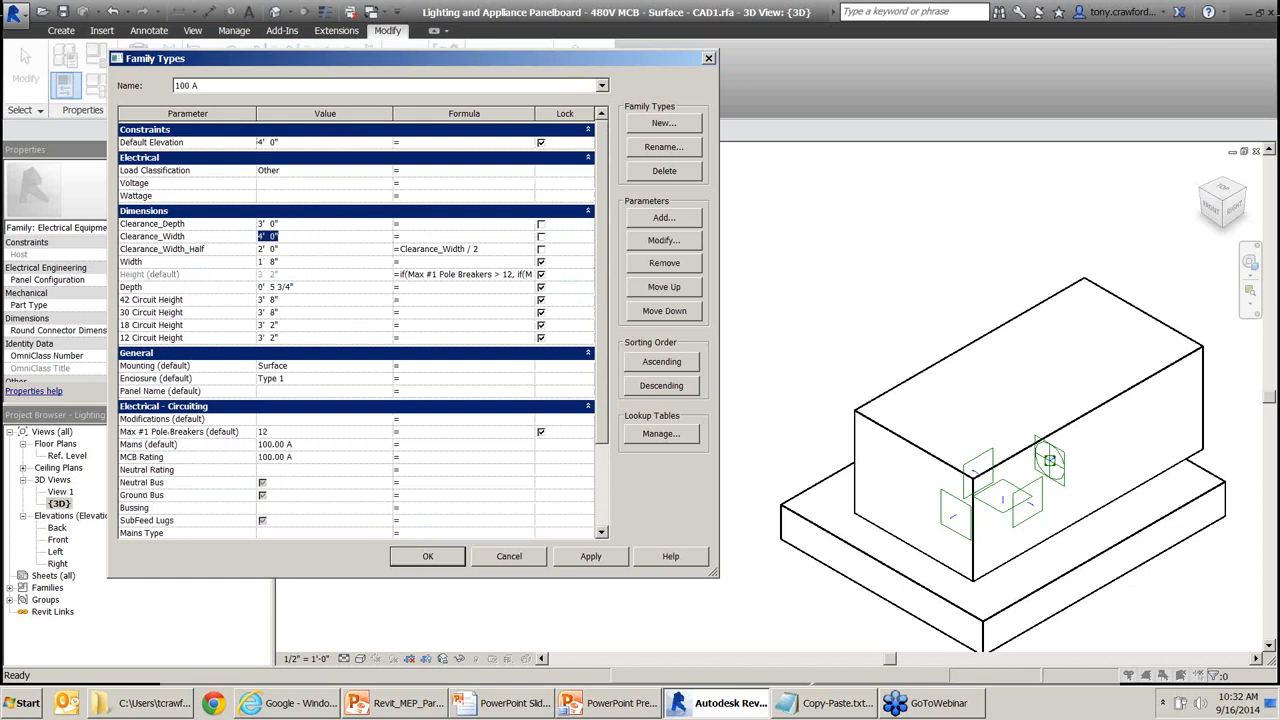
click(824, 703)
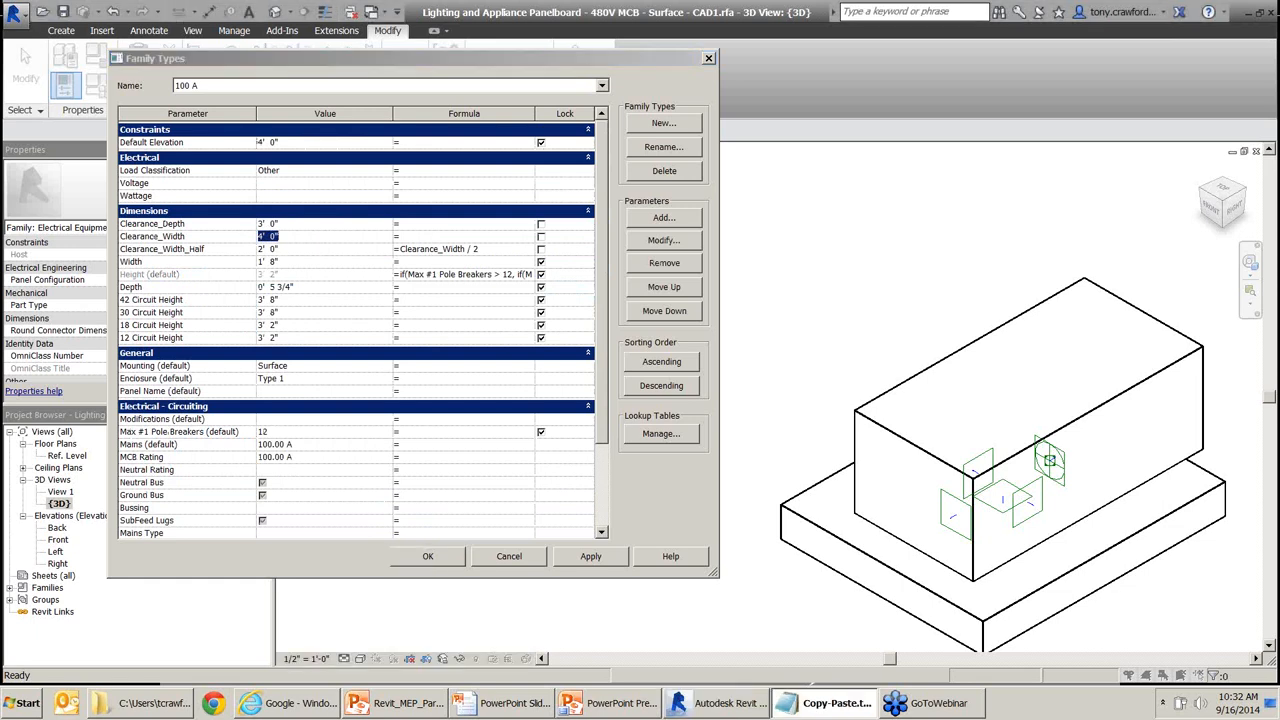
click(484, 235)
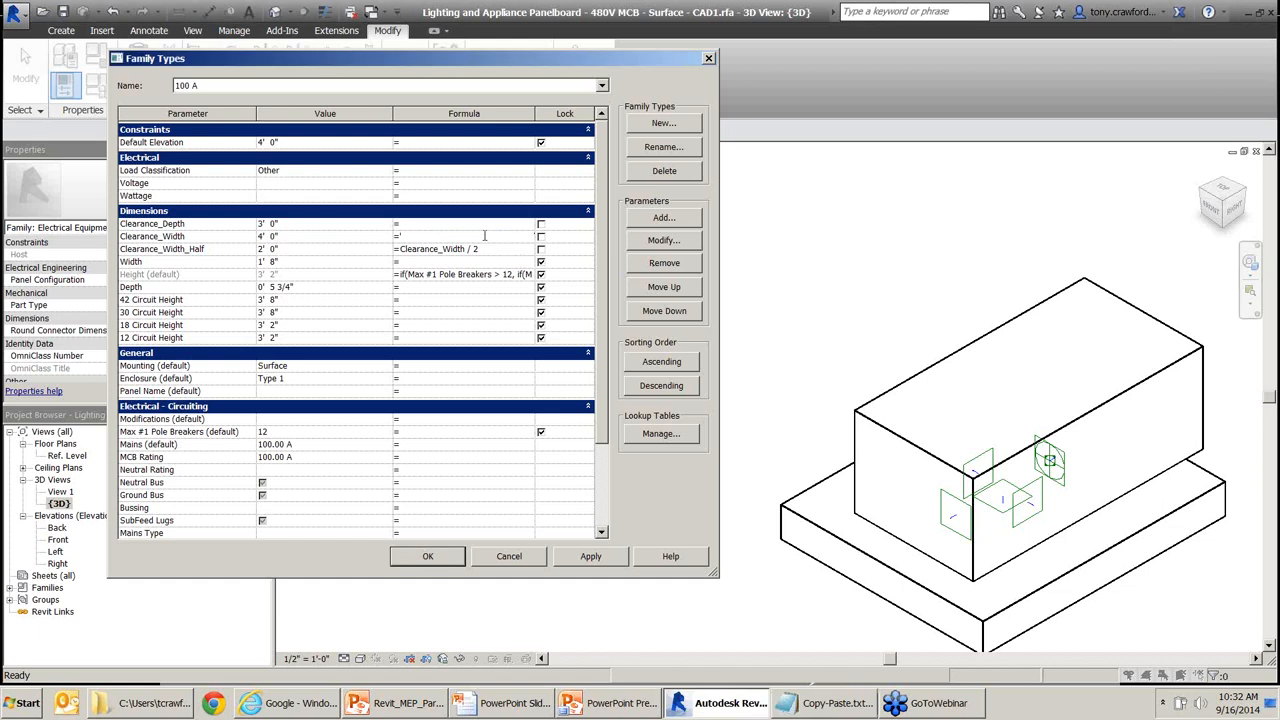
text(if(Width < 2' 6", 2' 6", Width))
Replace both 2' 6" values so the formula reads if(Width < 36", 36", Width).
key(F9)
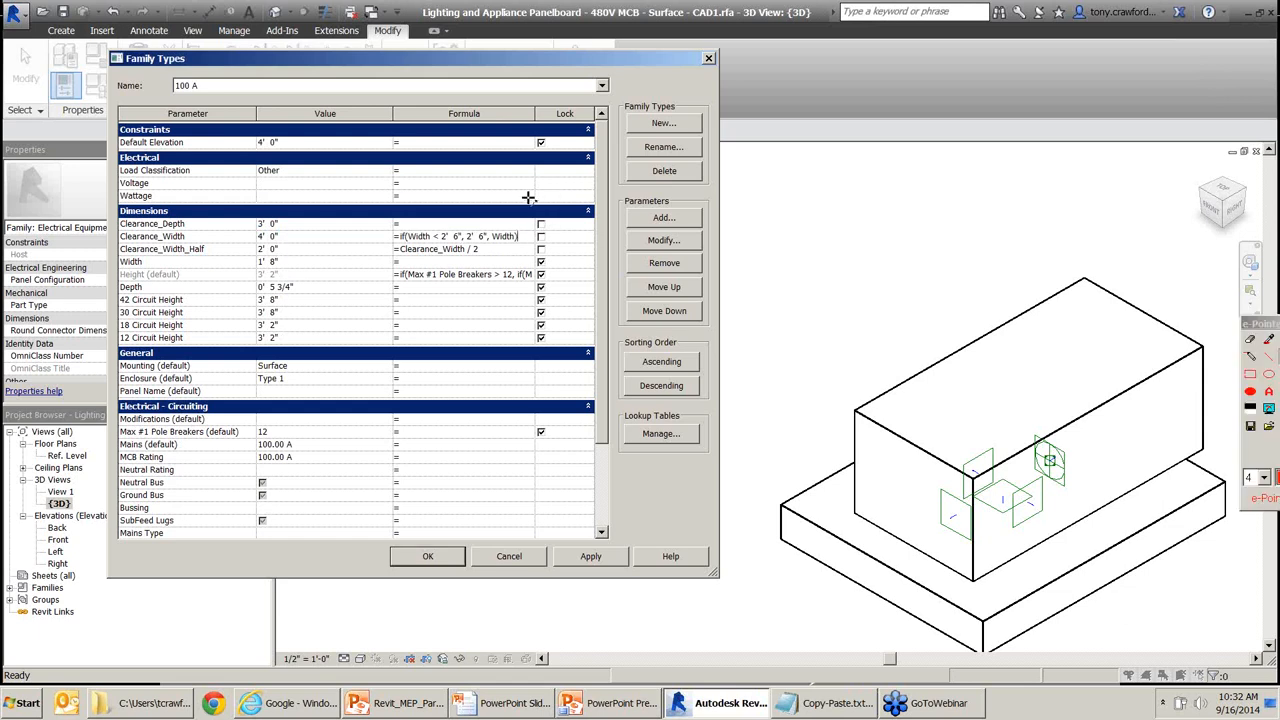
drag(548, 186, 511, 227)
drag(369, 204, 393, 225)
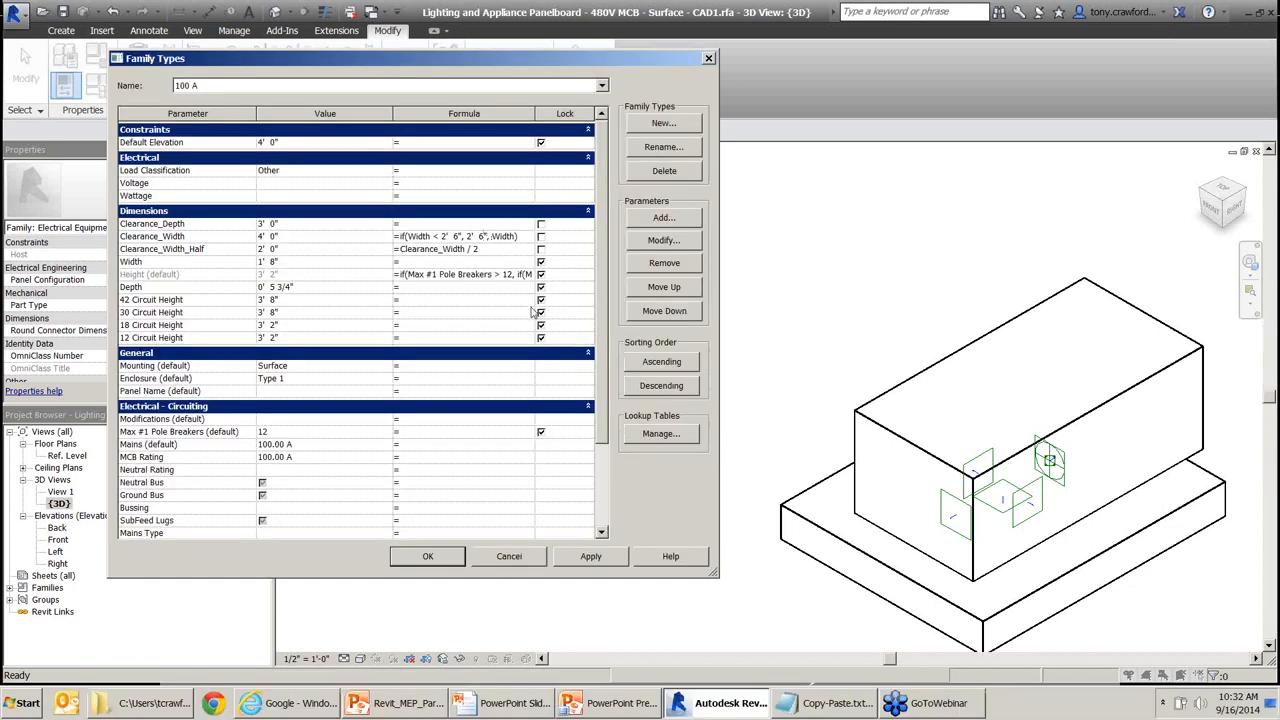
key(BackSpace)
key(BackSpace)
key(BackSpace)
key(BackSpace)
text(36)
click(458, 236)
key(BackSpace)
key(BackSpace)
key(BackSpace)
key(BackSpace)
text(")
key(Left)
key(BackSpace)
text(36)
Open the Use Conditional Statements in Formulas help page and scroll through its syntax examples.
click(294, 703)
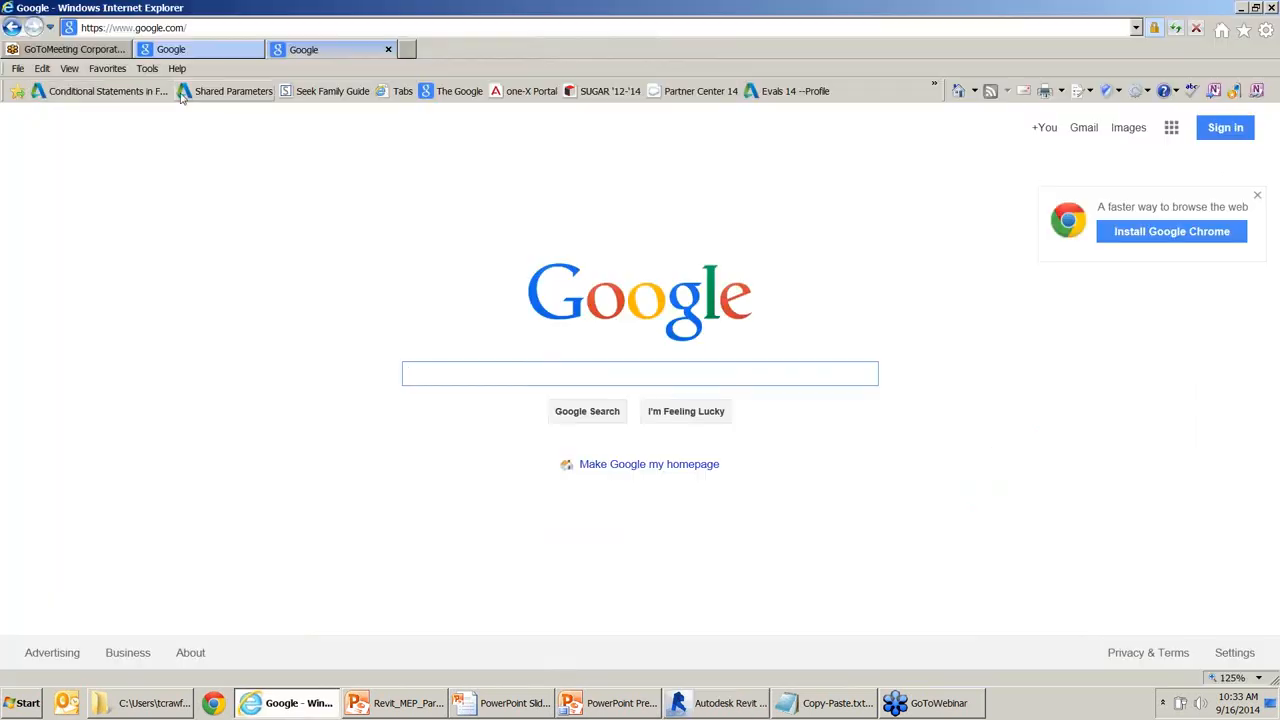
click(103, 91)
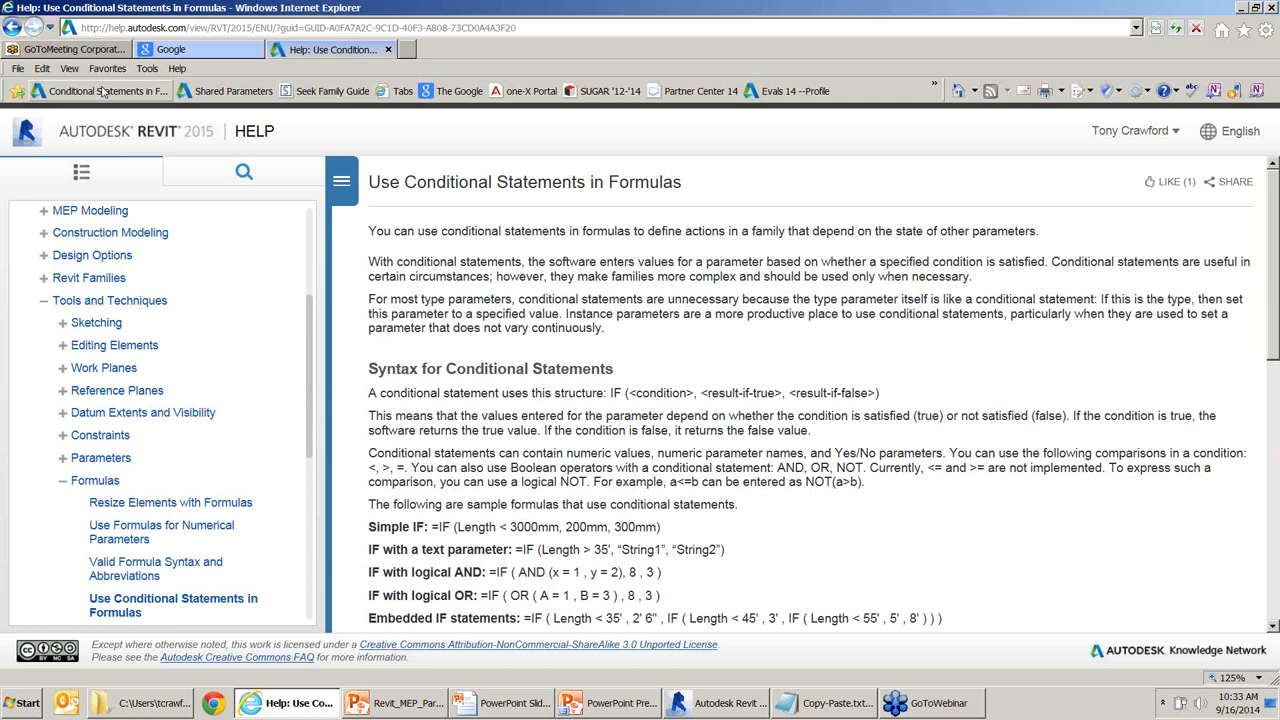
middle_click(973, 289)
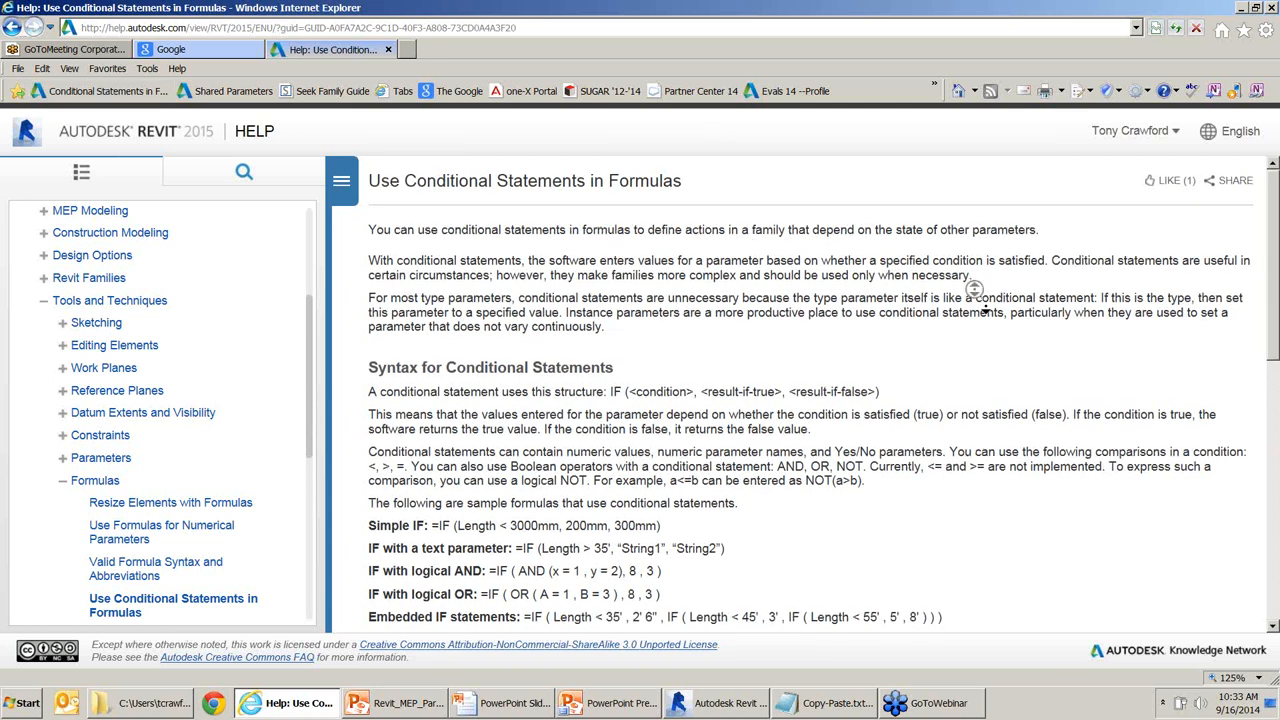
middle_click(994, 328)
middle_click(996, 316)
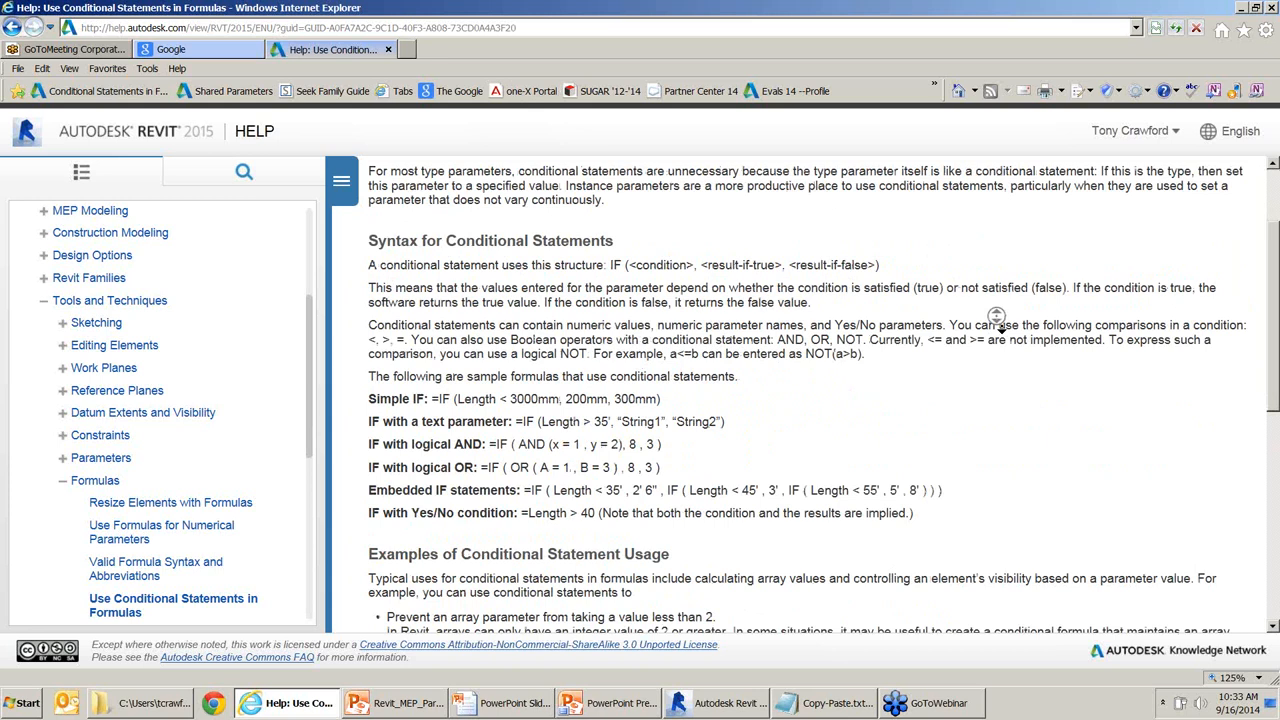
middle_click(1008, 350)
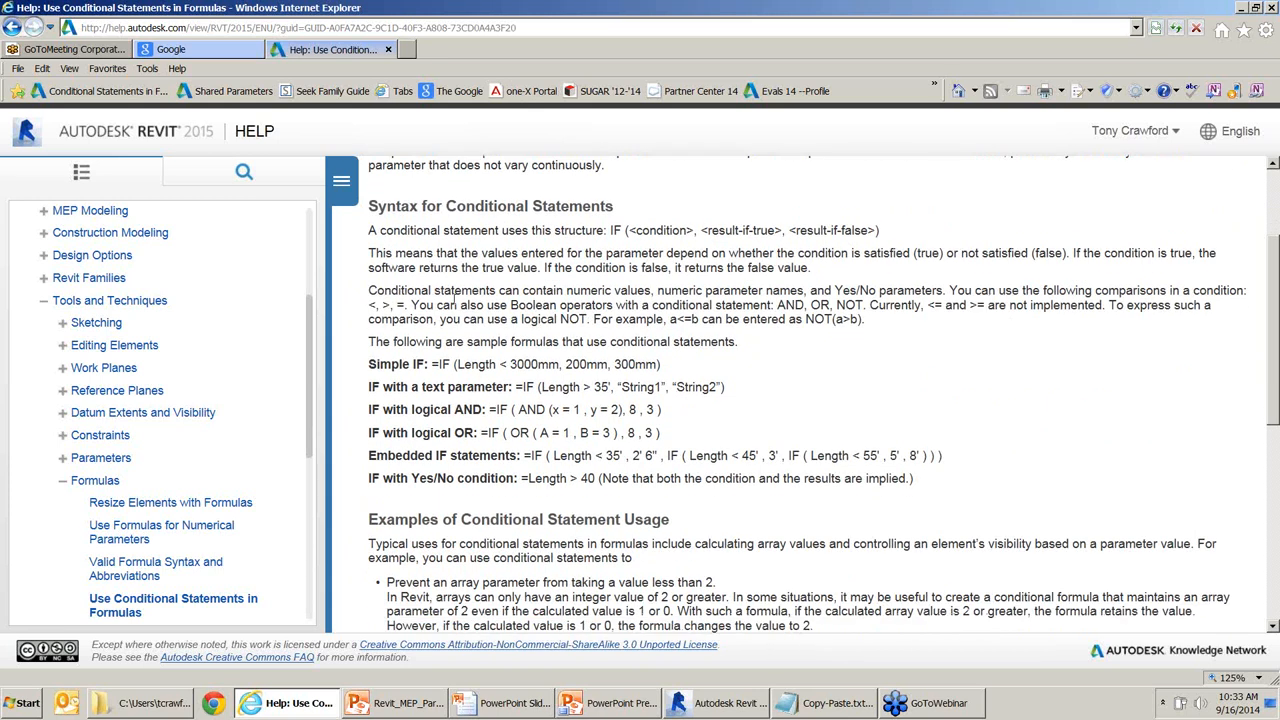
drag(453, 298, 452, 352)
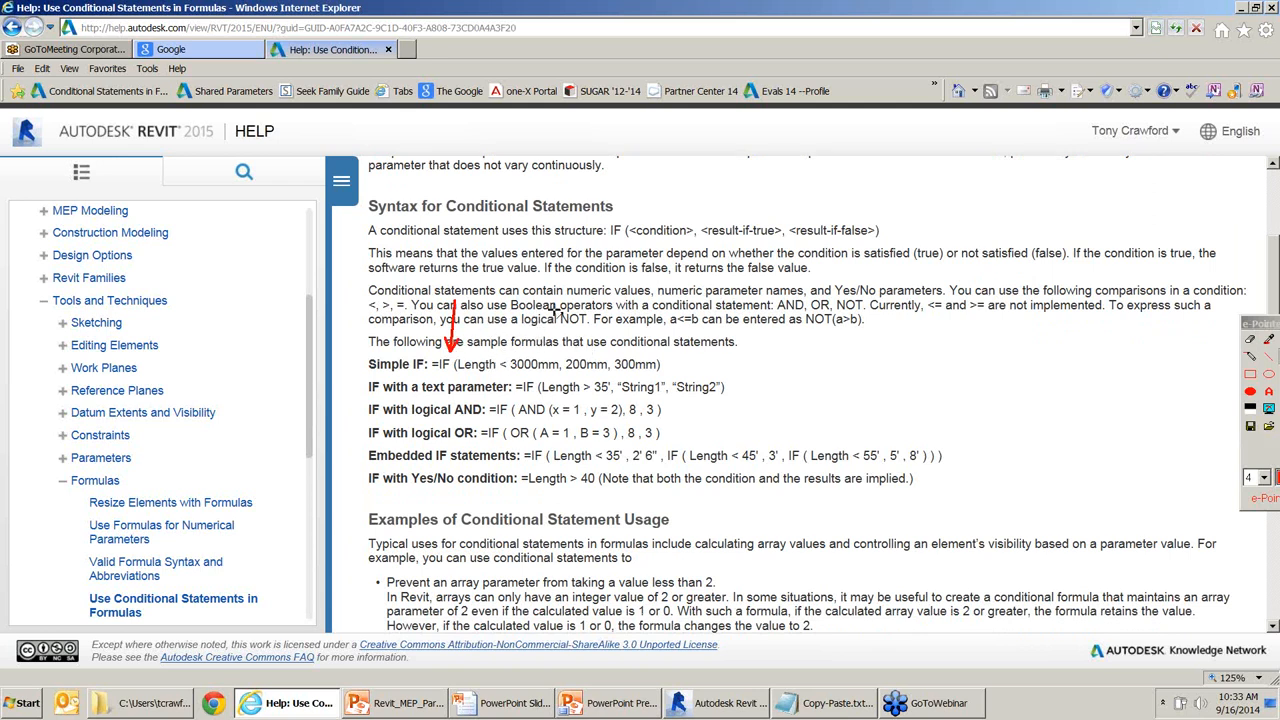
drag(555, 308, 547, 345)
drag(593, 316, 589, 350)
drag(621, 426, 629, 370)
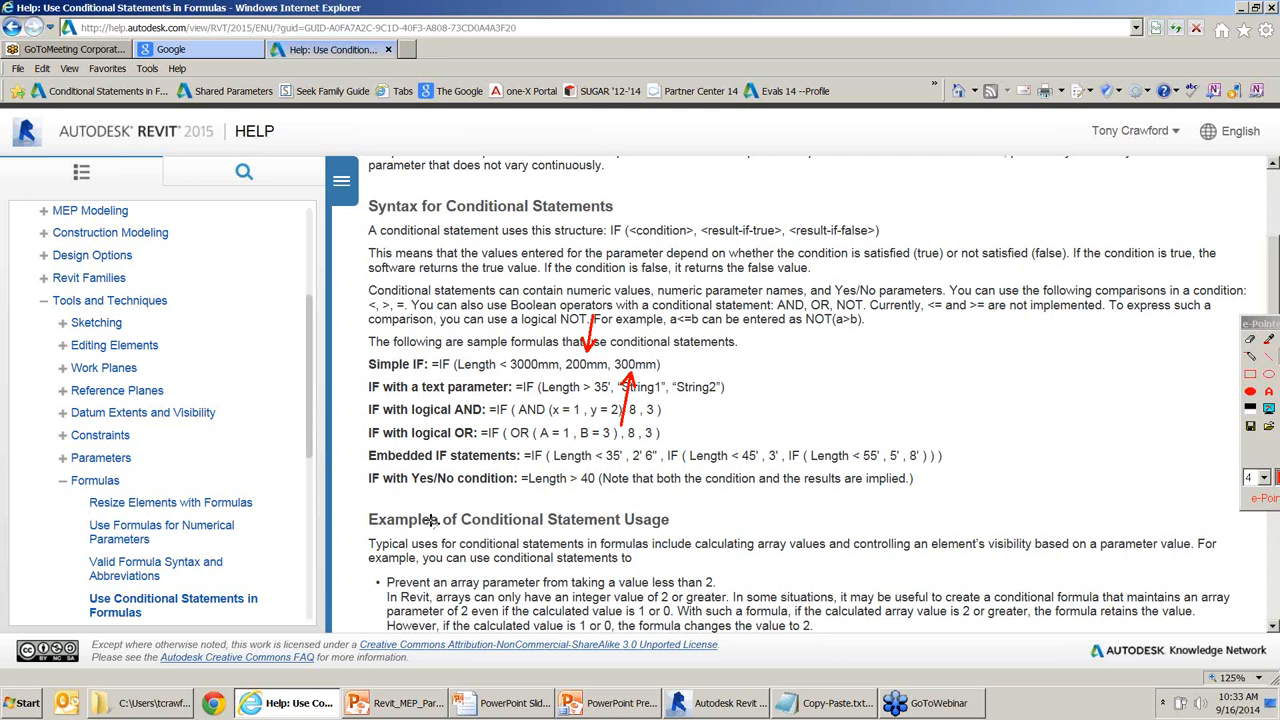
Finish reviewing the help page and return to Revit's Family Types dialog for type 100 A.
key(Escape)
drag(256, 480, 348, 480)
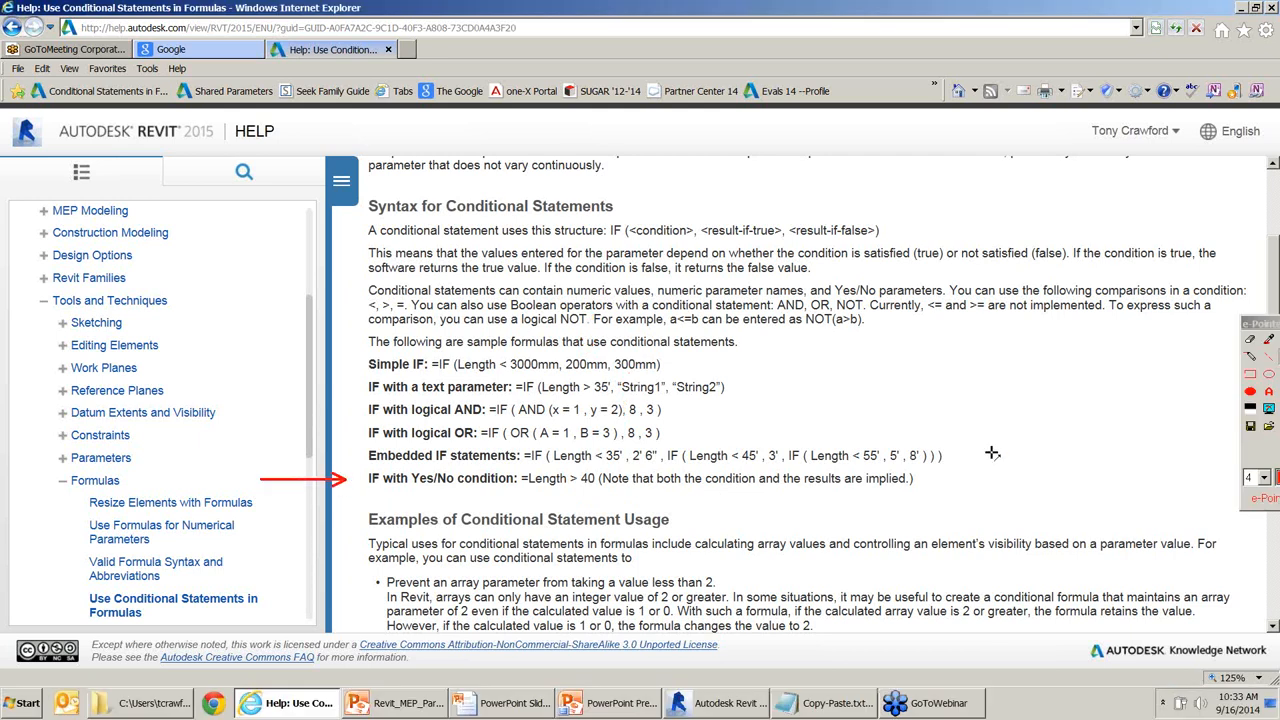
drag(989, 480, 914, 480)
drag(571, 523, 570, 490)
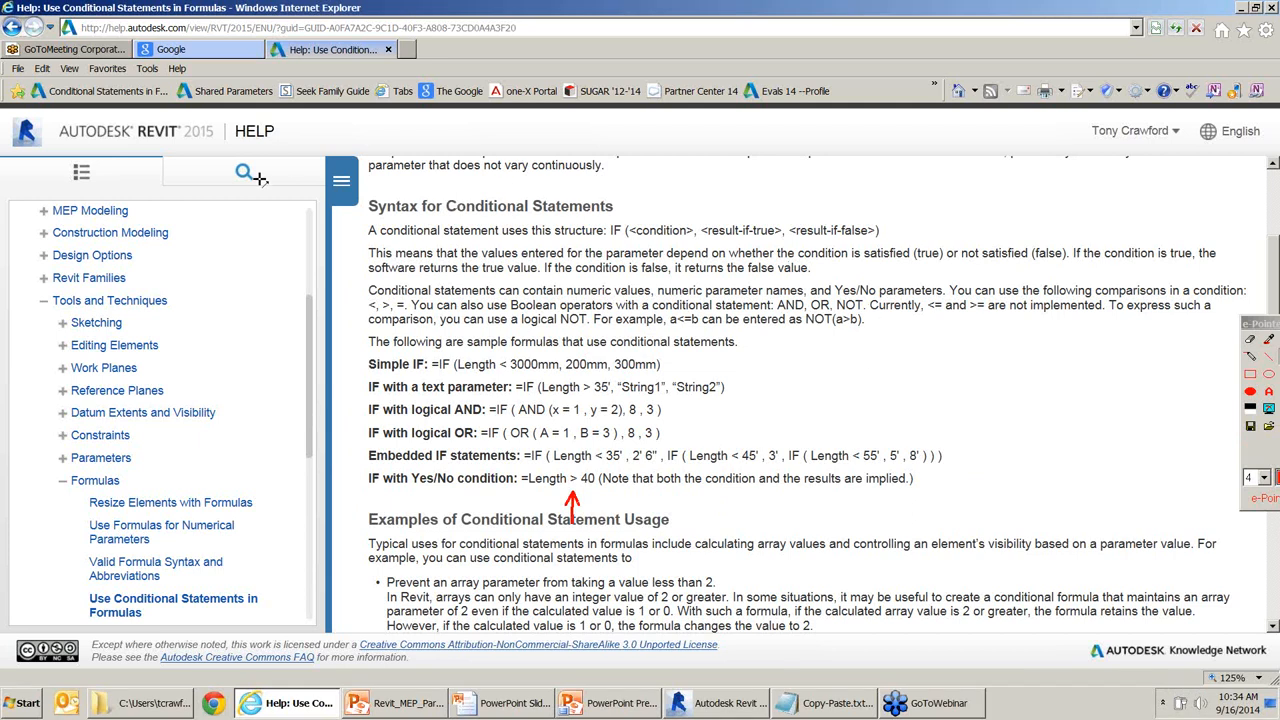
key(alt+Tab)
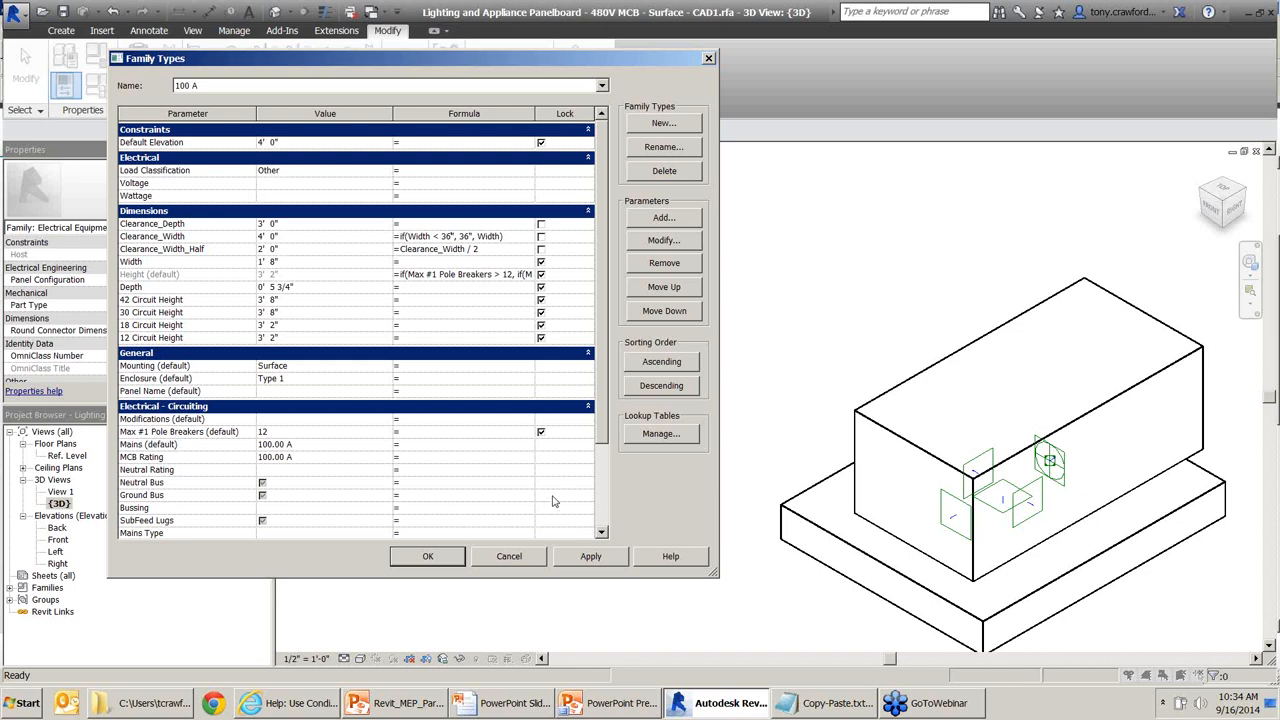
drag(870, 190, 897, 18)
drag(843, 150, 862, 40)
drag(547, 164, 521, 231)
drag(428, 182, 413, 228)
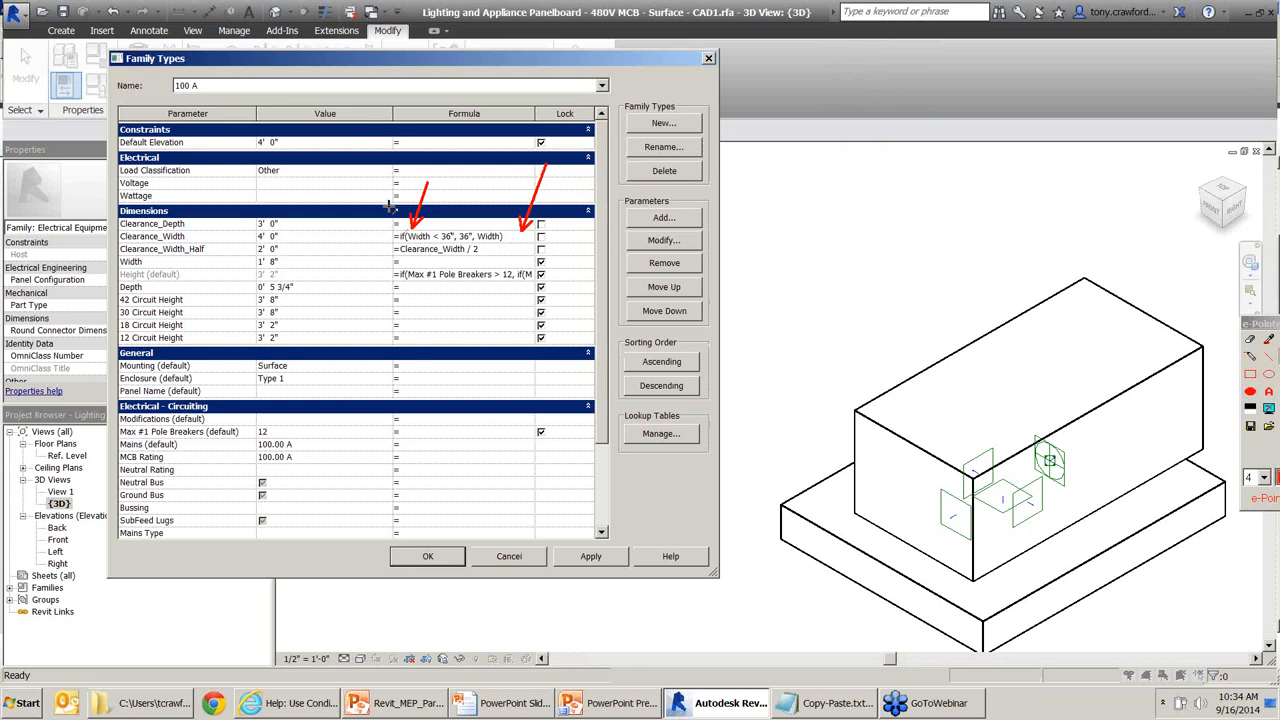
Copy if(Width < 3', 3', Width) into Clearance_Depth's formula and apply it, giving 3' 0" for 100 A.
key(Escape)
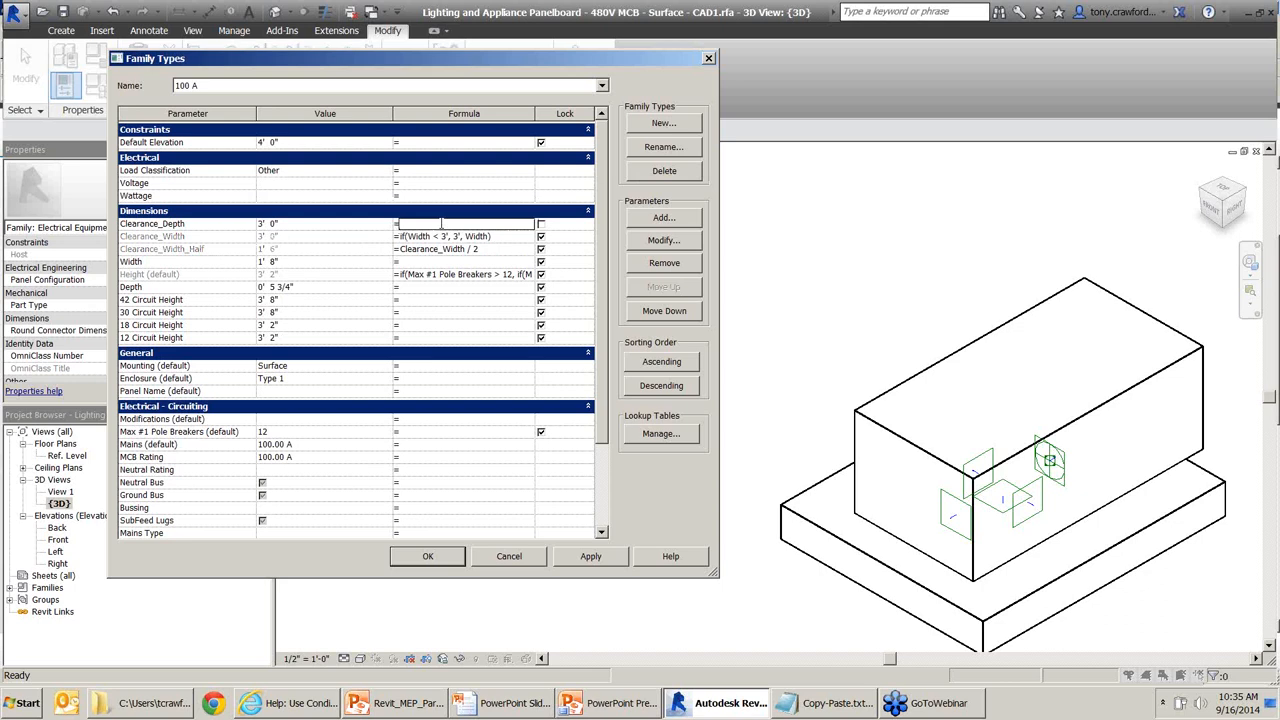
drag(500, 240, 382, 248)
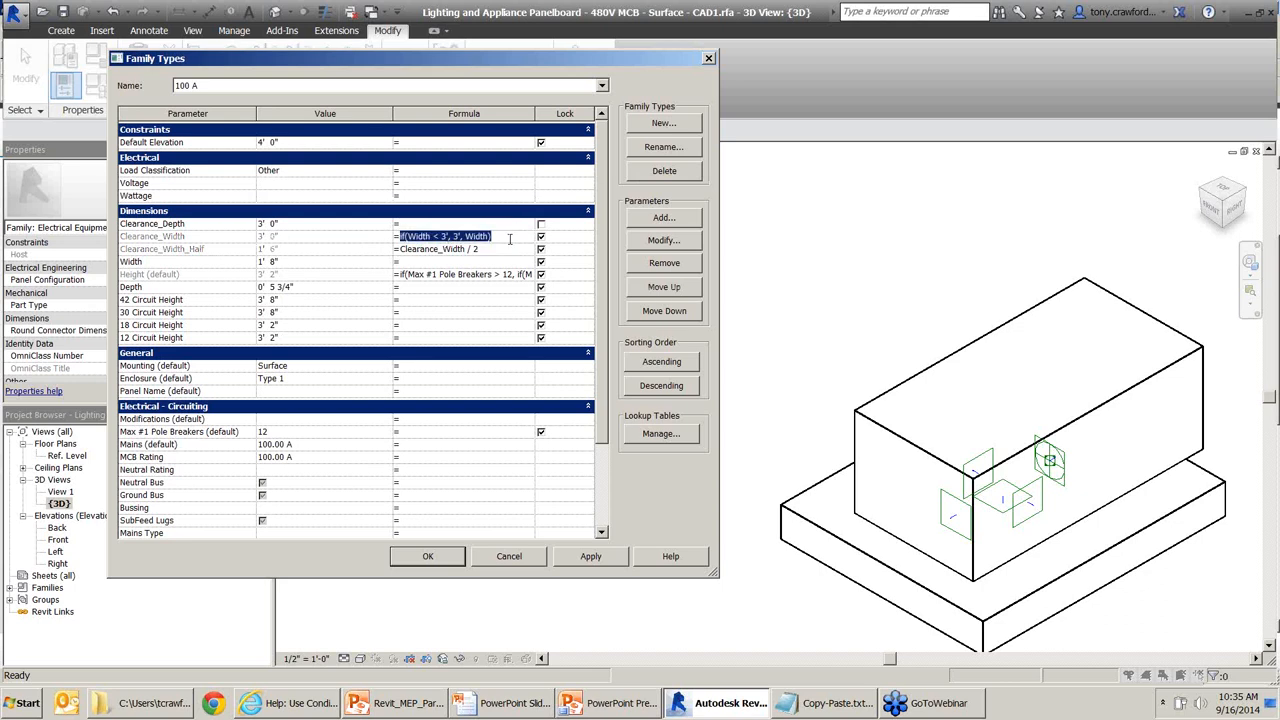
key(ctrl+c)
click(433, 223)
key(ctrl+v)
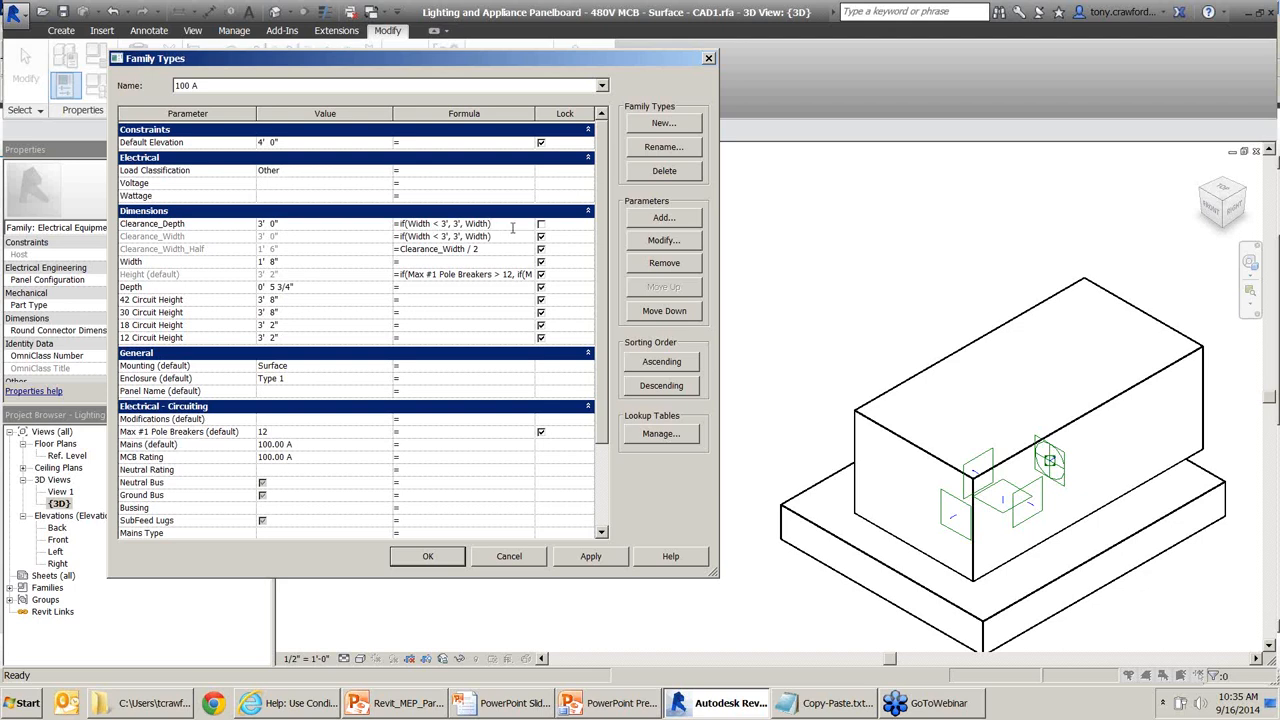
key(ctrl)
key(ctrl)
key(ctrl)
key(ctrl)
key(ctrl)
click(588, 560)
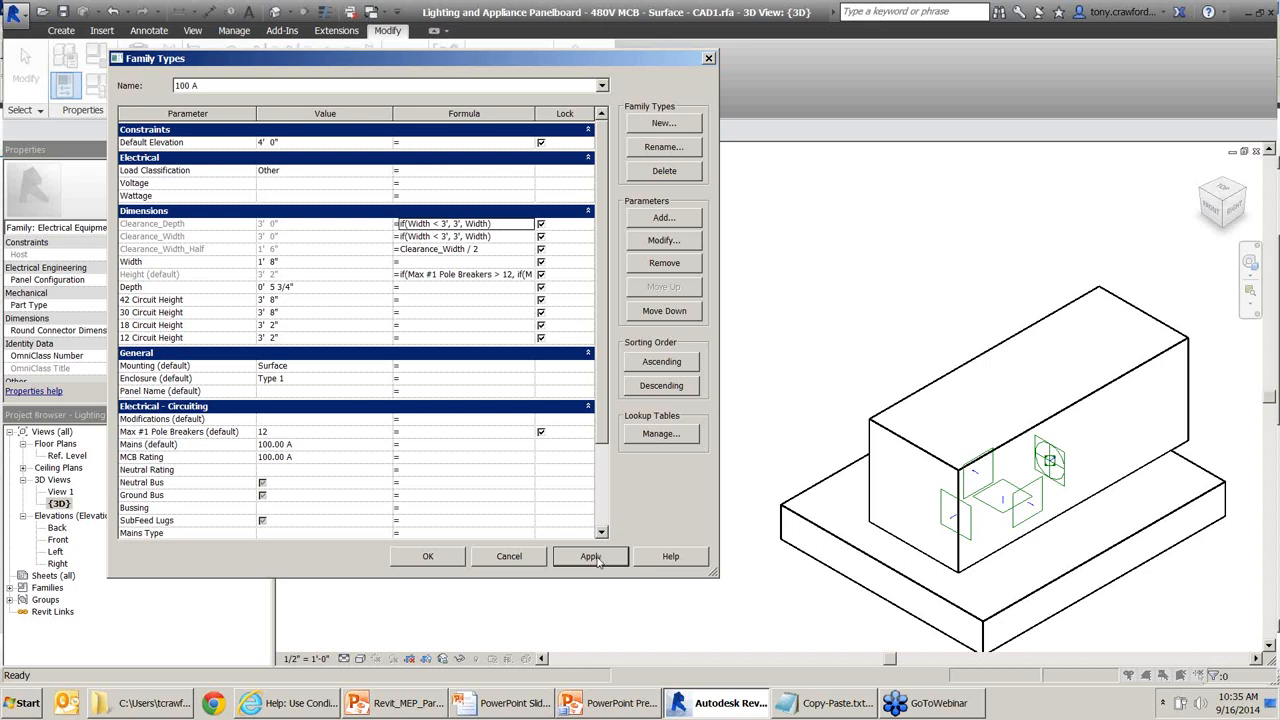
click(596, 560)
drag(646, 455, 606, 551)
drag(545, 629, 576, 572)
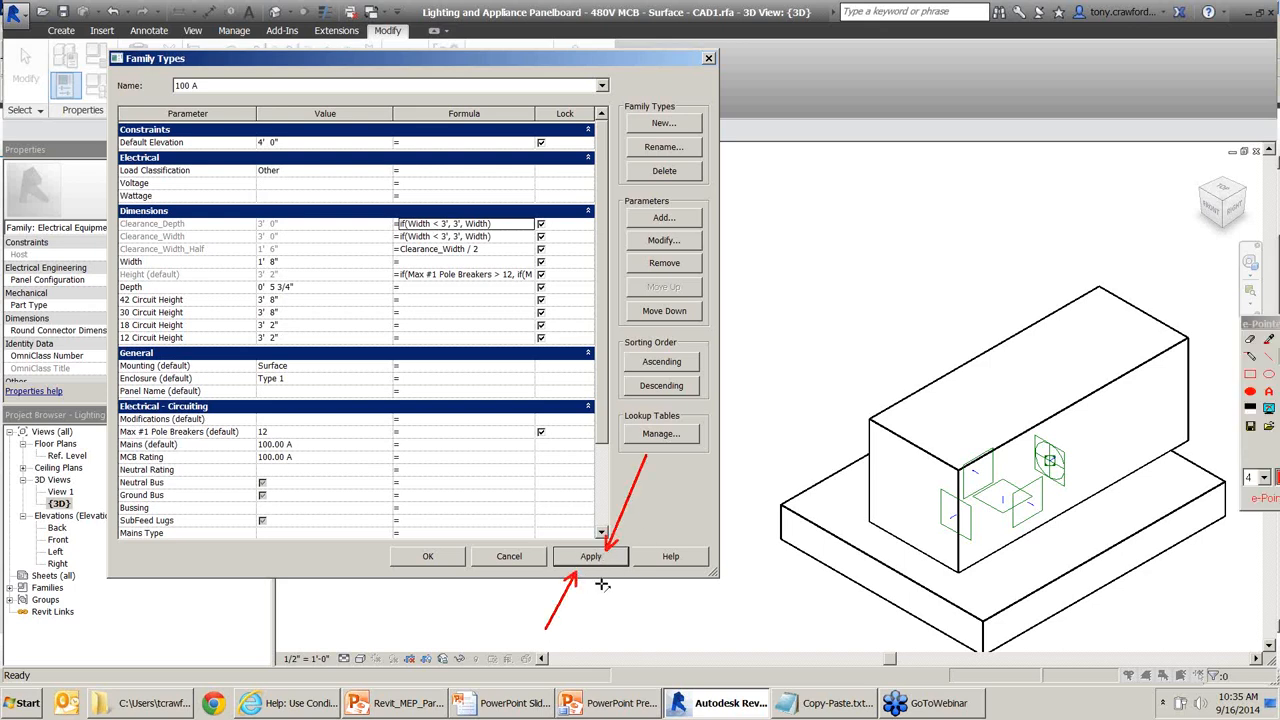
key(Escape)
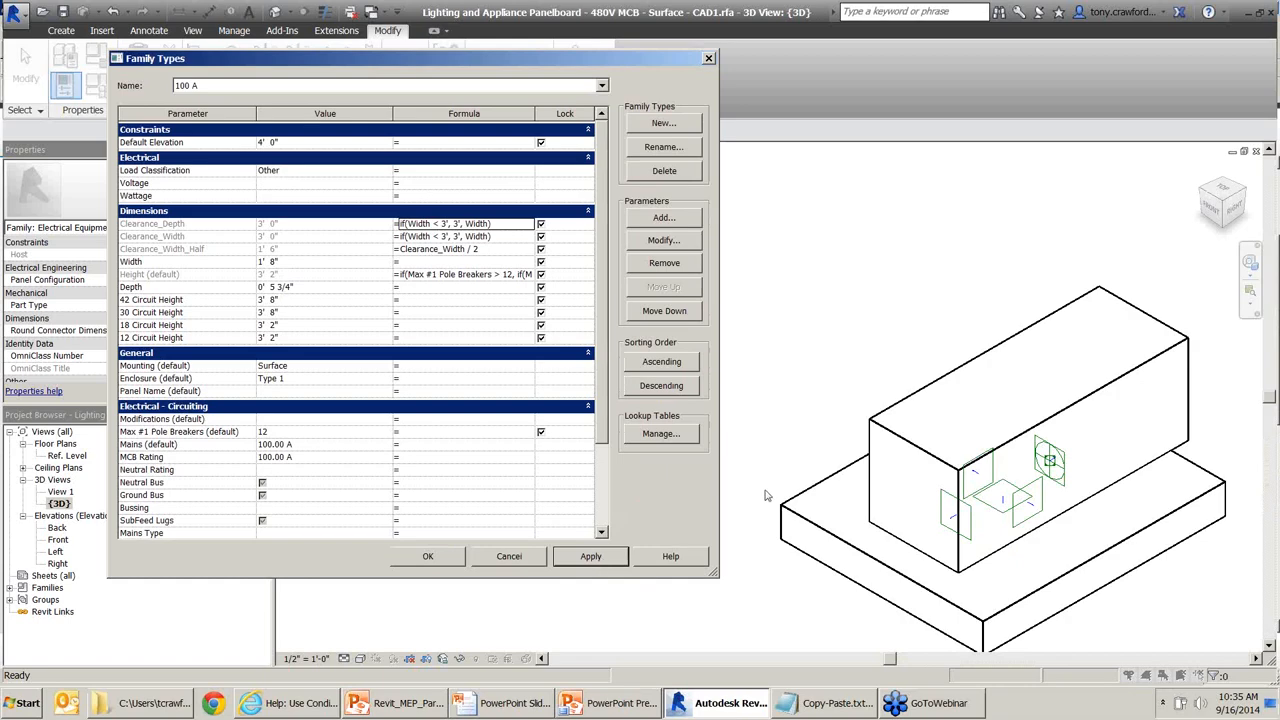
Switch to type 400 A, confirm both clearances read 3' 0", and close Family Types.
click(342, 88)
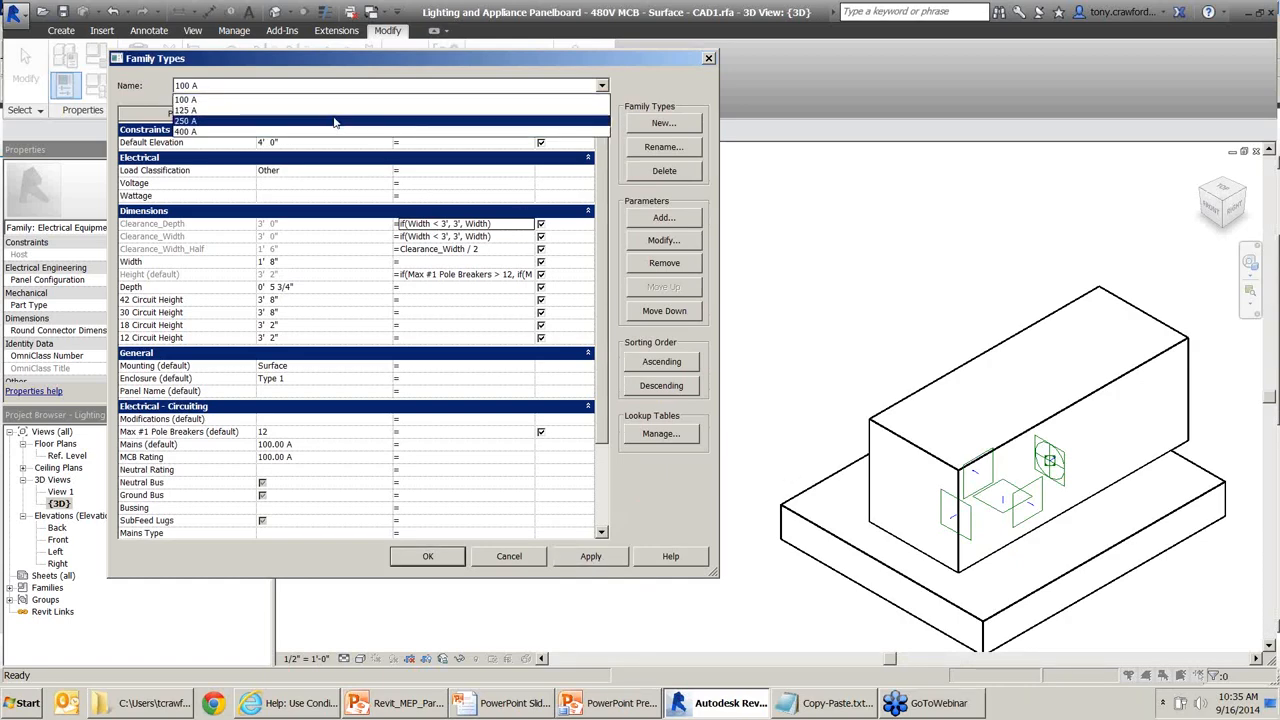
click(327, 133)
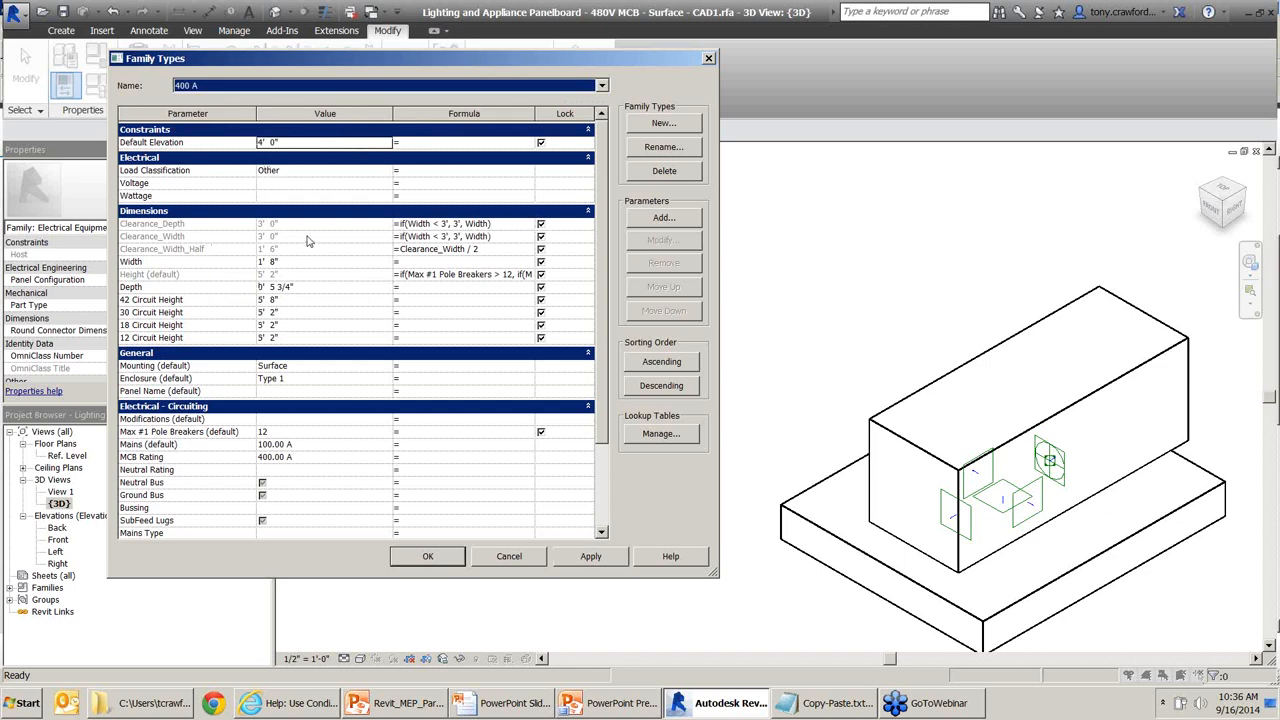
drag(336, 203, 295, 258)
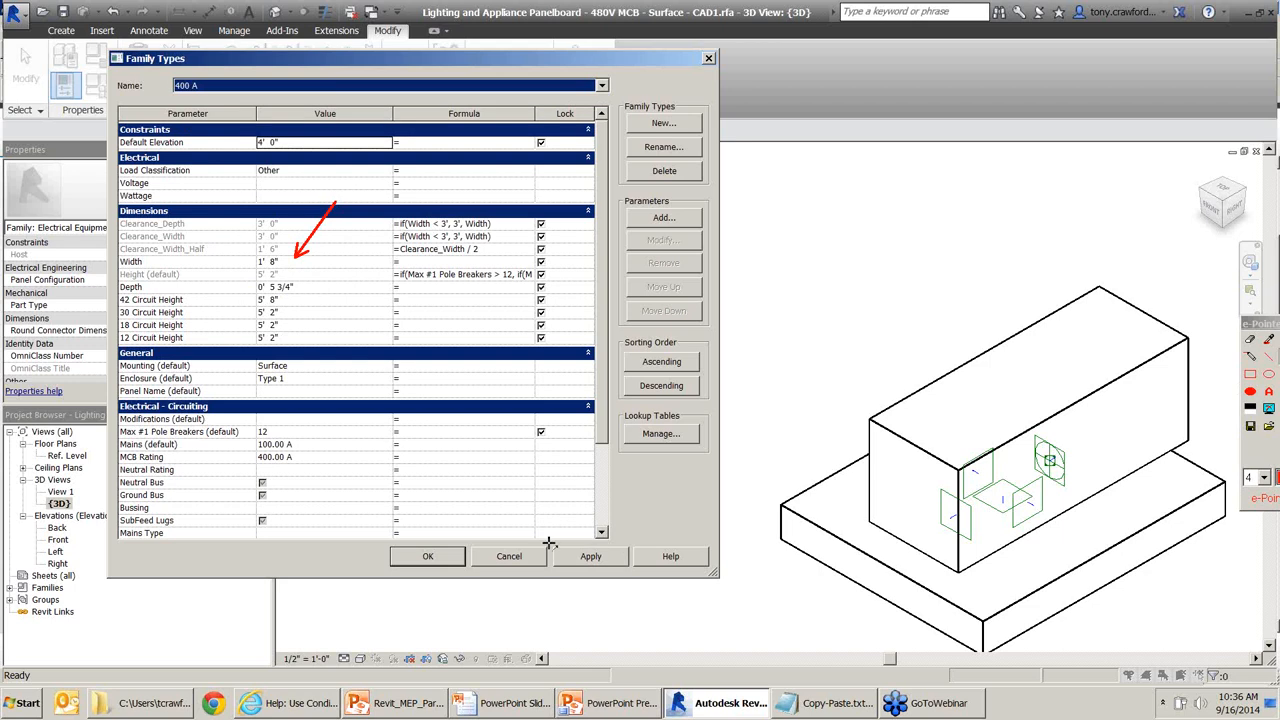
click(582, 558)
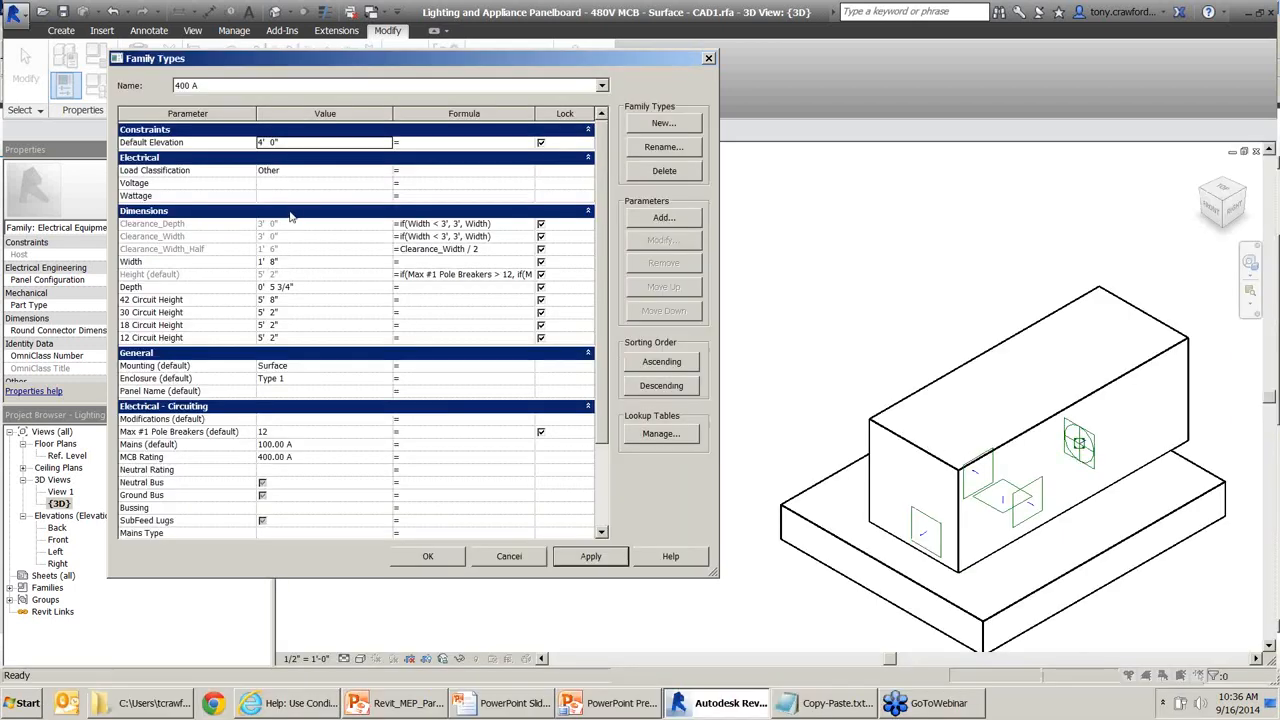
mouse_move(276, 199)
mouse_down()
mouse_move(288, 196)
mouse_move(295, 218)
mouse_up()
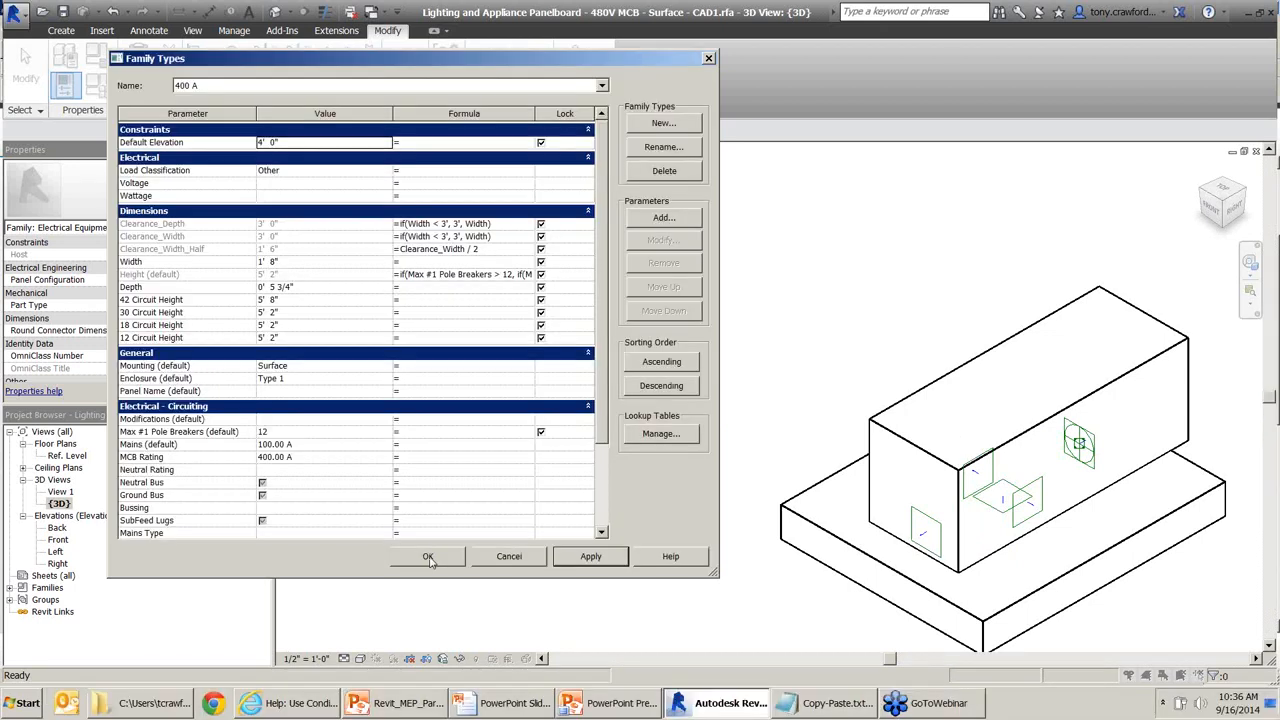
click(429, 558)
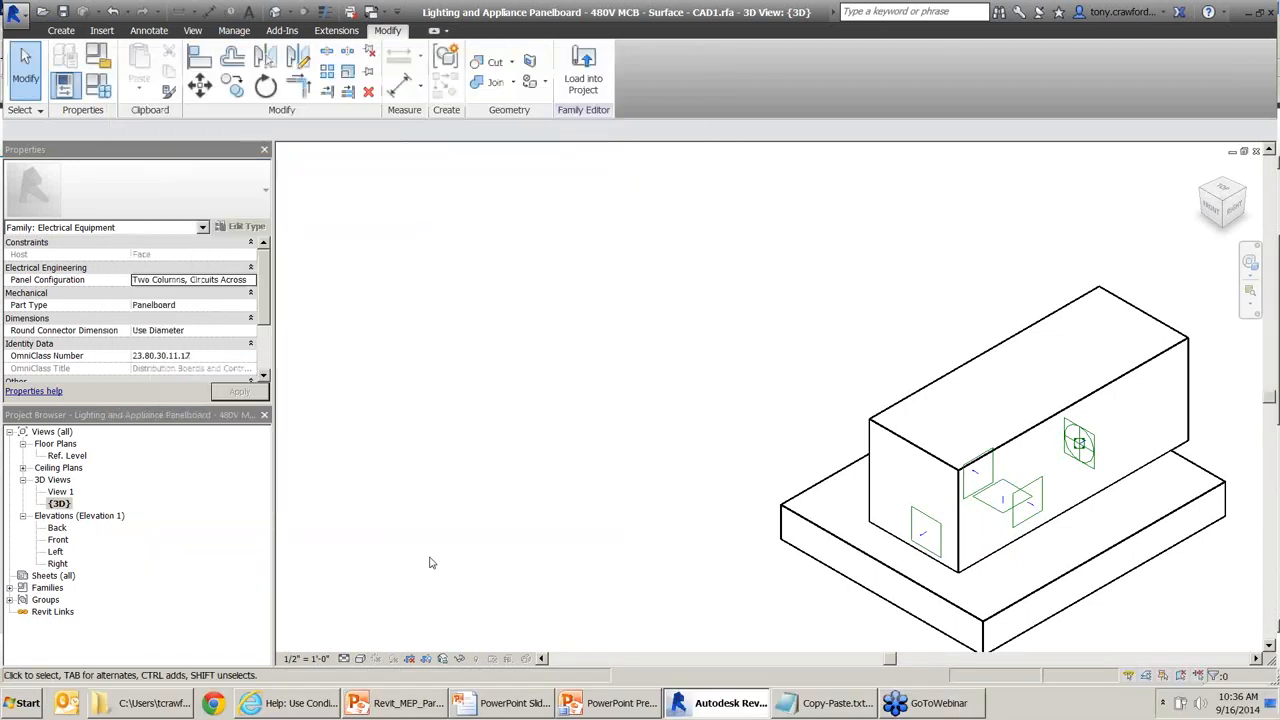
Glance at the slides, then open the panelboard's Ref. Level floor plan.
key(alt+Tab)
key(alt+Tab)
key(alt+Tab)
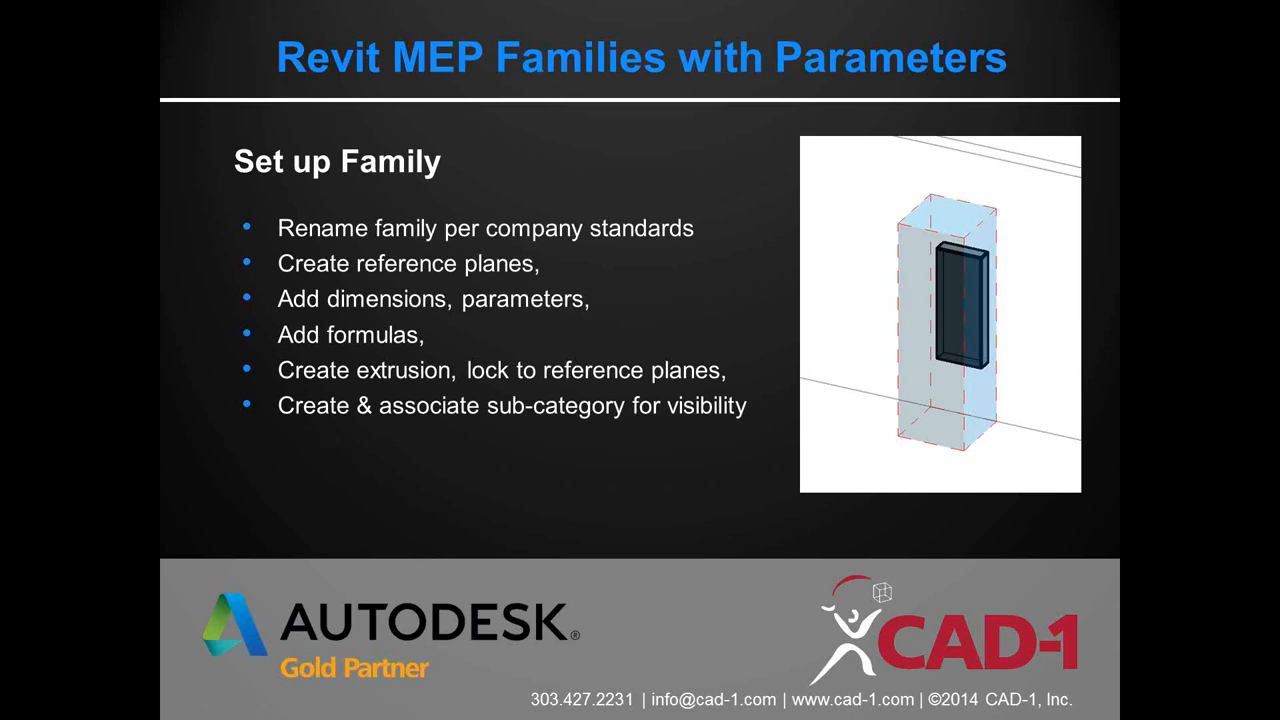
key(alt+Tab)
key(alt+Tab)
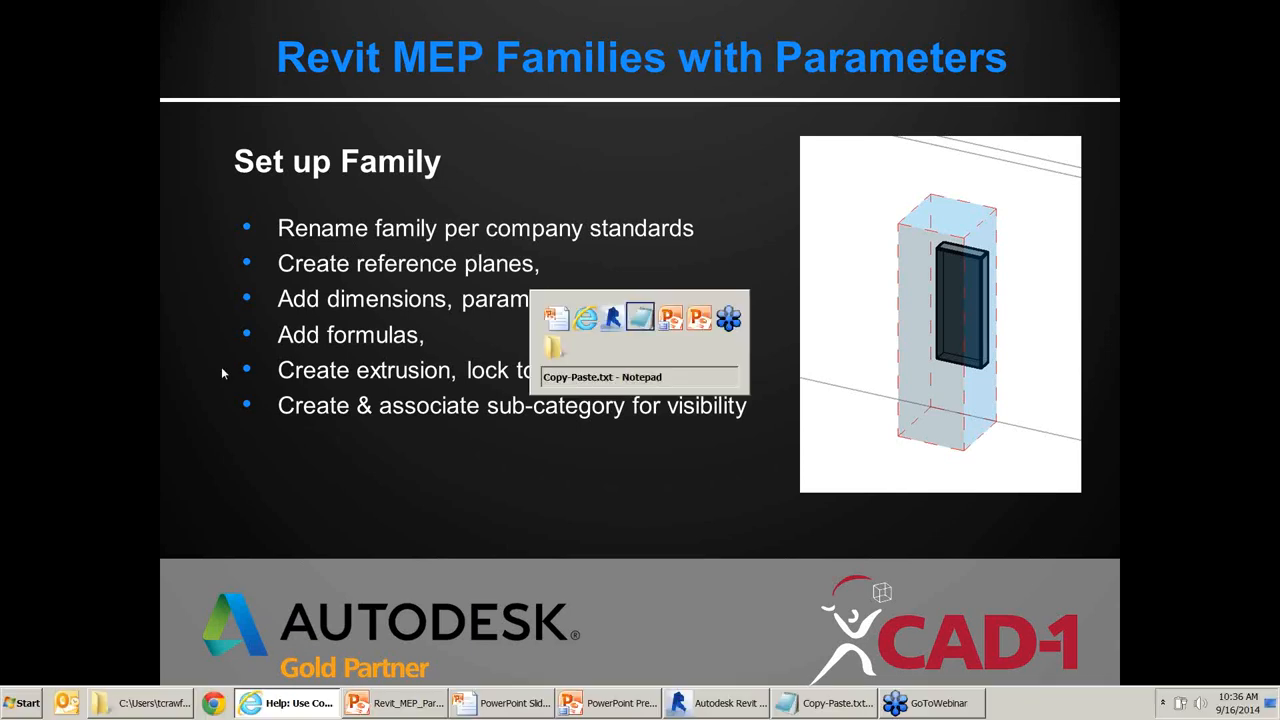
key(alt+shift+Tab)
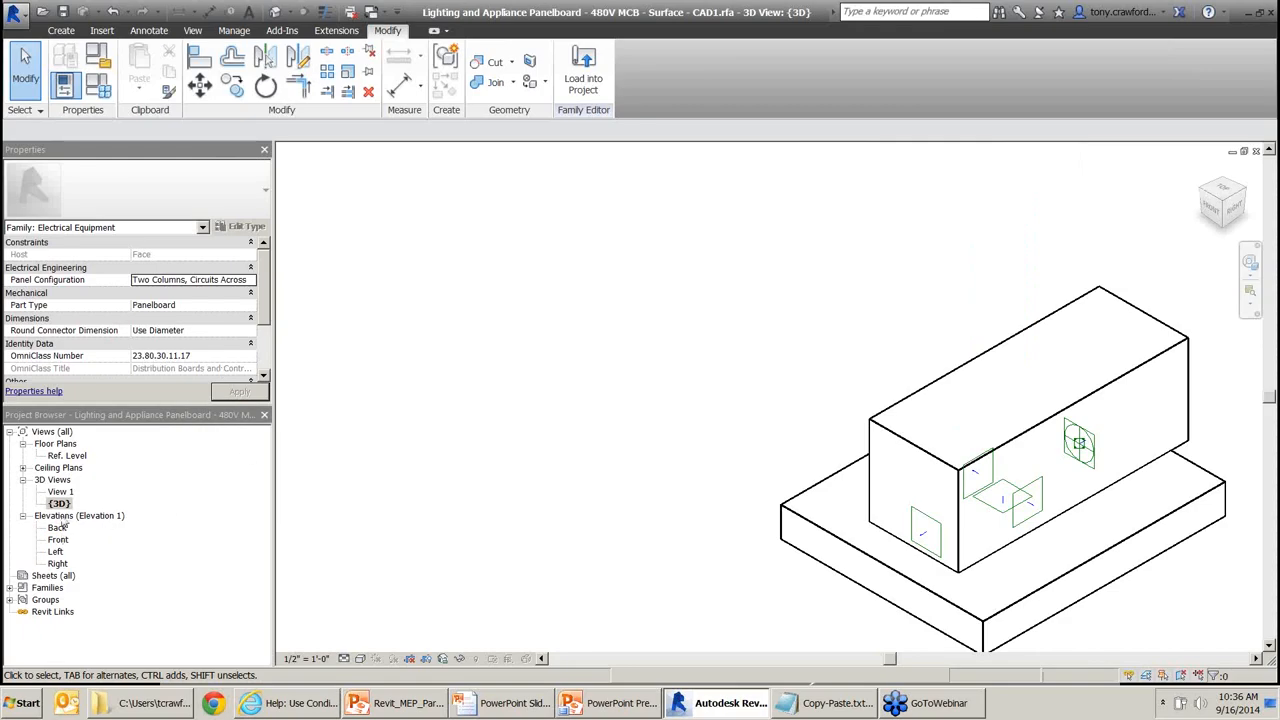
double_click(67, 455)
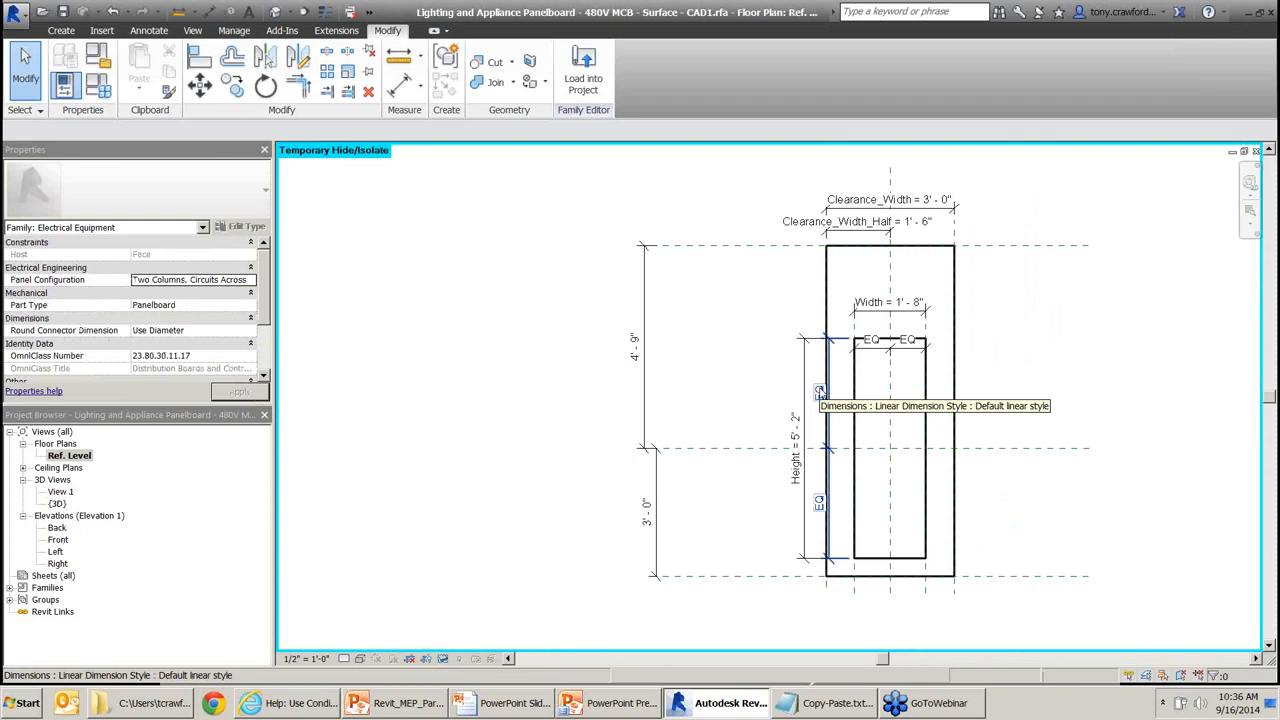
Select the 3' - 0" dimension below the panel and start adding a new label parameter.
click(647, 357)
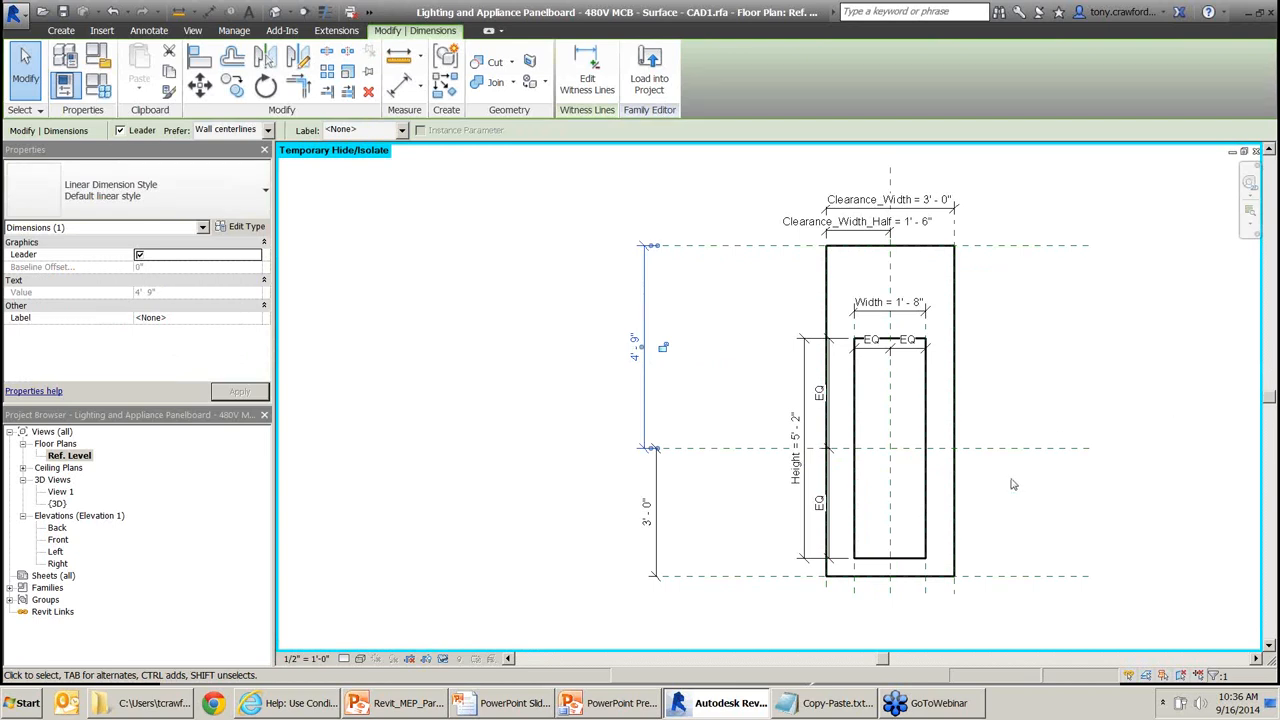
click(650, 512)
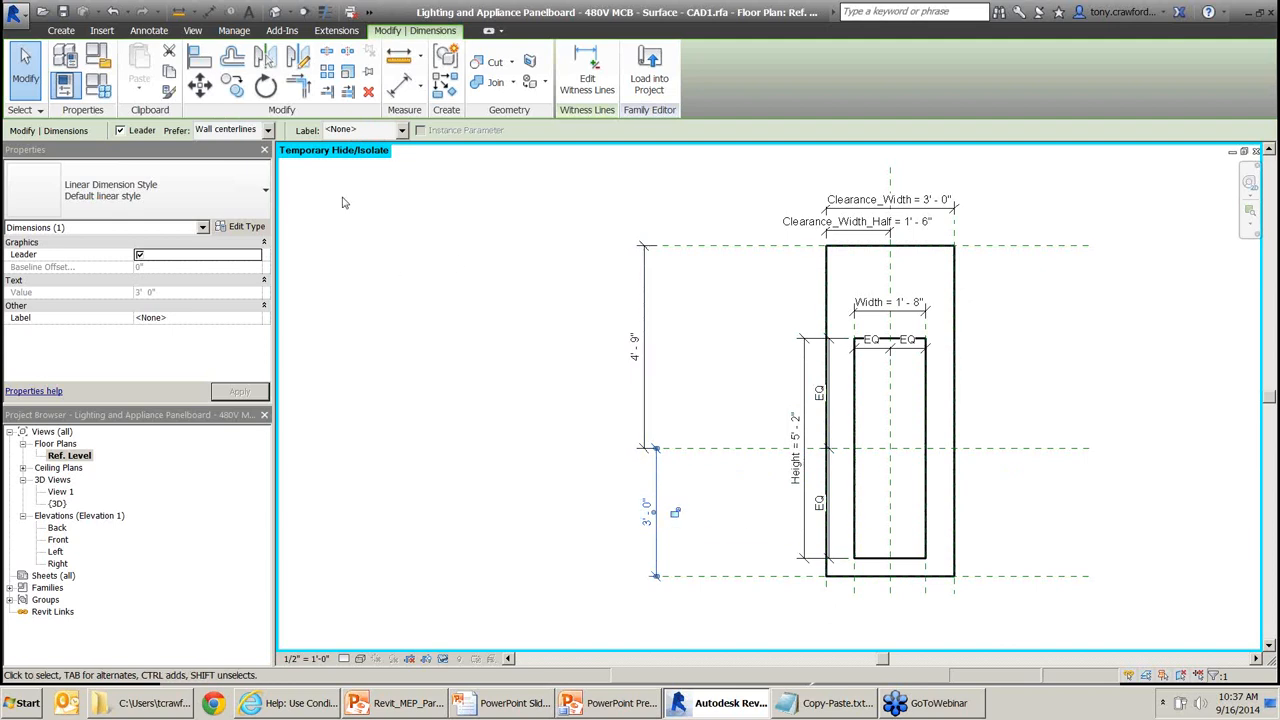
click(402, 130)
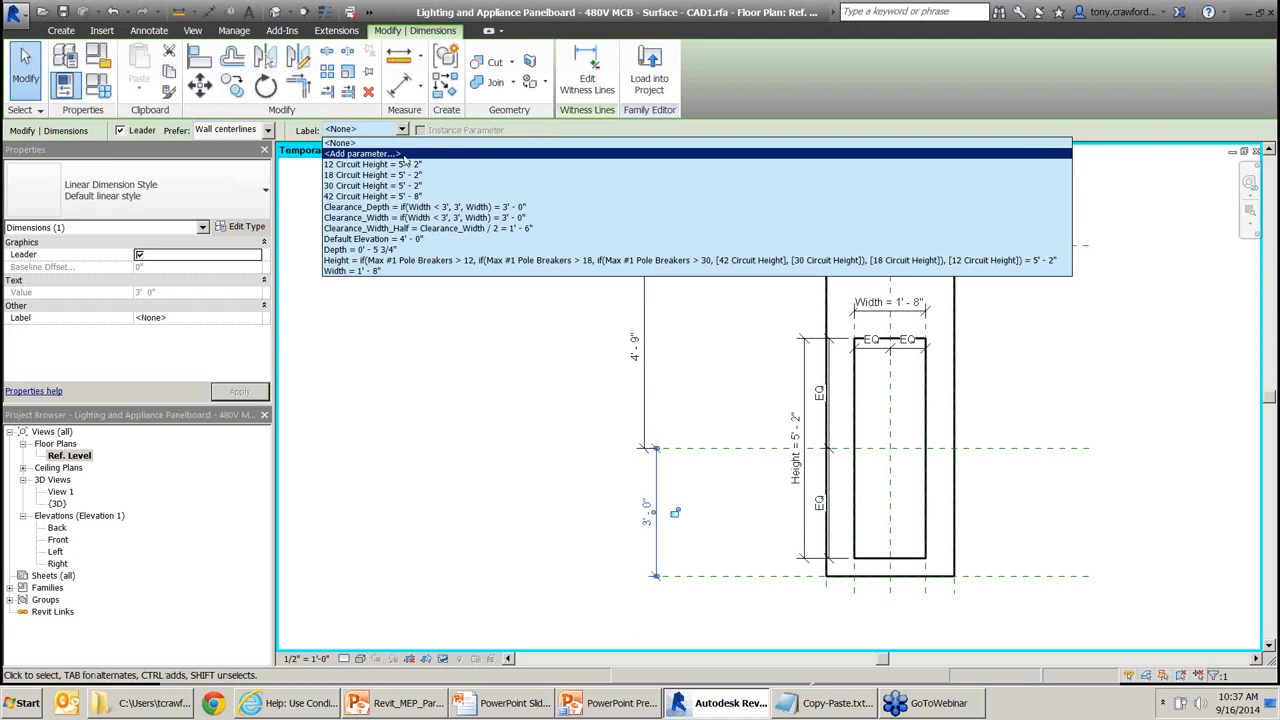
click(365, 153)
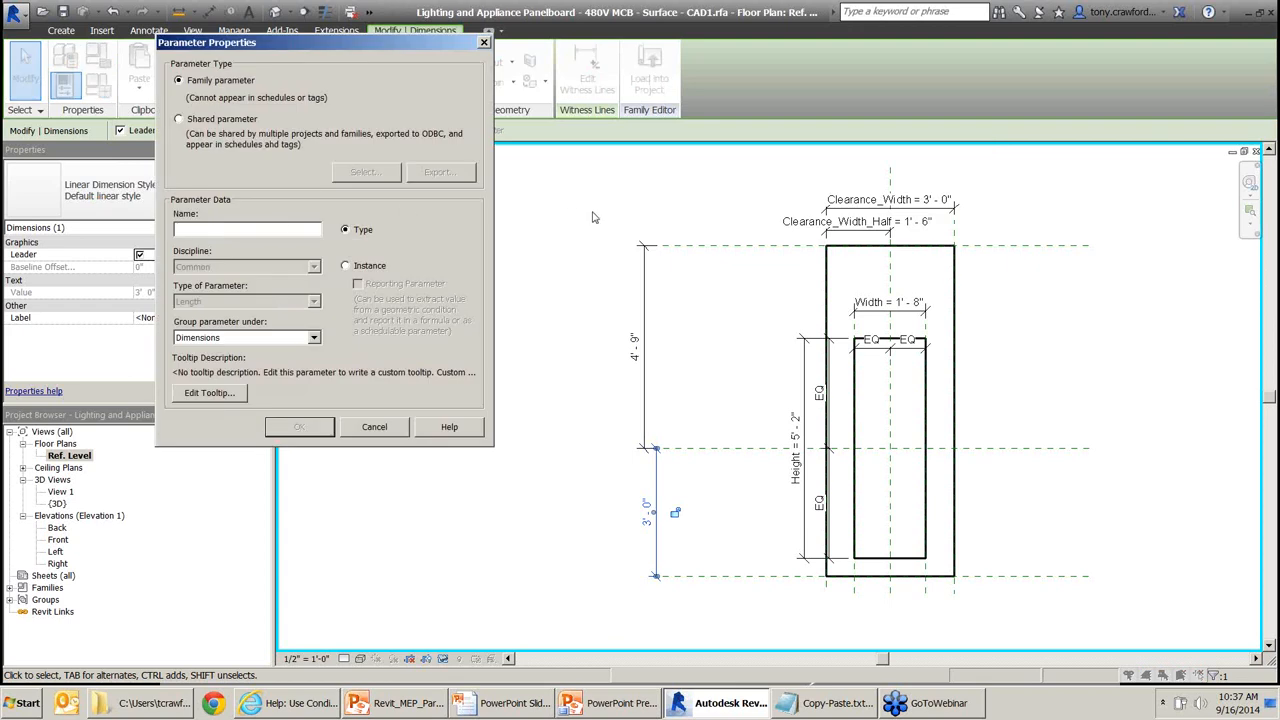
Name the new parameter Clearance_Bottom, replacing the wrongly pasted formula.
key(ctrl+v)
key(shift+Home)
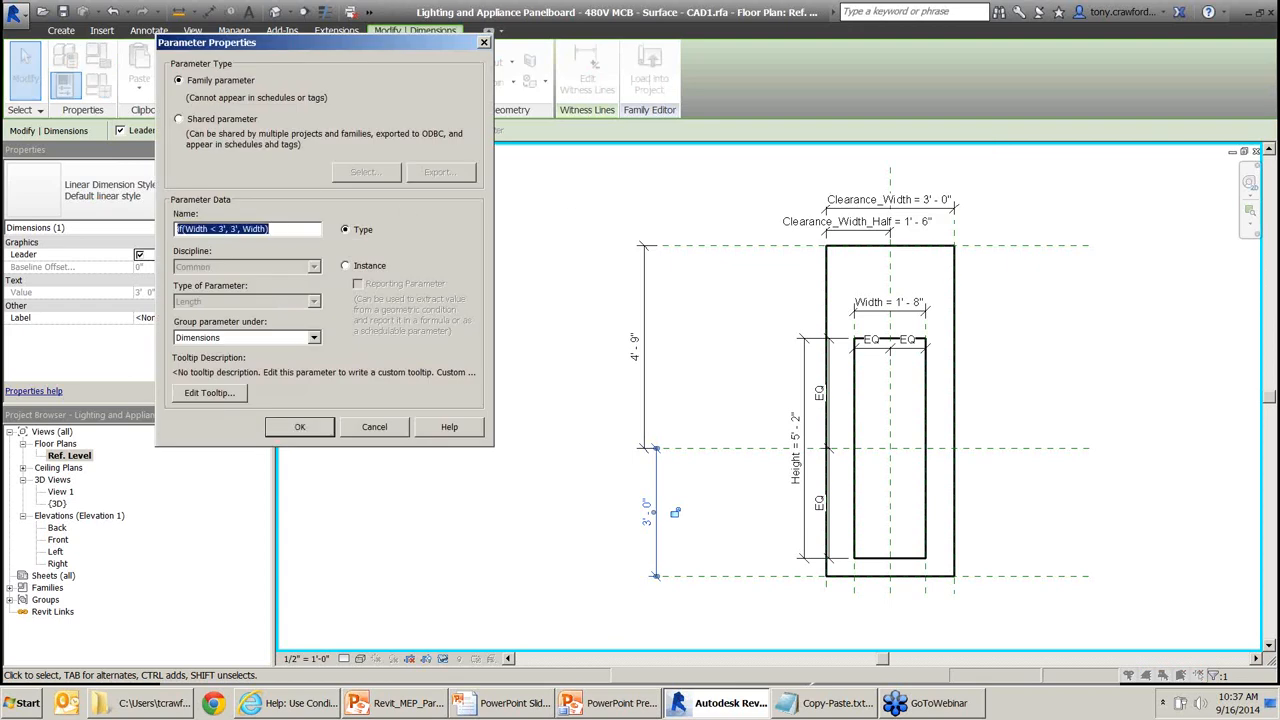
key(BackSpace)
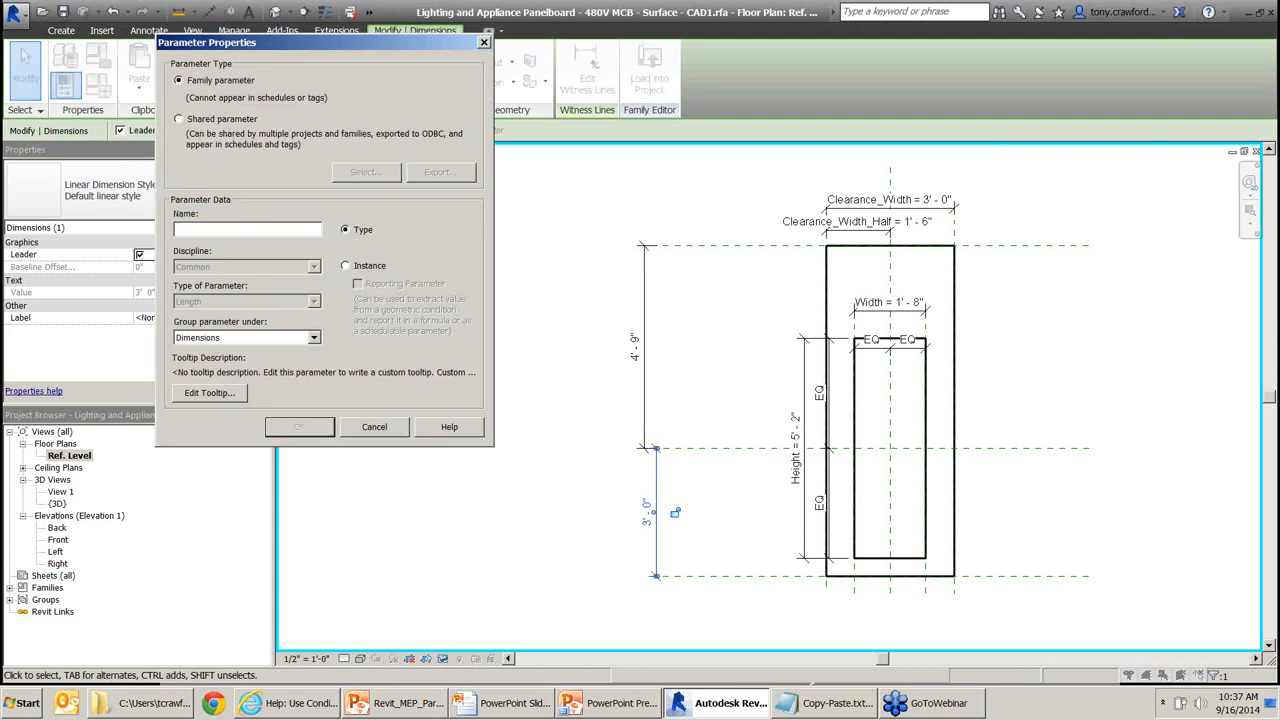
key(alt+Tab)
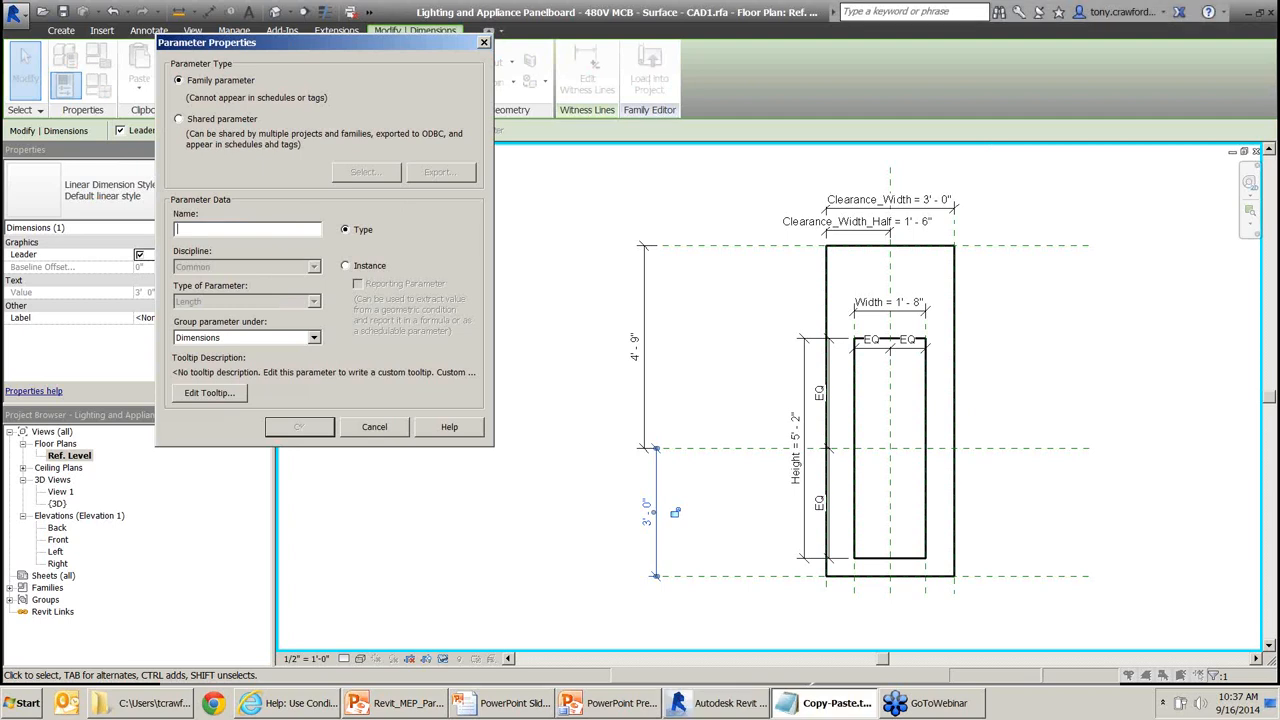
click(229, 229)
key(ctrl+v)
text(Bottom)
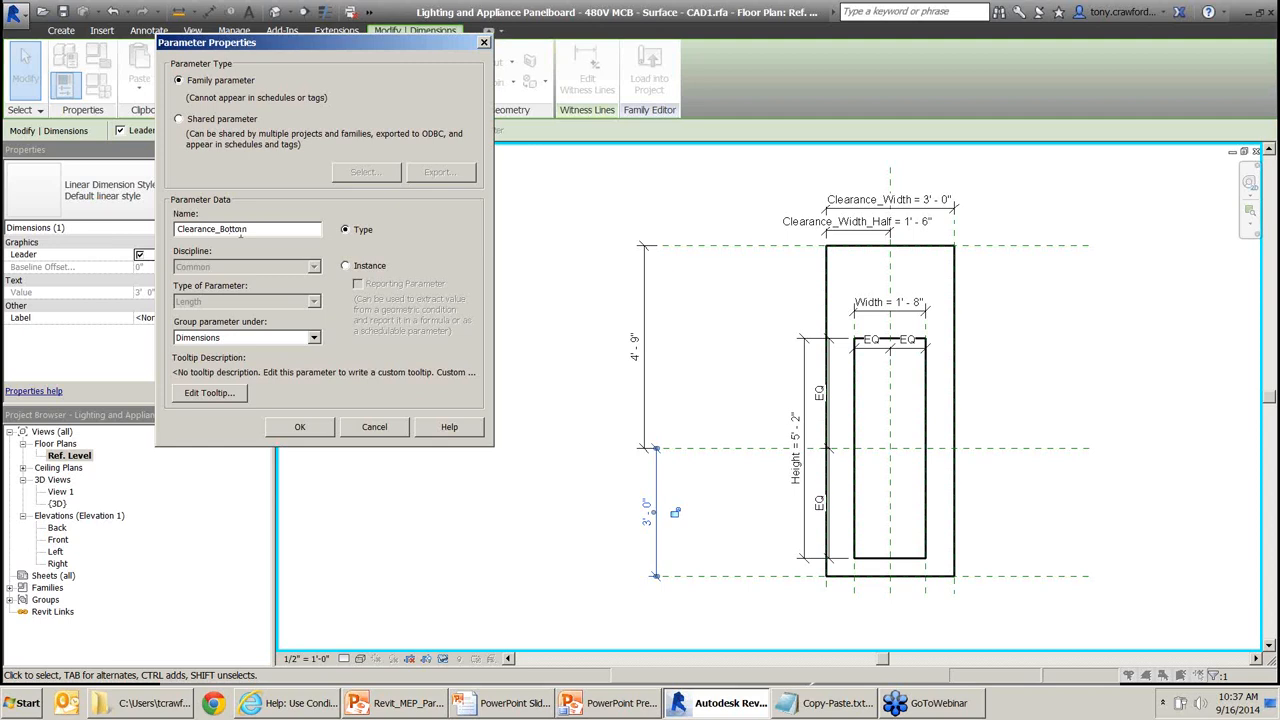
mouse_move(221, 230)
mouse_down()
mouse_move(237, 231)
mouse_move(212, 231)
mouse_up()
click(218, 232)
Make Clearance_Bottom an instance parameter and confirm it on the dimension.
click(377, 268)
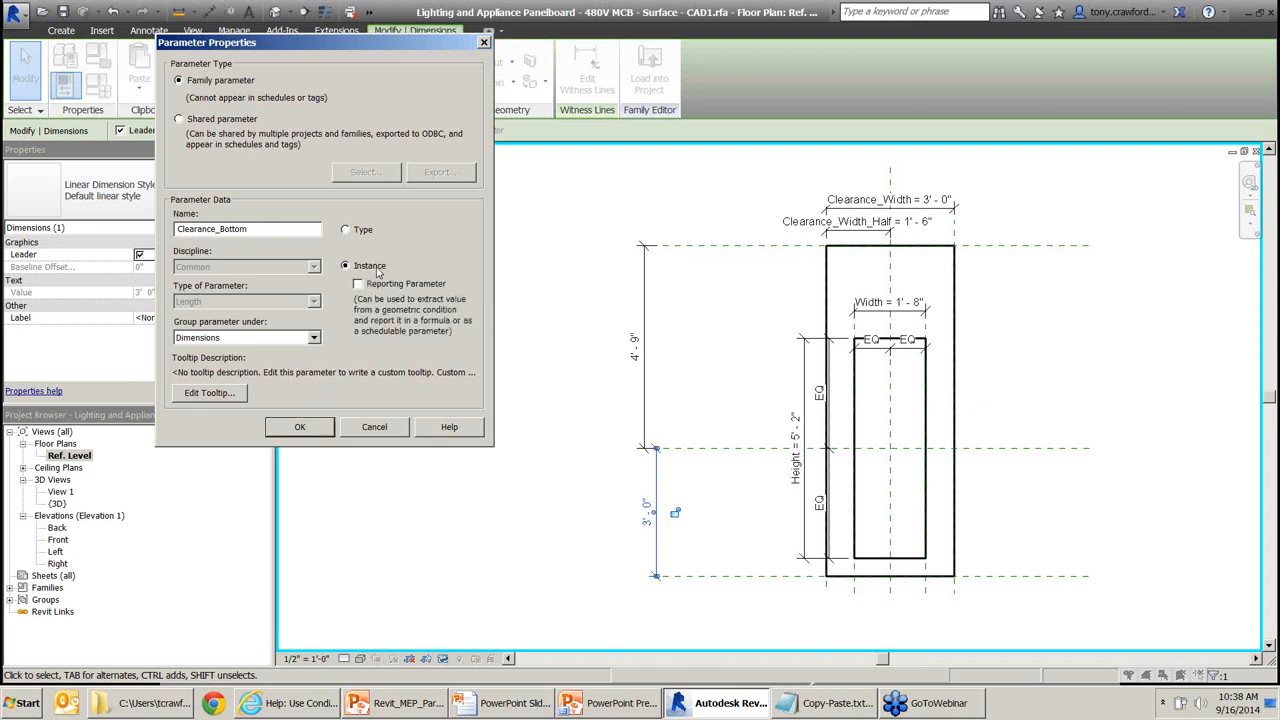
drag(408, 220, 345, 270)
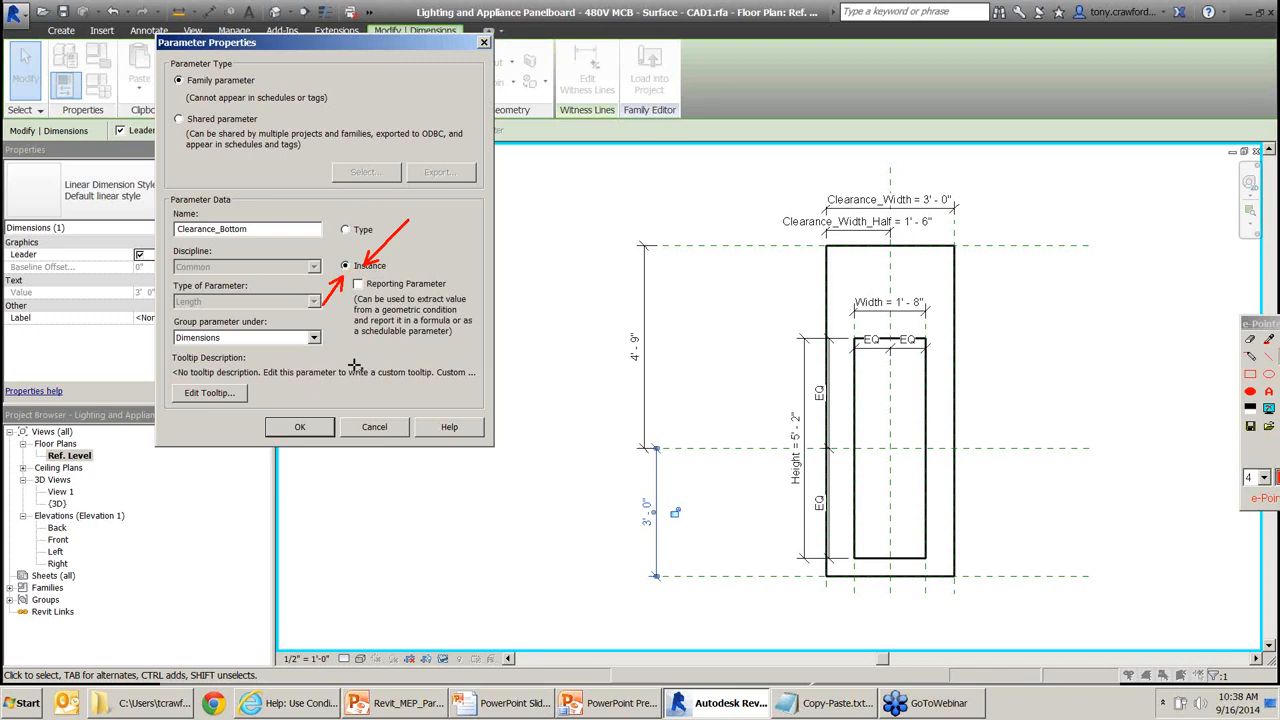
click(317, 427)
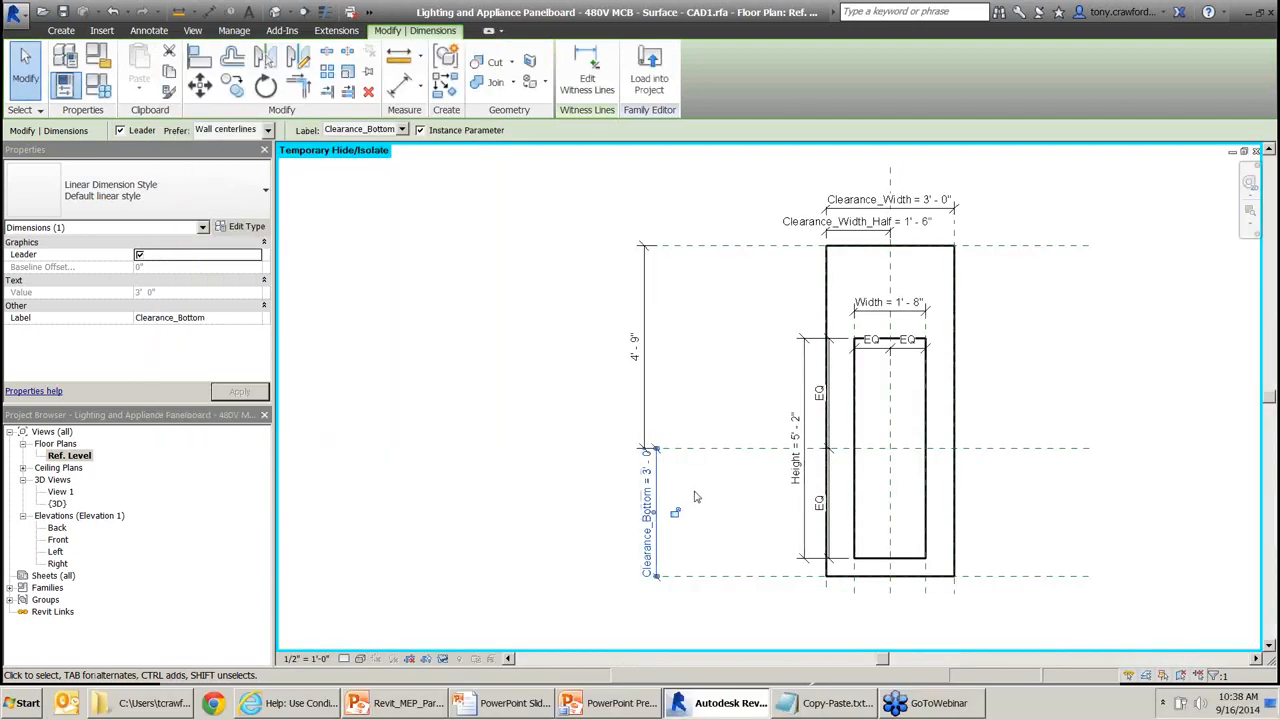
click(644, 335)
Label the 4' 9" dimension with a new instance parameter called Clearance_Top.
click(402, 130)
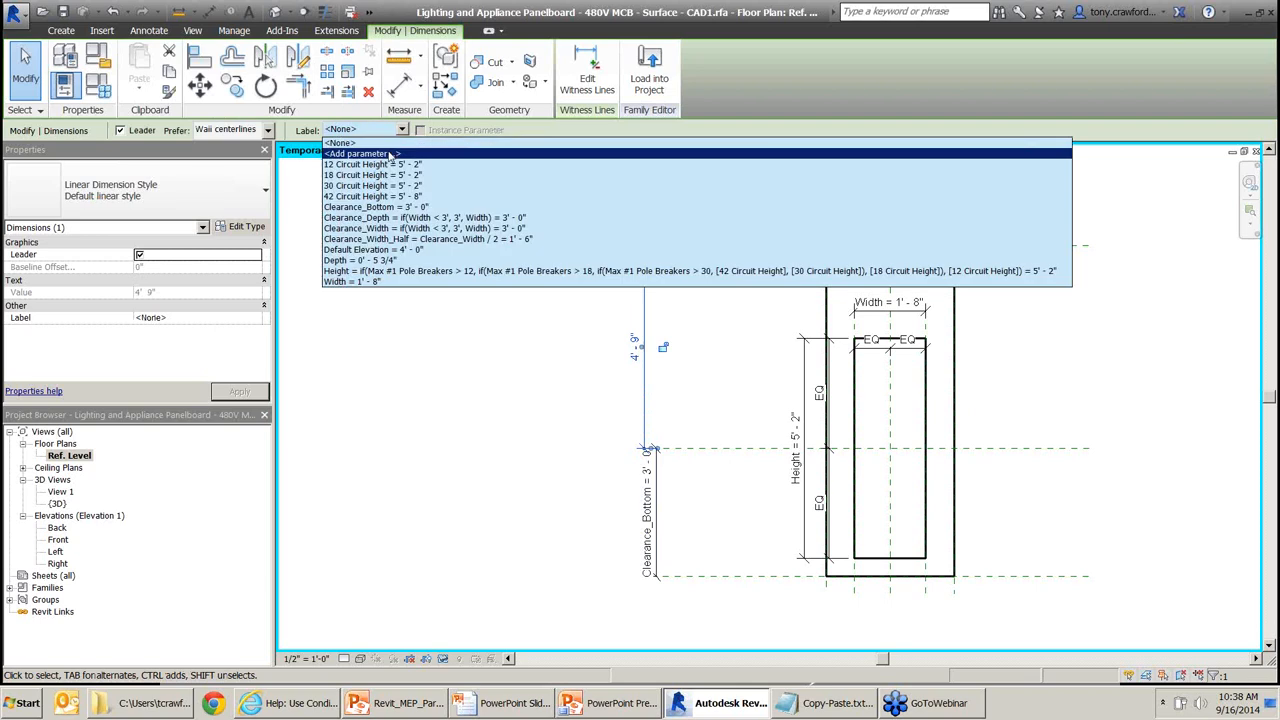
click(390, 155)
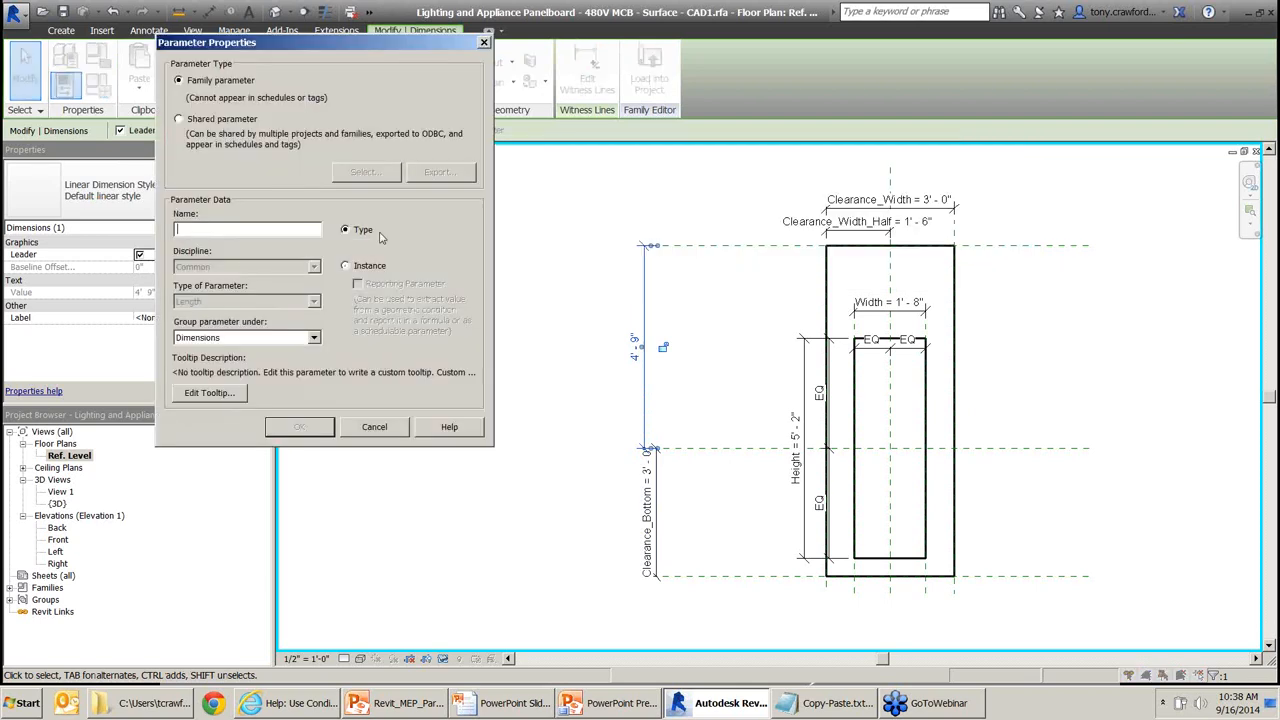
text(Clearance_Top)
click(346, 266)
key(ctrl)
key(ctrl)
key(ctrl)
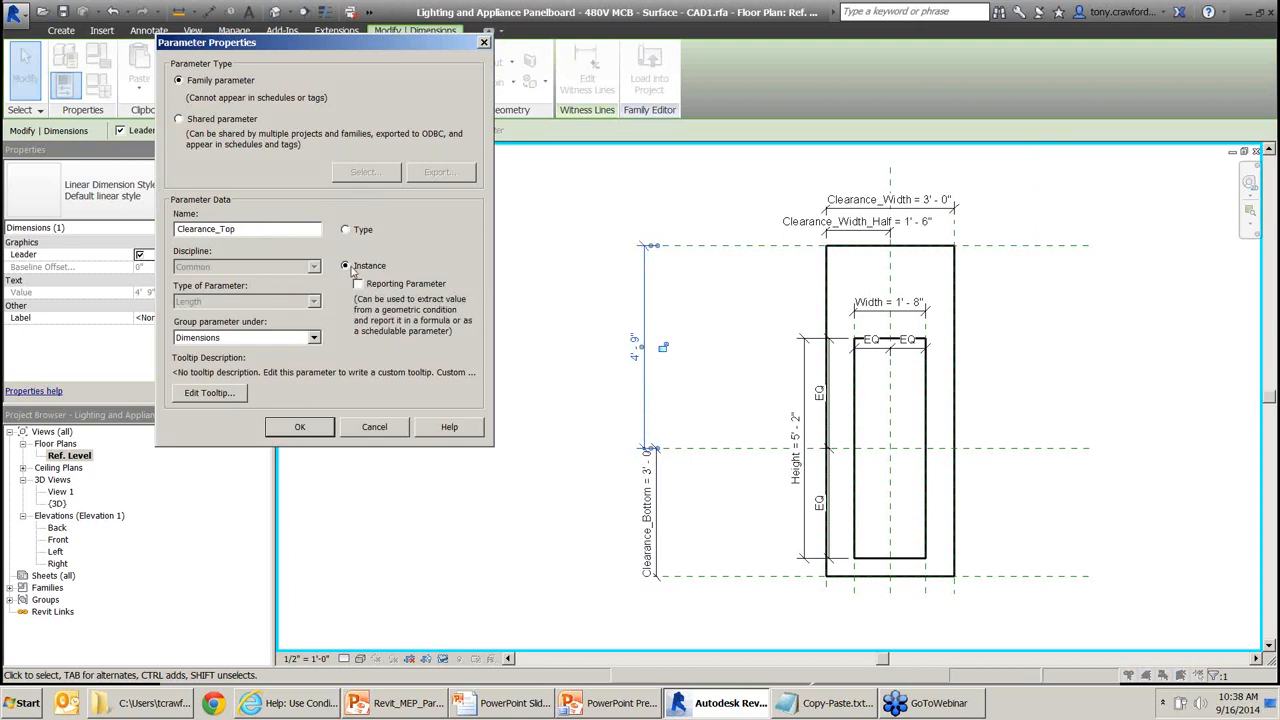
click(300, 427)
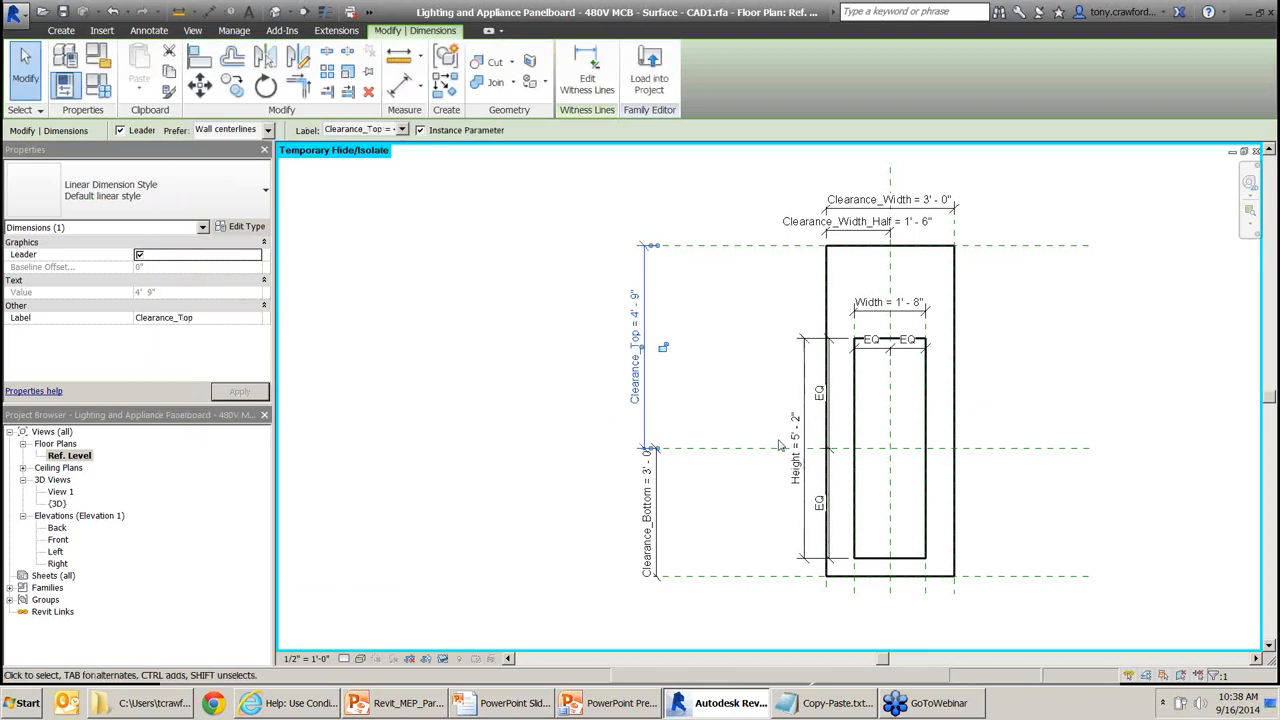
In the 3D view, set Clearance_Bottom to 4' 0" in Family Types and apply it.
double_click(57, 503)
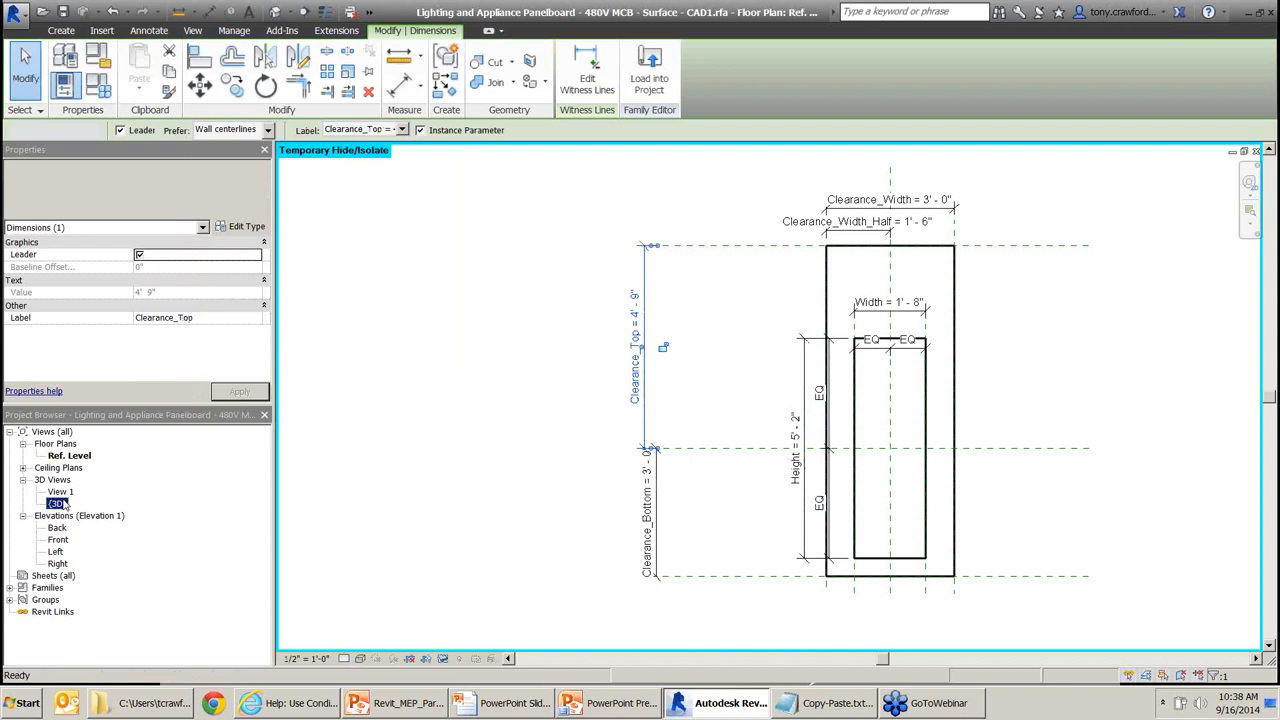
middle_drag(773, 330, 765, 325)
click(98, 86)
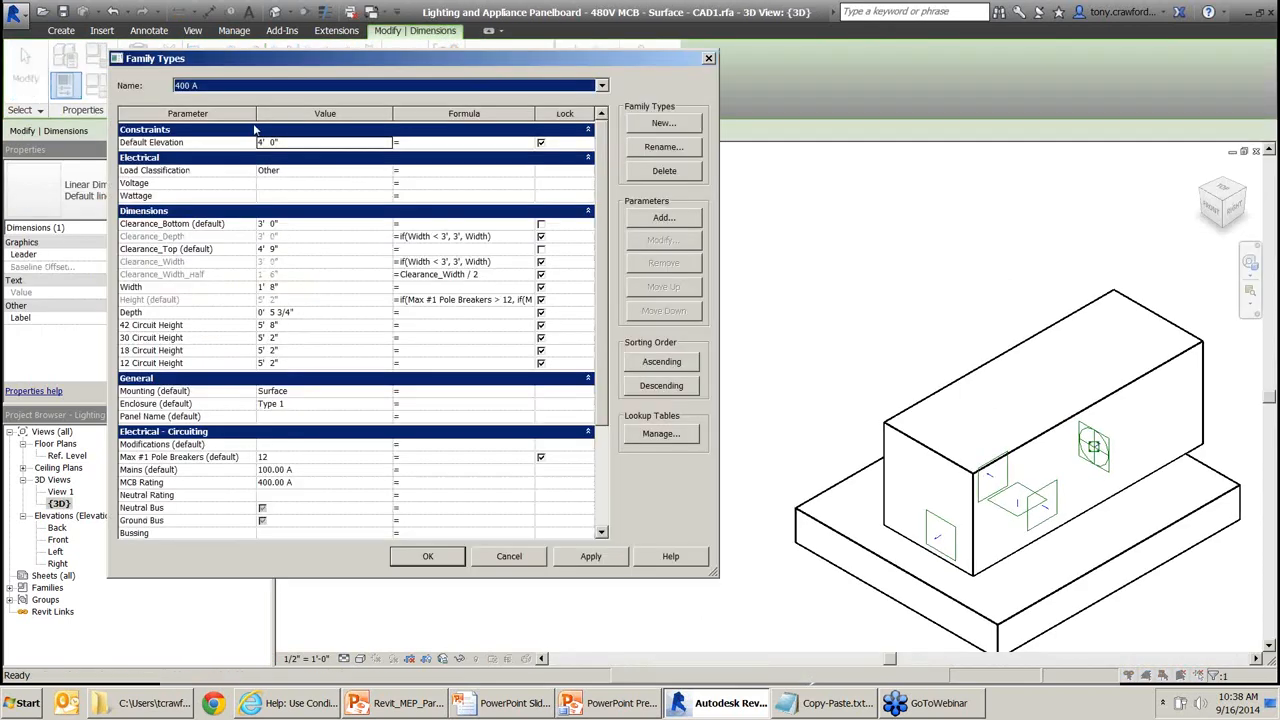
click(298, 226)
text(4)
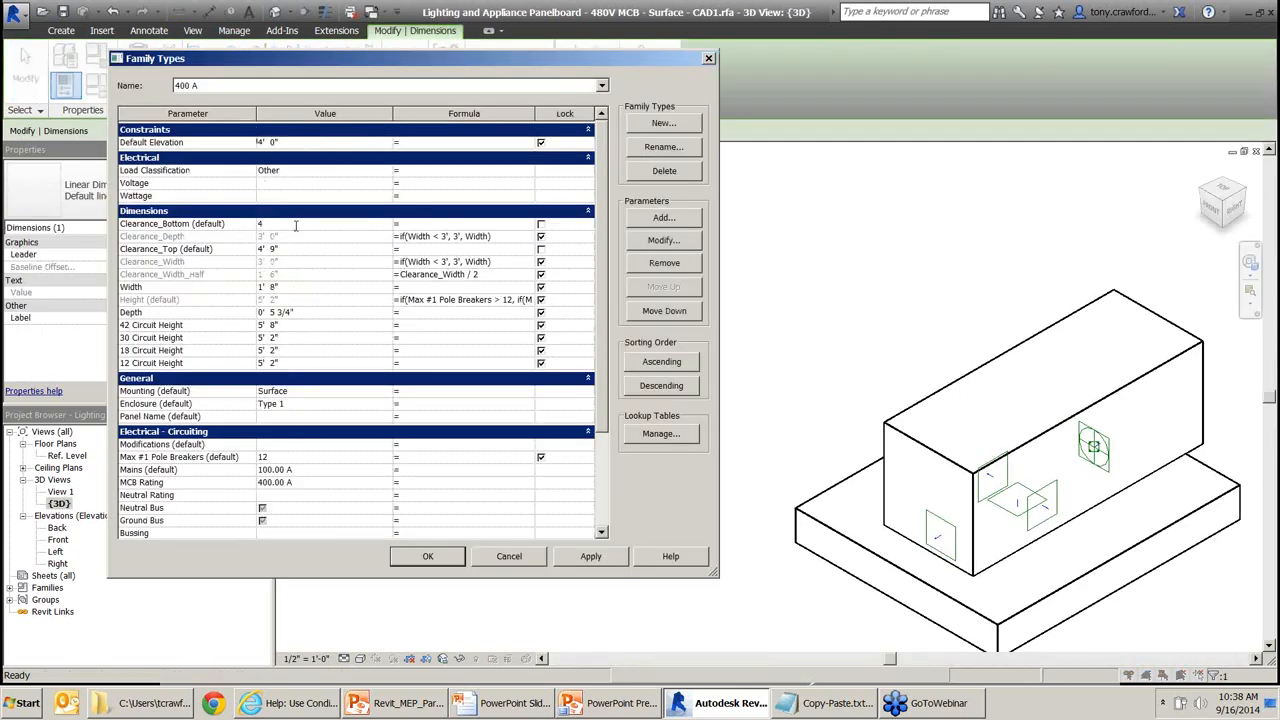
key(Tab)
click(616, 562)
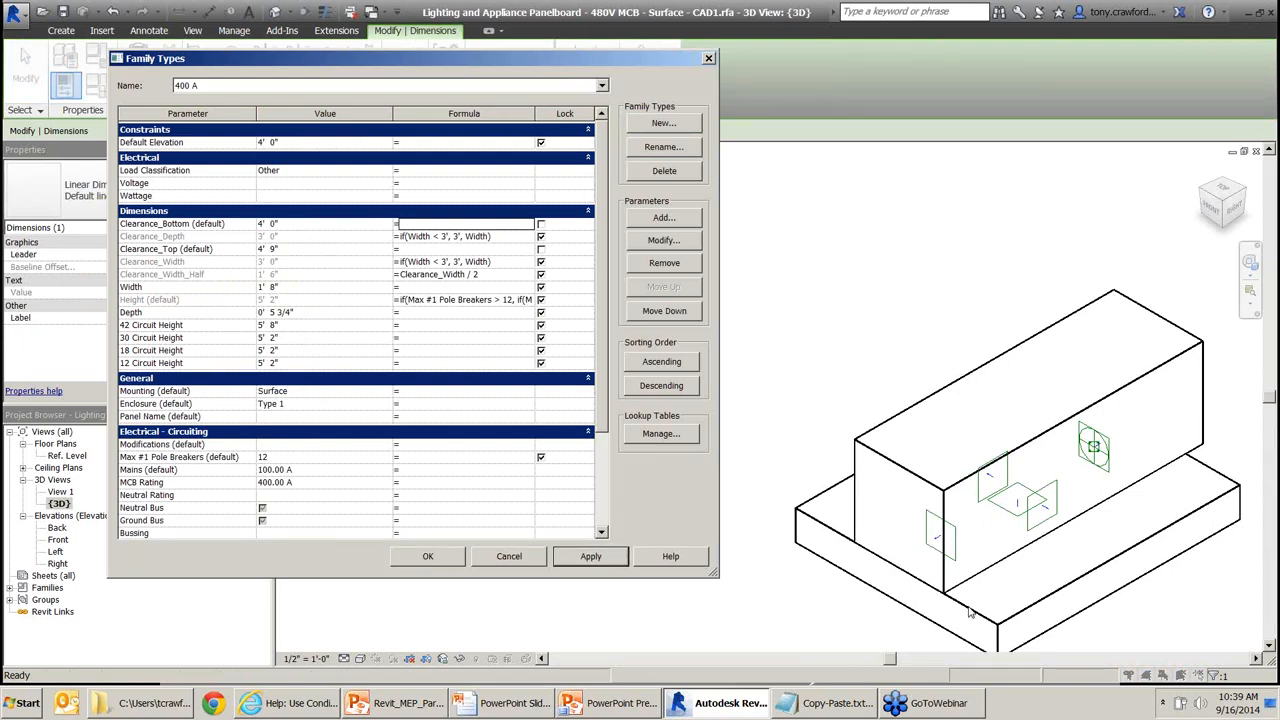
Set Clearance_Top to 6' 0", apply it so the clearance box grows, and close Family Types.
click(297, 252)
text(6)
key(Tab)
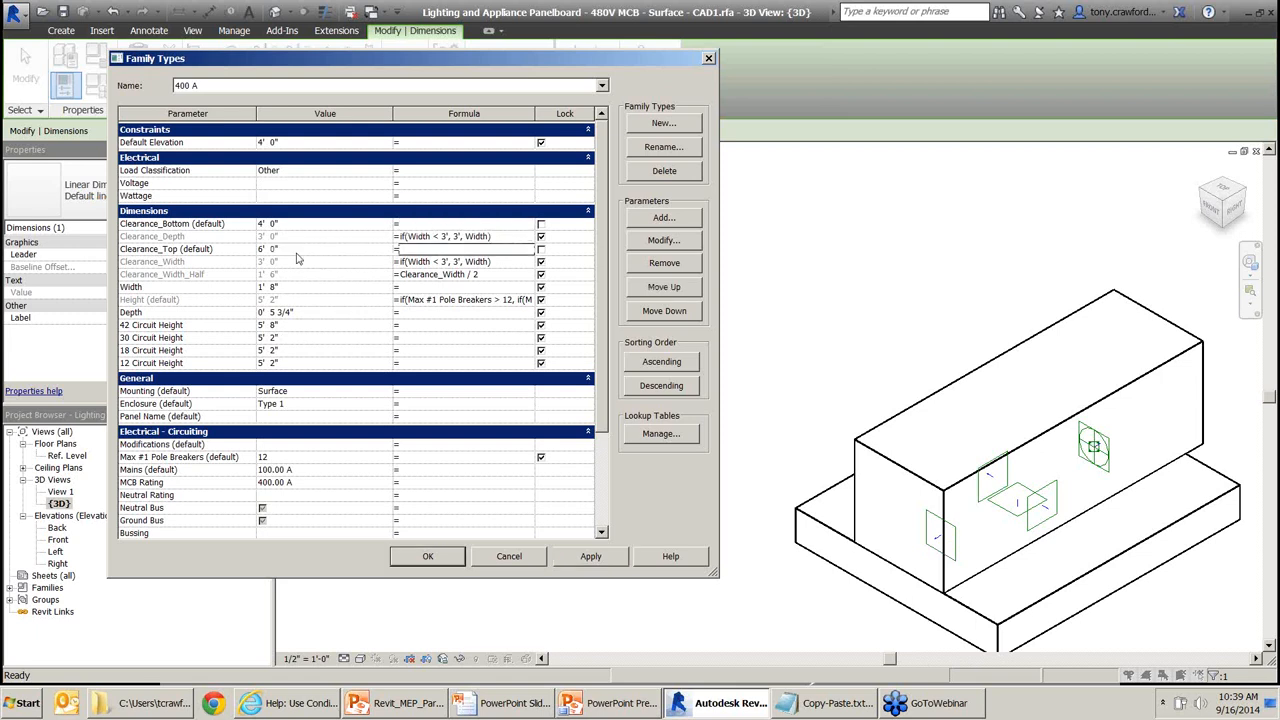
click(600, 557)
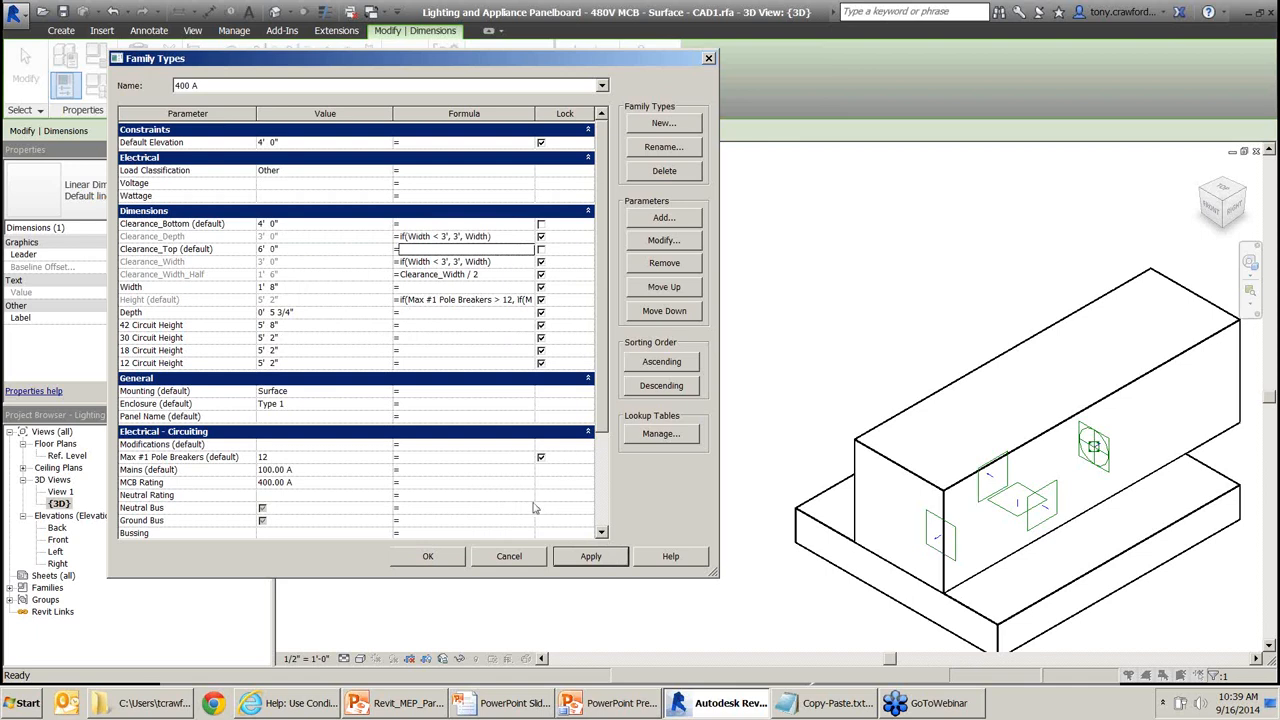
click(438, 560)
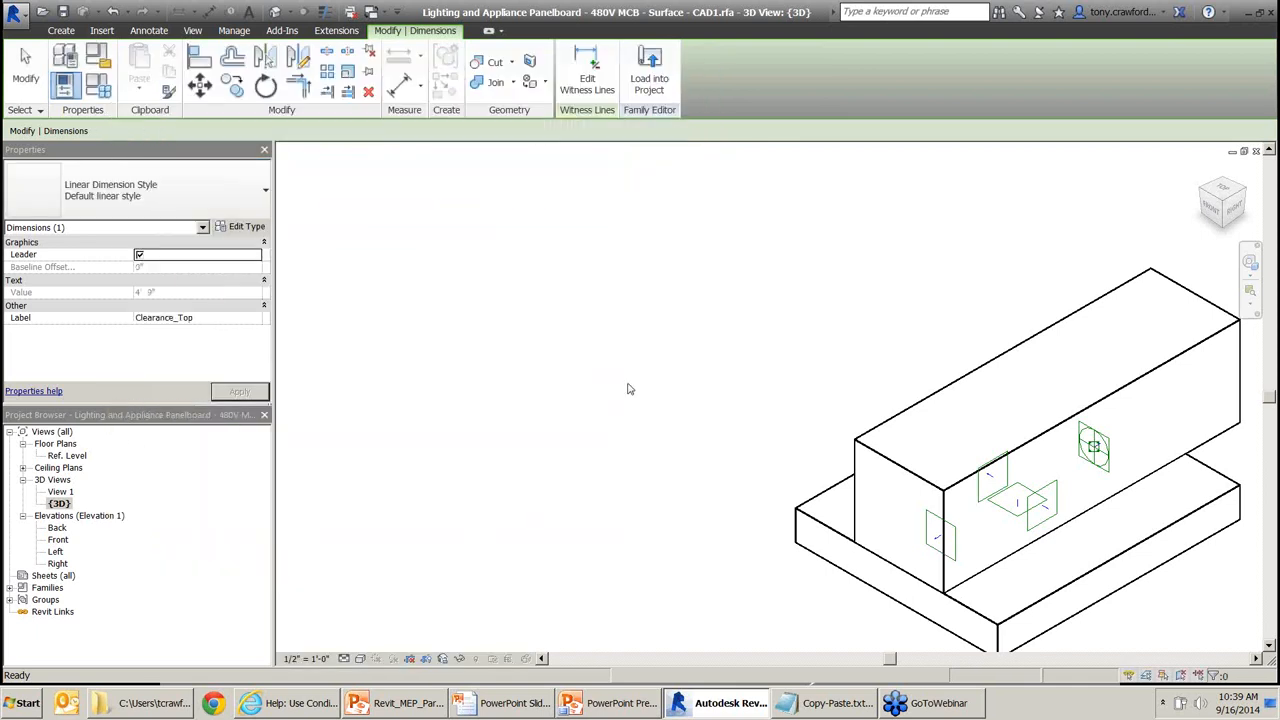
click(629, 386)
key(ctrl+Tab)
Return to the 3D view and navigate until the base slab is clearly visible.
mouse_move(1046, 355)
middle_down()
mouse_move(1023, 380)
mouse_move(1025, 357)
middle_up()
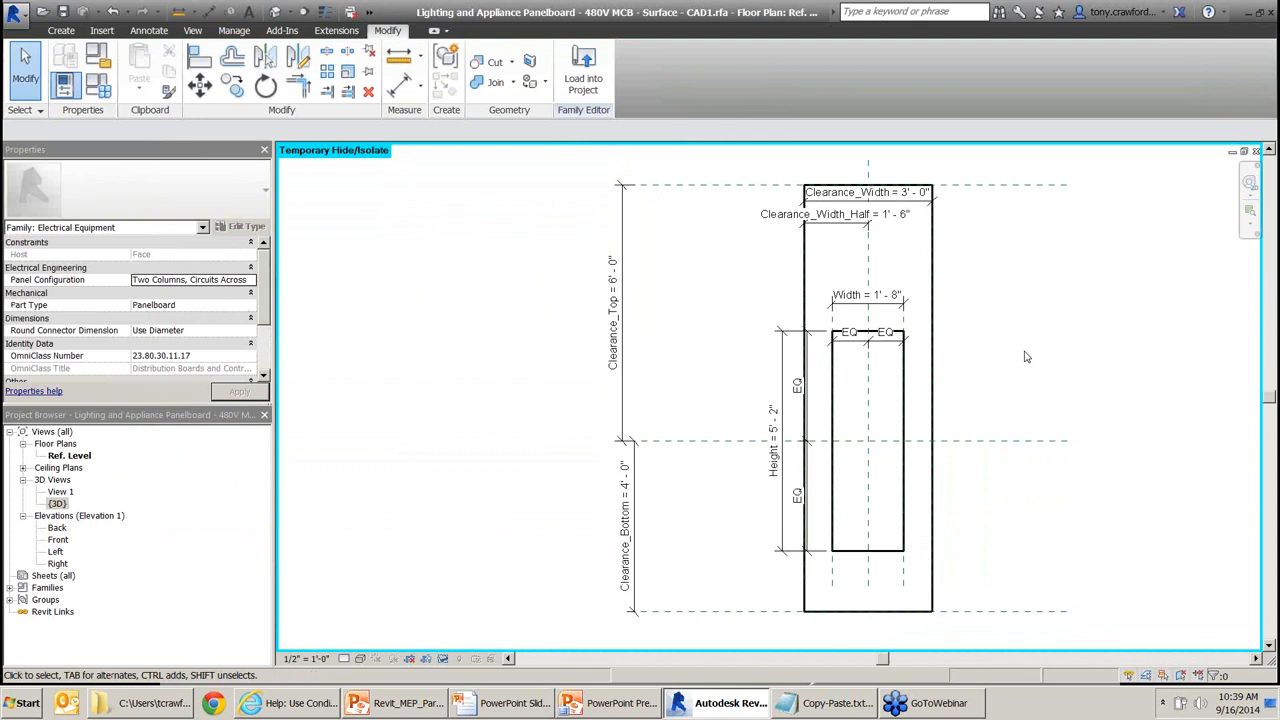
key(ctrl+Tab)
middle_drag(1025, 354, 901, 371)
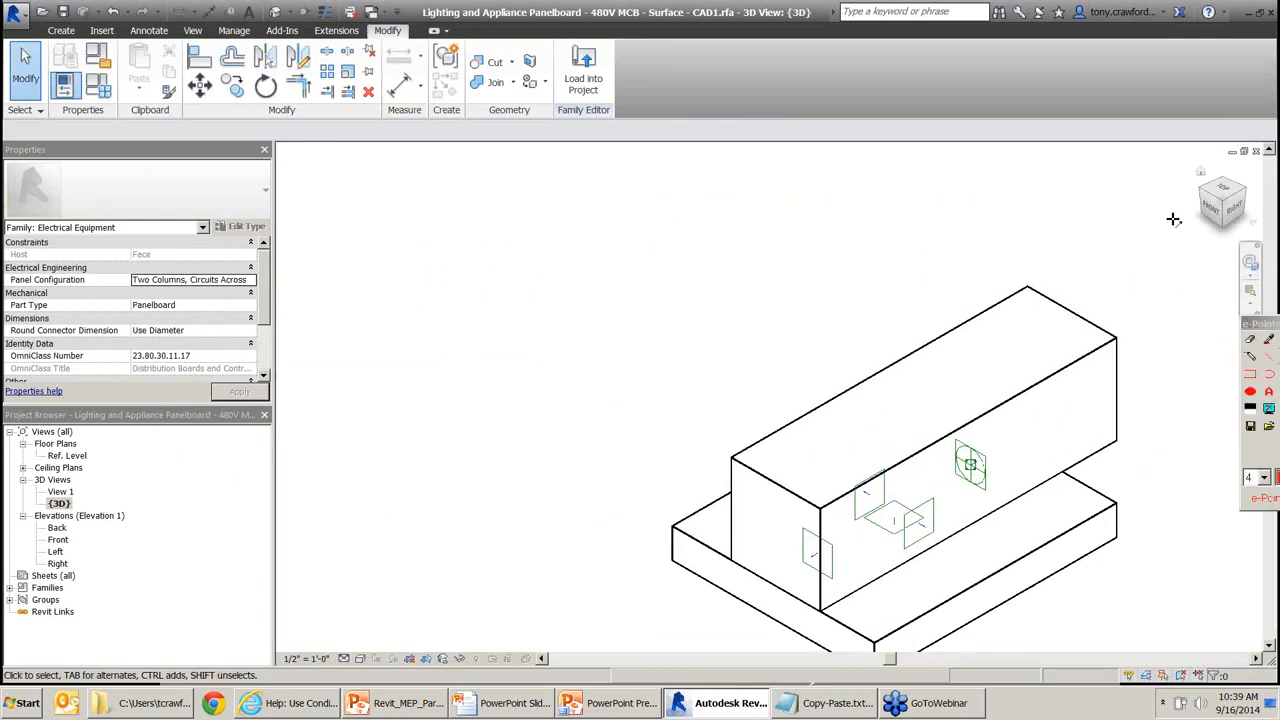
drag(1160, 249, 1208, 213)
drag(592, 632, 704, 570)
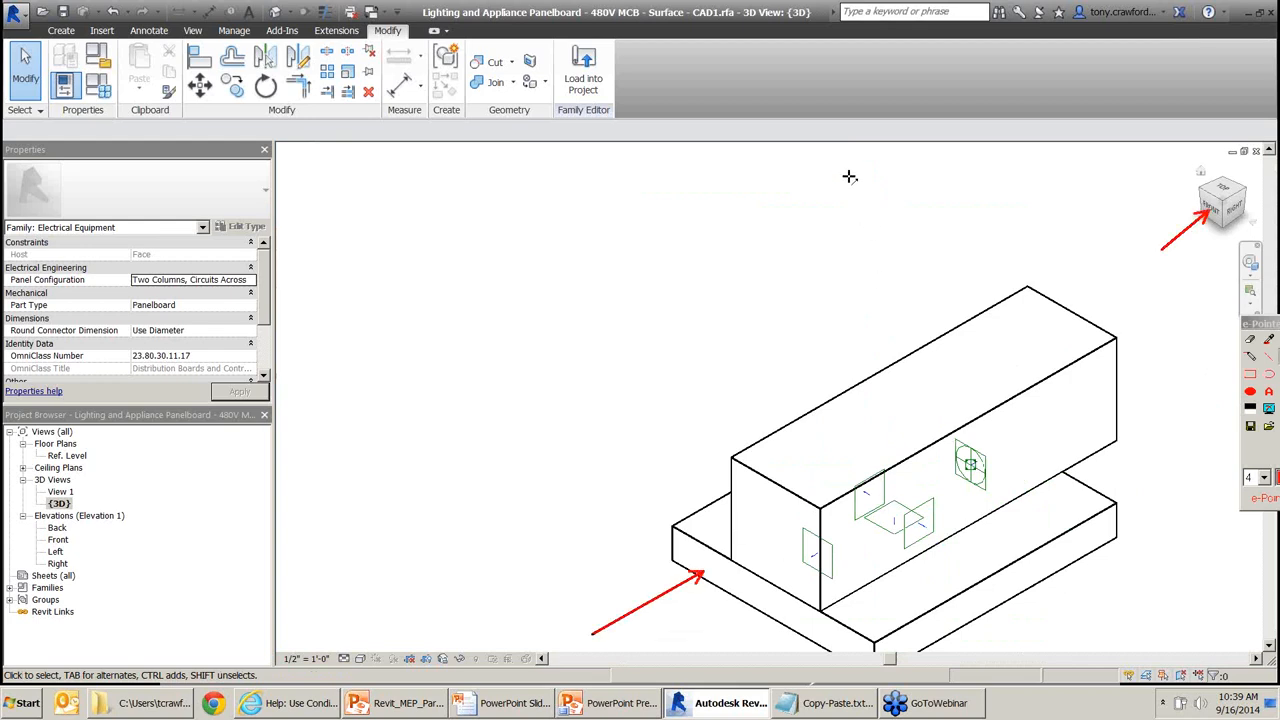
drag(848, 162, 856, 322)
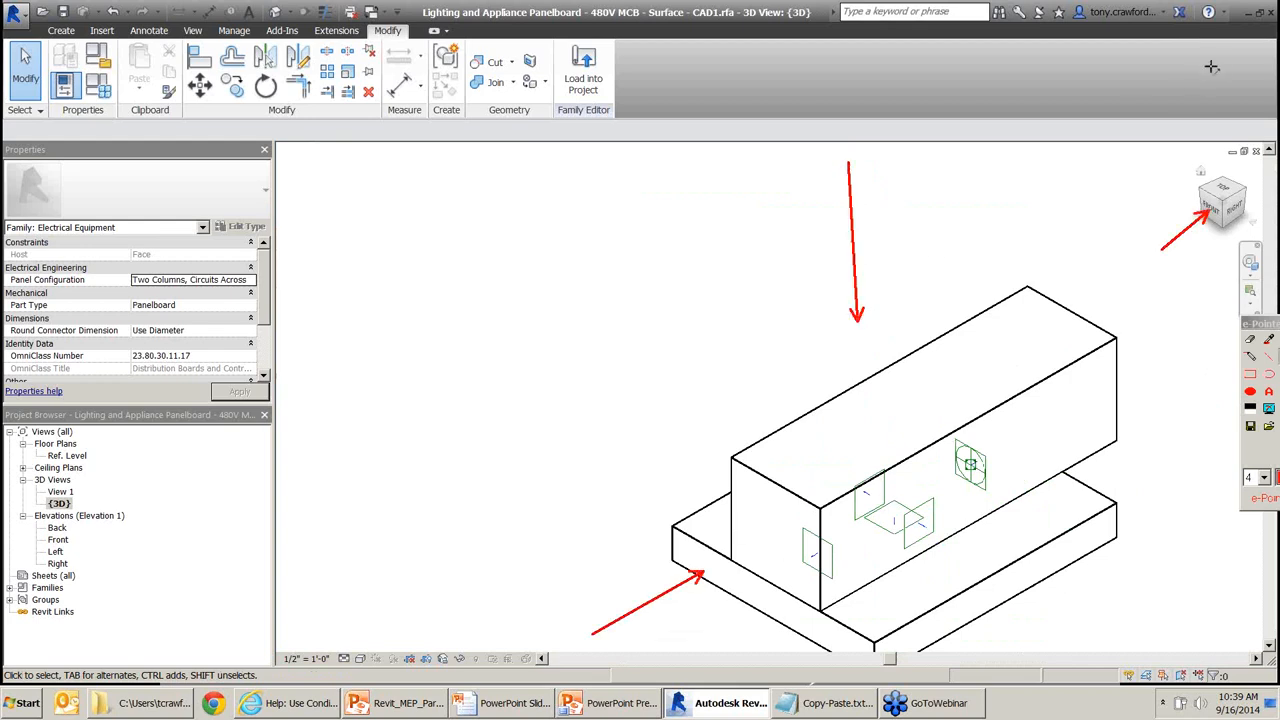
drag(1218, 64, 1223, 174)
Select the base slab extrusion and review its extrusion and subcategory properties.
click(1010, 568)
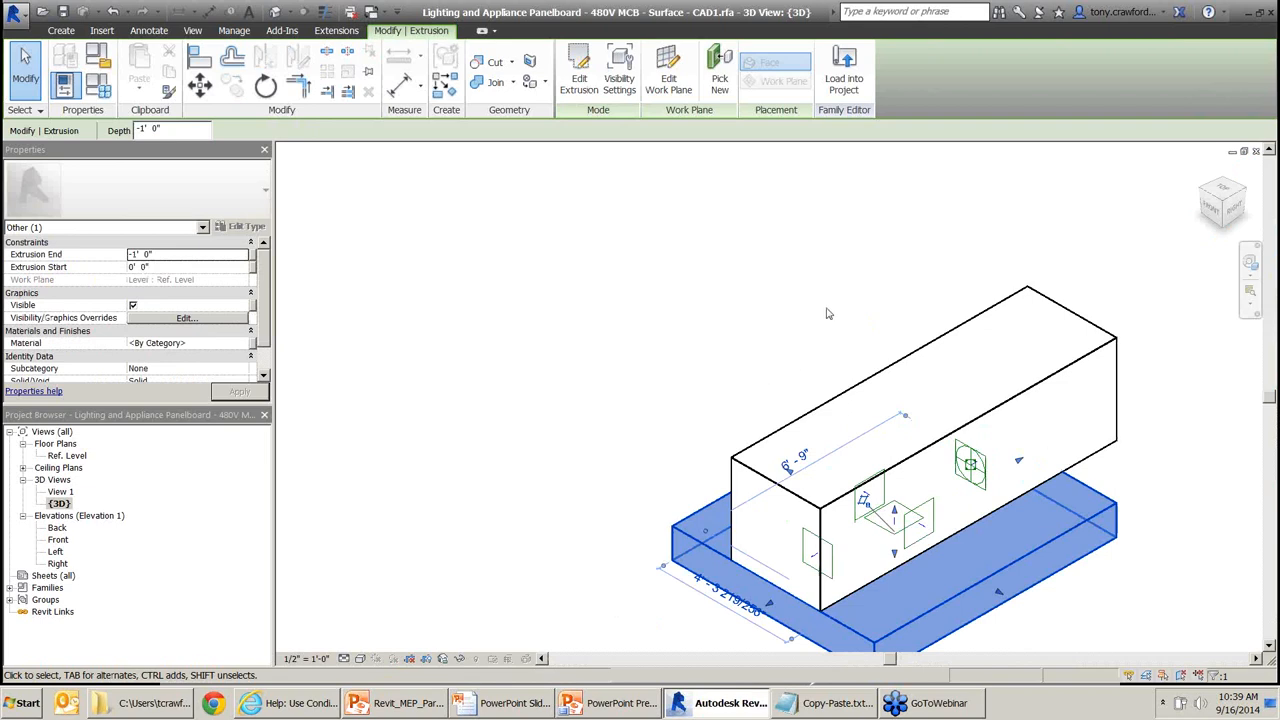
key(F9)
drag(855, 225, 864, 327)
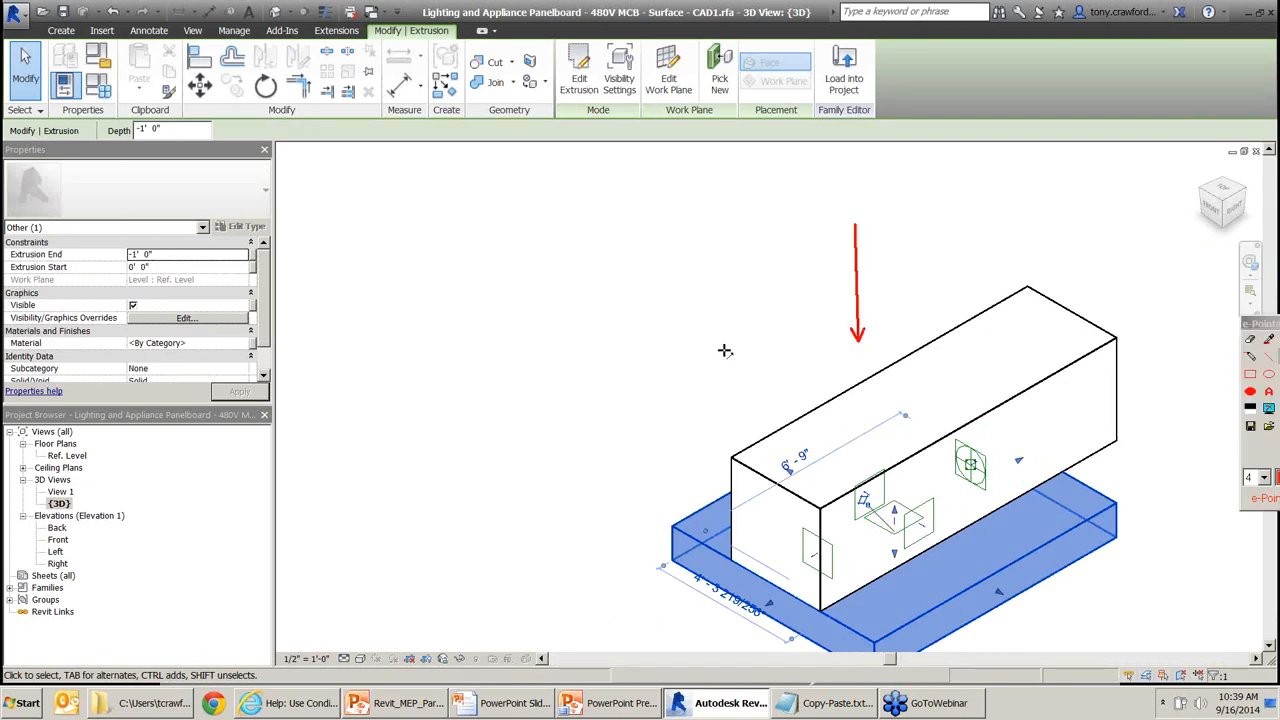
drag(655, 363, 656, 490)
drag(1055, 472, 1055, 510)
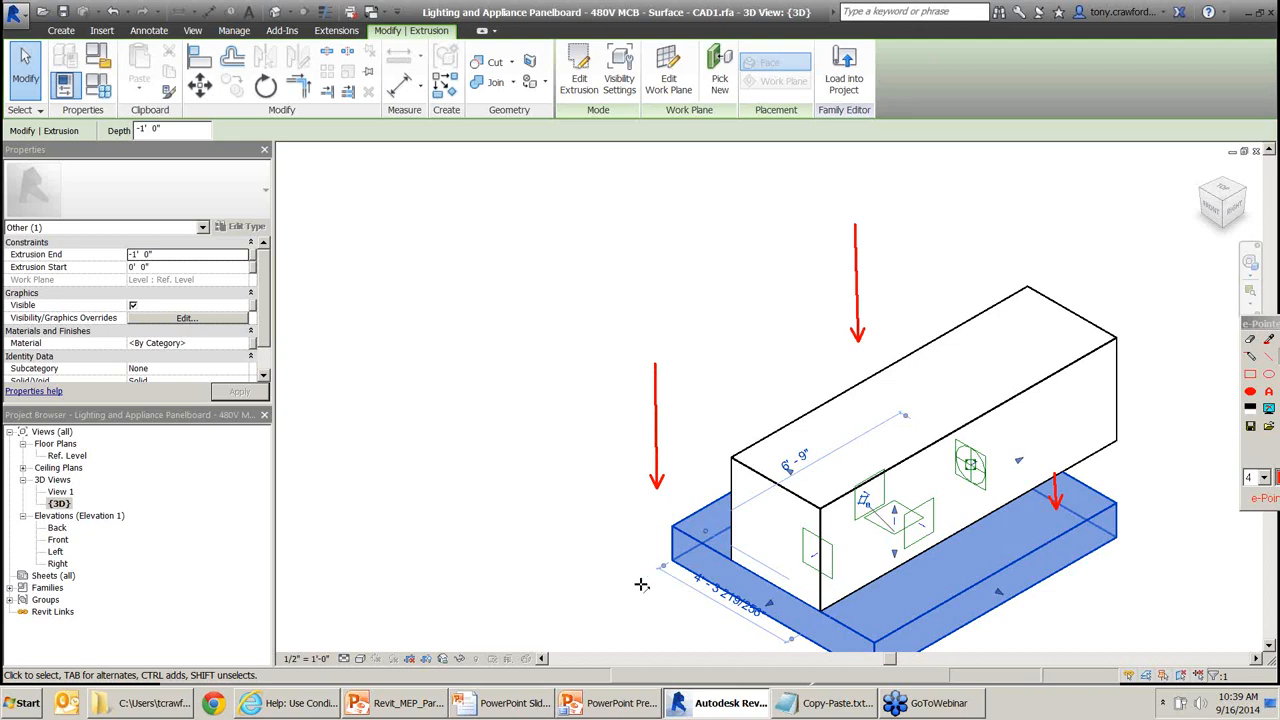
key(Escape)
drag(107, 498, 62, 528)
mouse_move(107, 529)
mouse_down()
mouse_move(62, 556)
mouse_move(67, 540)
mouse_move(74, 564)
mouse_up()
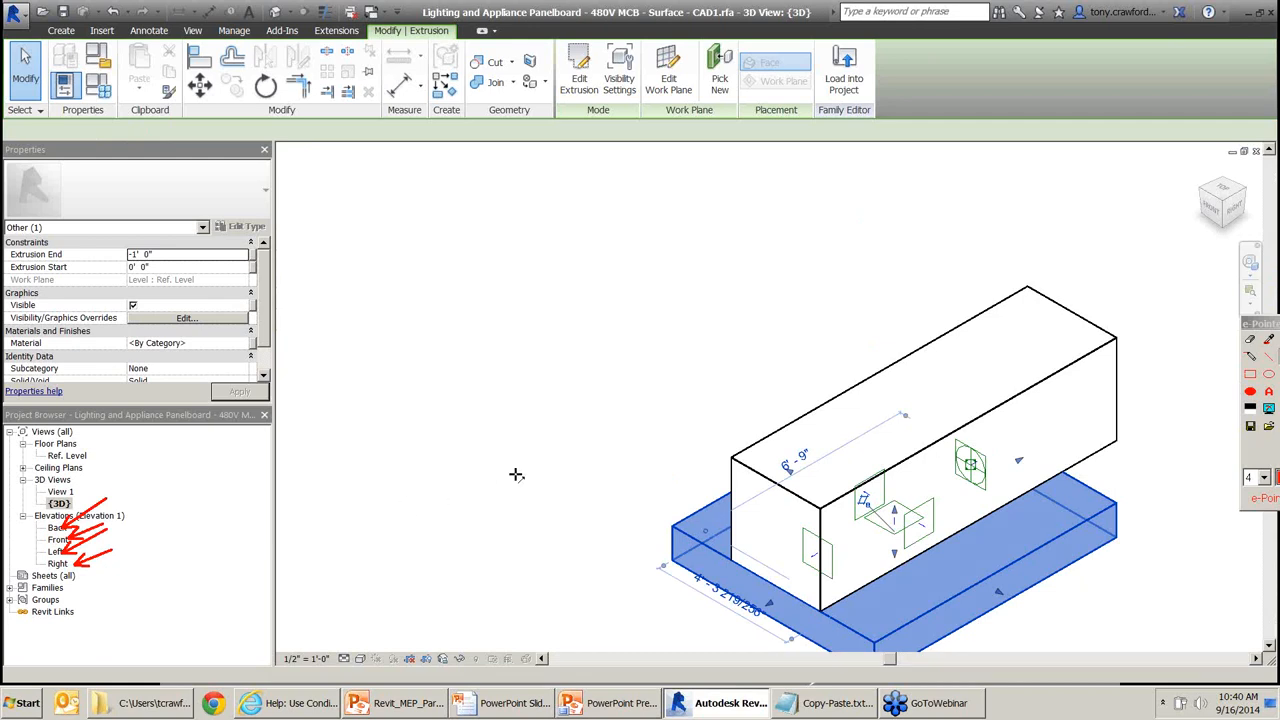
key(Escape)
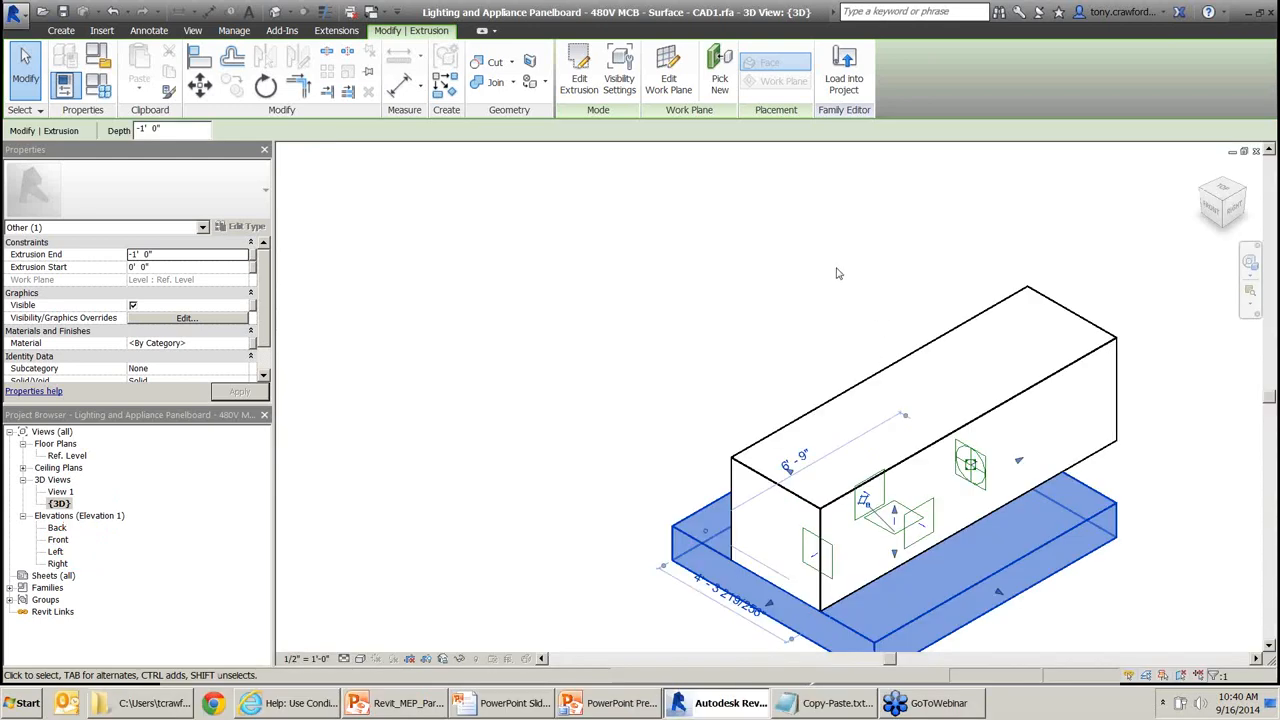
click(693, 311)
Bring the panelboard family back from the slides and mark Load into Project and the file name with arrows.
key(ctrl+Tab)
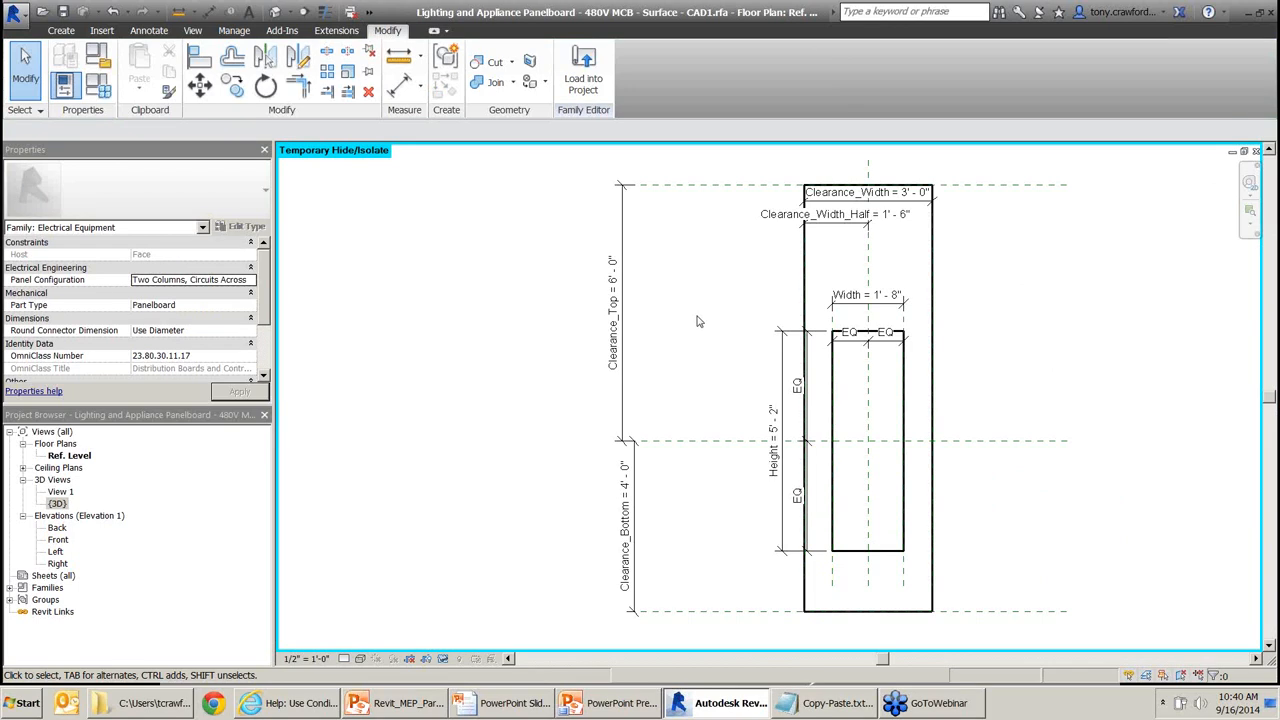
key(alt+Tab)
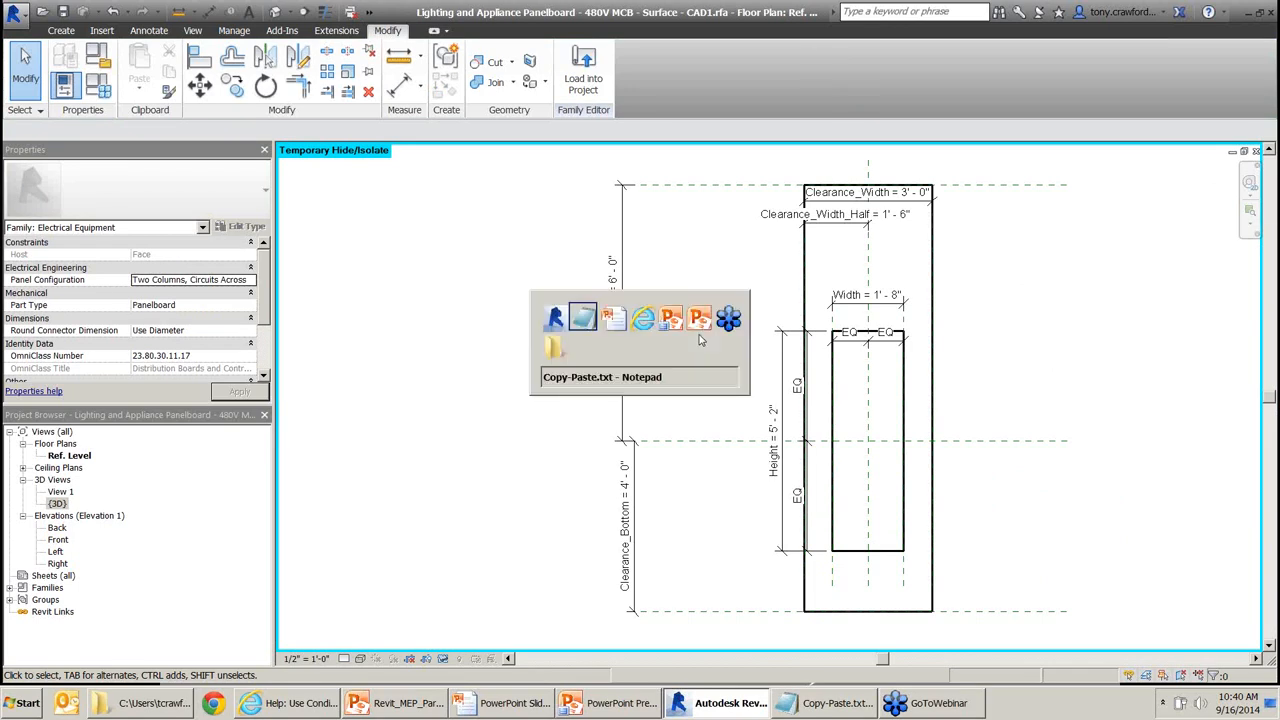
key(alt+Tab)
key(alt+Tab)
key(alt+Tab)
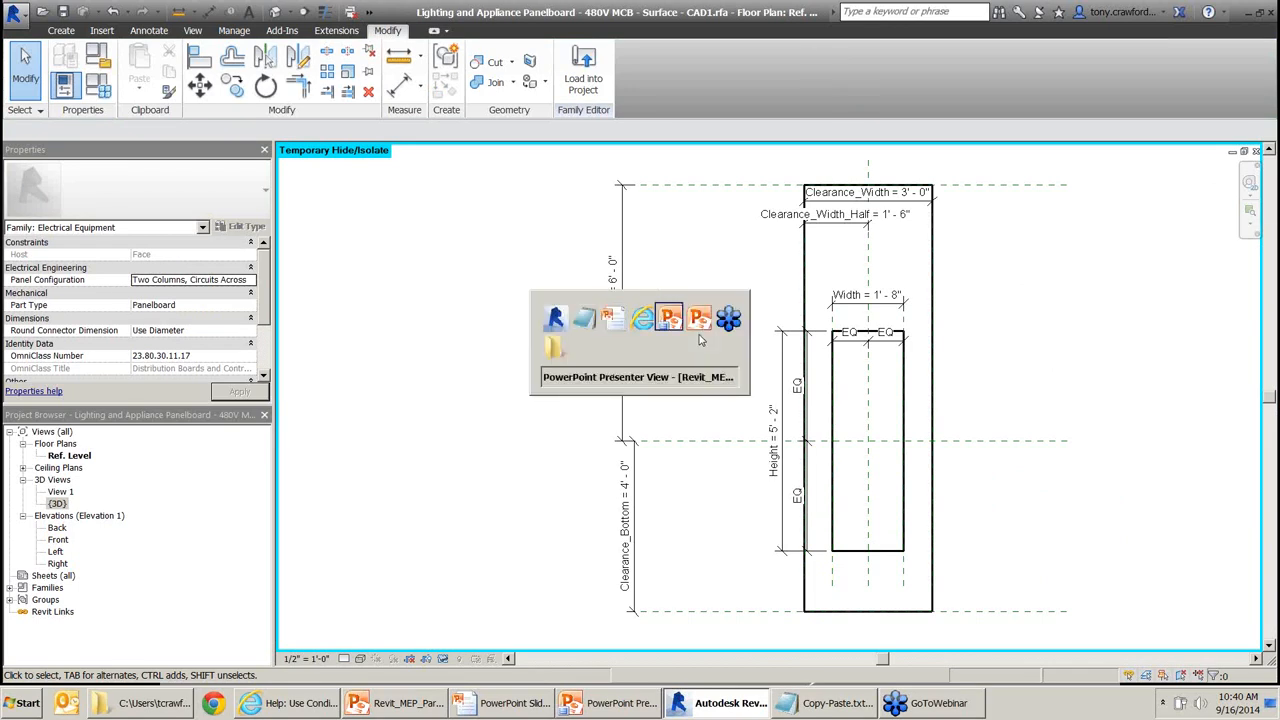
key(alt+shift+Tab)
key(alt+shift+Tab)
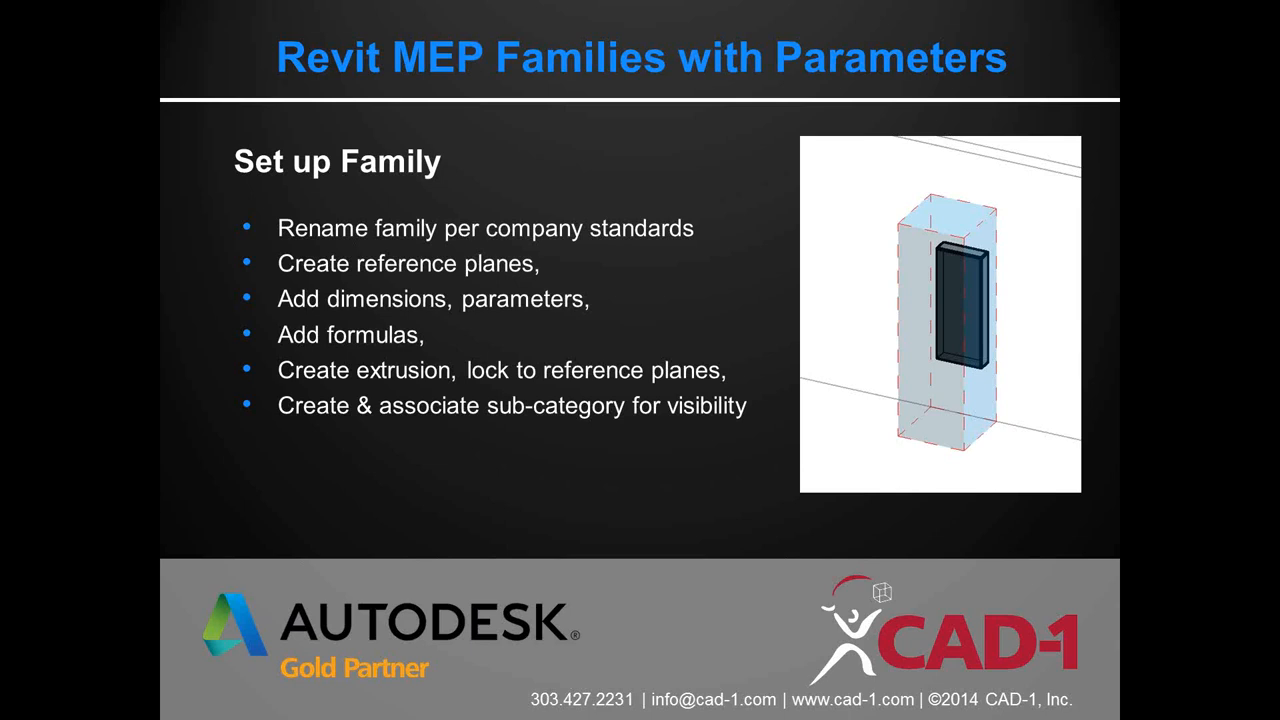
key(alt+Tab)
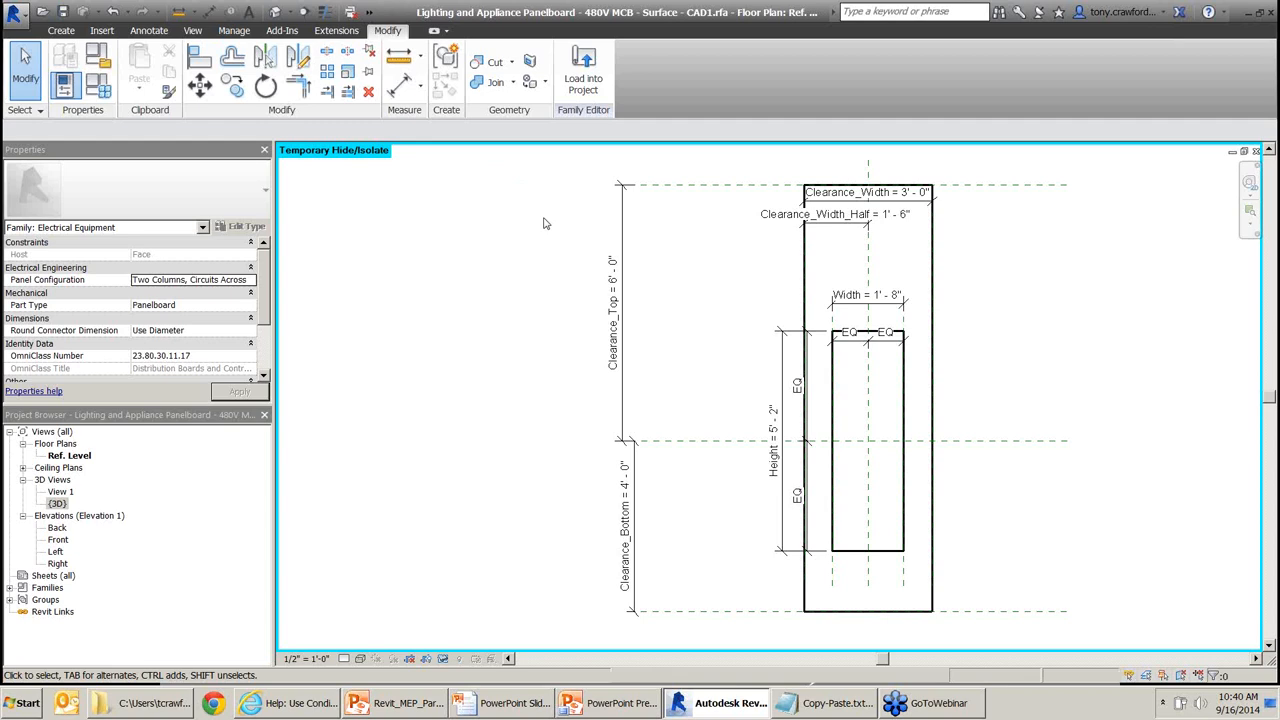
drag(519, 242, 573, 100)
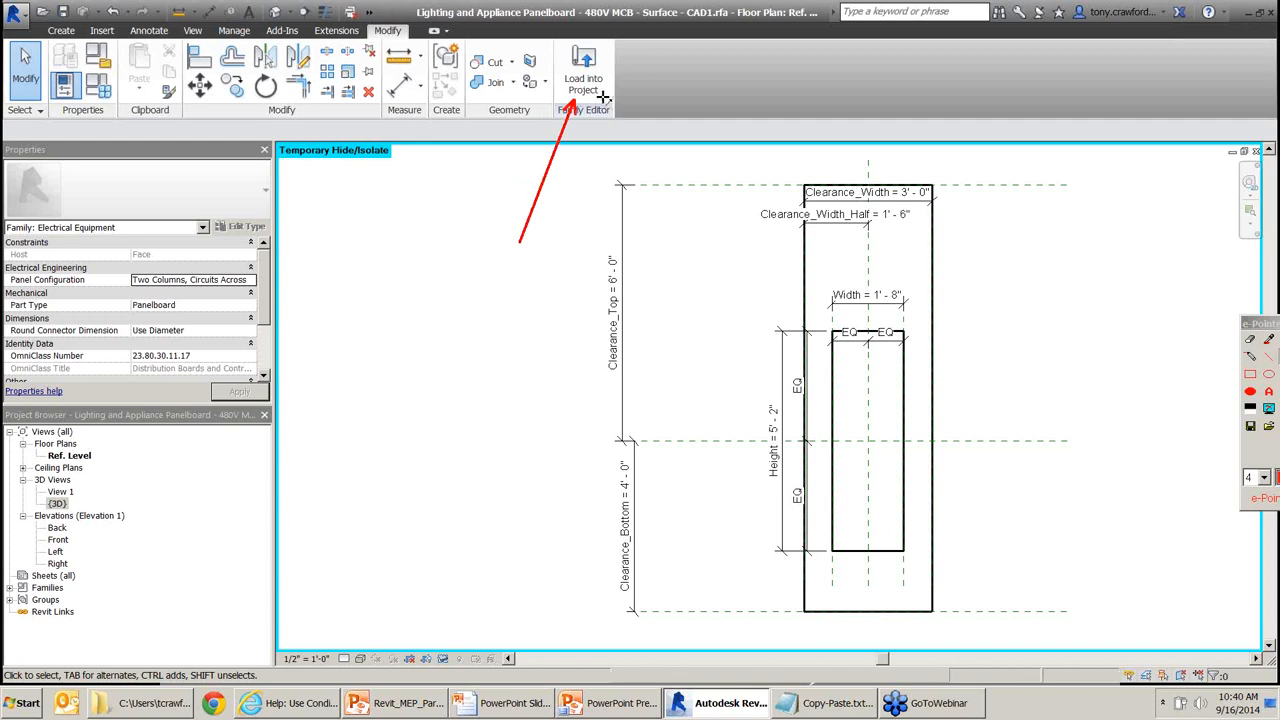
drag(668, 125, 706, 20)
Load the panelboard into the project and place one on the wall in 1 - Power.
click(587, 80)
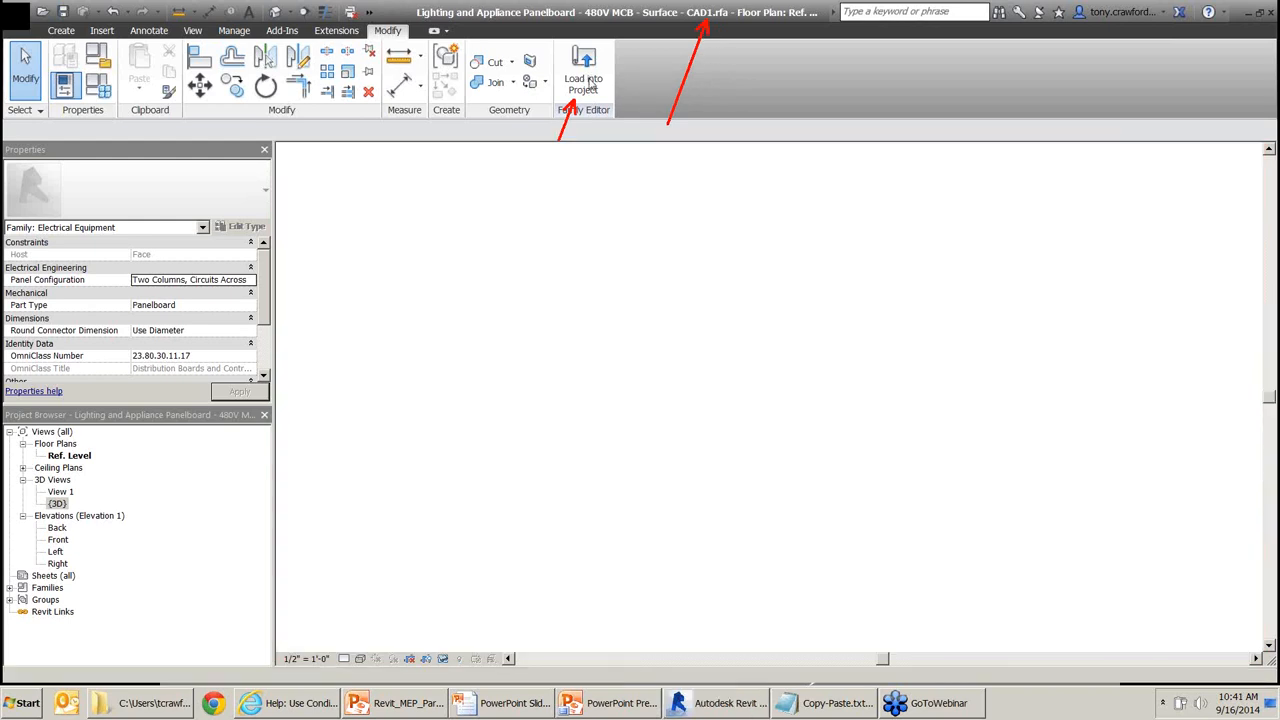
middle_drag(750, 391, 787, 336)
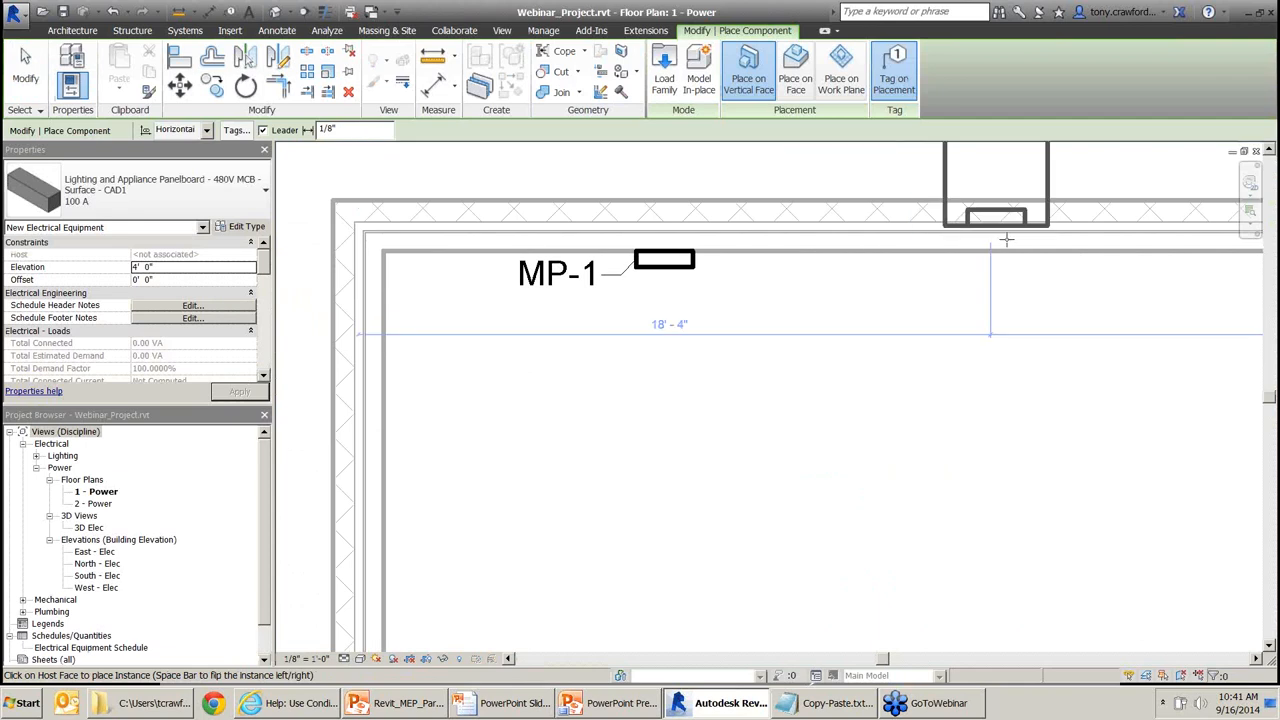
click(922, 257)
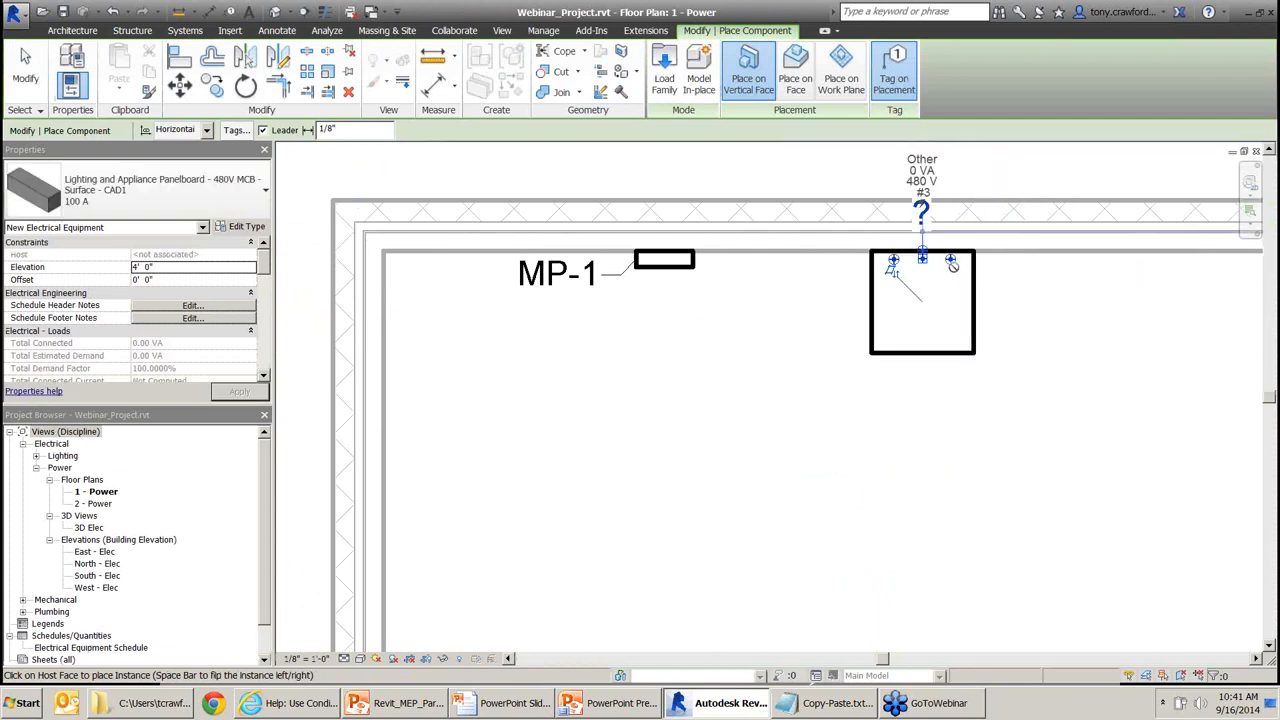
key(Escape)
click(940, 263)
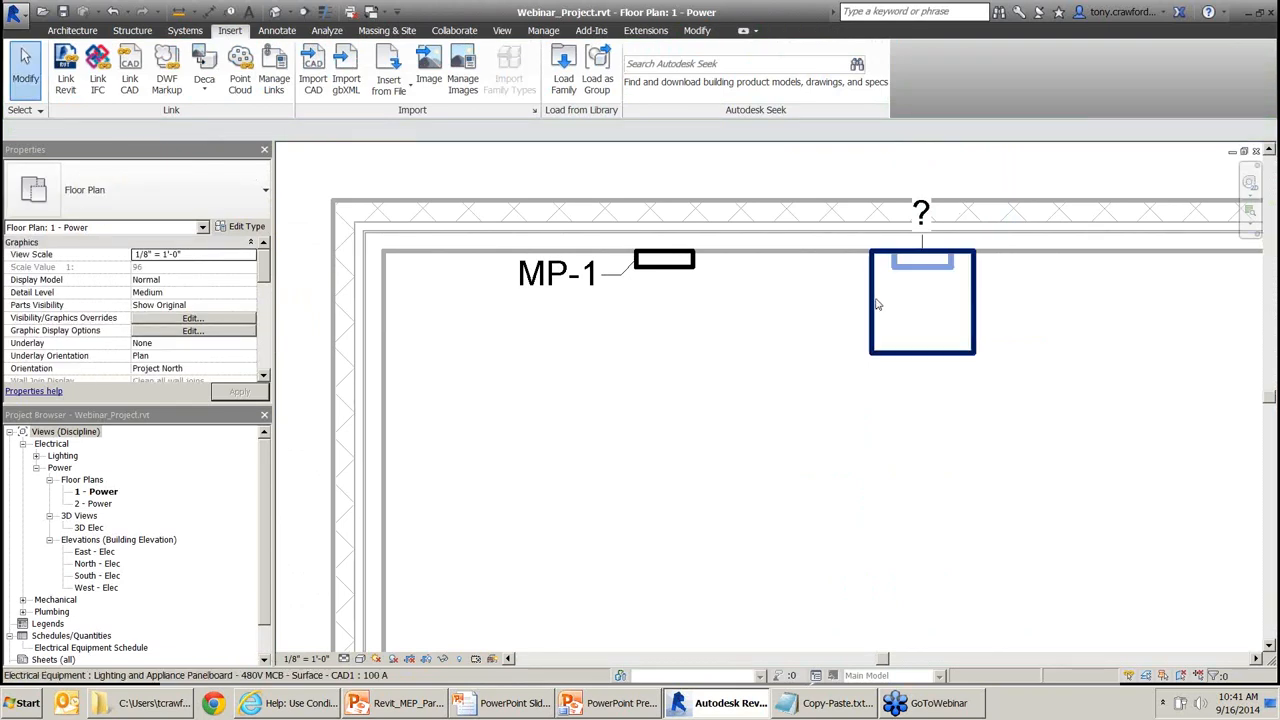
key(Escape)
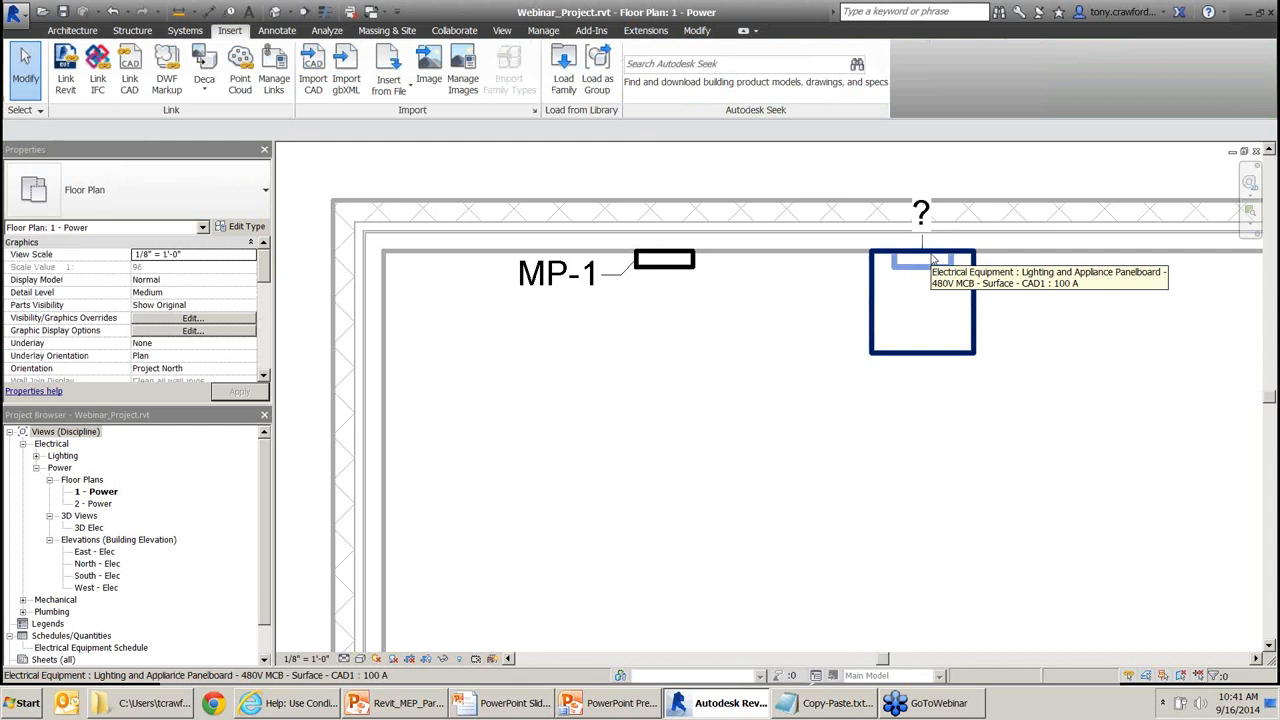
Inspect the panelboard's properties and slide it left to the wall corner.
click(874, 298)
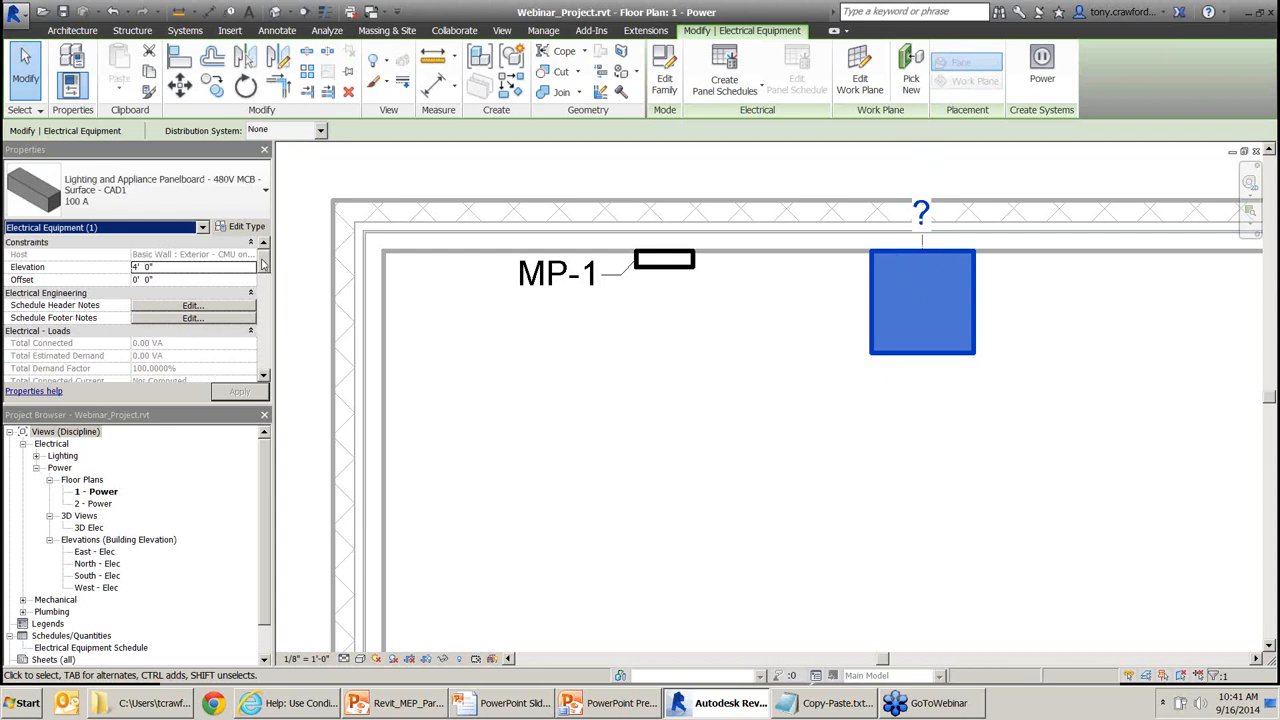
drag(263, 263, 264, 306)
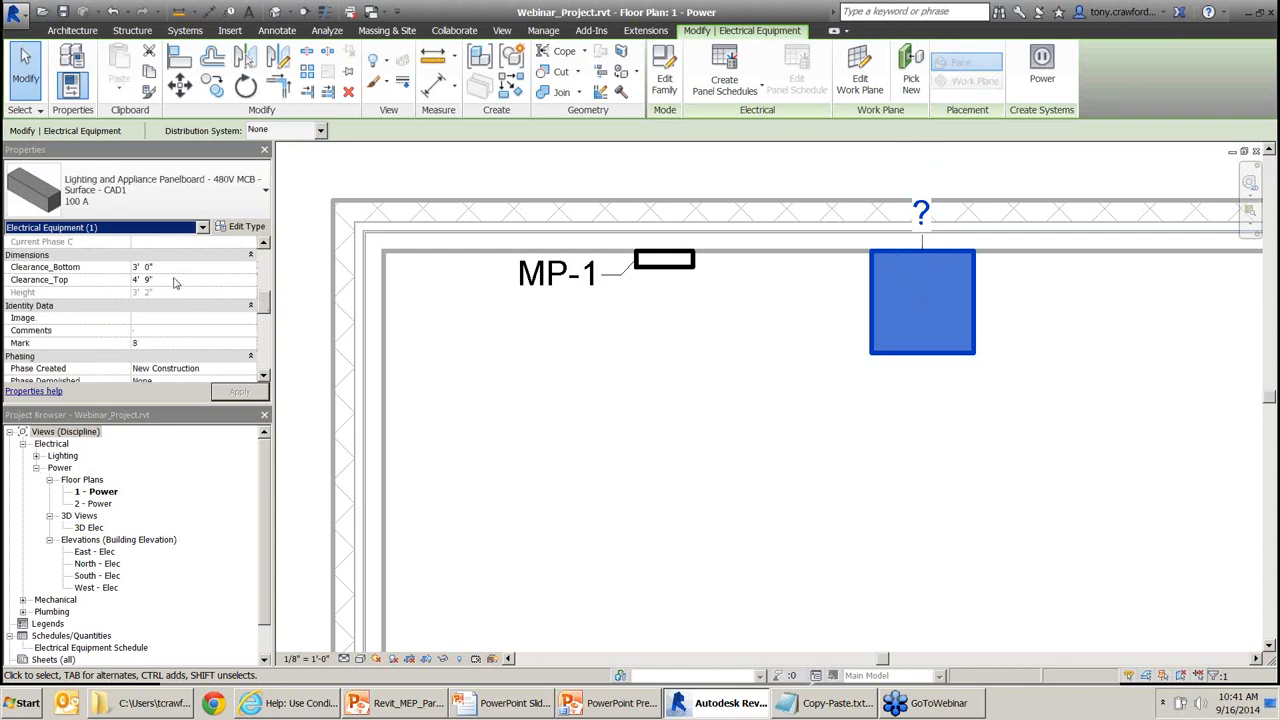
drag(265, 305, 264, 262)
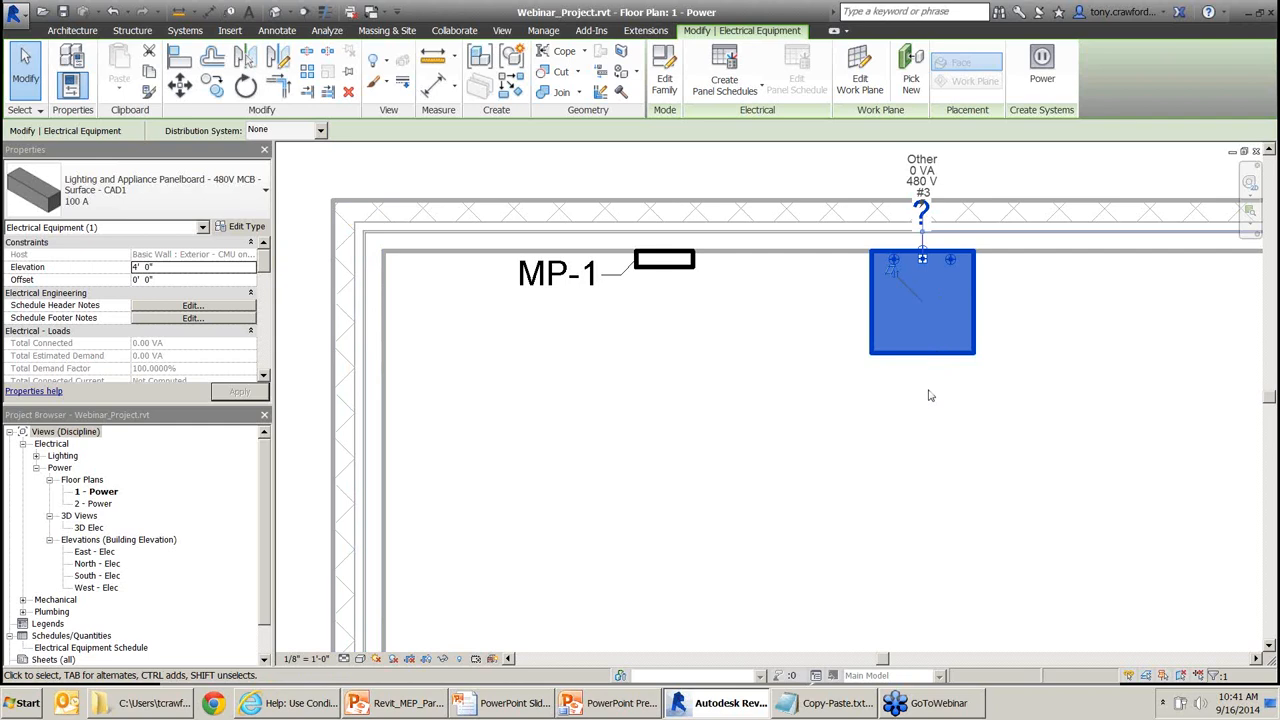
scroll(745, 388, down, 2)
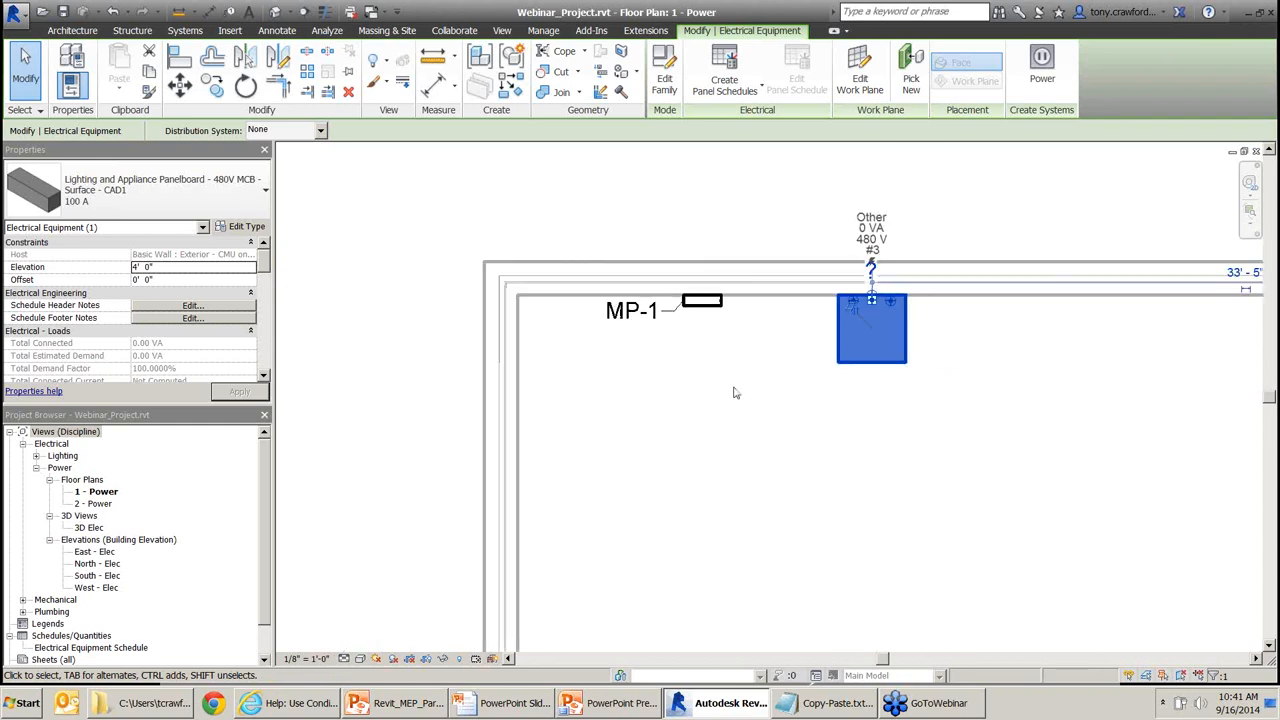
middle_drag(731, 393, 903, 352)
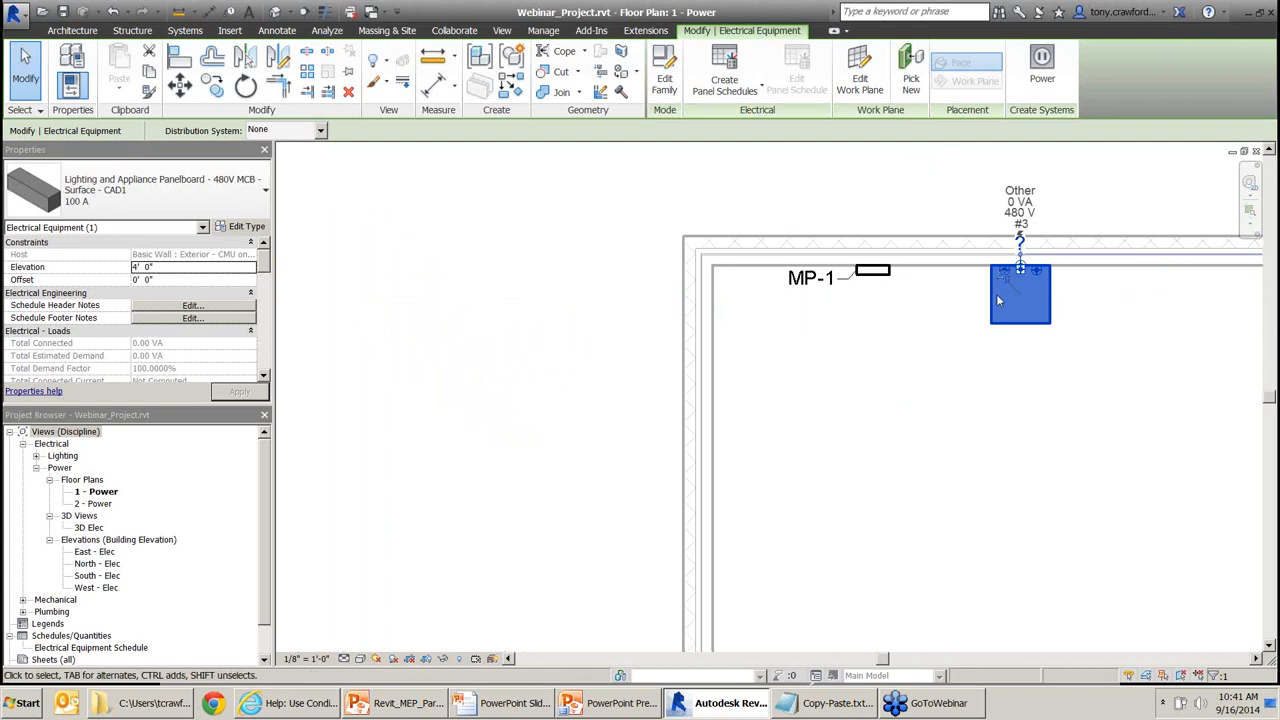
drag(988, 298, 717, 303)
scroll(717, 296, up, 3)
key(Escape)
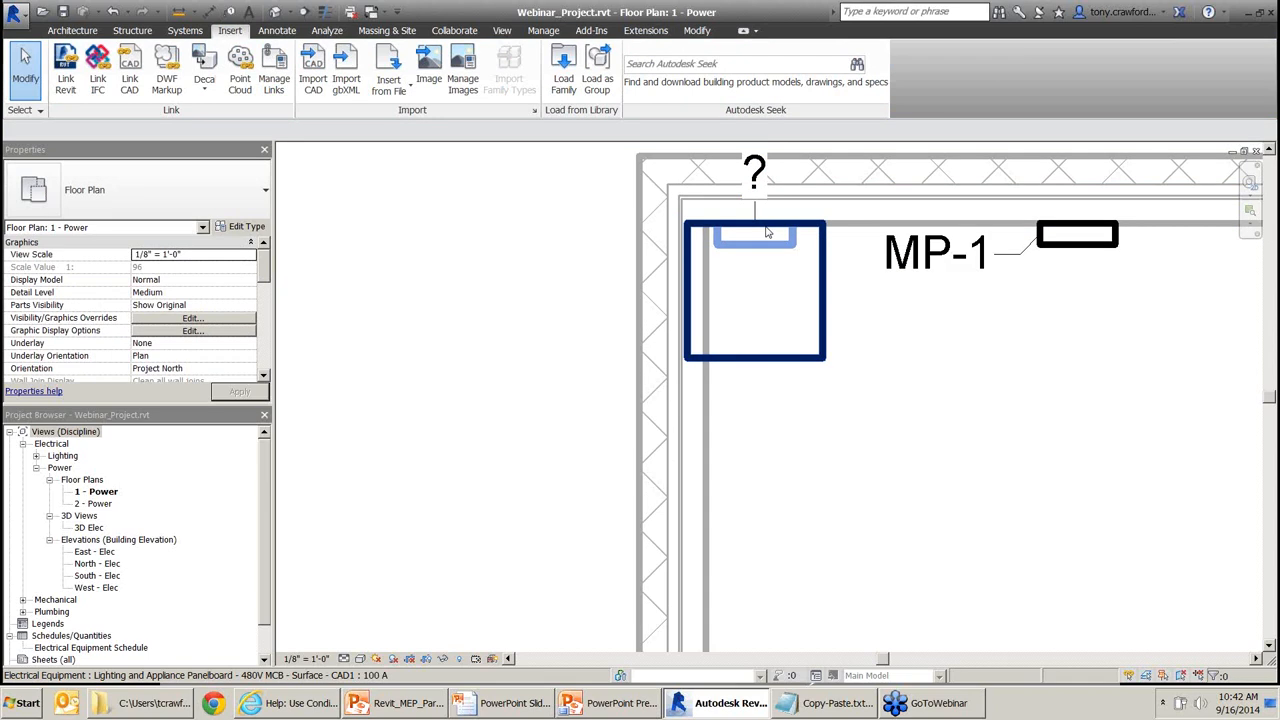
Slide the panelboard back right along the wall and return to the family.
click(767, 232)
scroll(515, 278, down, 2)
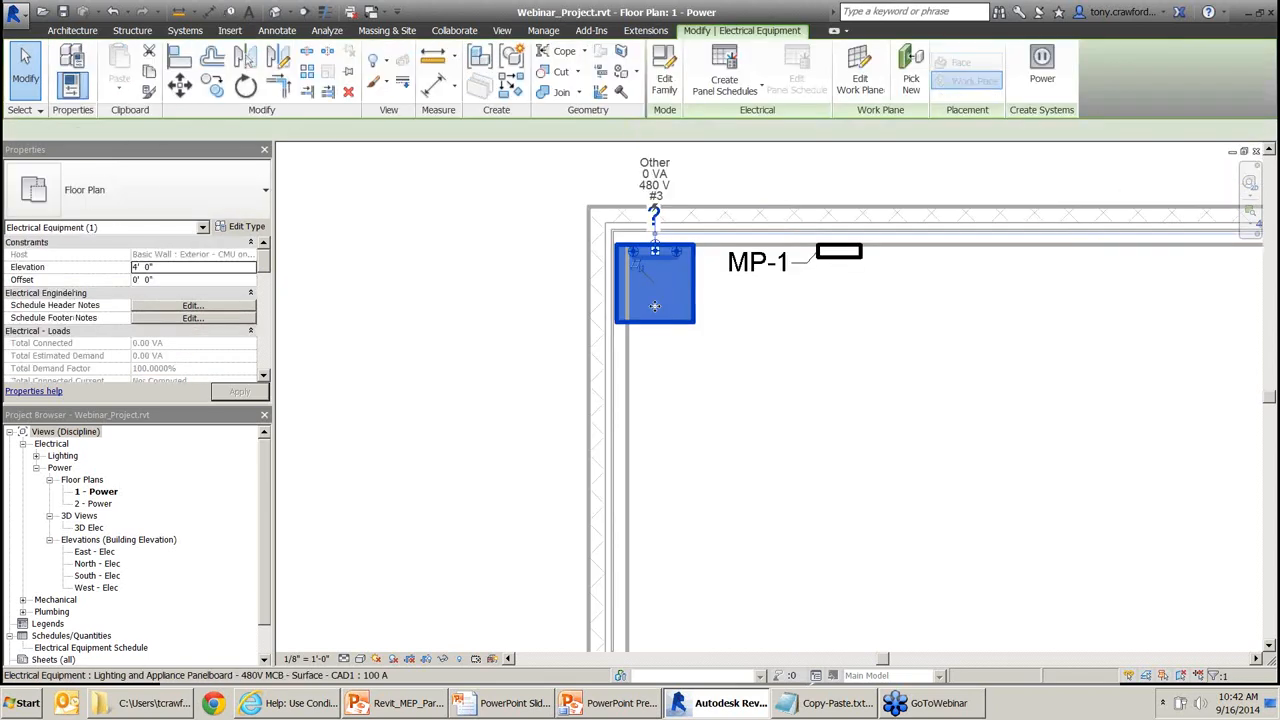
drag(655, 306, 1052, 256)
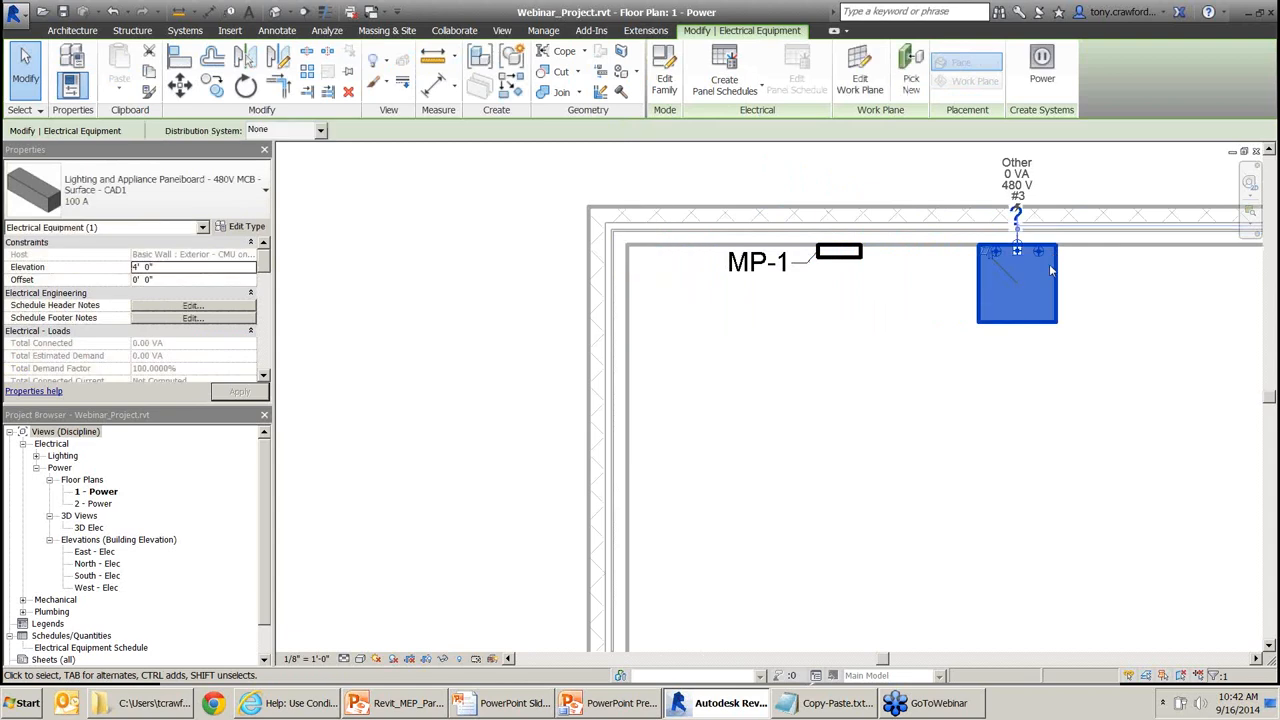
key(alt+Tab)
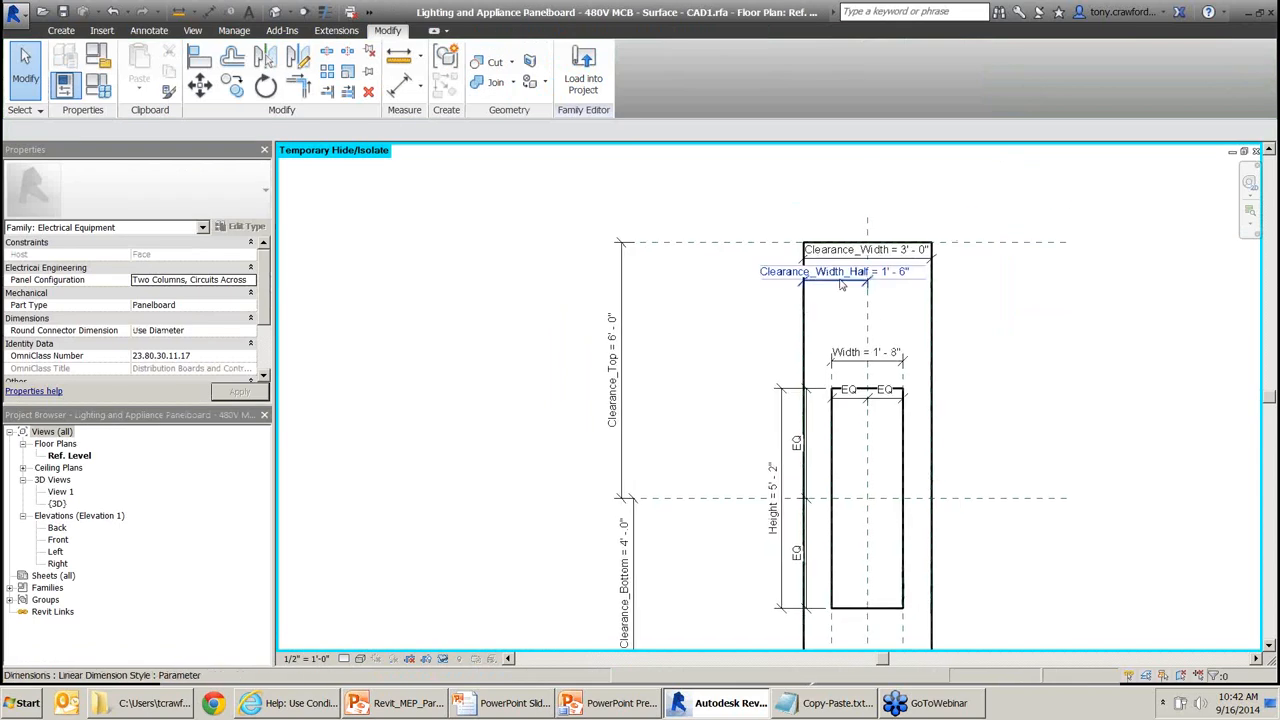
Return to the 1 - Power plan, reopen the placed panelboard's family, and select its clearance extrusion.
click(838, 276)
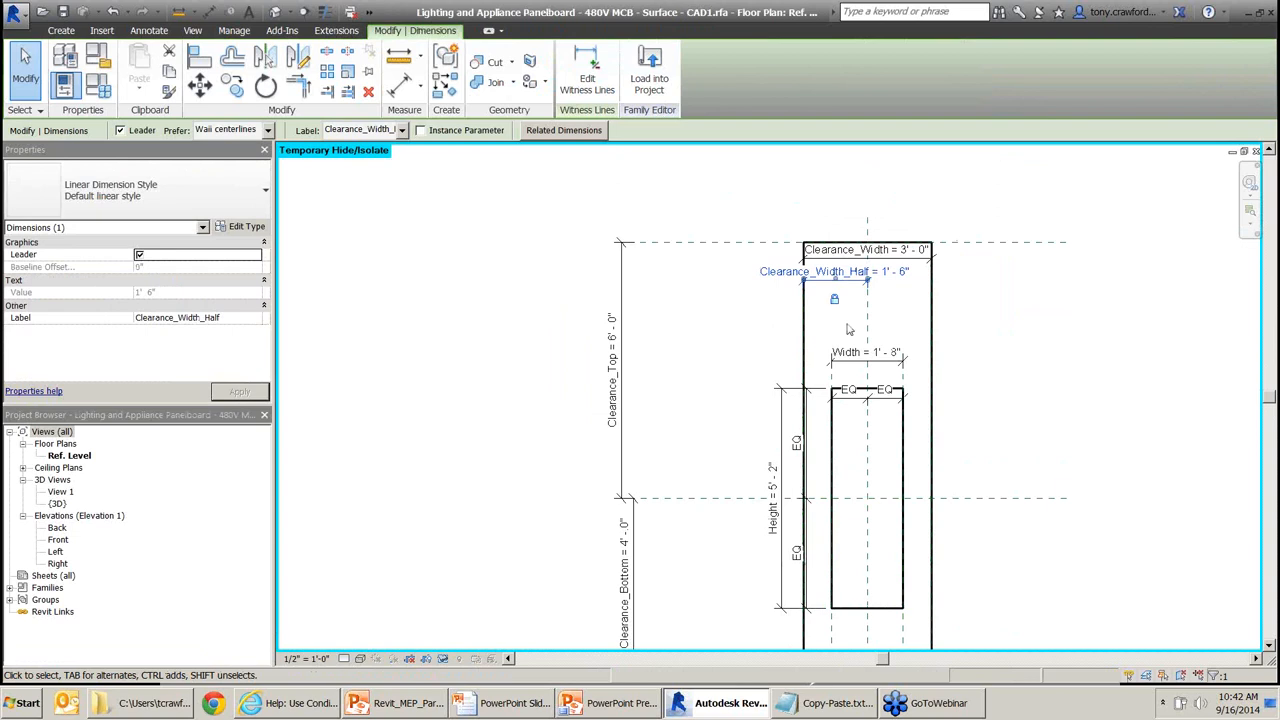
key(ctrl+Tab)
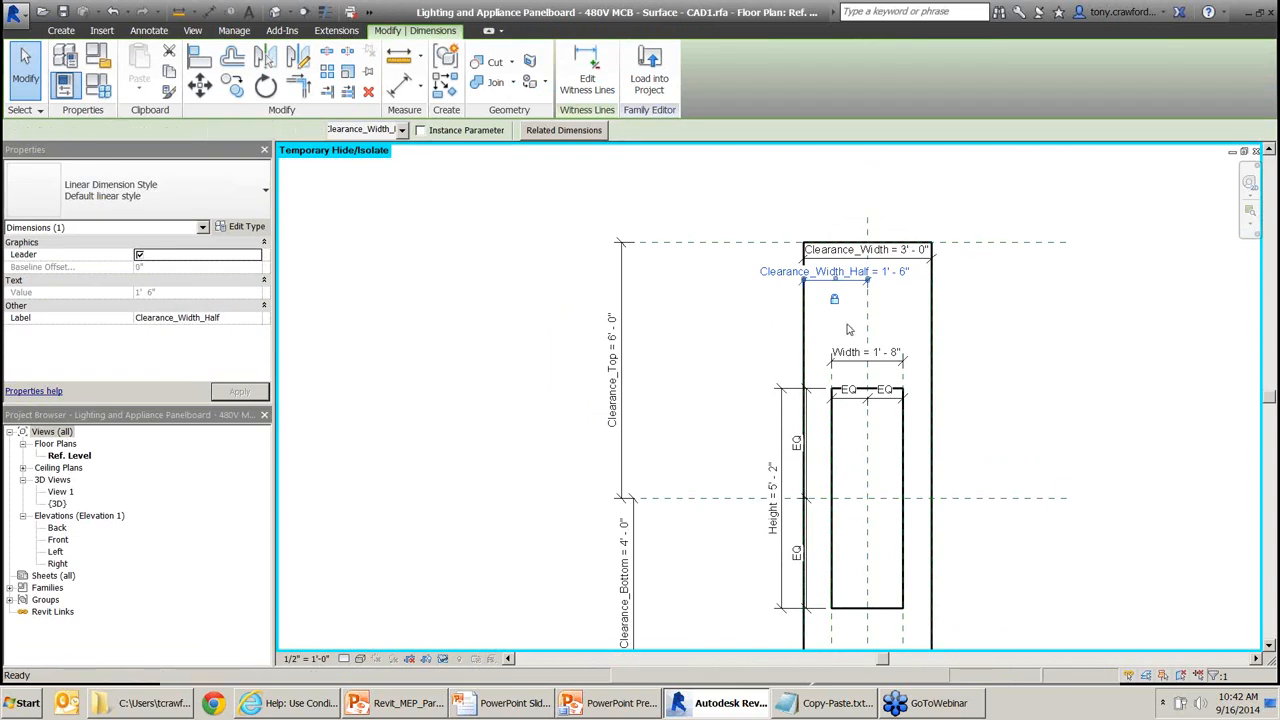
key(ctrl+Tab)
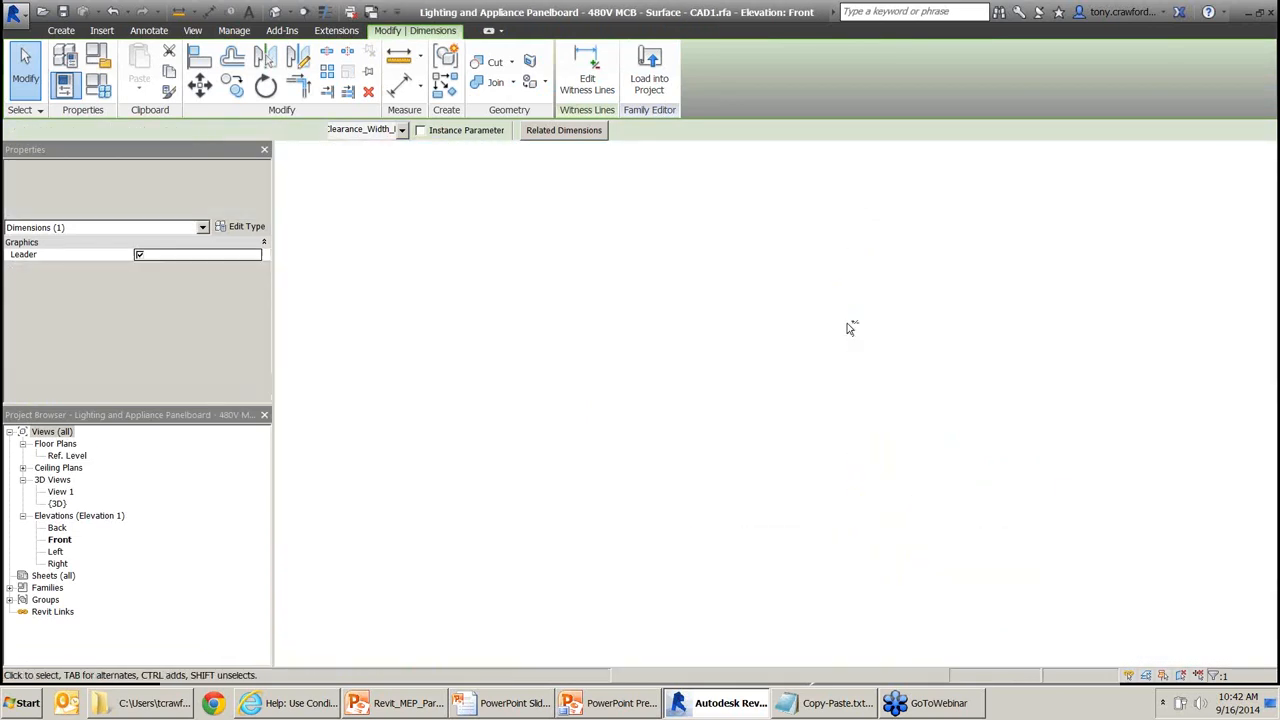
middle_drag(841, 345, 764, 393)
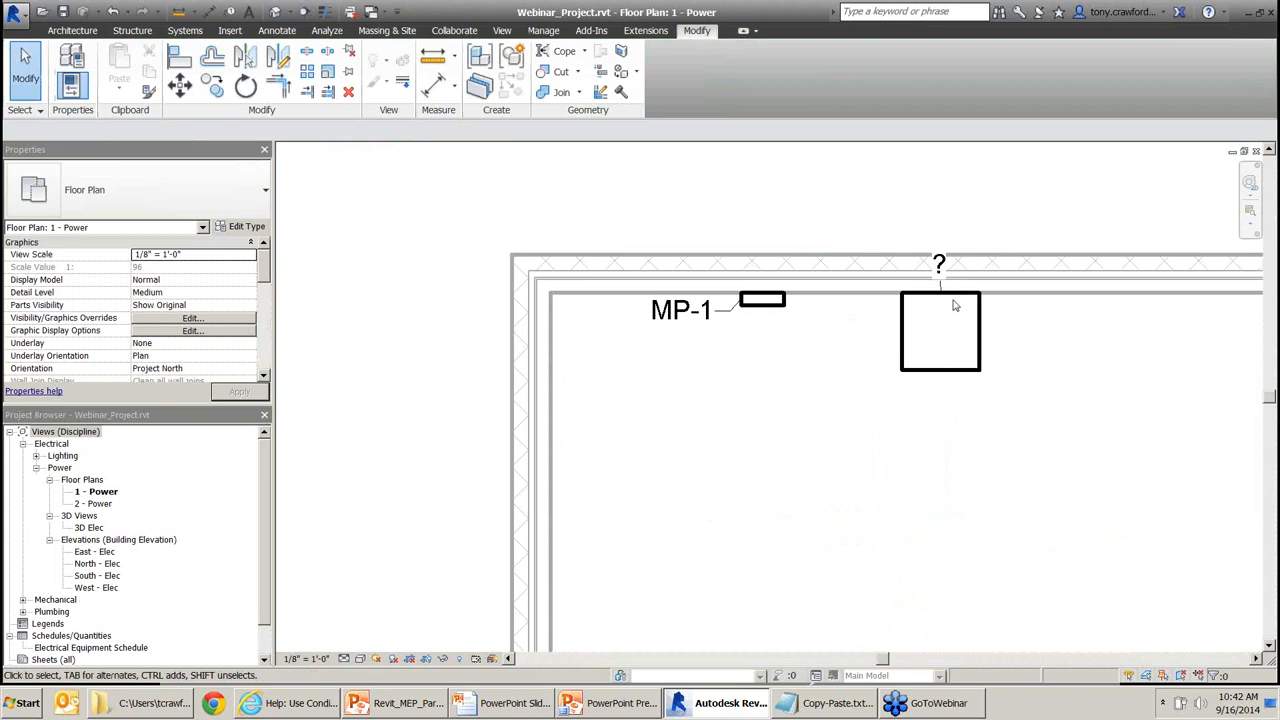
click(955, 378)
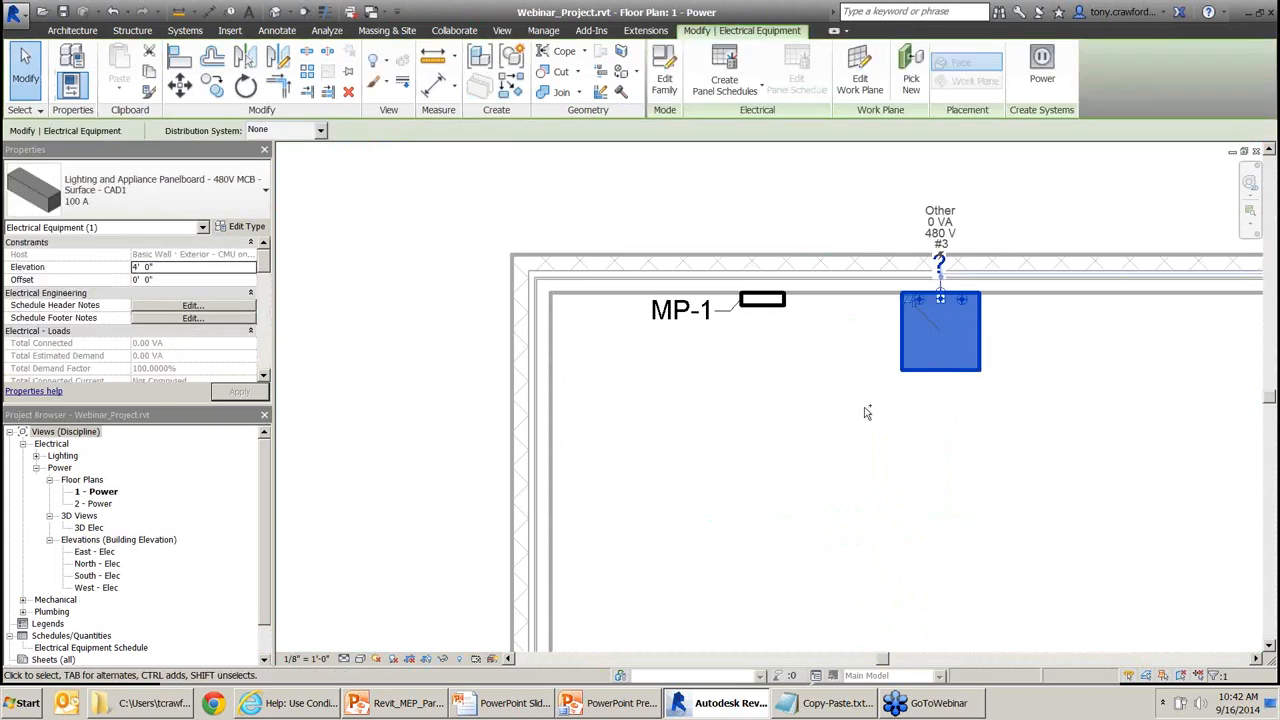
middle_drag(1031, 353, 1054, 292)
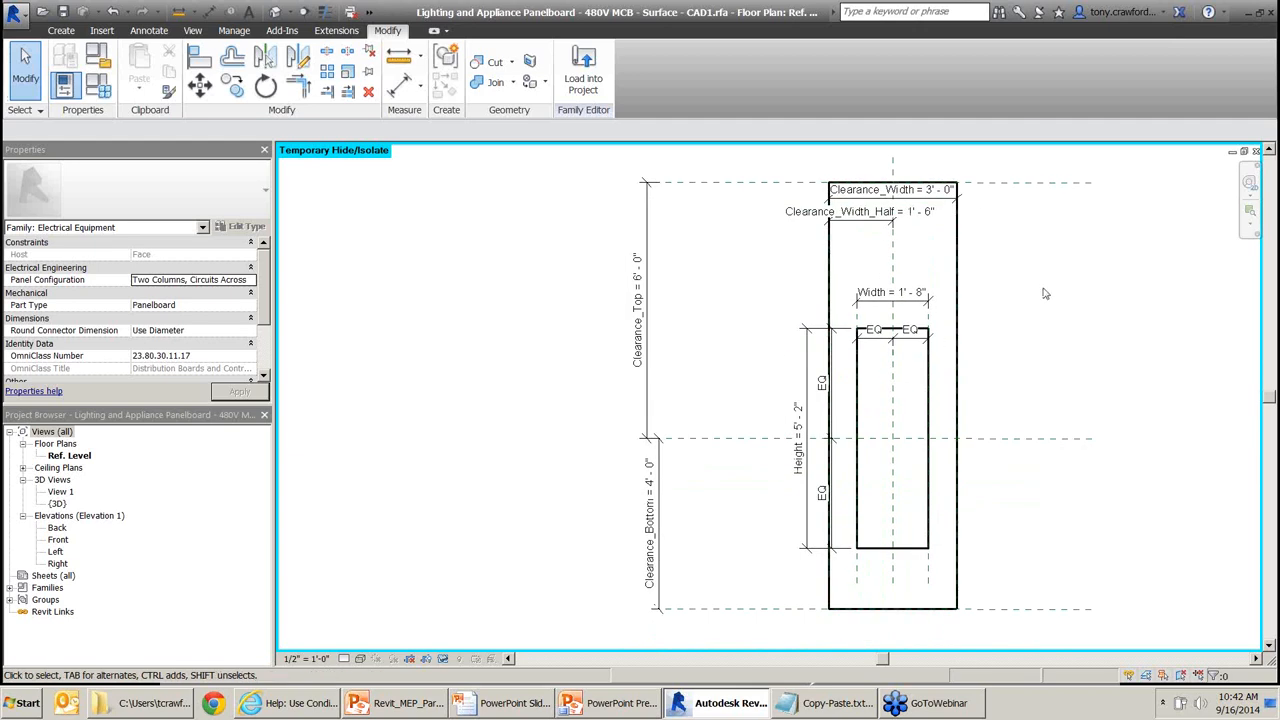
click(957, 261)
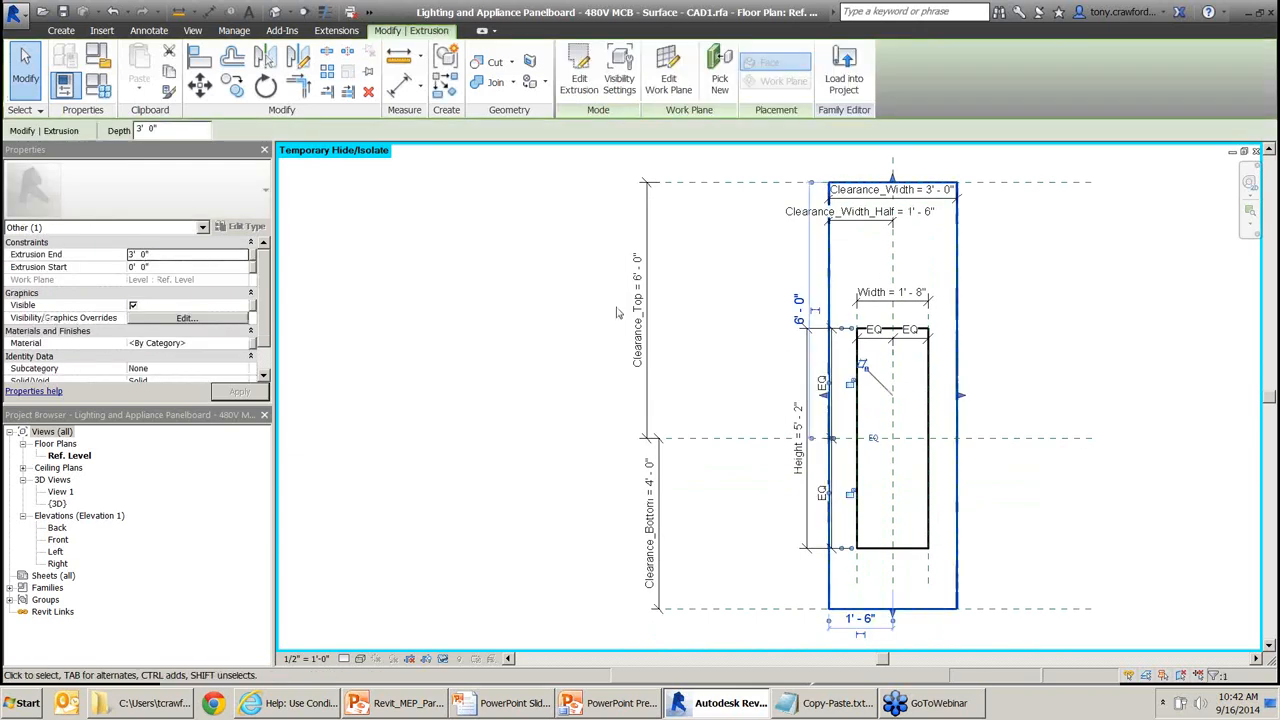
key(ctrl+F12)
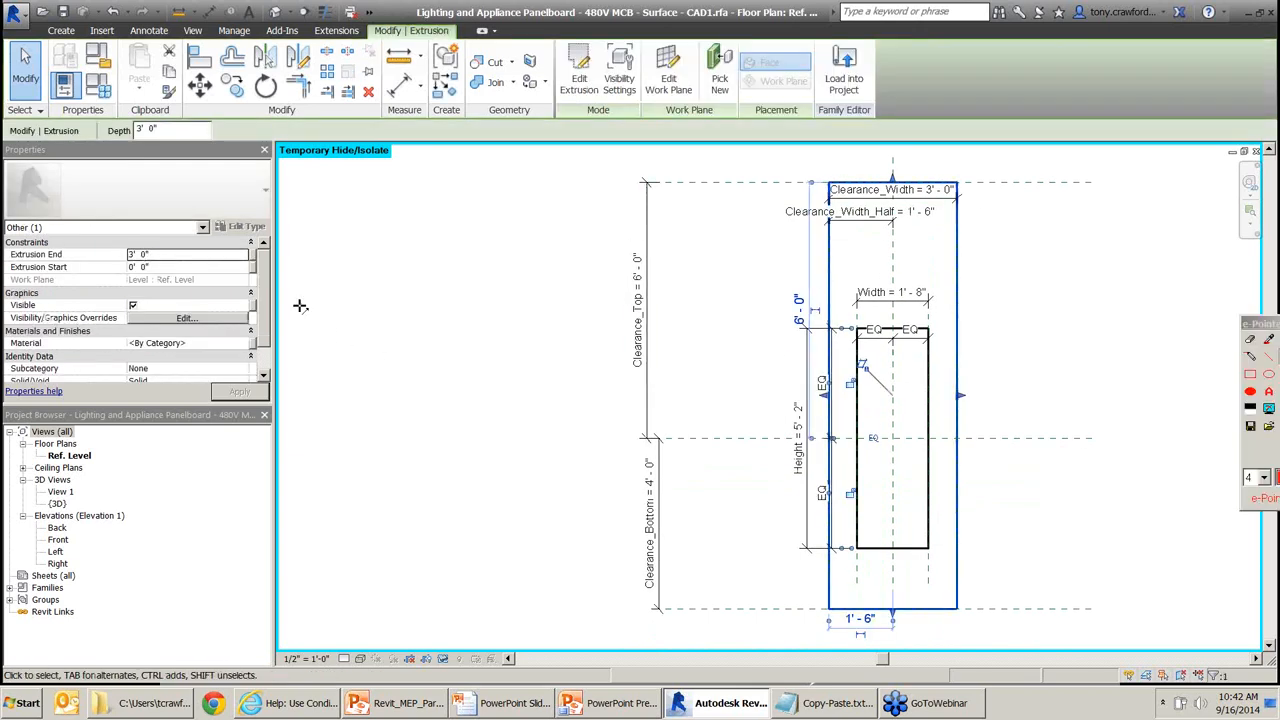
drag(306, 278, 232, 318)
drag(208, 268, 141, 300)
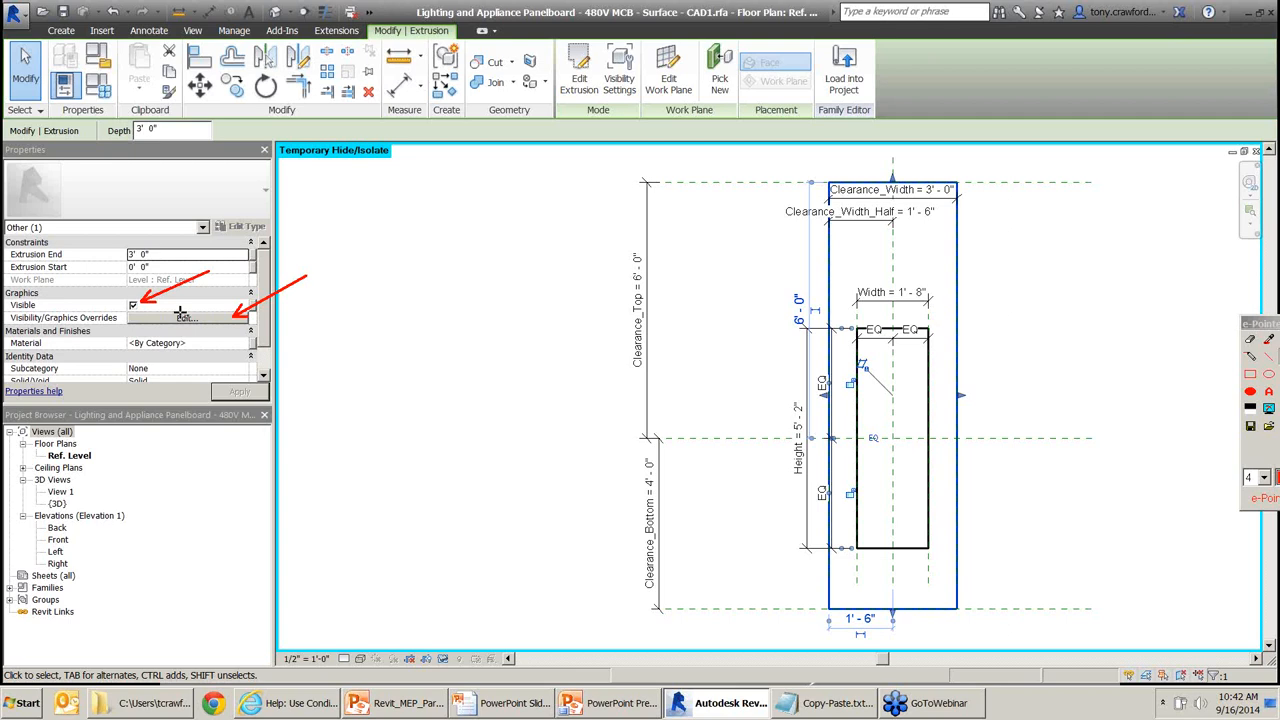
drag(326, 258, 260, 301)
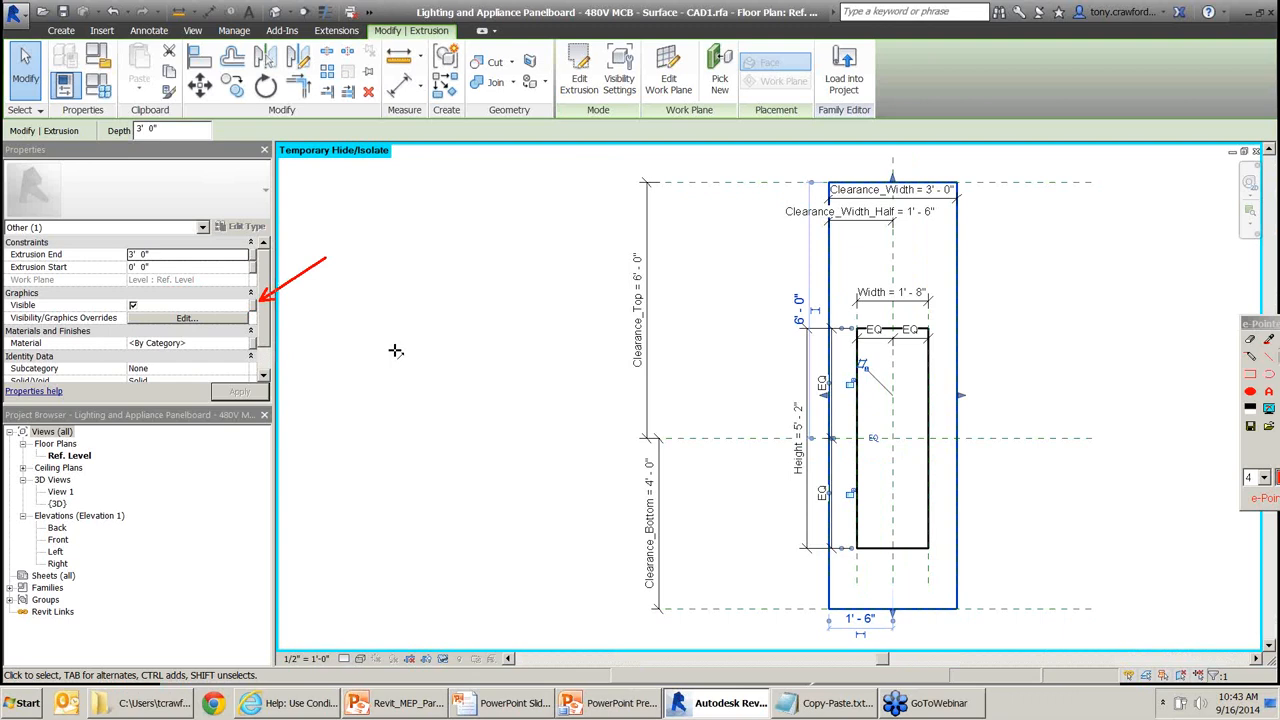
key(Escape)
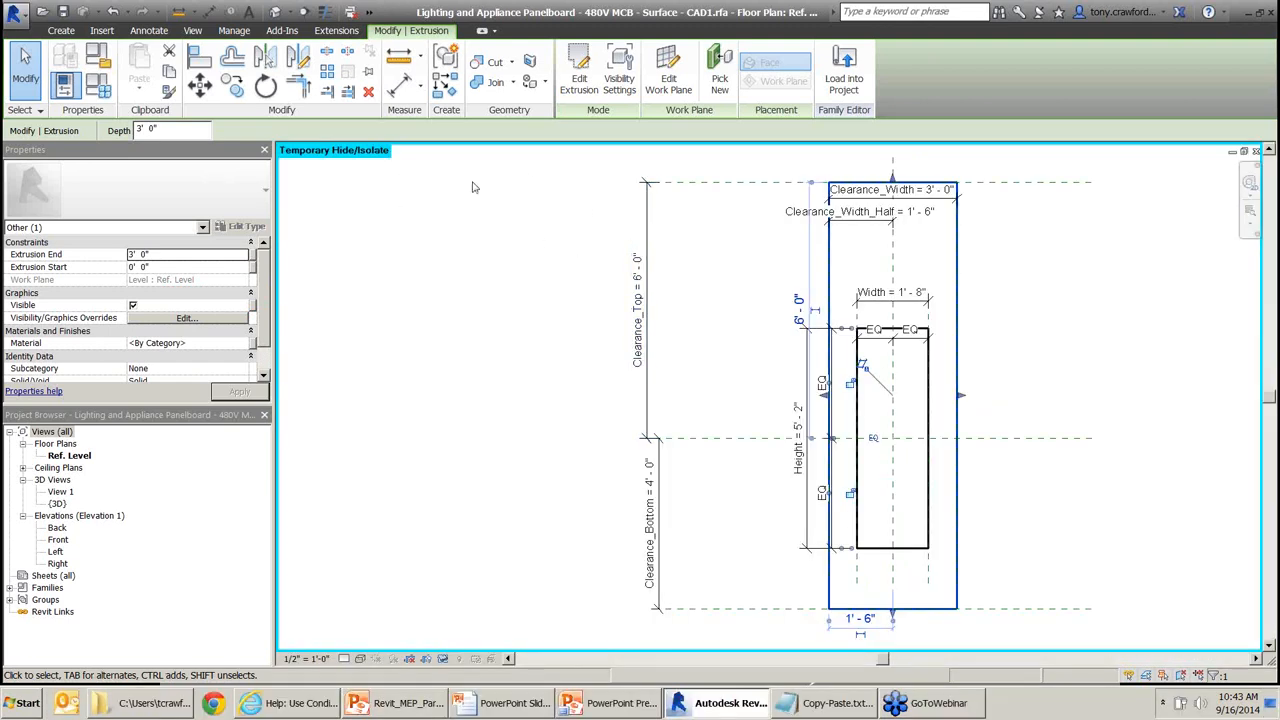
In Object Styles, create a new Clearance Zone subcategory under Electrical Equipment.
click(63, 31)
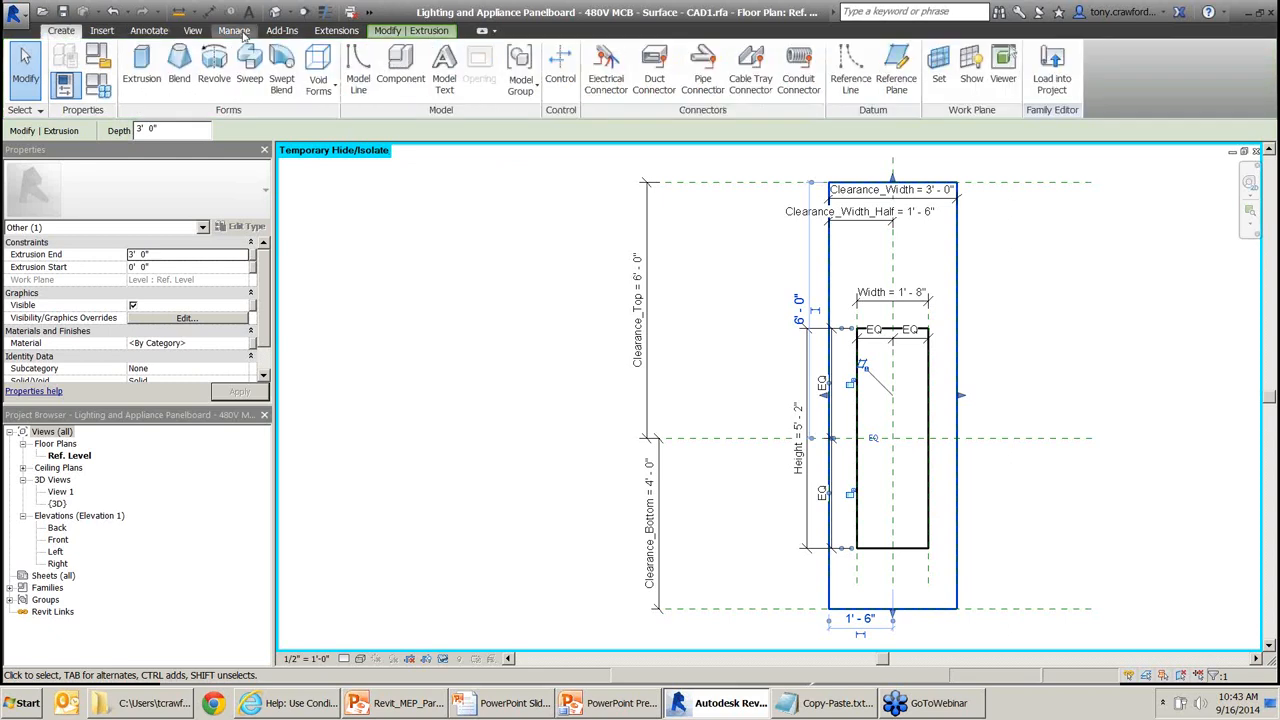
click(234, 31)
key(F9)
drag(237, 195, 114, 89)
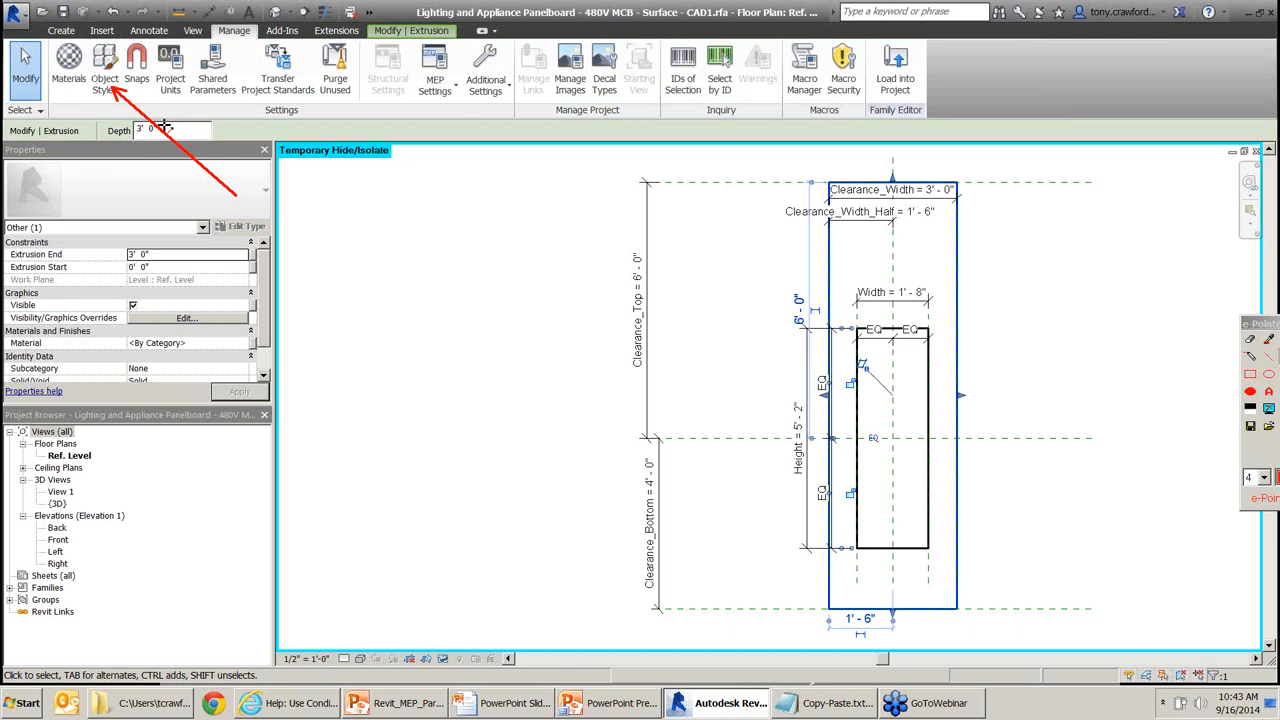
click(104, 84)
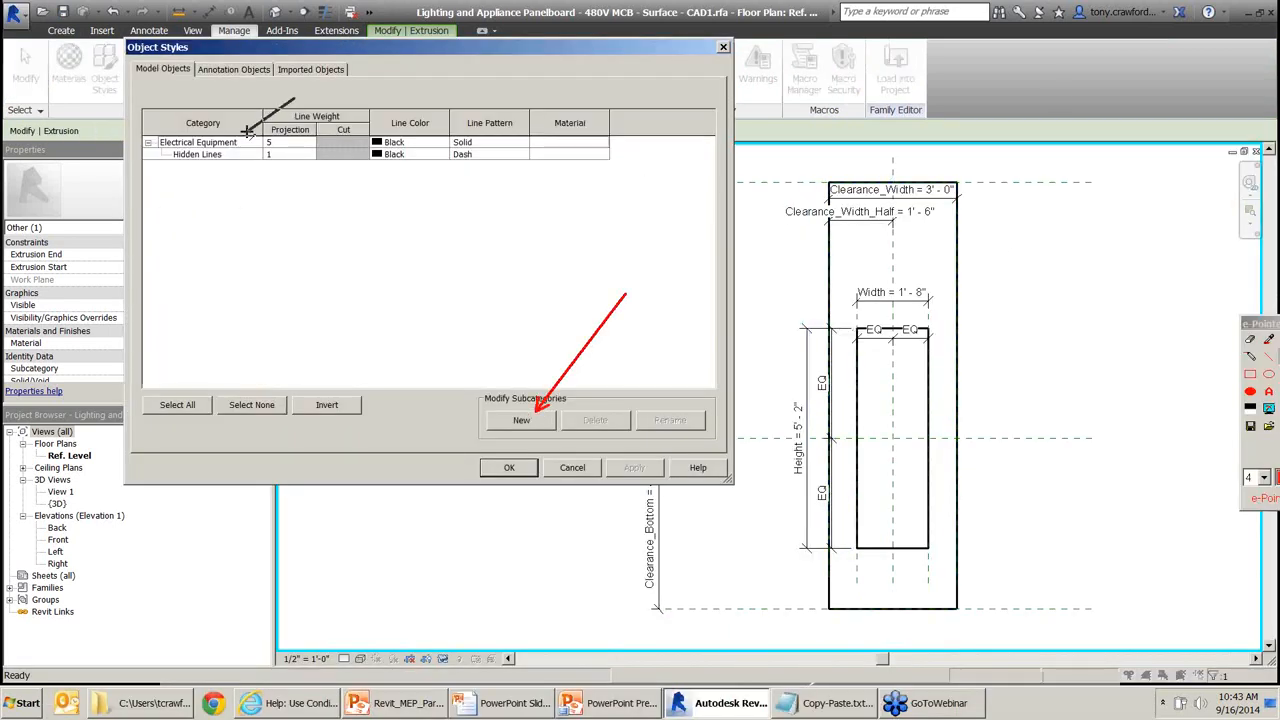
click(520, 421)
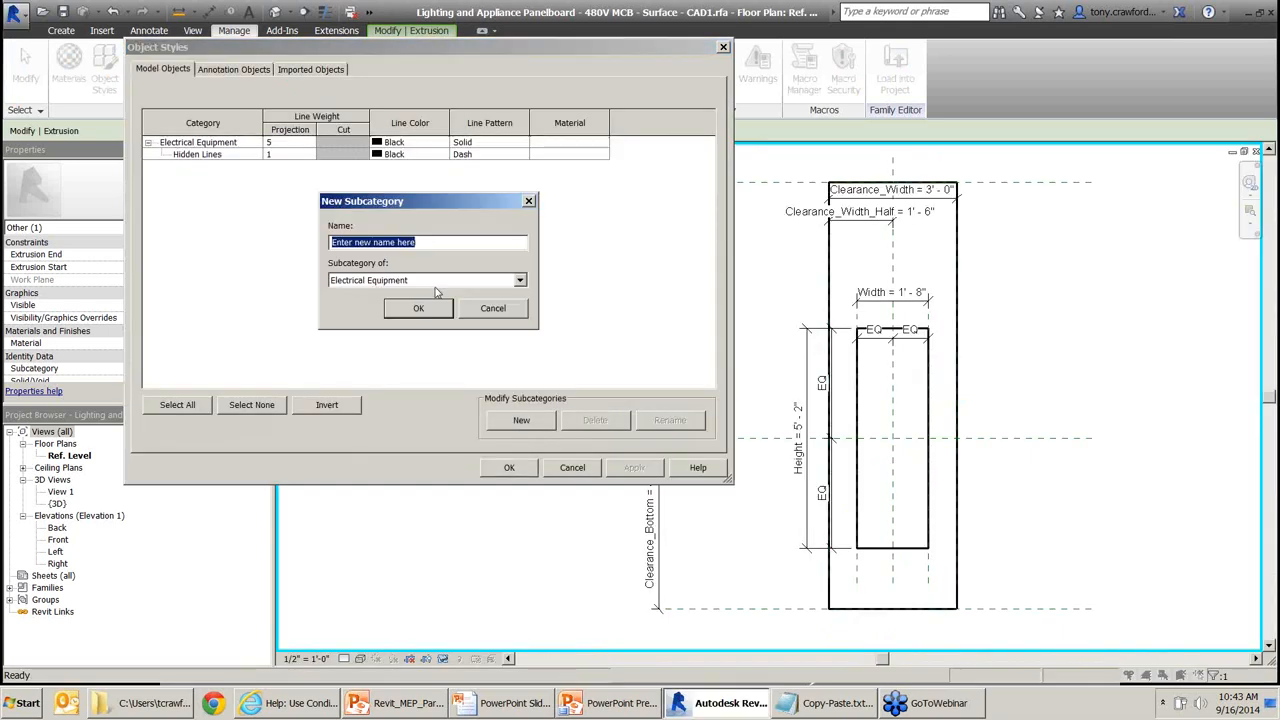
text(Clear)
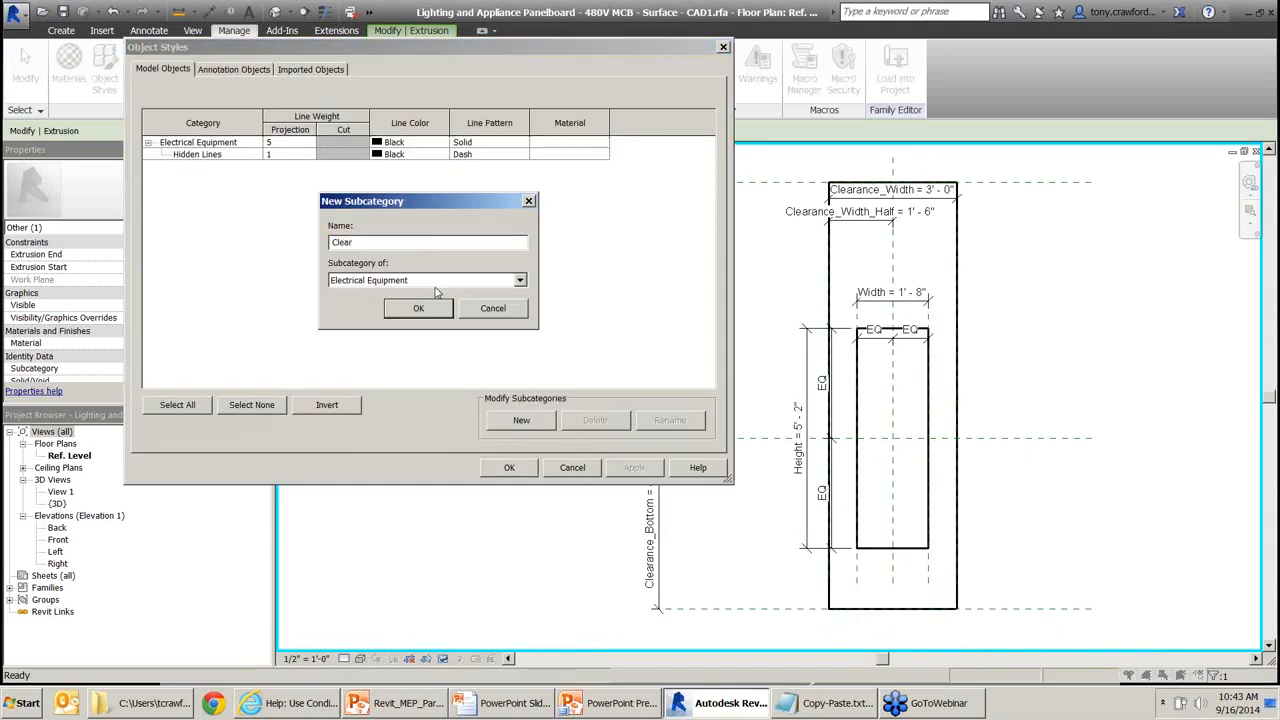
text(ance Zone)
click(419, 309)
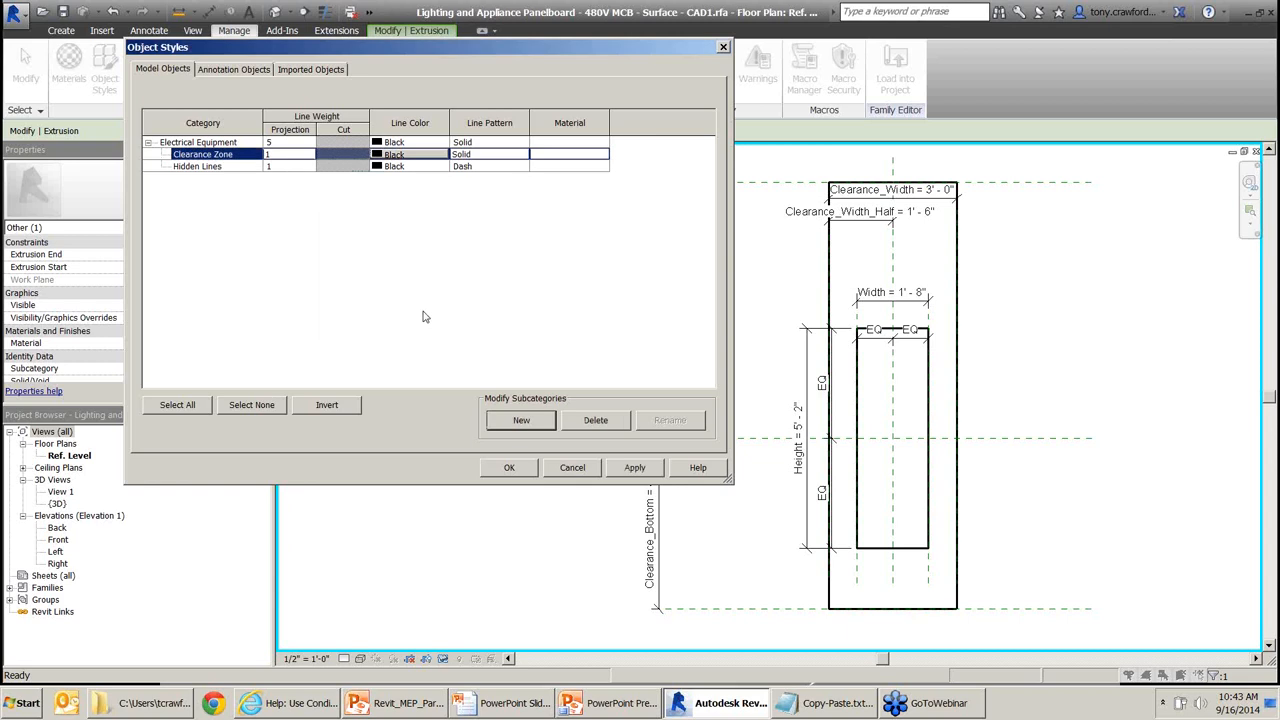
Give Clearance Zone a Red line colour and Dash 1/16" line pattern.
click(421, 155)
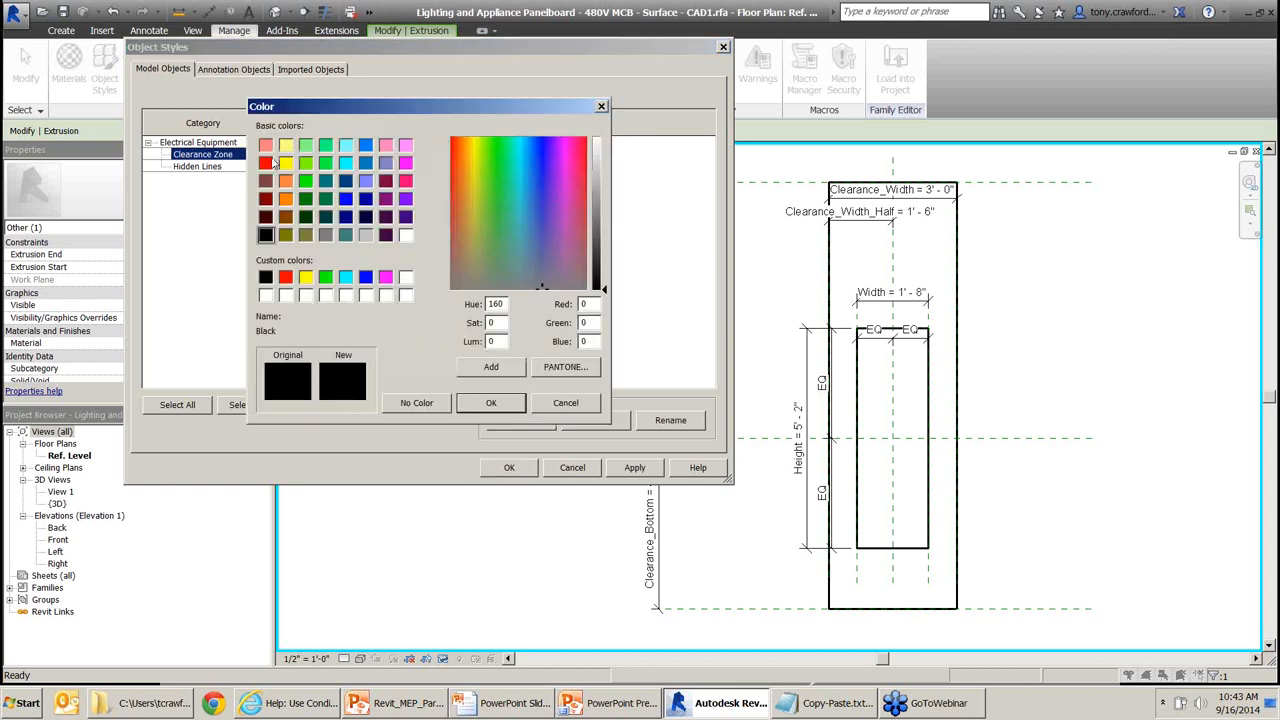
click(266, 162)
click(491, 402)
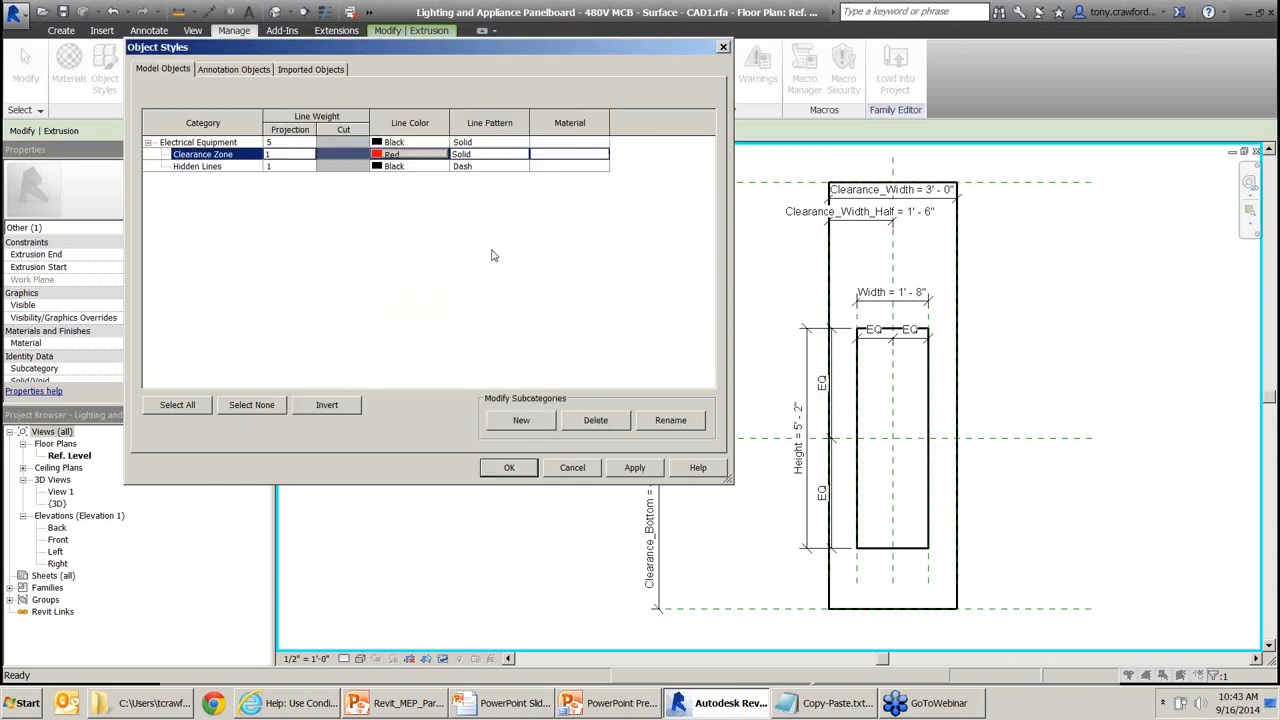
click(508, 156)
click(522, 155)
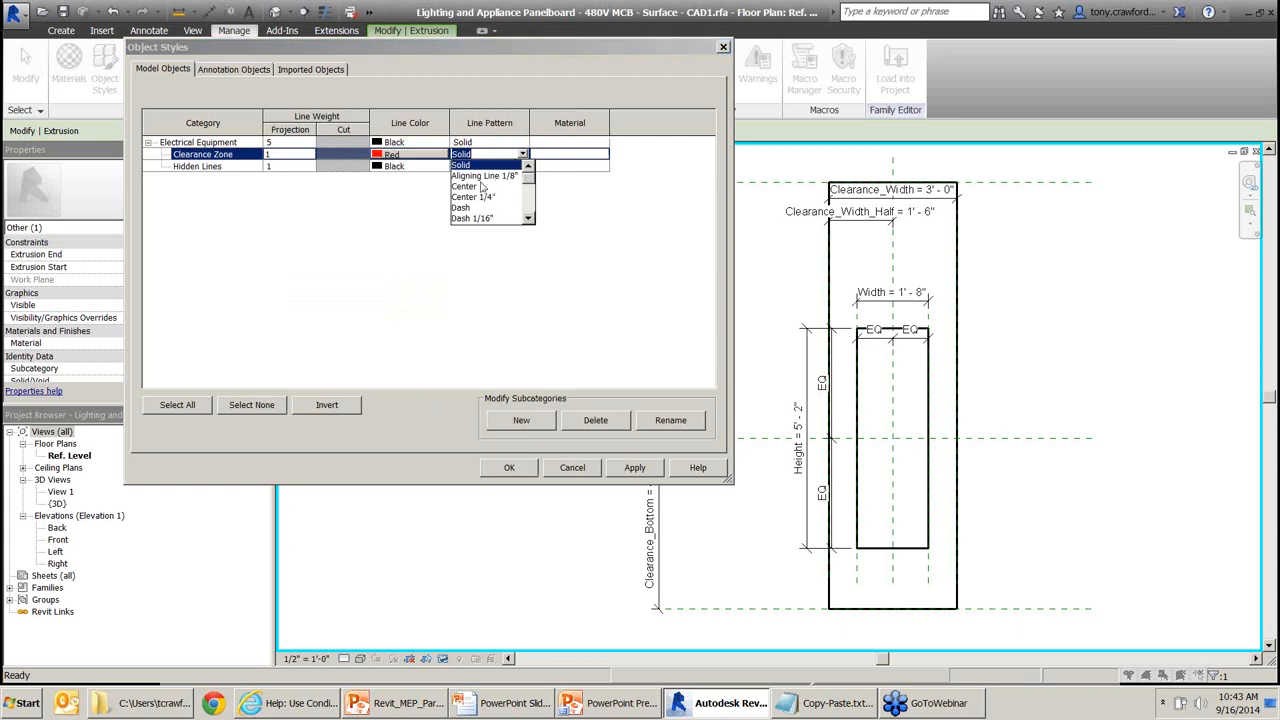
click(478, 218)
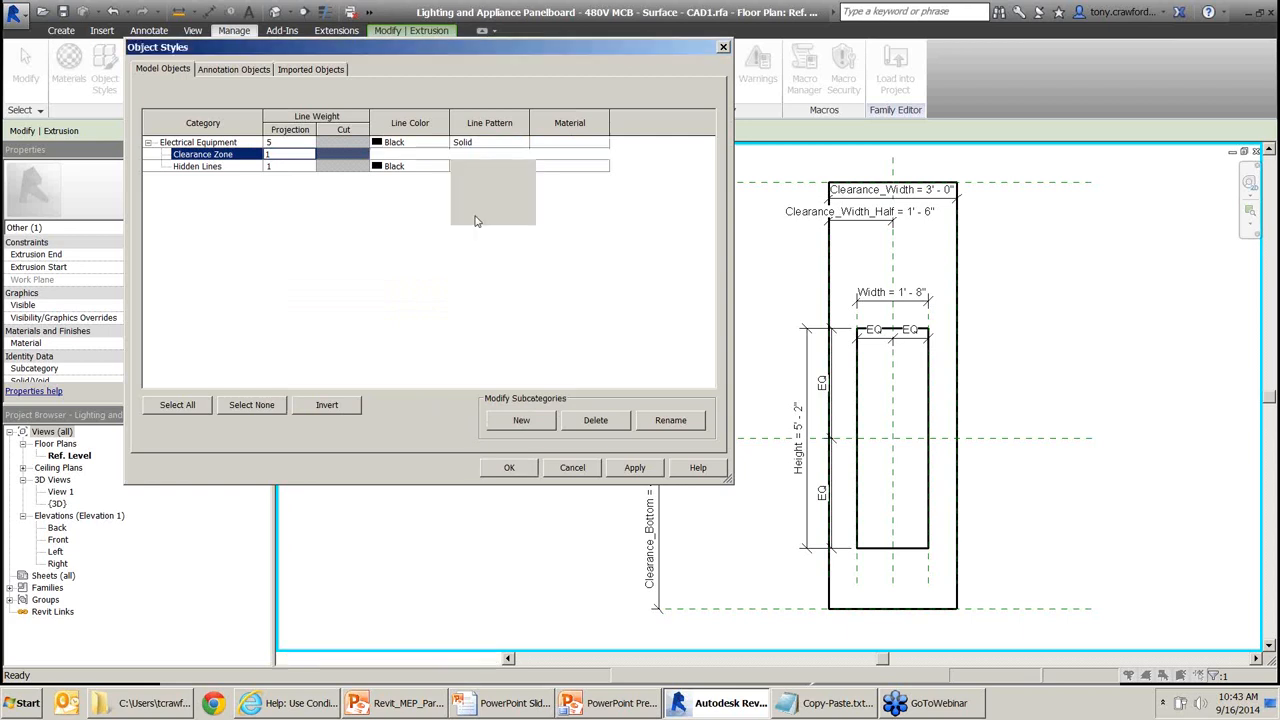
click(509, 470)
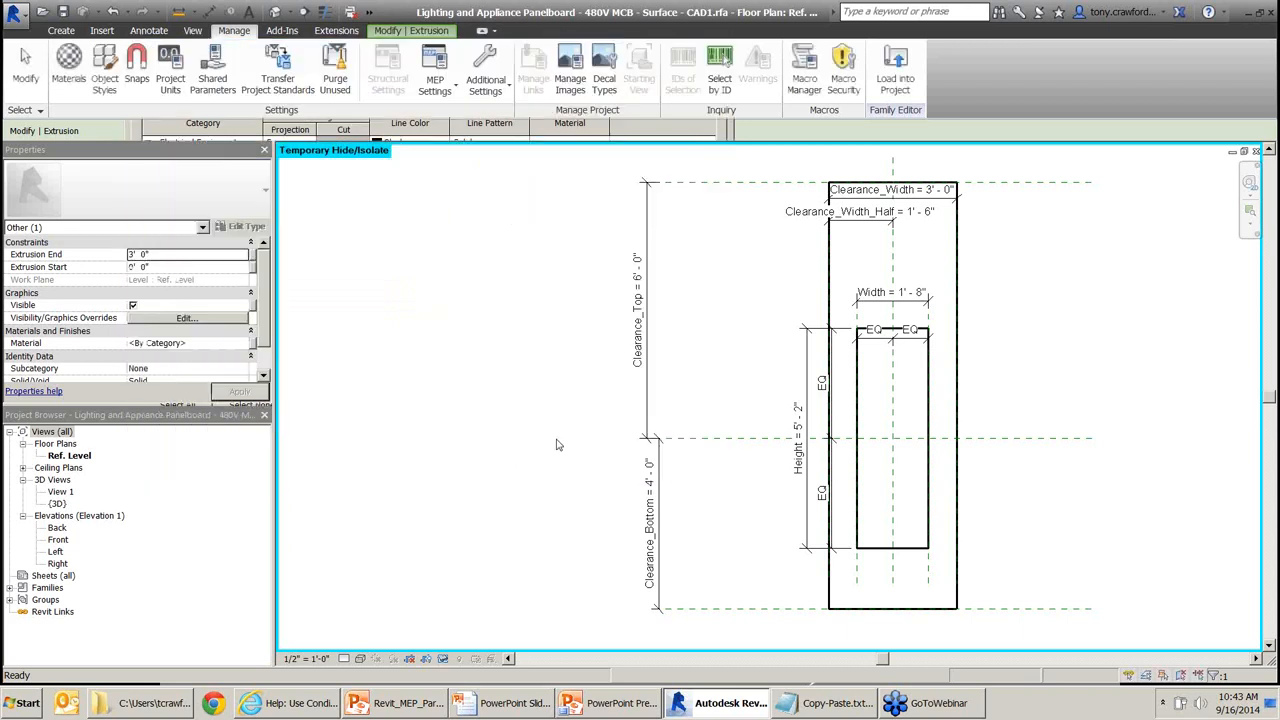
Clear the selection and go through the Front elevation to the {3D} view.
click(719, 301)
middle_drag(548, 277, 515, 304)
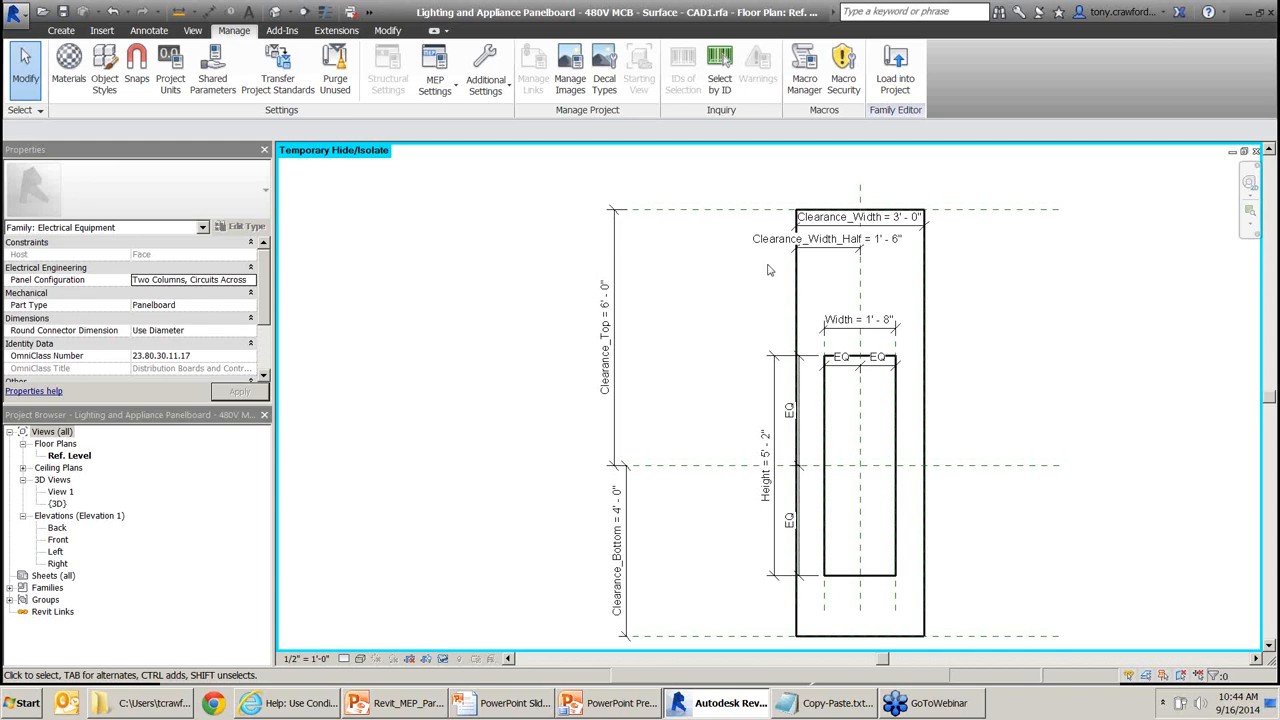
key(ctrl+Tab)
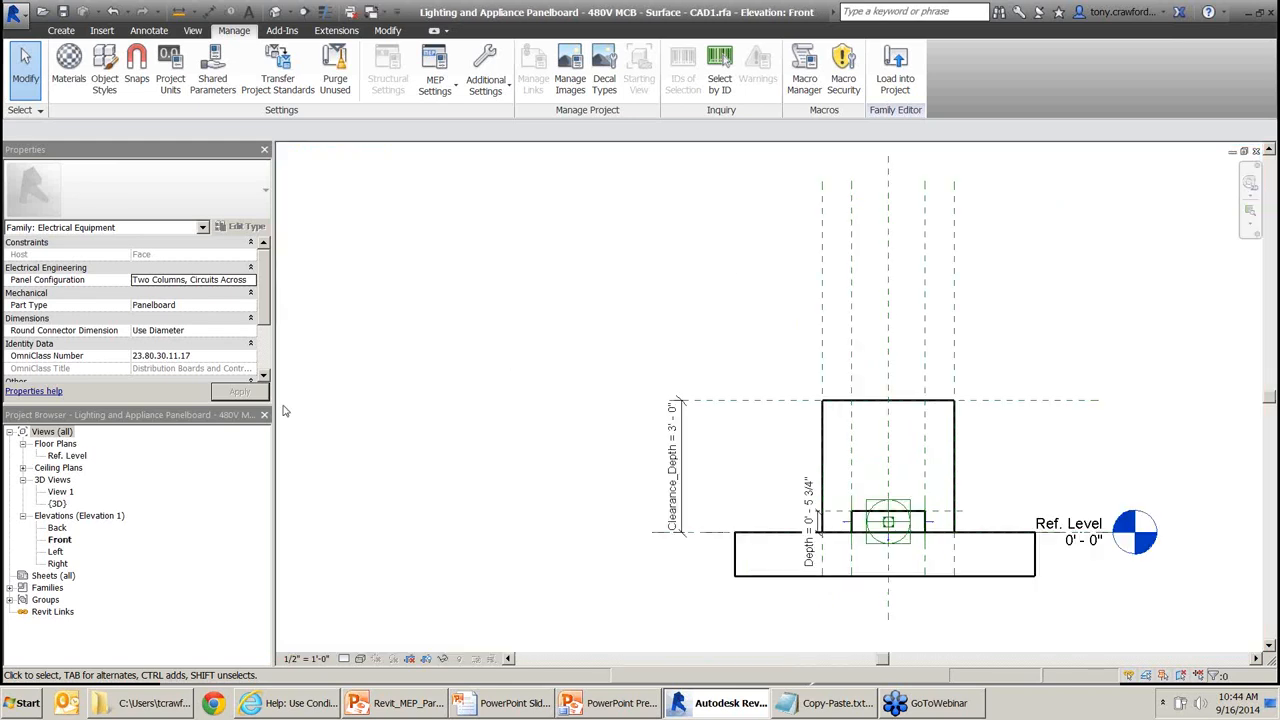
double_click(57, 503)
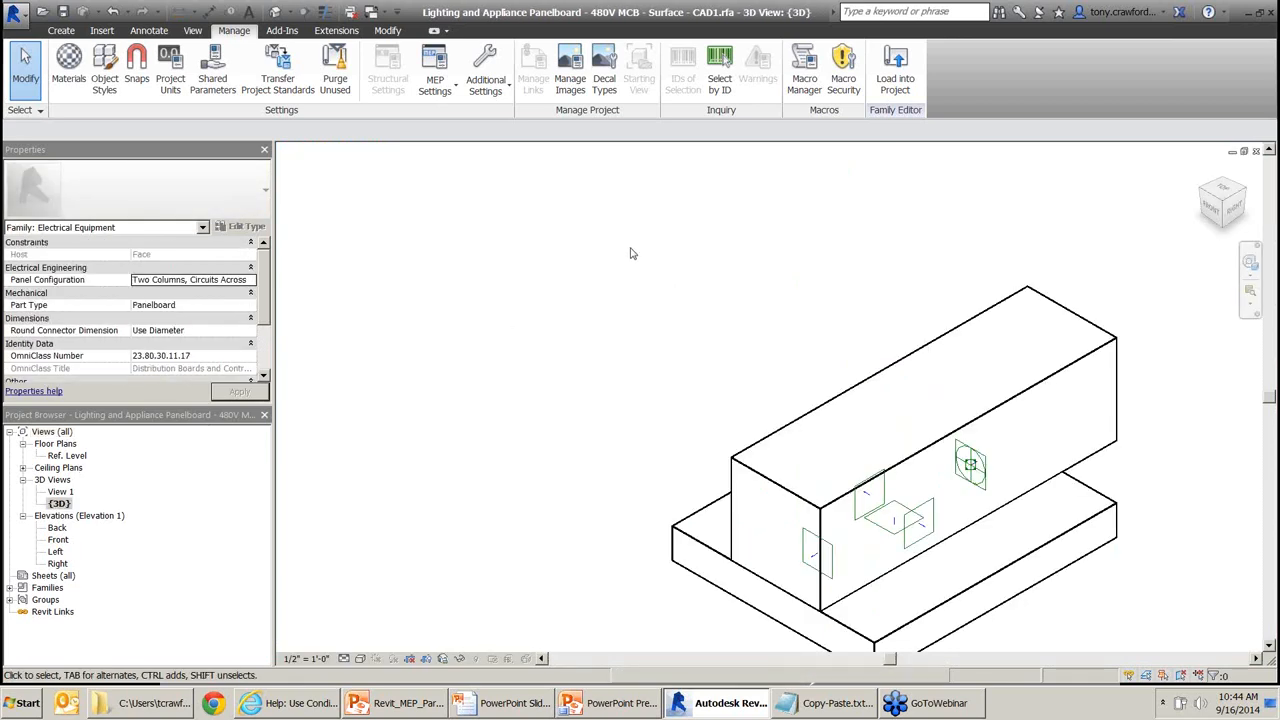
Set the clearance extrusion's Identity Data subcategory to Clearance Zone and deselect it.
click(864, 379)
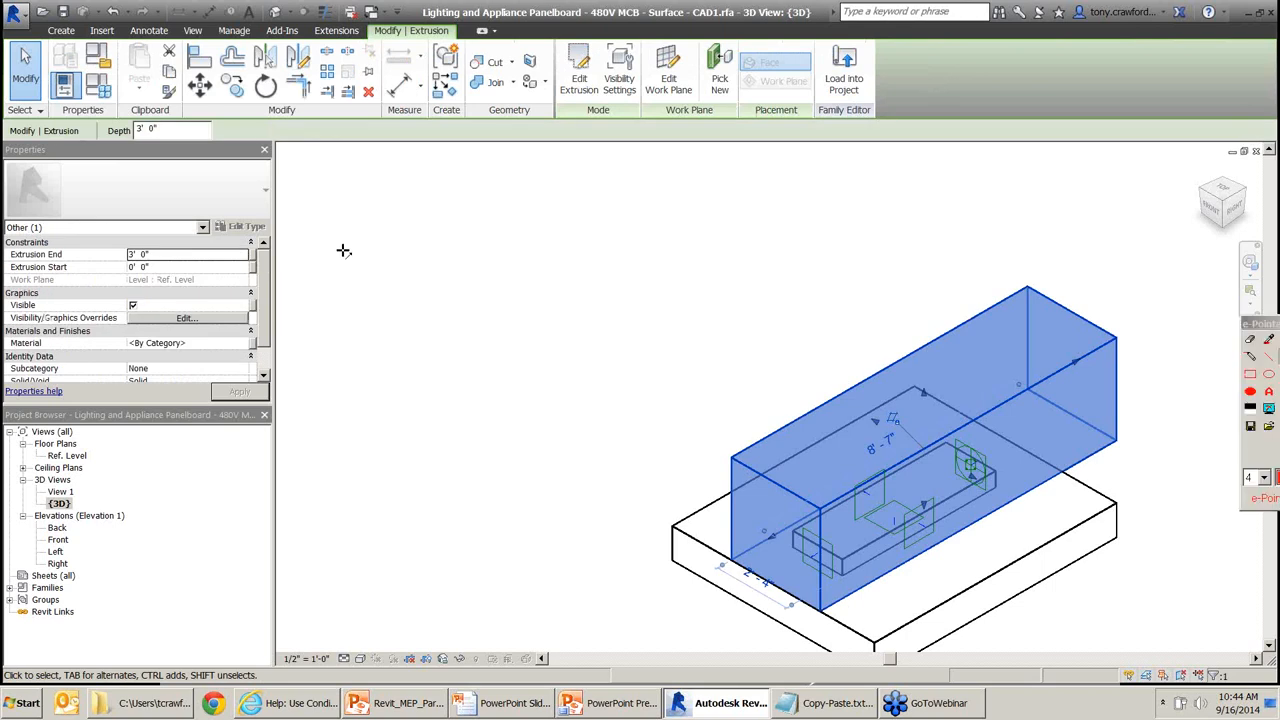
drag(315, 290, 192, 360)
drag(120, 326, 62, 360)
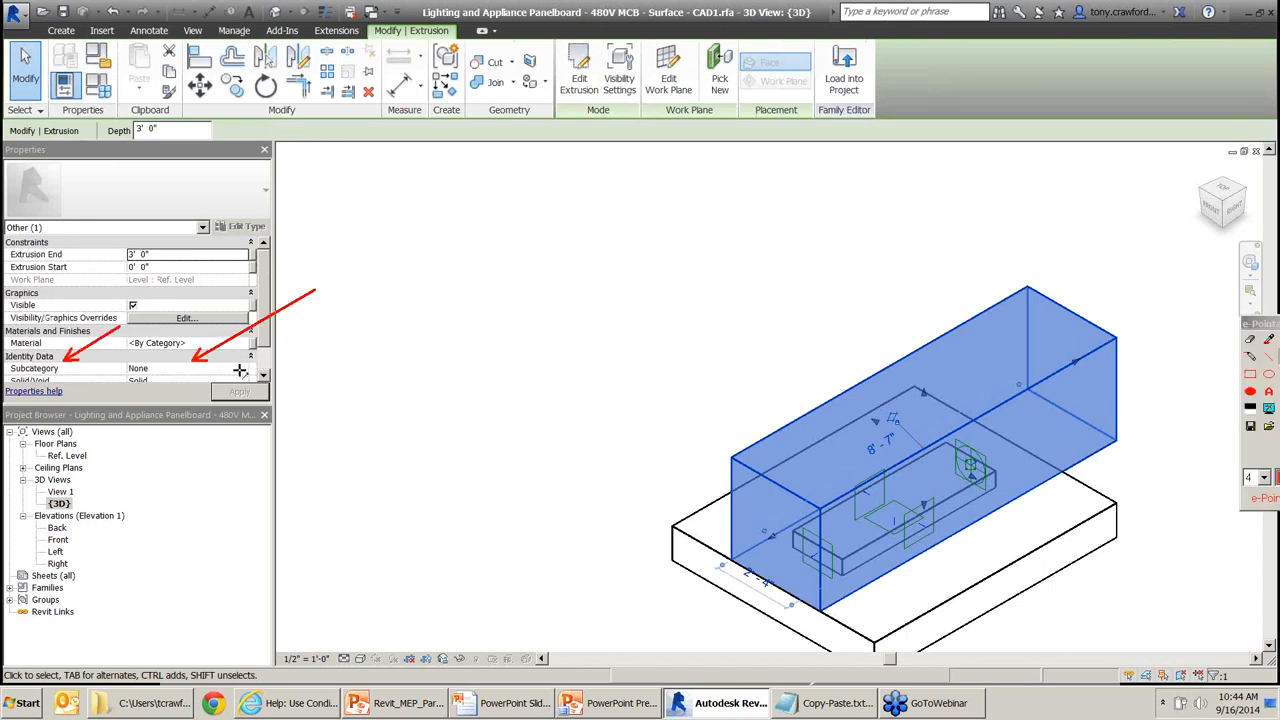
key(Escape)
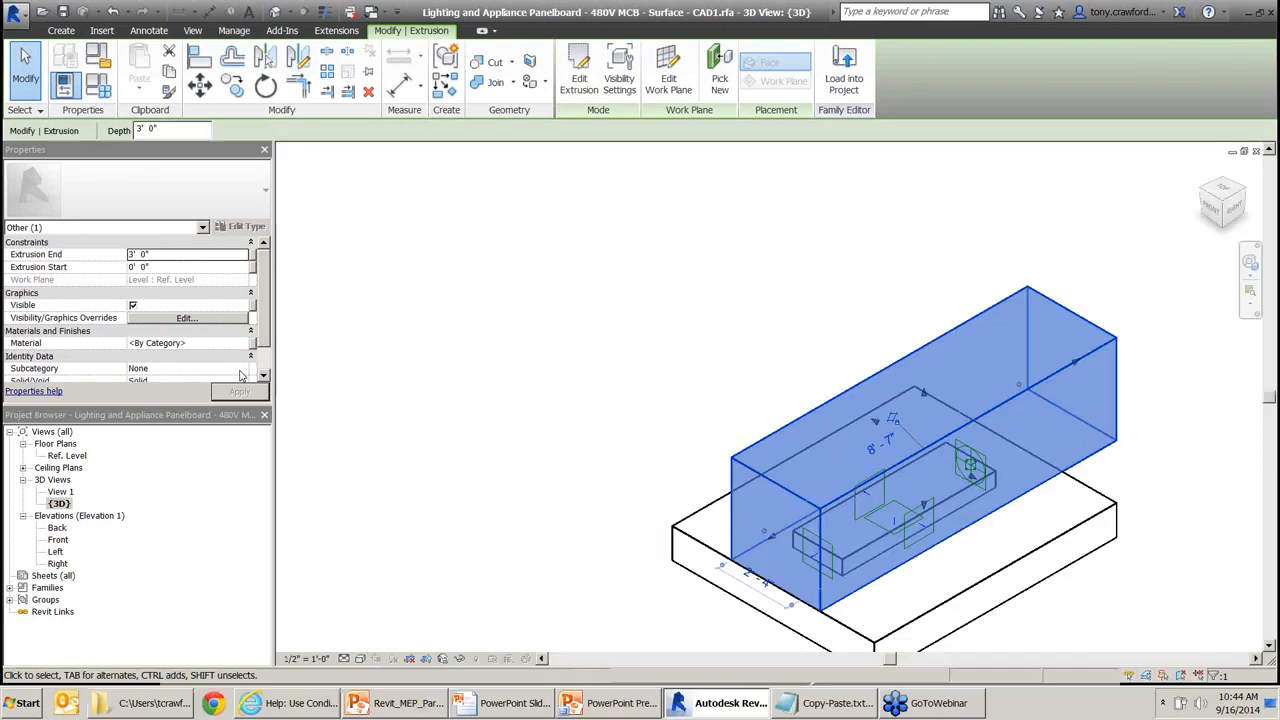
click(242, 368)
key(Down)
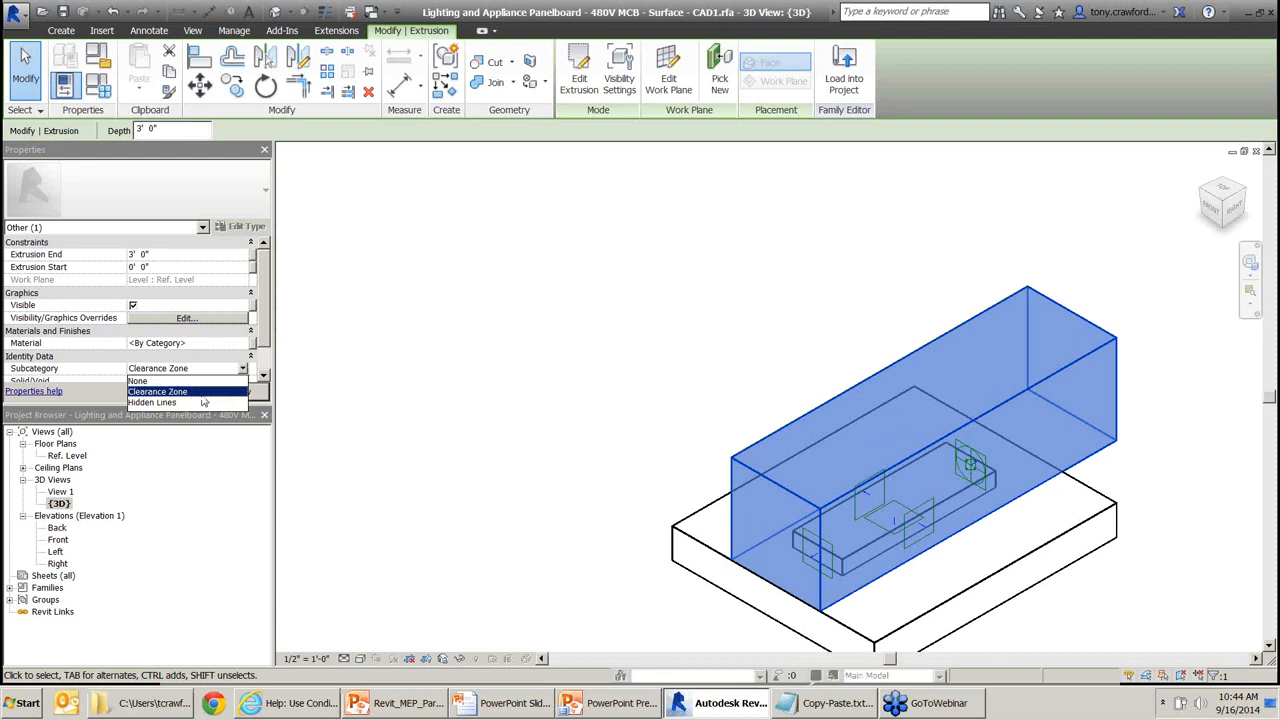
key(Return)
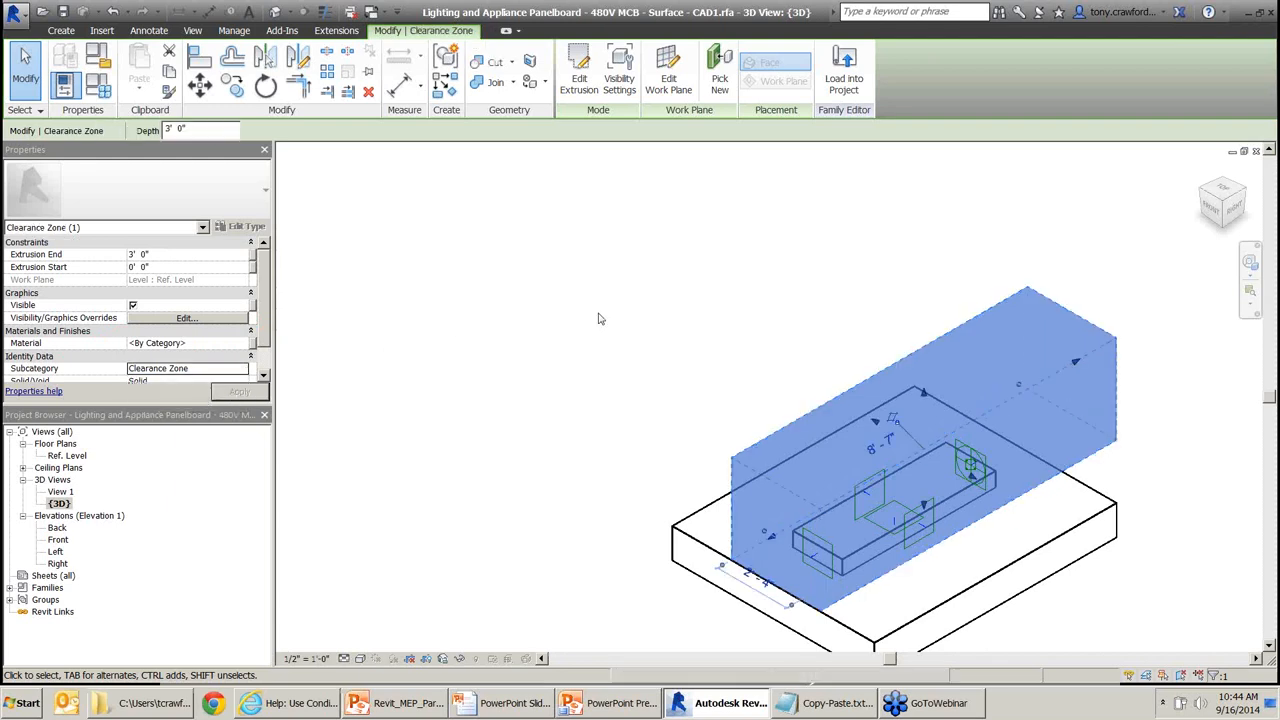
click(777, 210)
Load the panelboard into the project, overwriting the existing version and its parameter values.
click(583, 72)
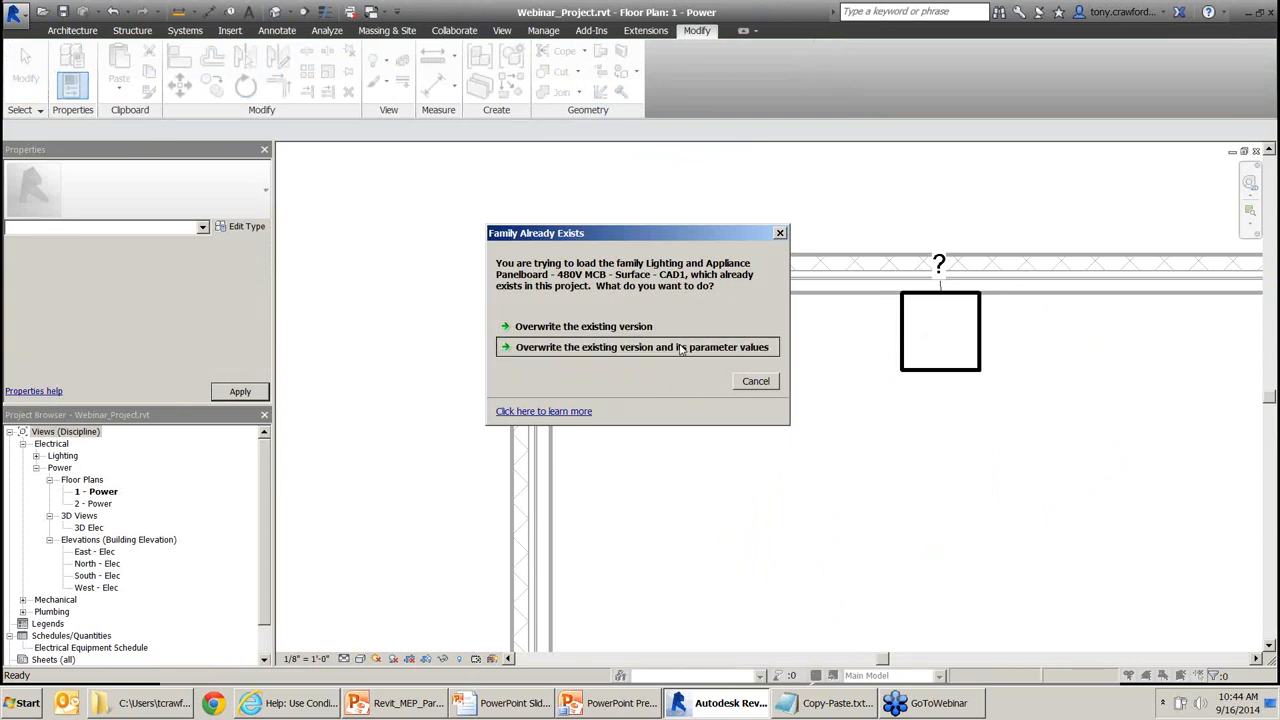
click(681, 347)
middle_drag(920, 398, 892, 420)
Open the 3D Elec view and frame the red dashed clearance box.
scroll(909, 343, up, 1)
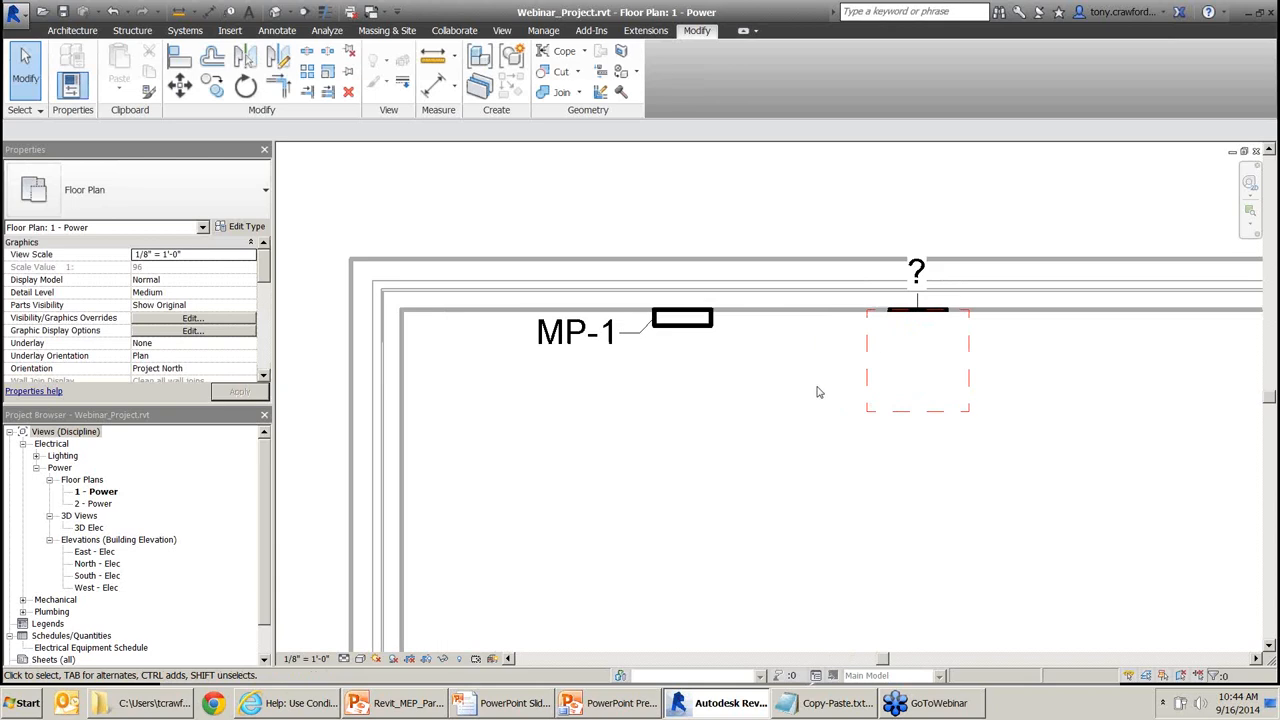
double_click(90, 527)
scroll(785, 313, up, 3)
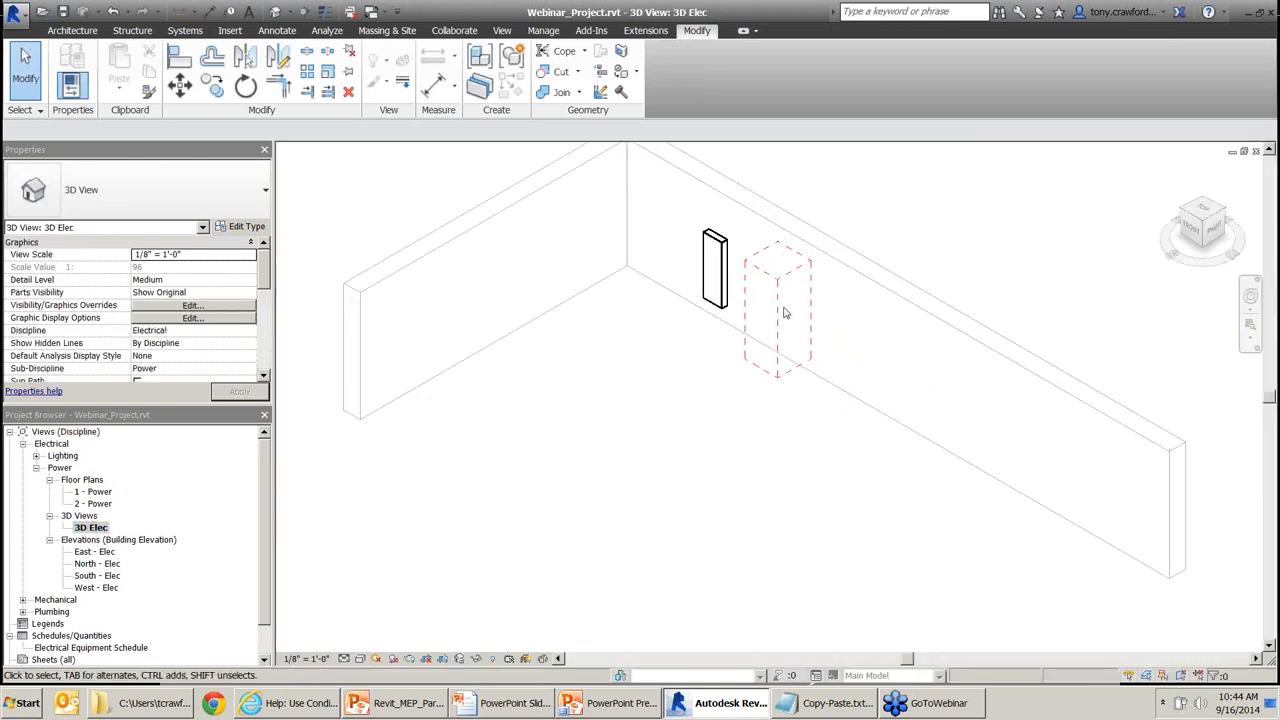
middle_drag(775, 351, 731, 410)
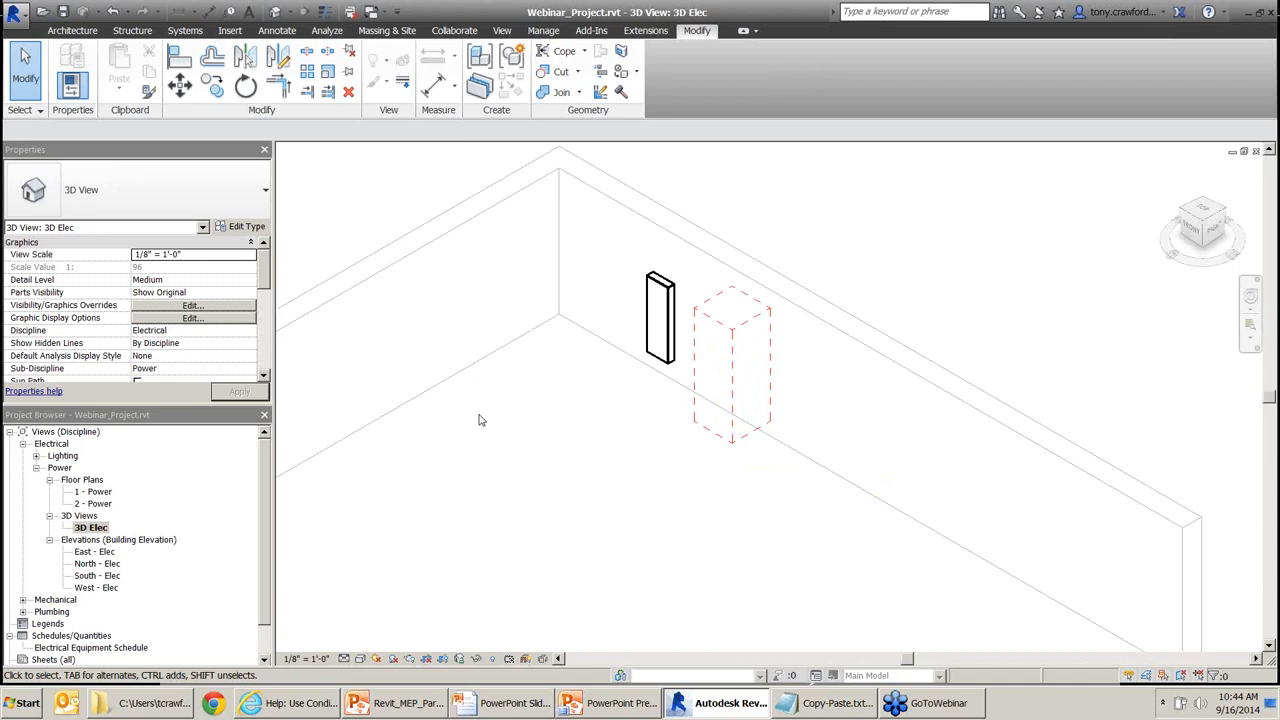
In 3D Elec's Visibility/Graphic Overrides, uncheck Electrical Equipment's Clearance Zone subcategory and apply.
key(v)
key(v)
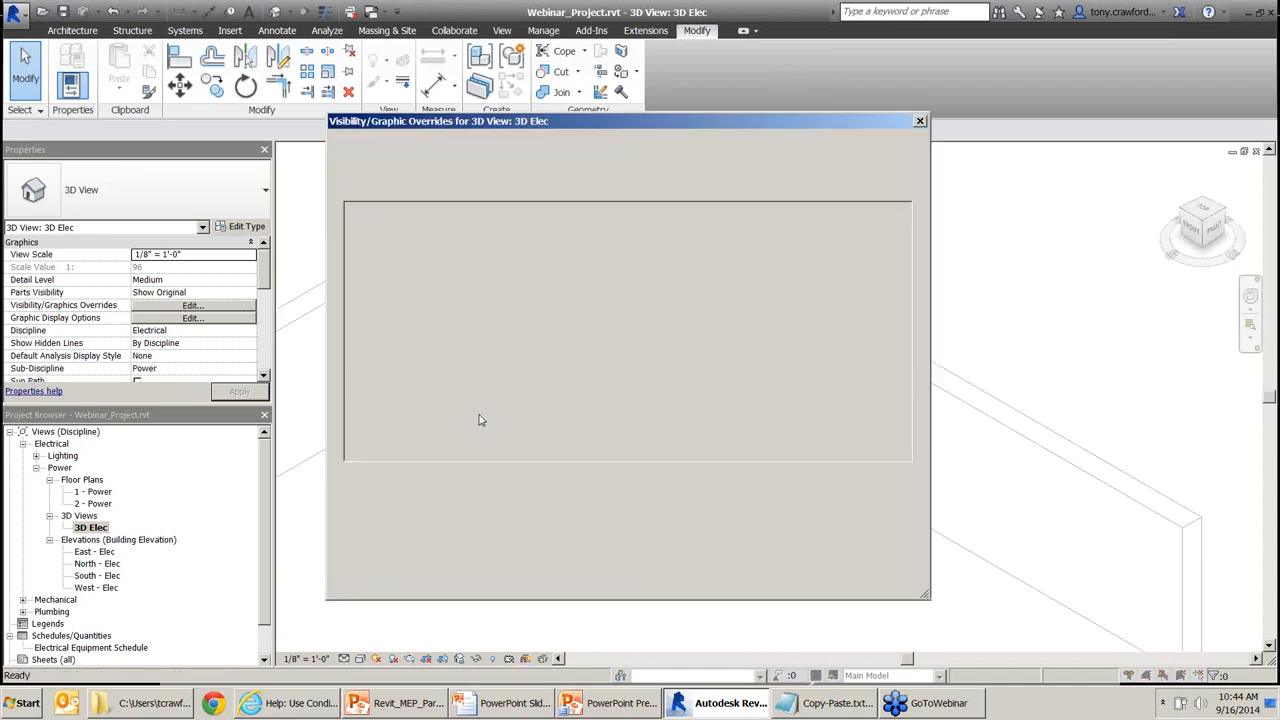
click(403, 368)
key(e)
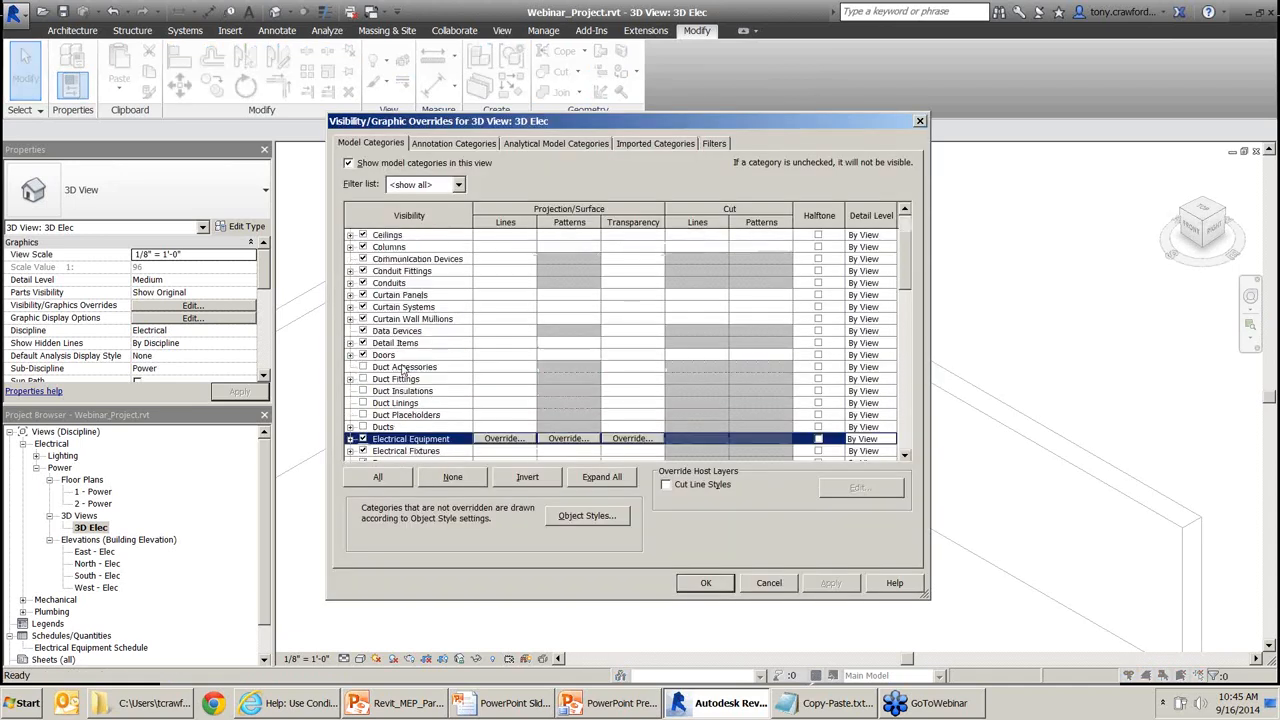
scroll(403, 370, down, 5)
key(Right)
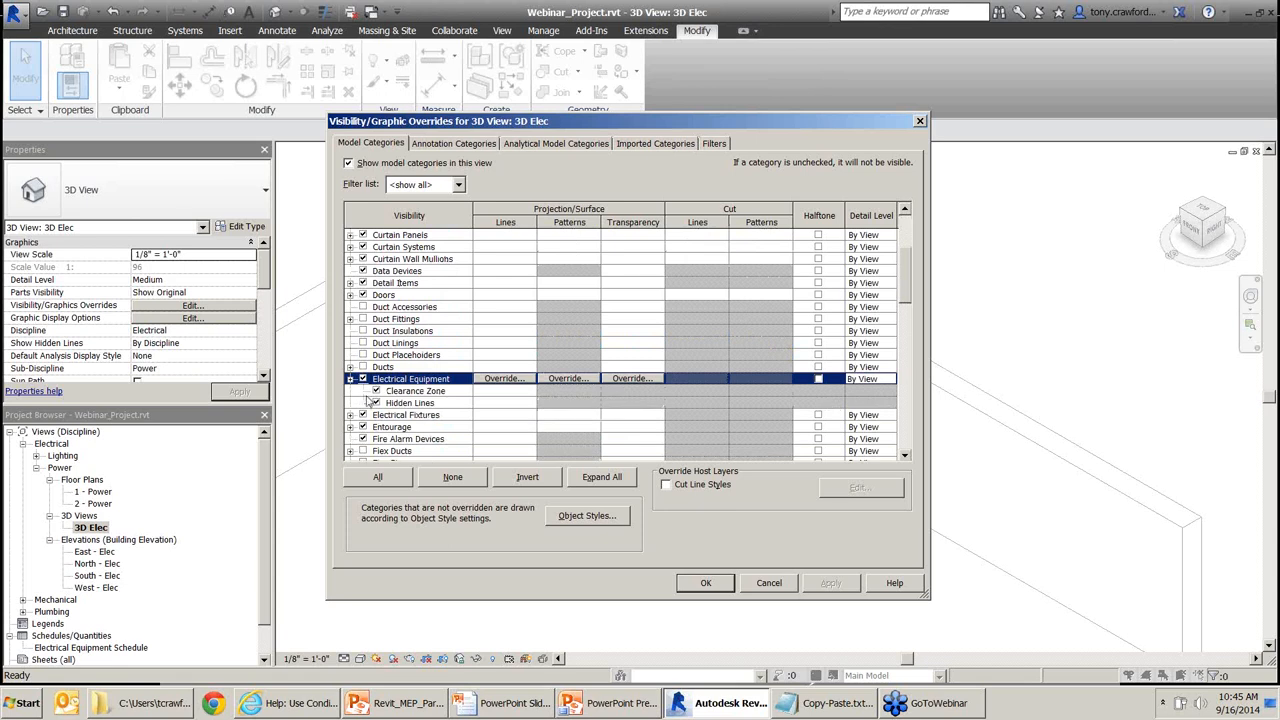
click(424, 392)
key(F9)
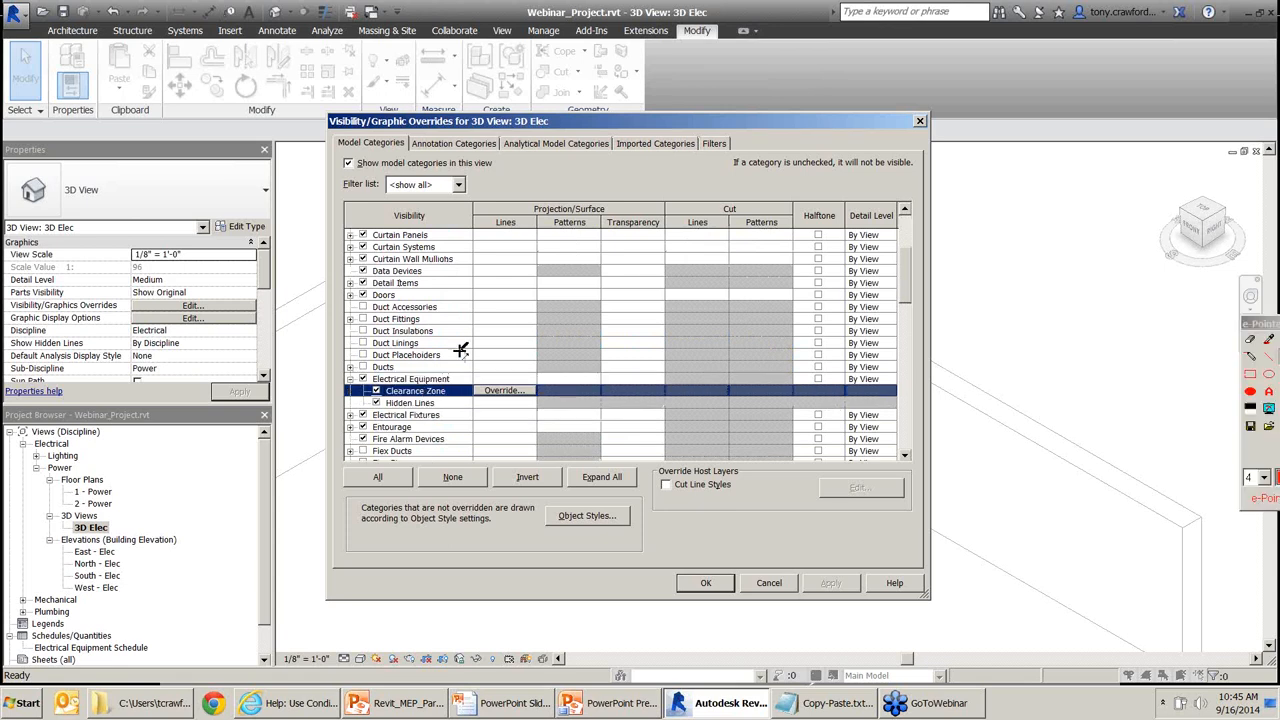
drag(468, 343, 423, 388)
key(Escape)
click(377, 391)
click(836, 584)
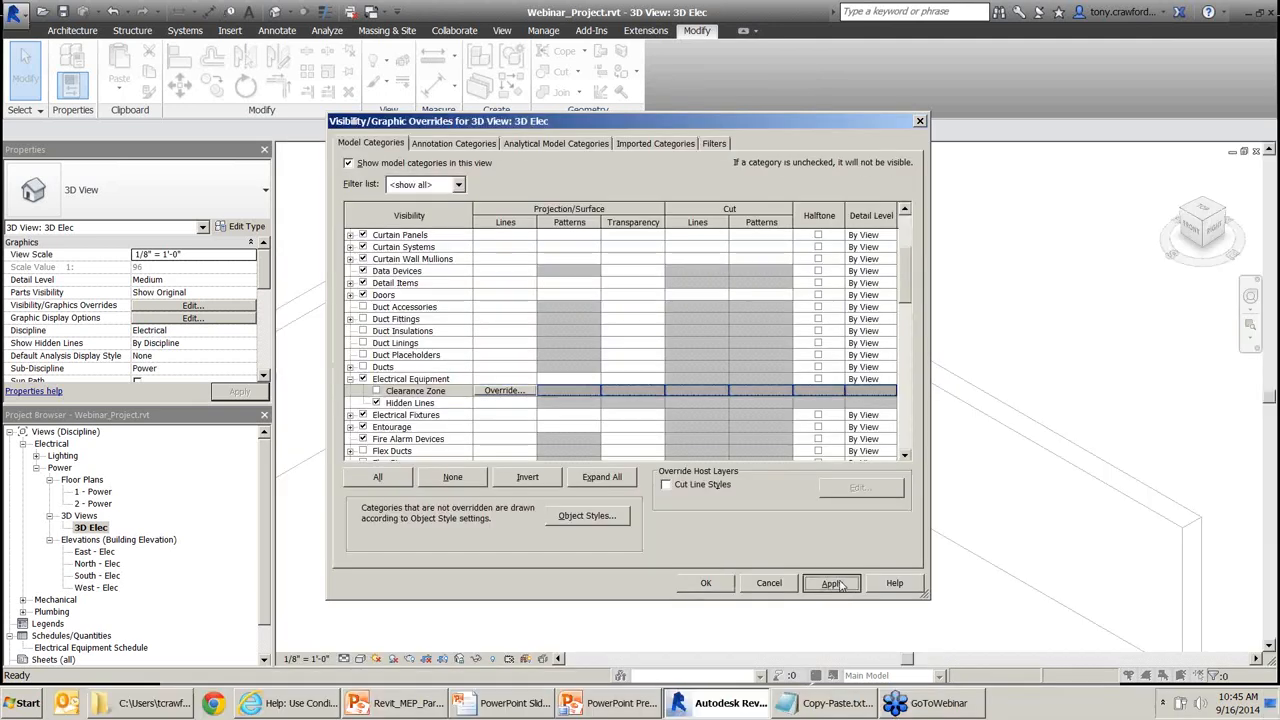
Re-check Clearance Zone, look at Electrical Equipment's transparency override, and accept with OK.
drag(815, 127, 766, 60)
click(330, 334)
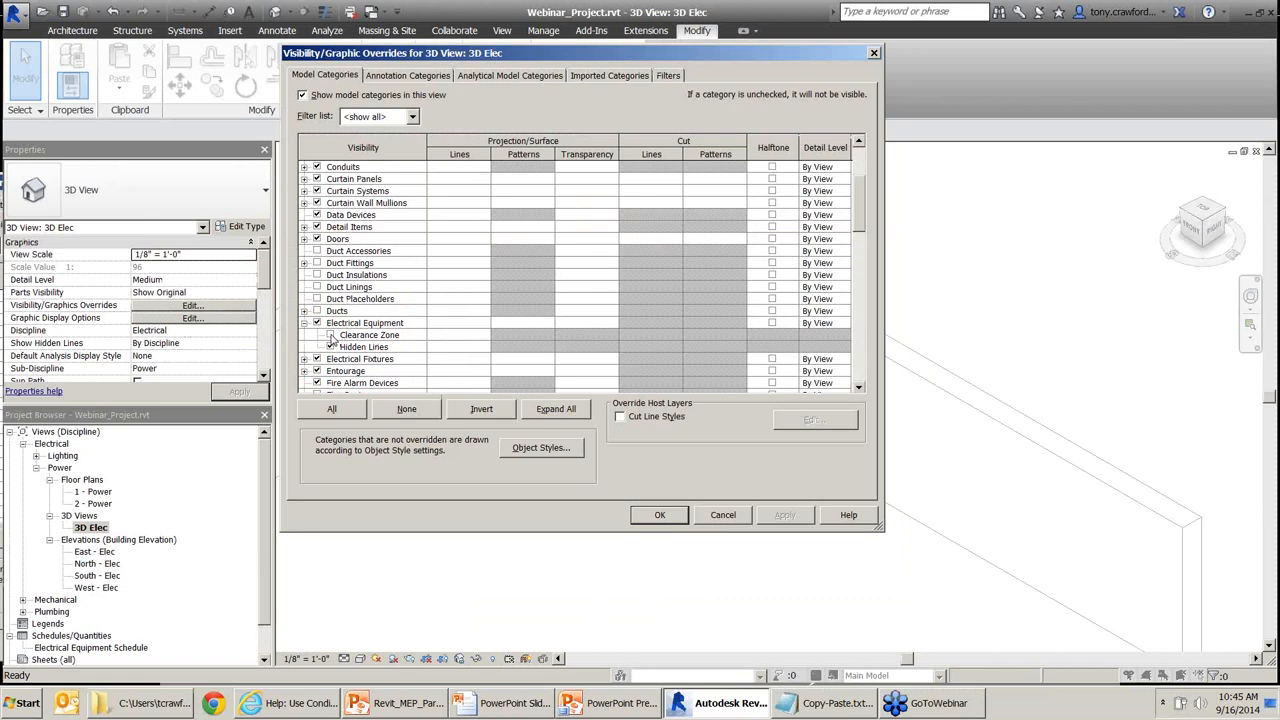
click(560, 323)
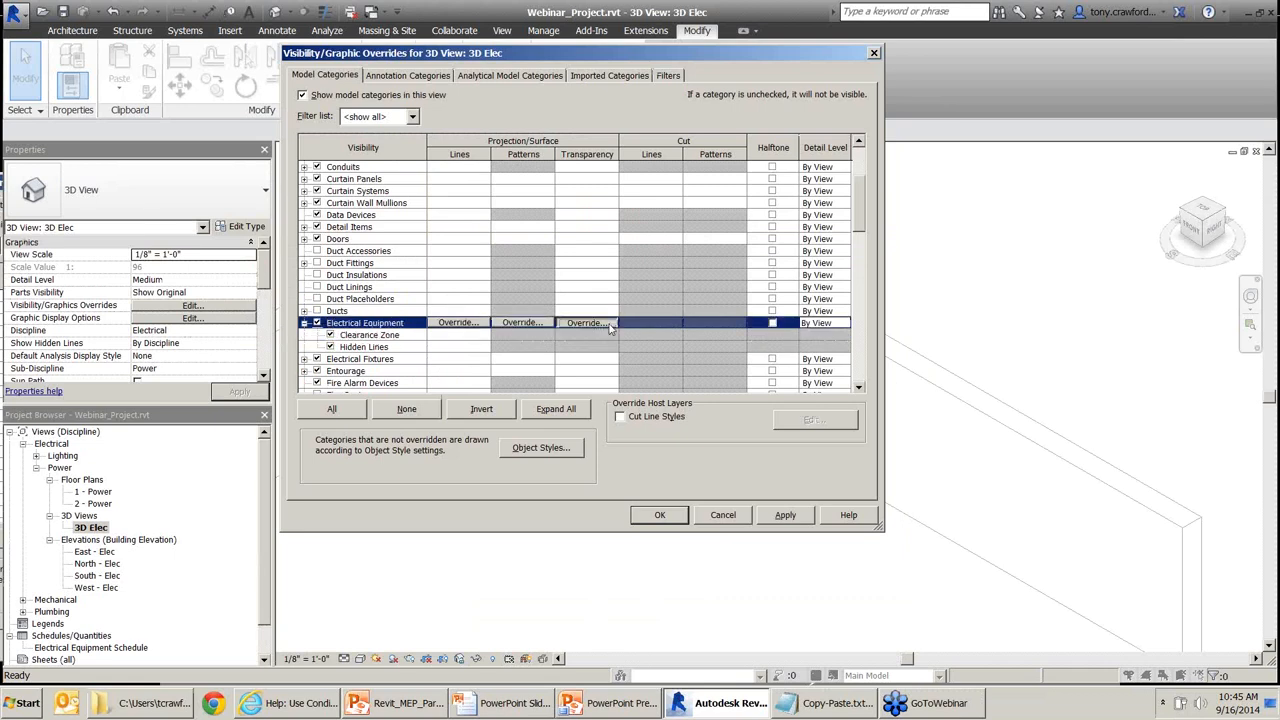
click(600, 323)
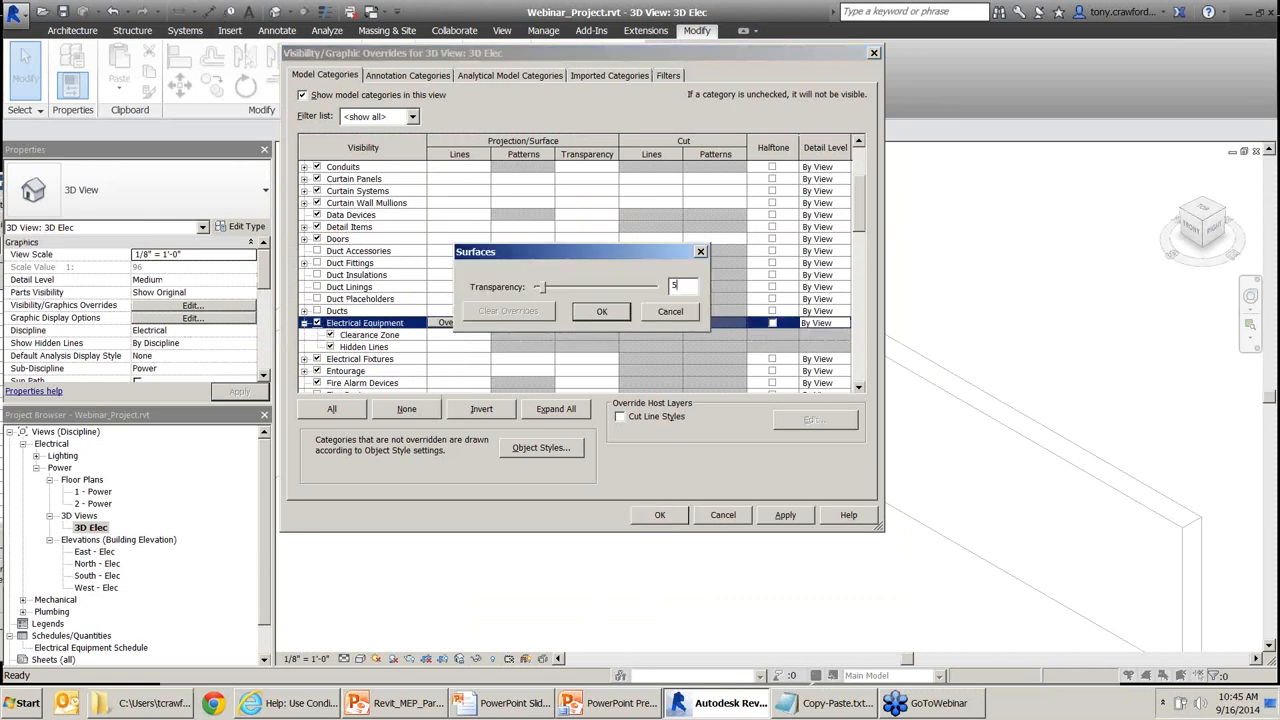
click(602, 311)
click(660, 515)
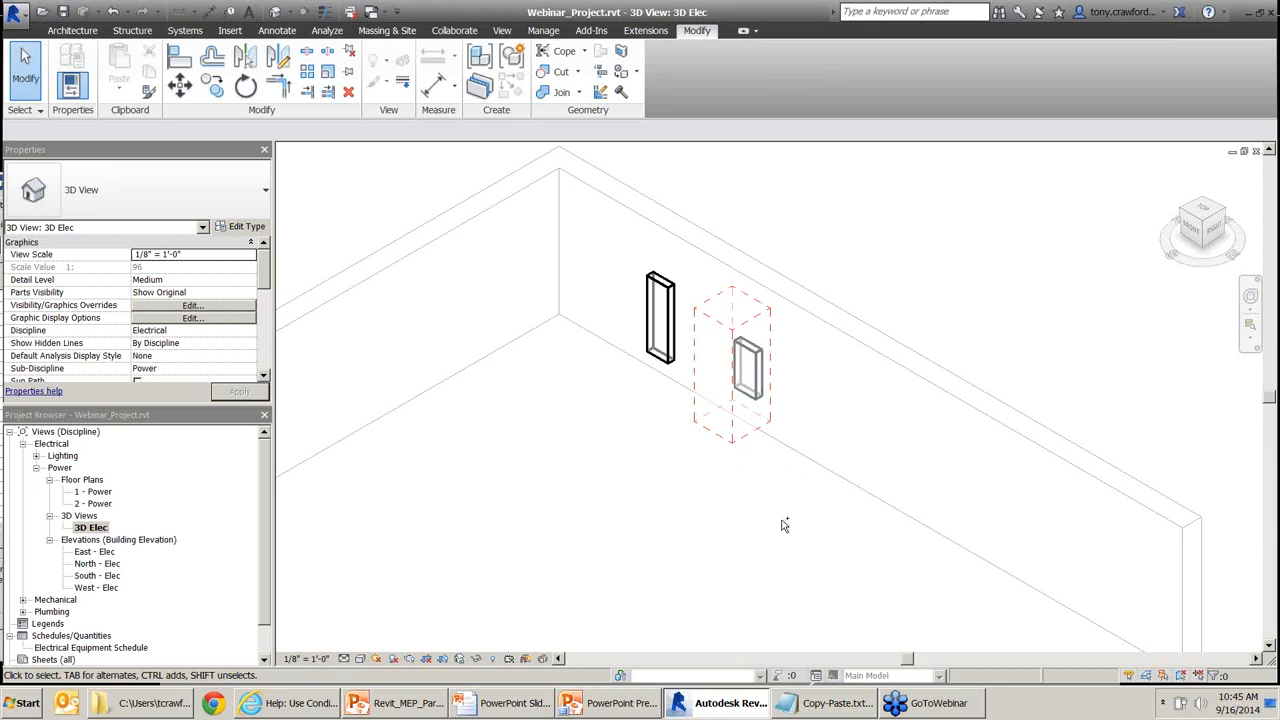
Make the clearance extrusion Fine-detail only by clearing Coarse and Medium, then load it into the project.
key(ctrl+Tab)
key(ctrl+Tab)
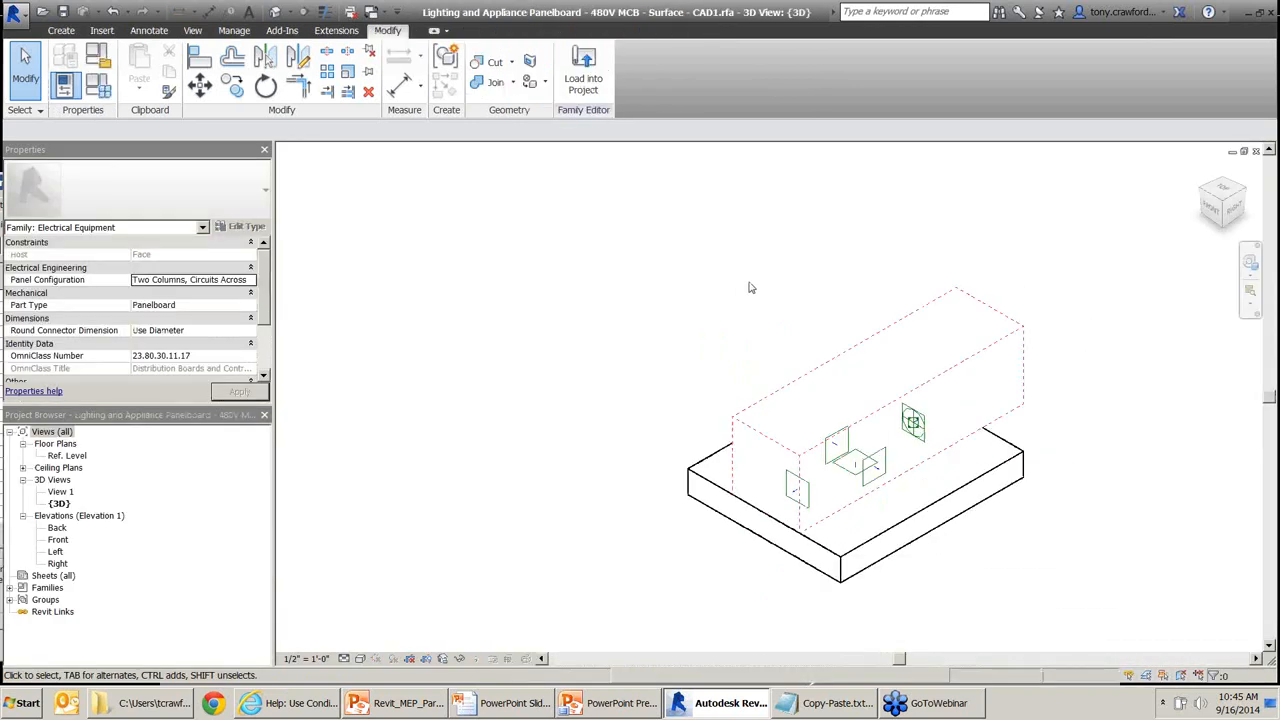
click(821, 351)
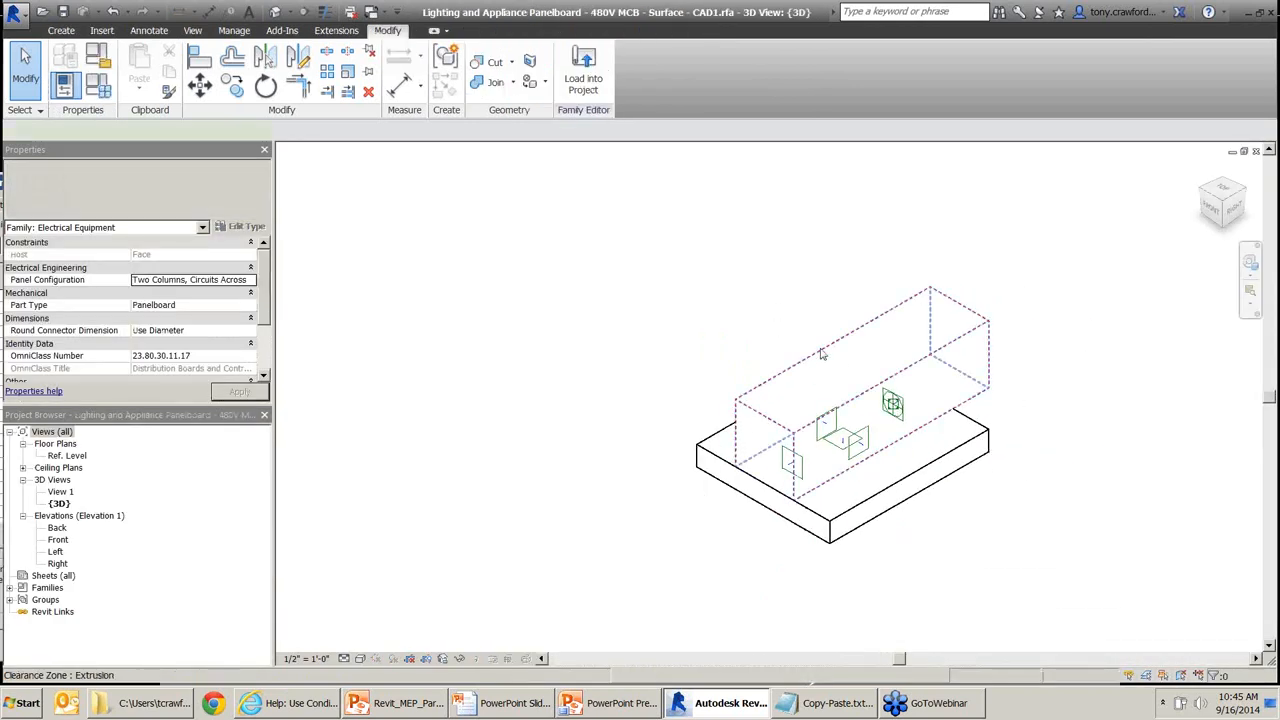
drag(706, 254, 780, 358)
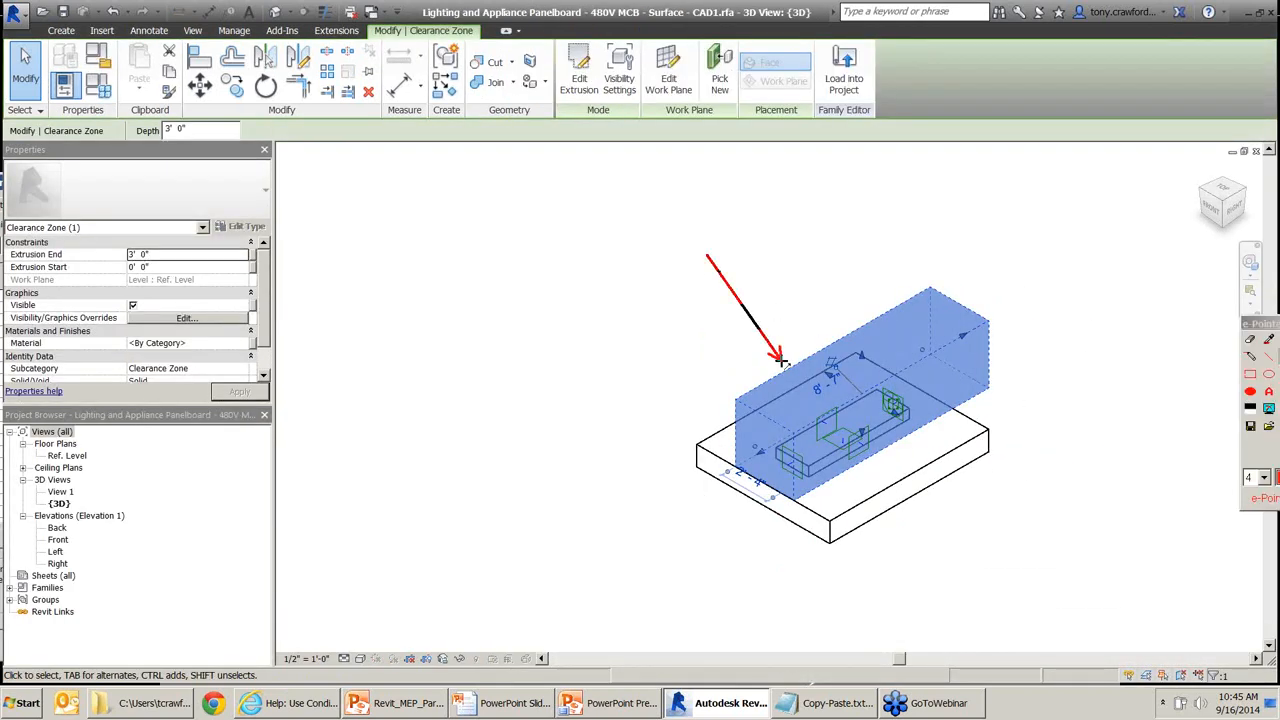
drag(684, 210, 627, 104)
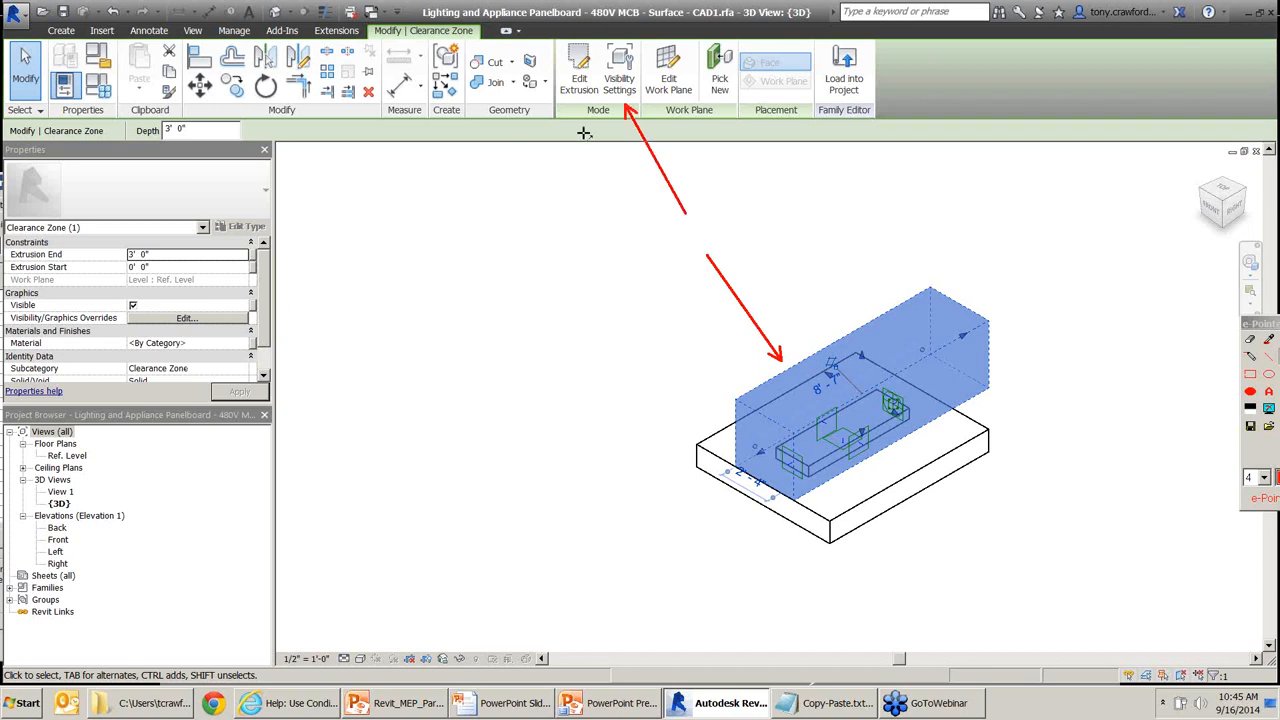
click(620, 80)
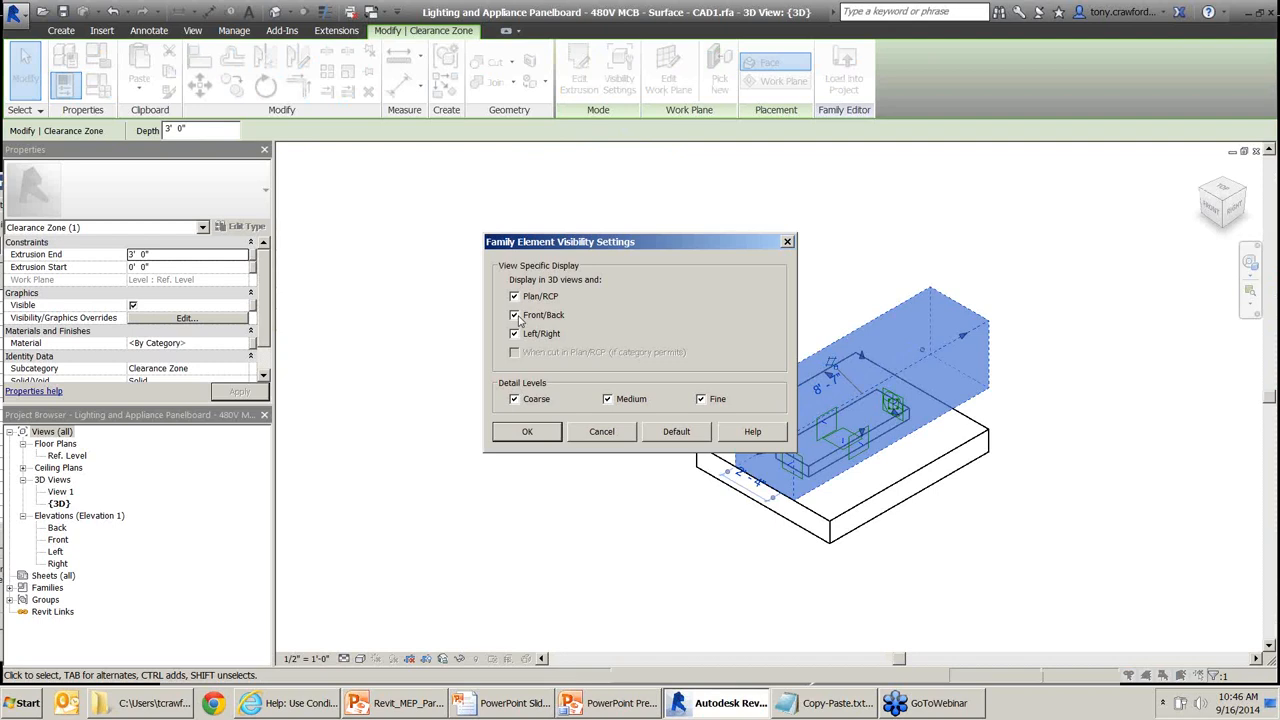
click(516, 400)
click(607, 399)
click(528, 432)
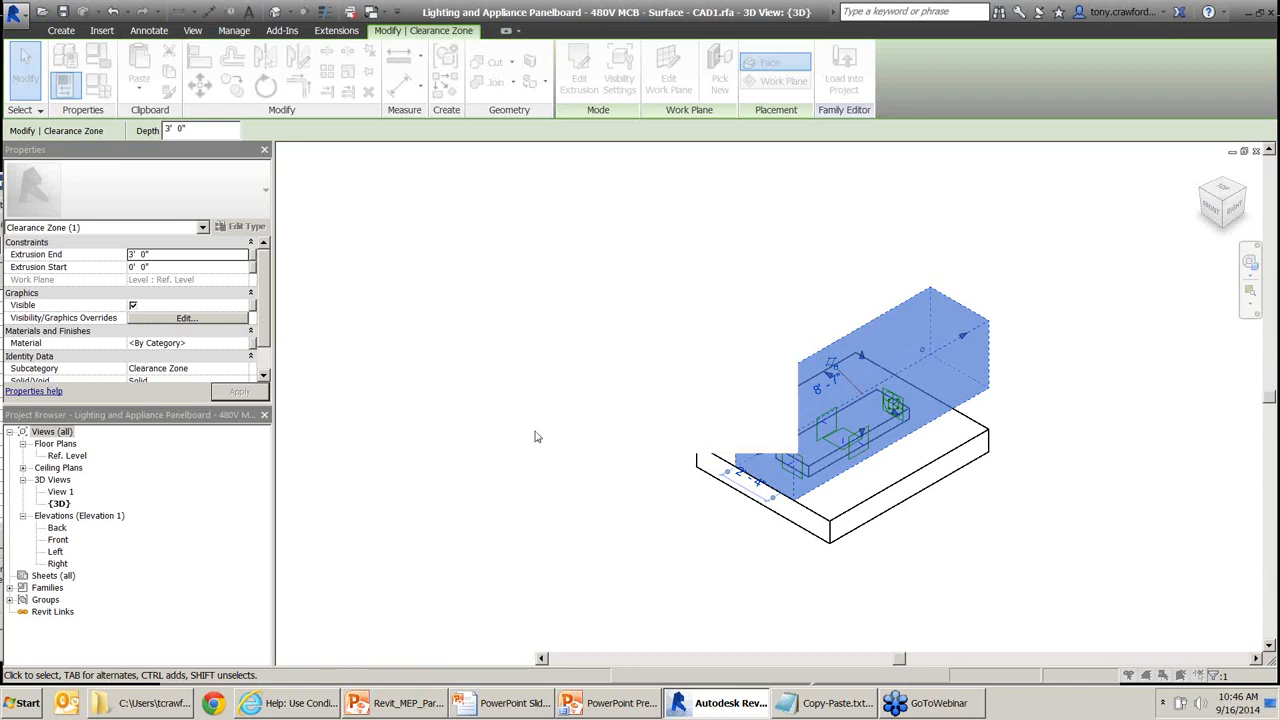
key(Escape)
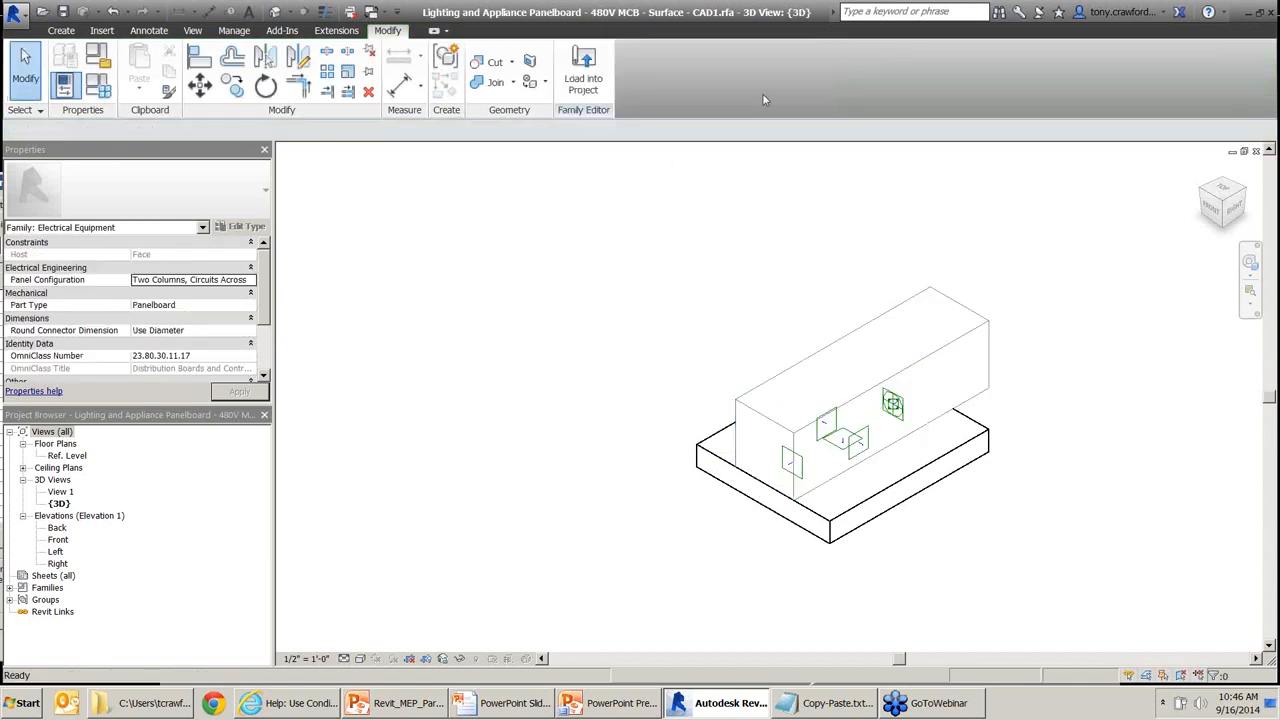
click(584, 70)
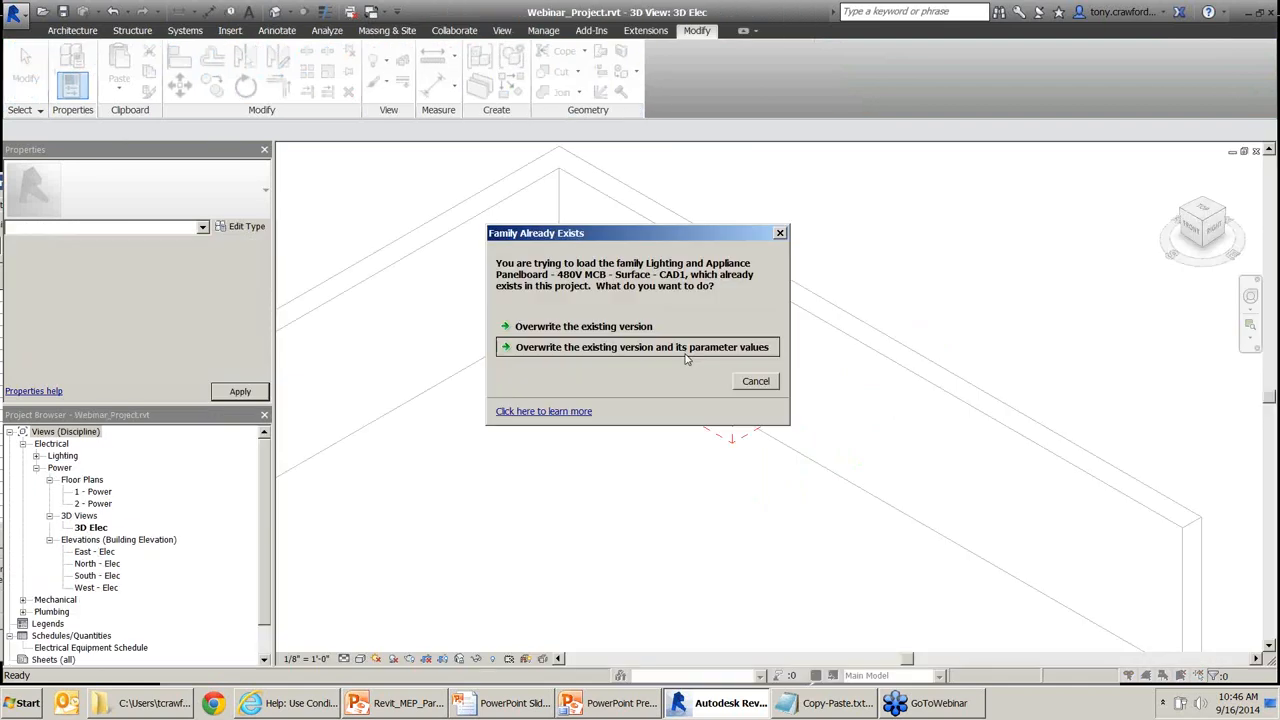
Overwrite the existing panelboard family and its parameter values, dismissing the save reminder.
click(660, 348)
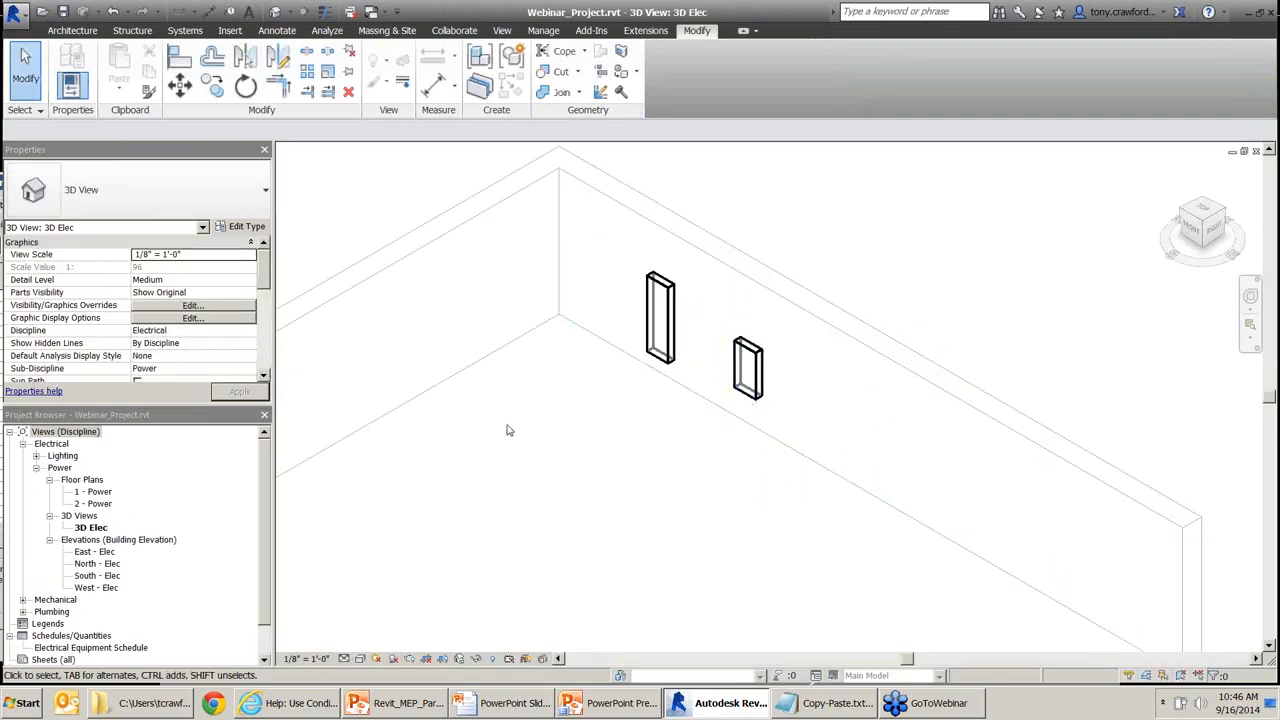
mouse_move(416, 478)
mouse_down()
mouse_move(347, 615)
mouse_move(348, 653)
mouse_up()
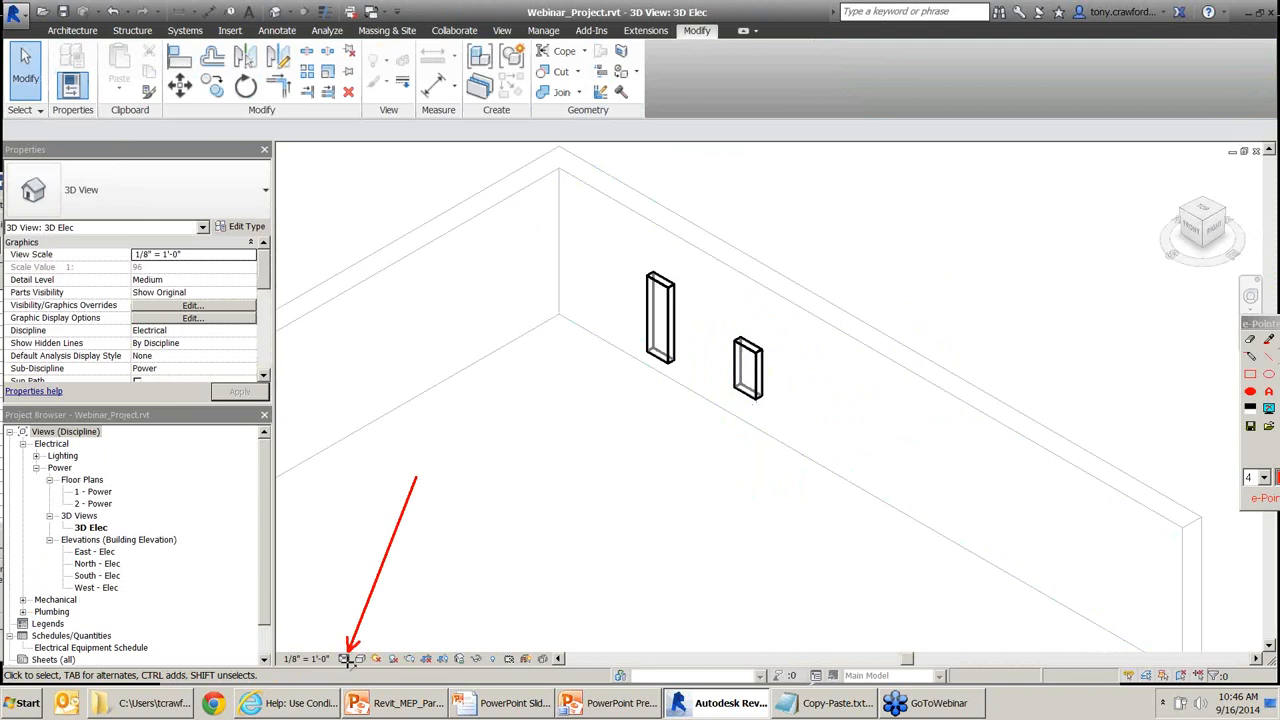
click(344, 658)
click(368, 626)
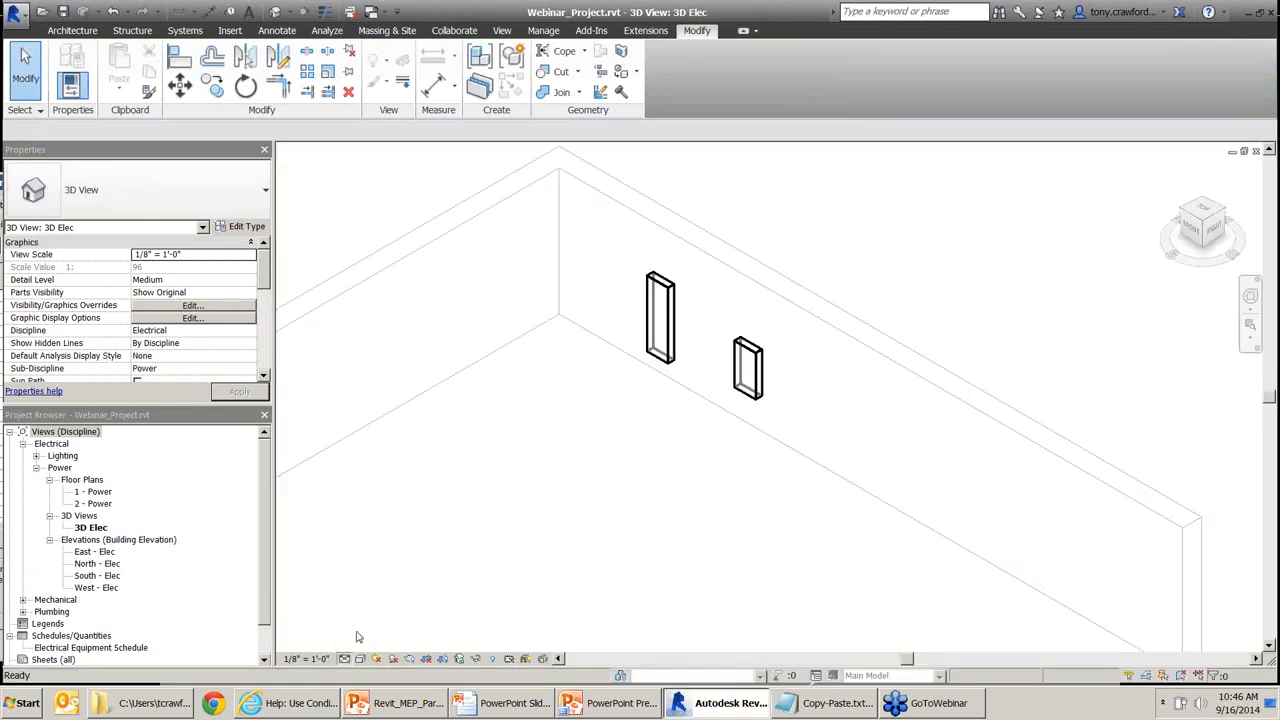
click(757, 400)
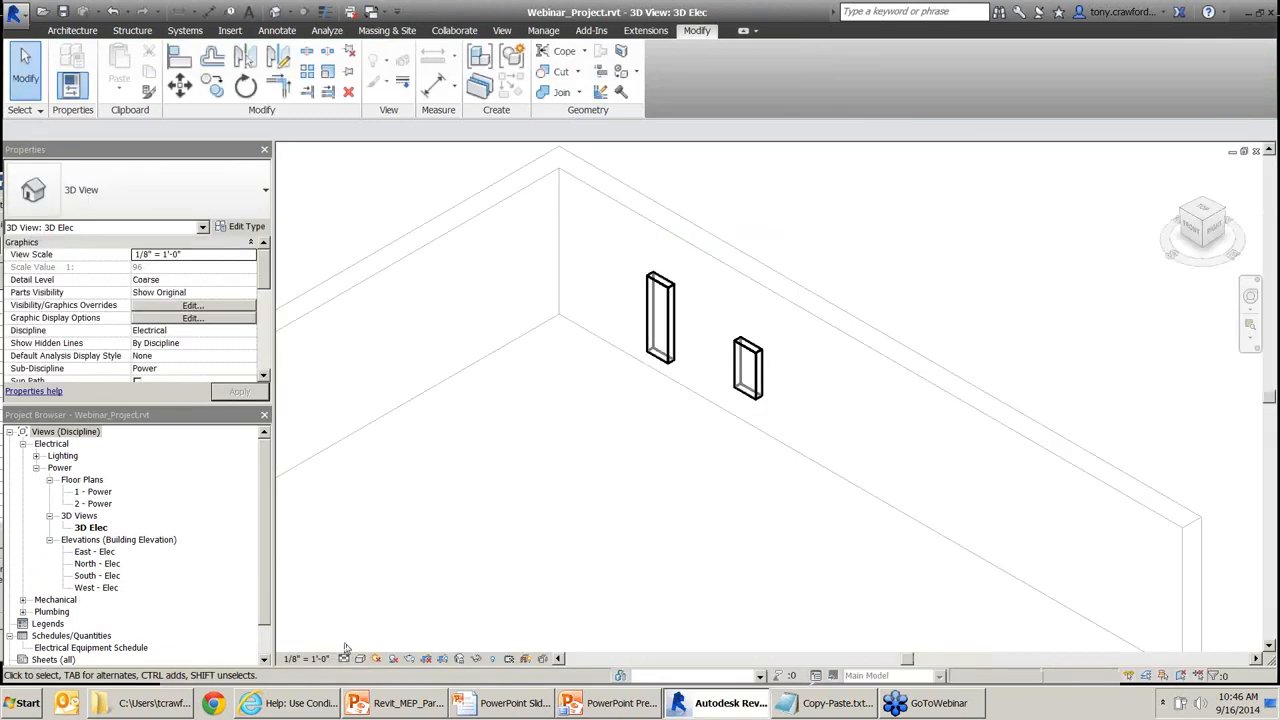
Set 3D Elec to Fine detail so the clearance zone shows, then reopen the panelboard family.
click(344, 658)
click(366, 639)
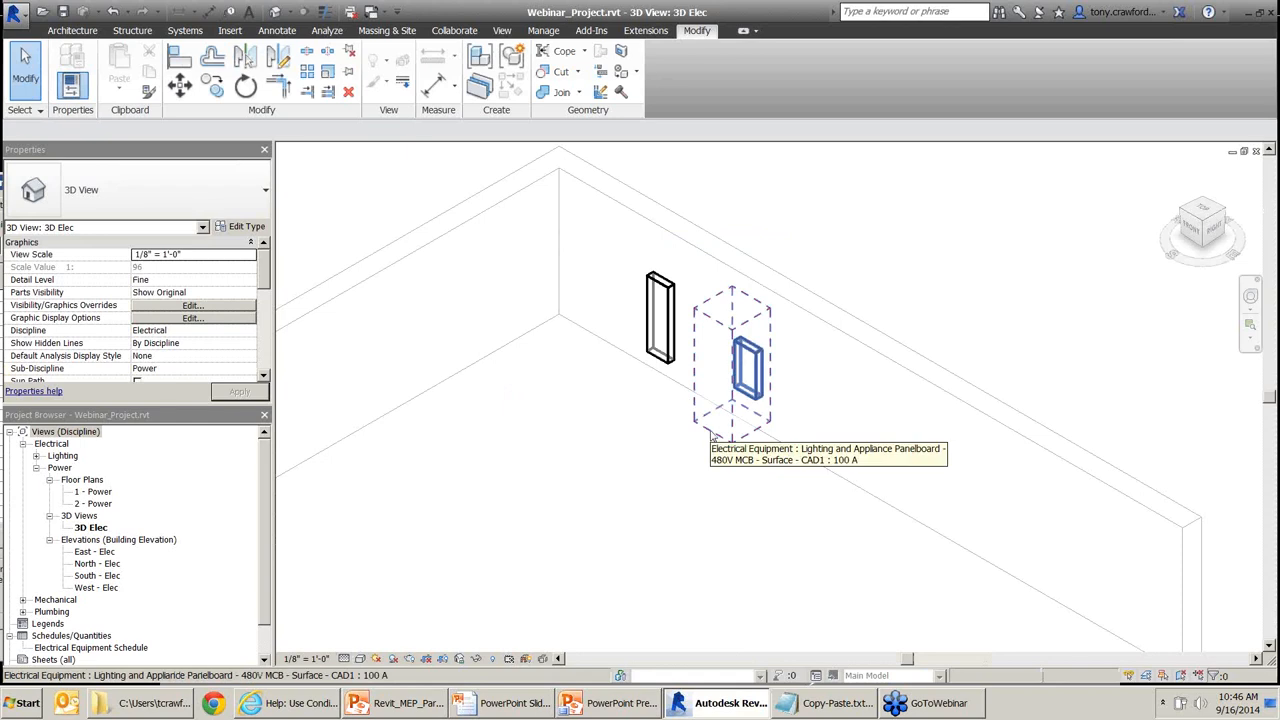
double_click(713, 438)
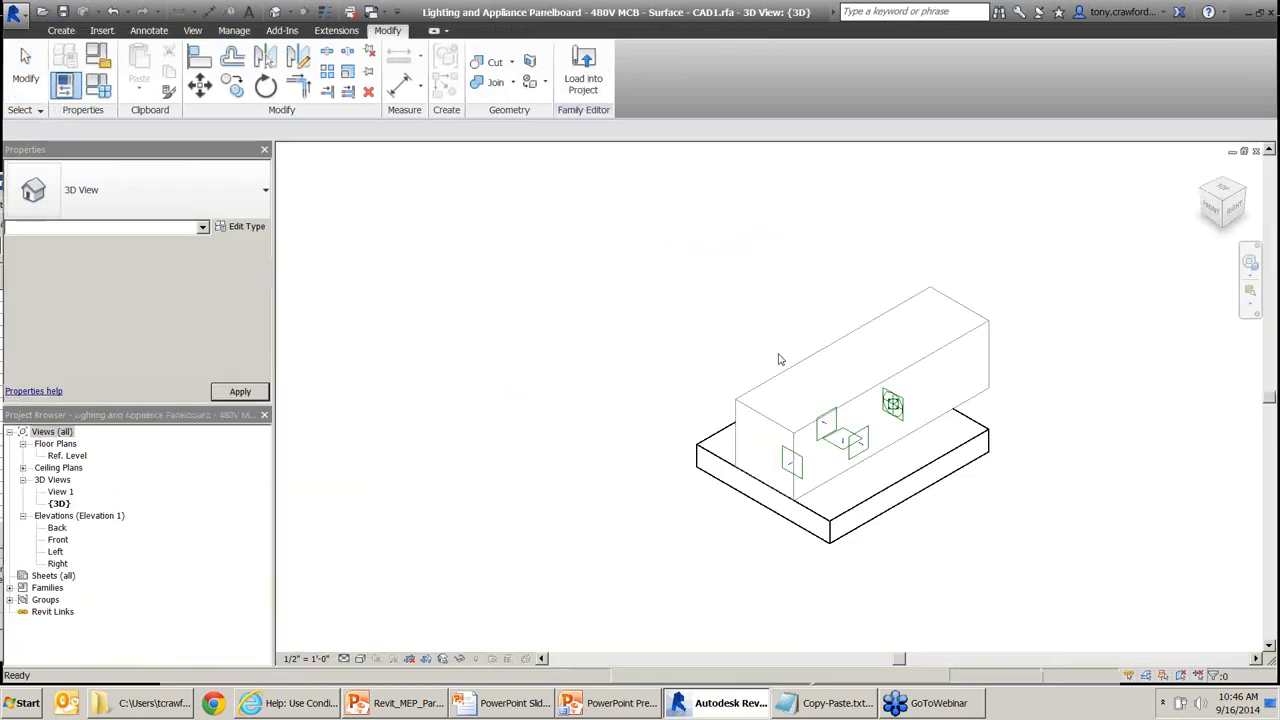
Select the clearance extrusion, check the Manage tools, then switch to the PowerPoint slide show.
click(786, 375)
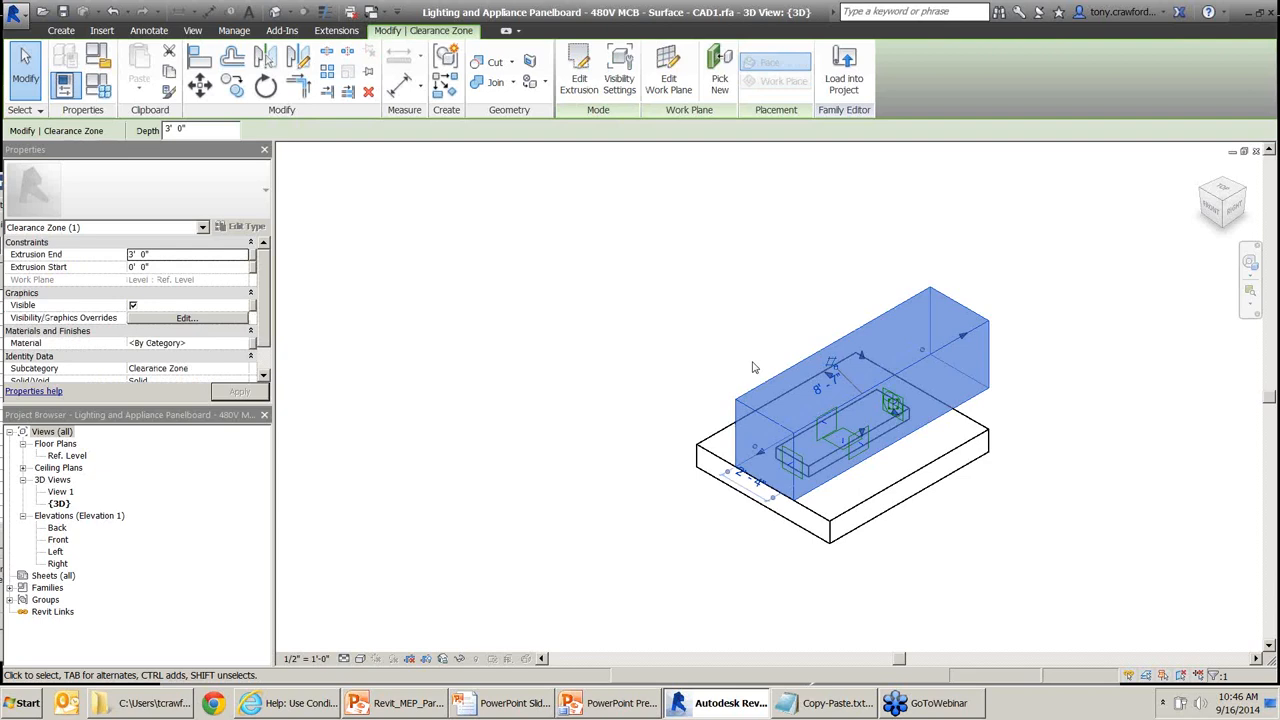
click(234, 30)
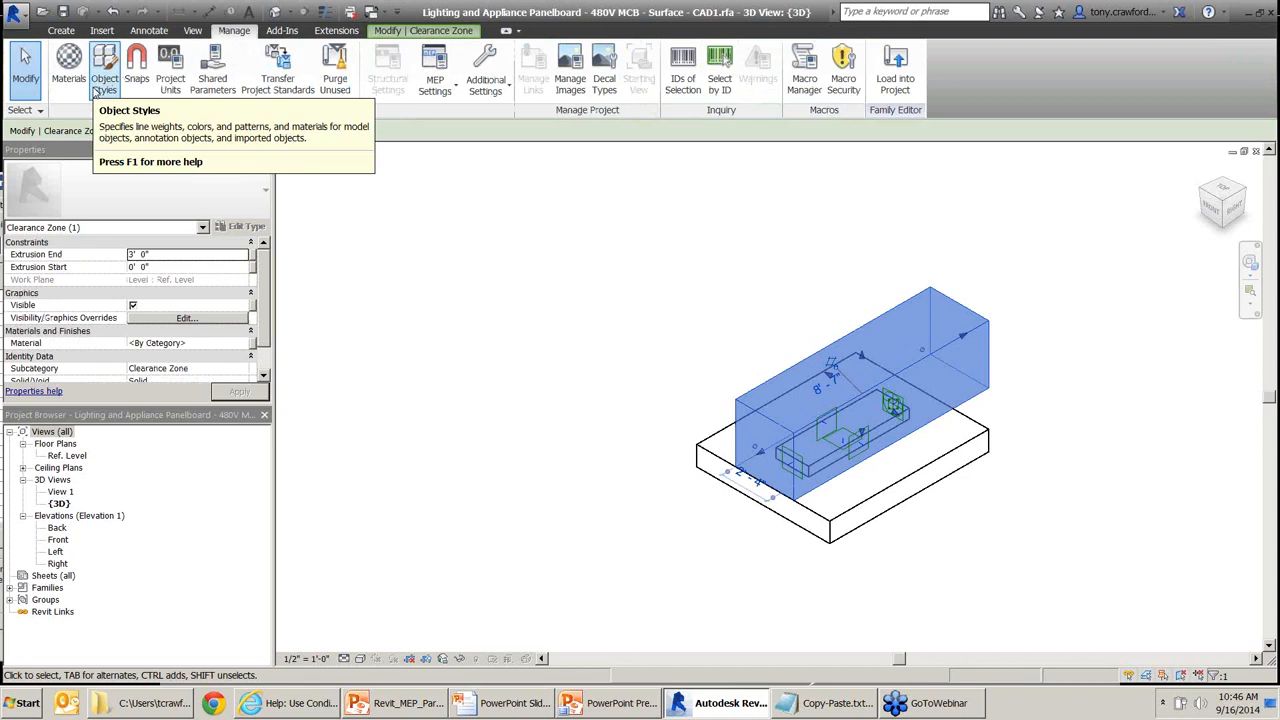
click(366, 216)
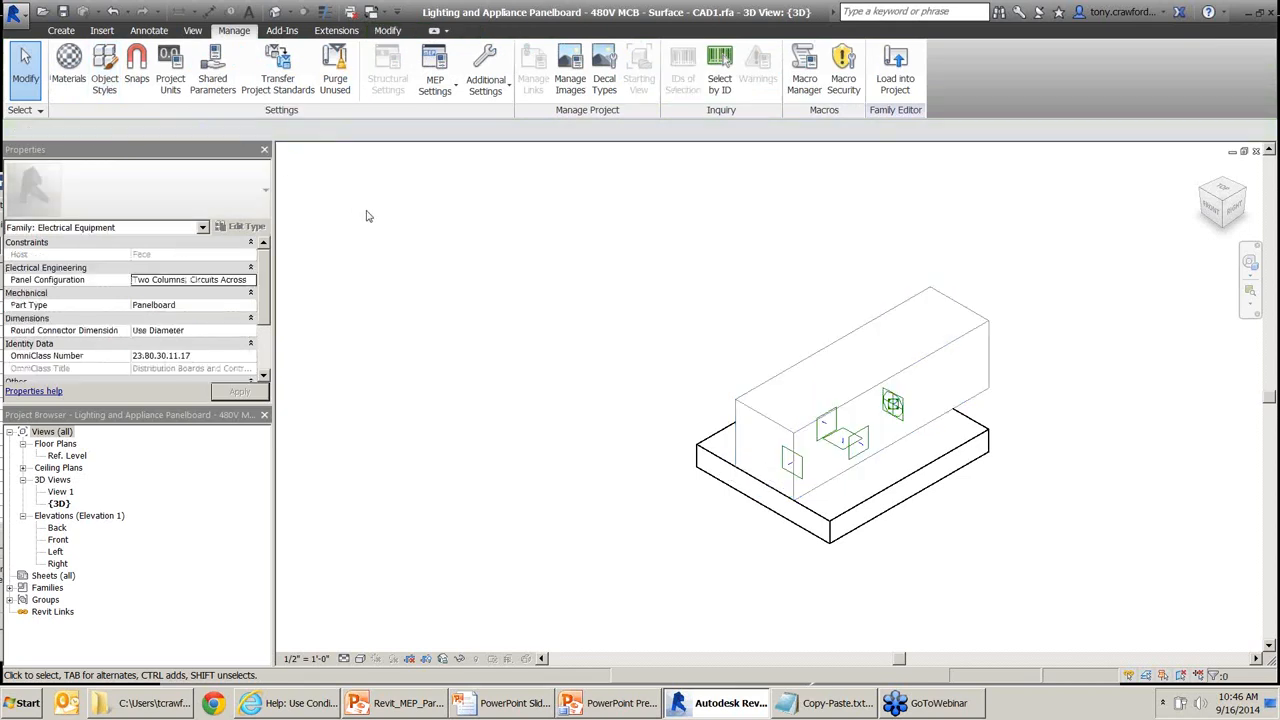
key(alt+Tab)
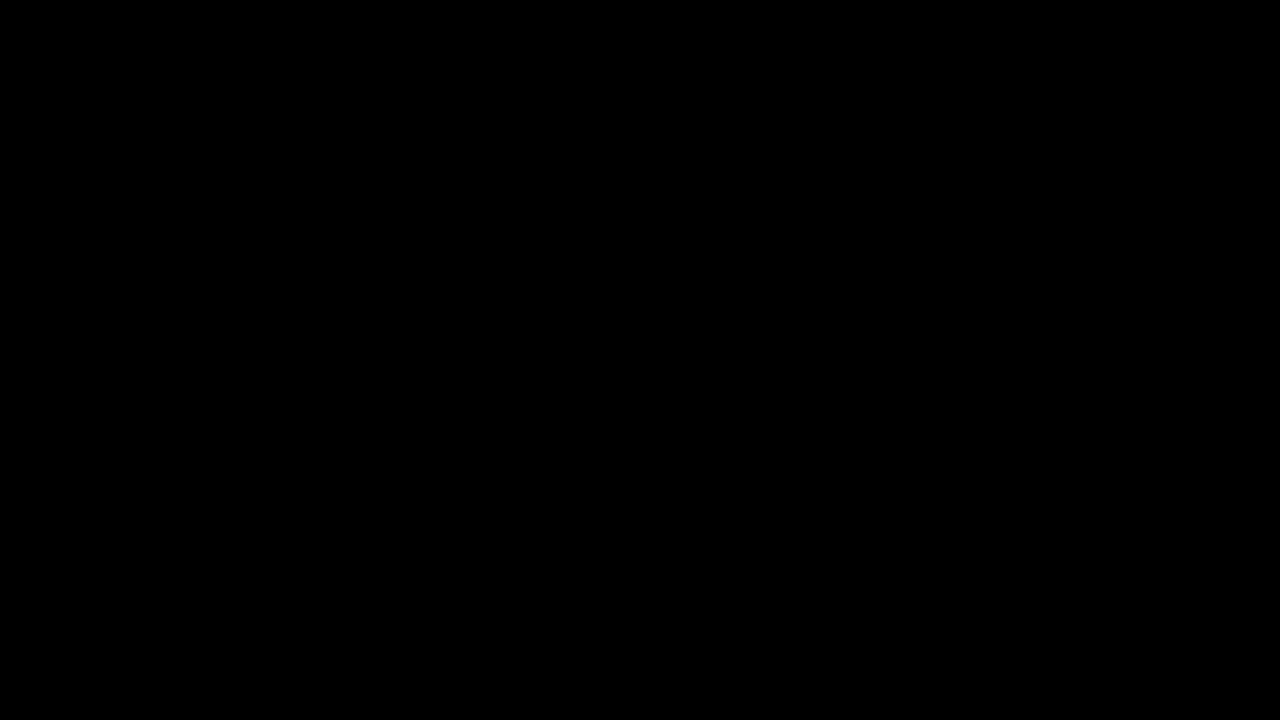